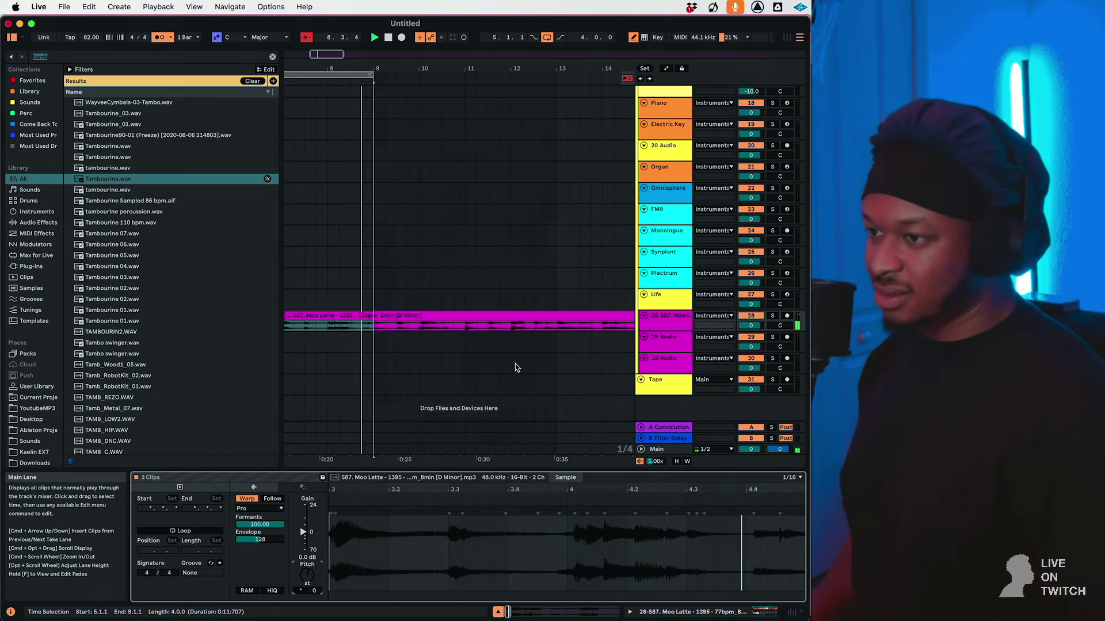
# Enlarge the Moo Latte sample track and audition the clip around bars 48, 64 and 80 for a usable section.
pyautogui.click(375, 329)
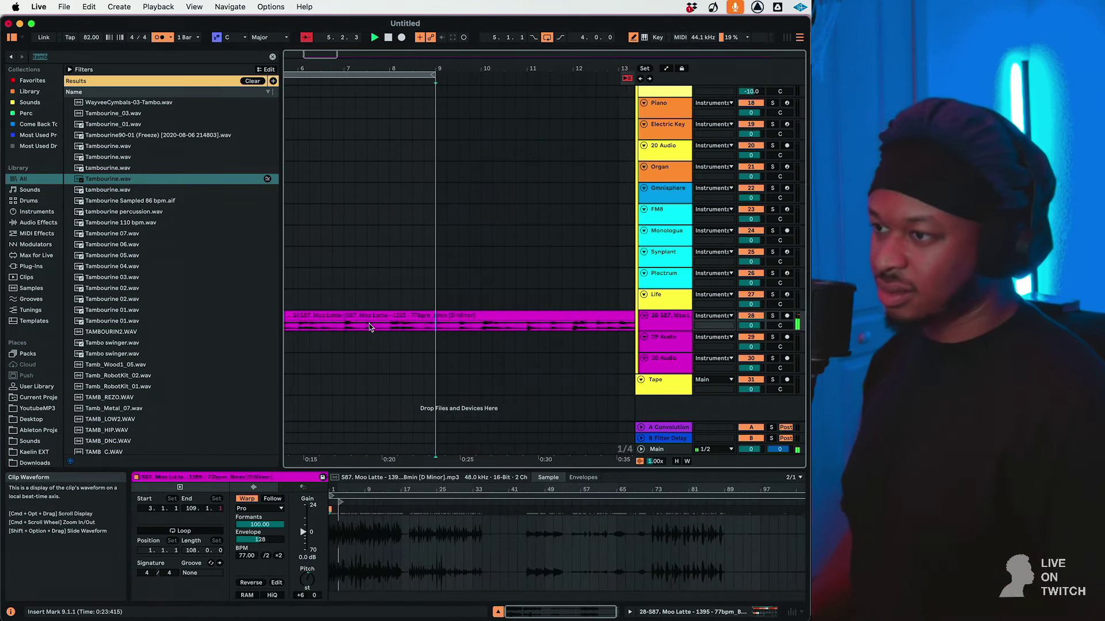
pyautogui.moveTo(311, 54); pyautogui.dragTo(311, 34)
pyautogui.hscroll(15, 421, 275)
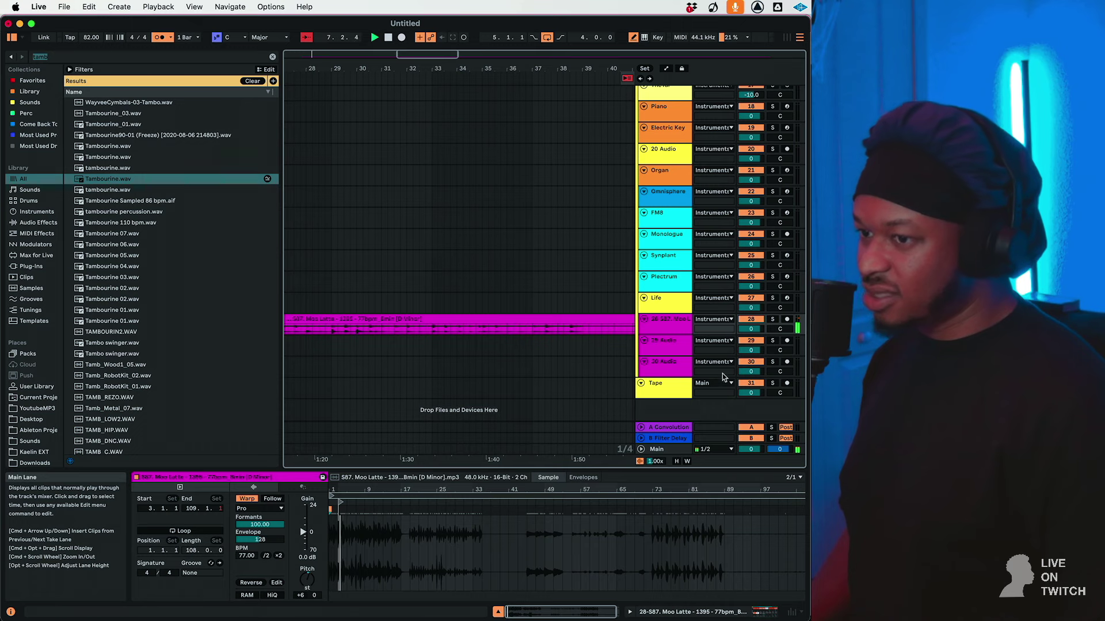
pyautogui.moveTo(654, 334); pyautogui.dragTo(654, 432)
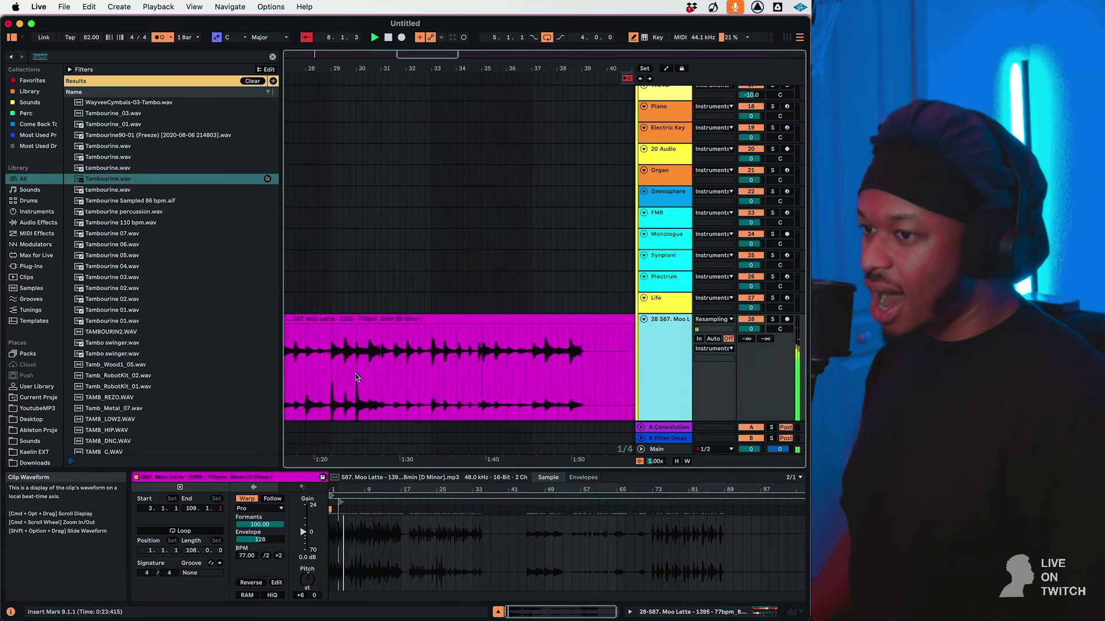
pyautogui.hscroll(10, 355, 377)
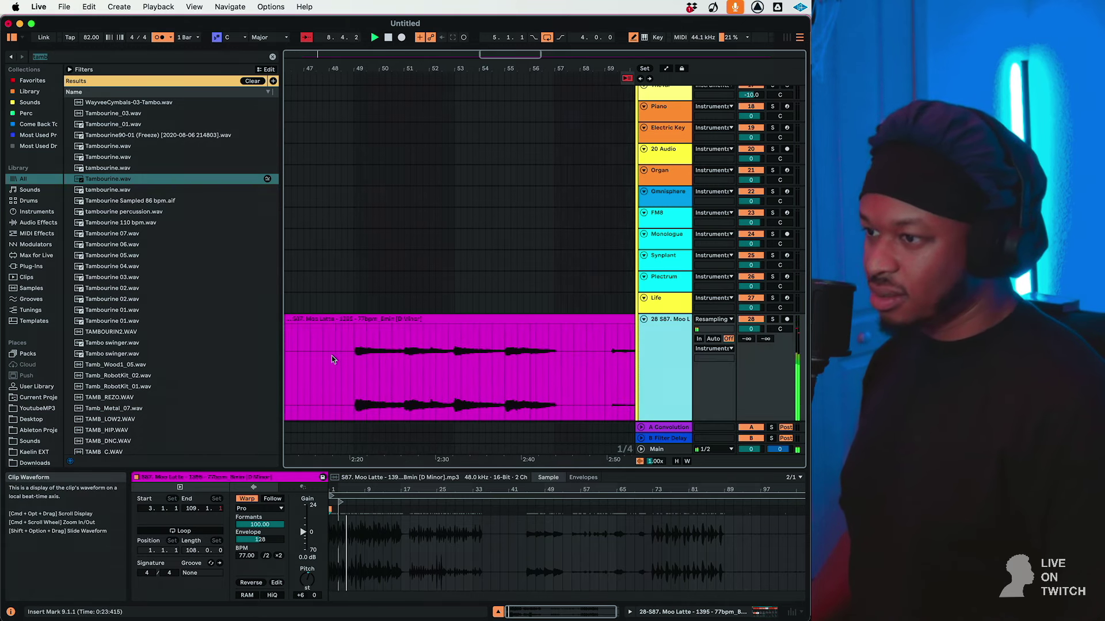
pyautogui.click(350, 347)
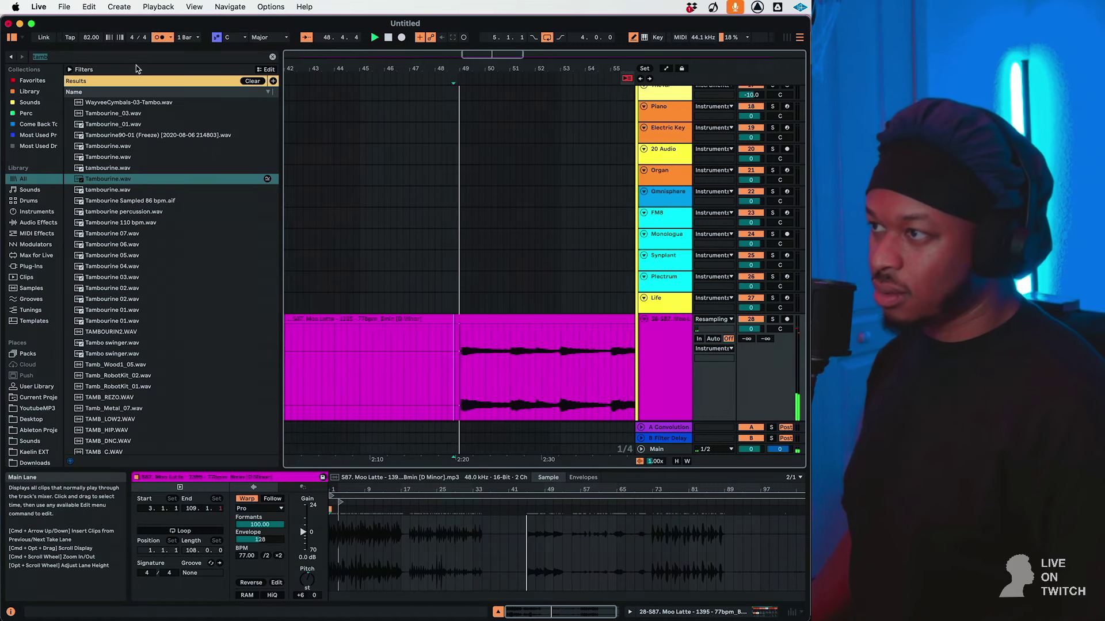
pyautogui.click(452, 325)
pyautogui.hscroll(1, 501, 364)
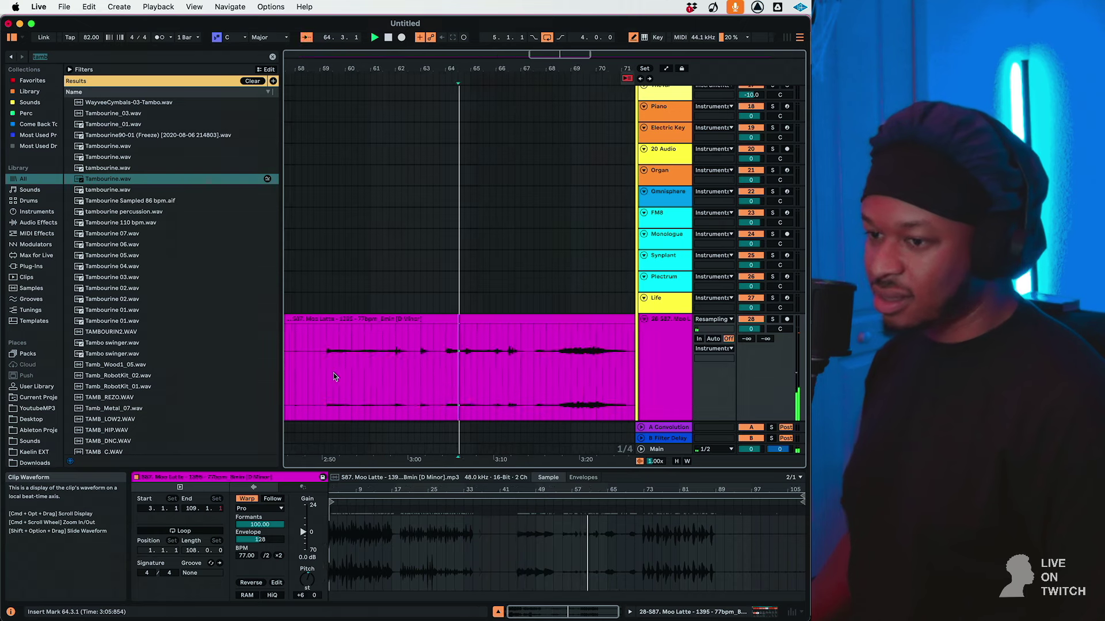
pyautogui.hscroll(5, 422, 375)
pyautogui.click(398, 377)
pyautogui.press('space')
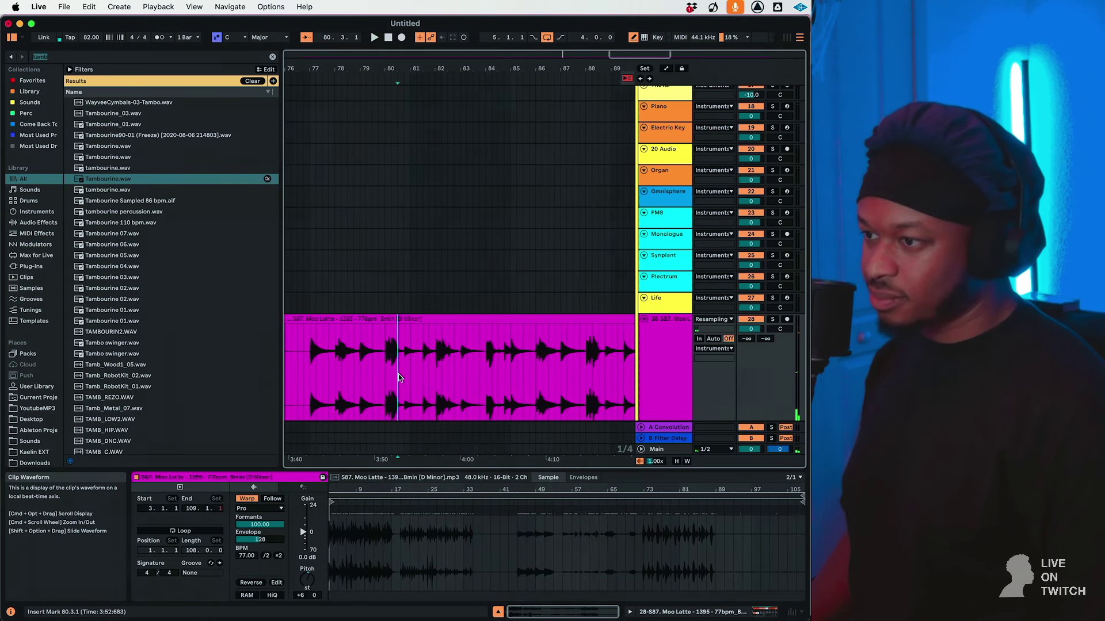
# Split the Moo Latte clip at bar 77 and select the section after the split.
pyautogui.press('space')
pyautogui.click(311, 350)
pyautogui.press('space')
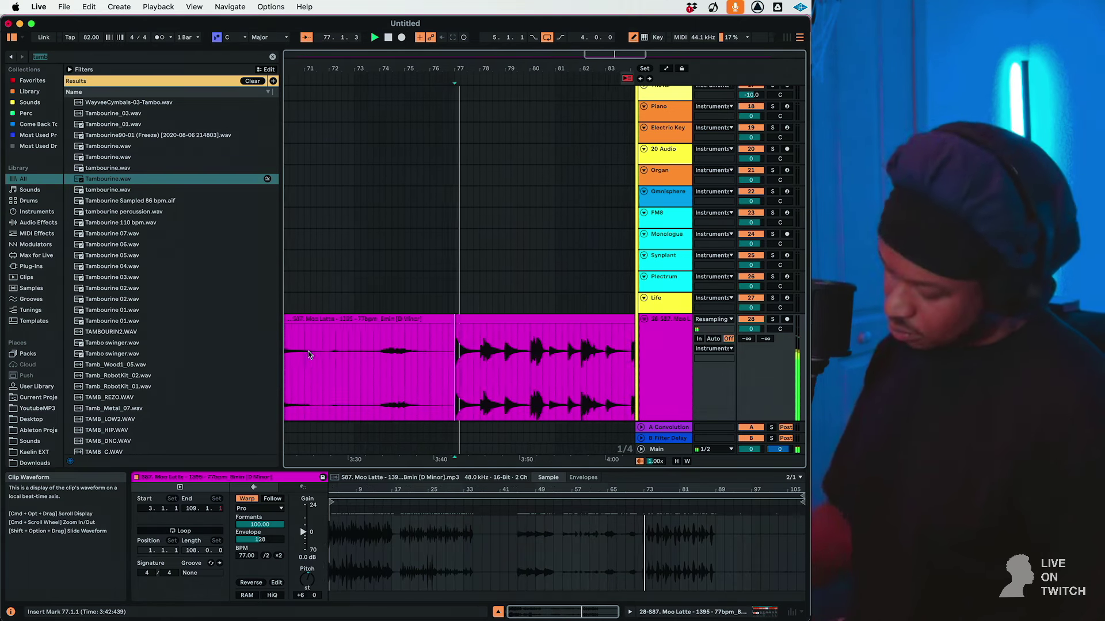
pyautogui.press('super+e')
pyautogui.click(460, 317)
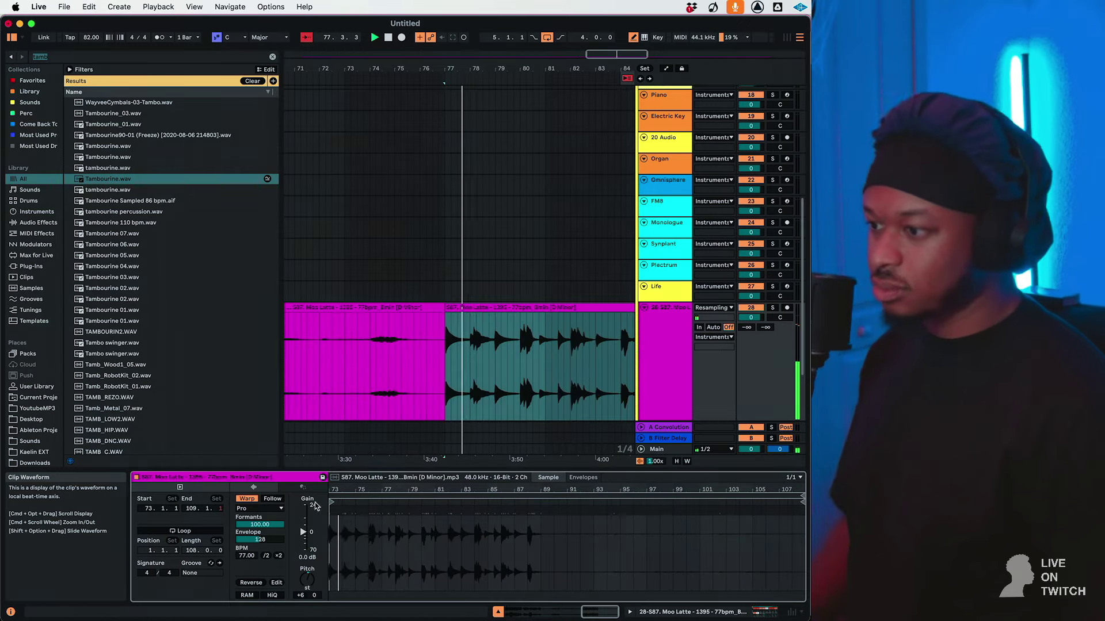
# Switch the selected section's warping off and on again, then use Beats warp mode with transient looping off.
pyautogui.click(246, 499)
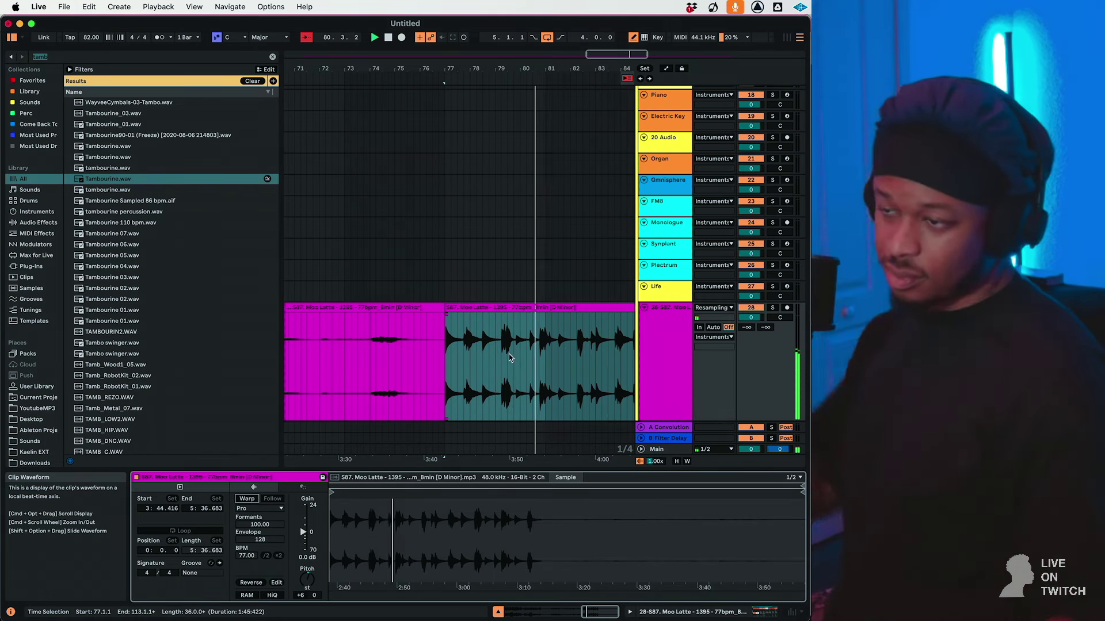
pyautogui.click(247, 499)
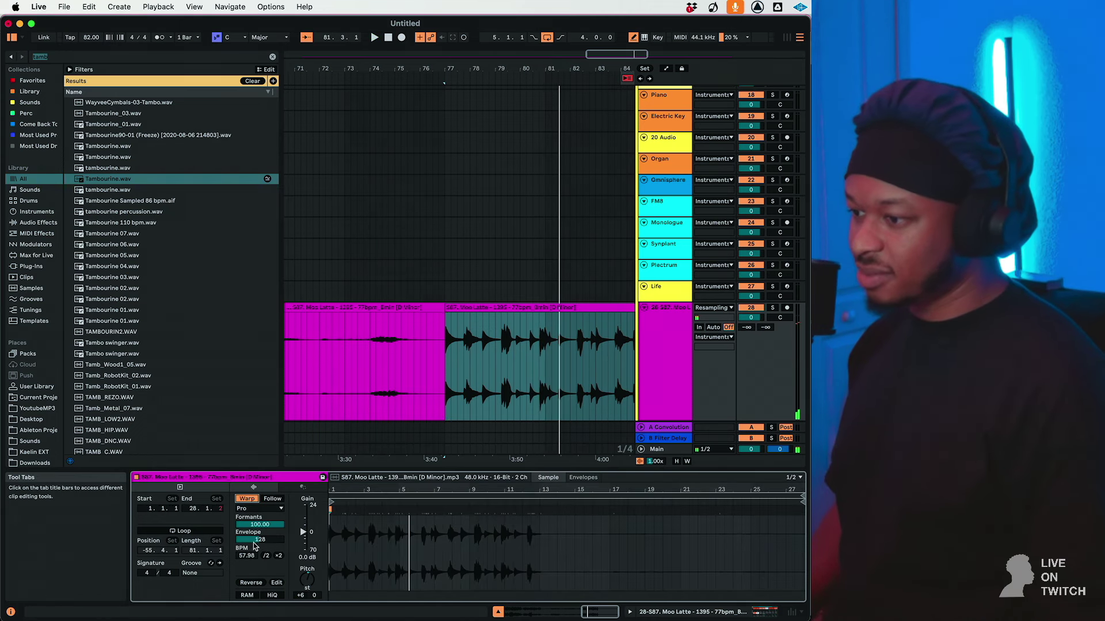
pyautogui.click(259, 509)
pyautogui.click(251, 535)
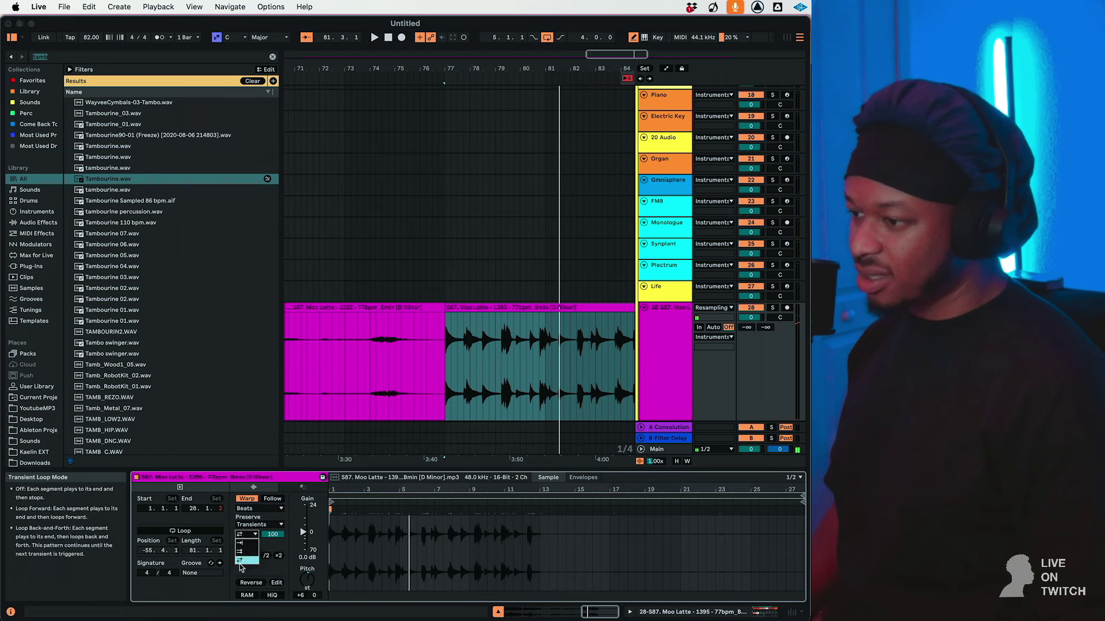
pyautogui.click(250, 543)
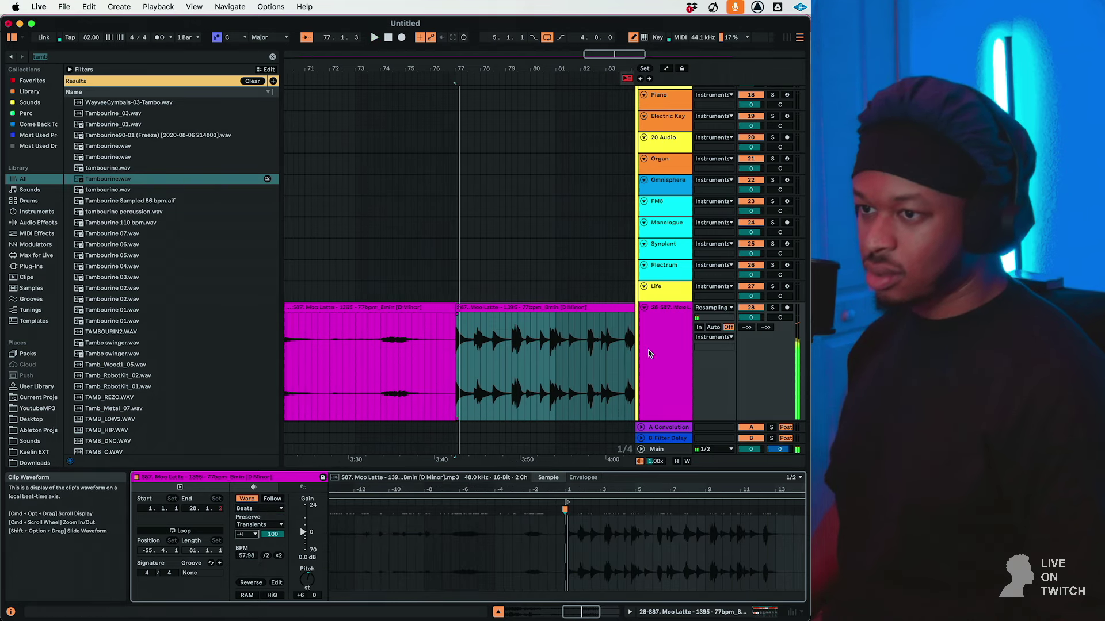
# Add a MIDI track below the sample track and load the section from bar 77 into it as a Simpler instrument.
pyautogui.click(666, 362)
pyautogui.press('super+shift+t')
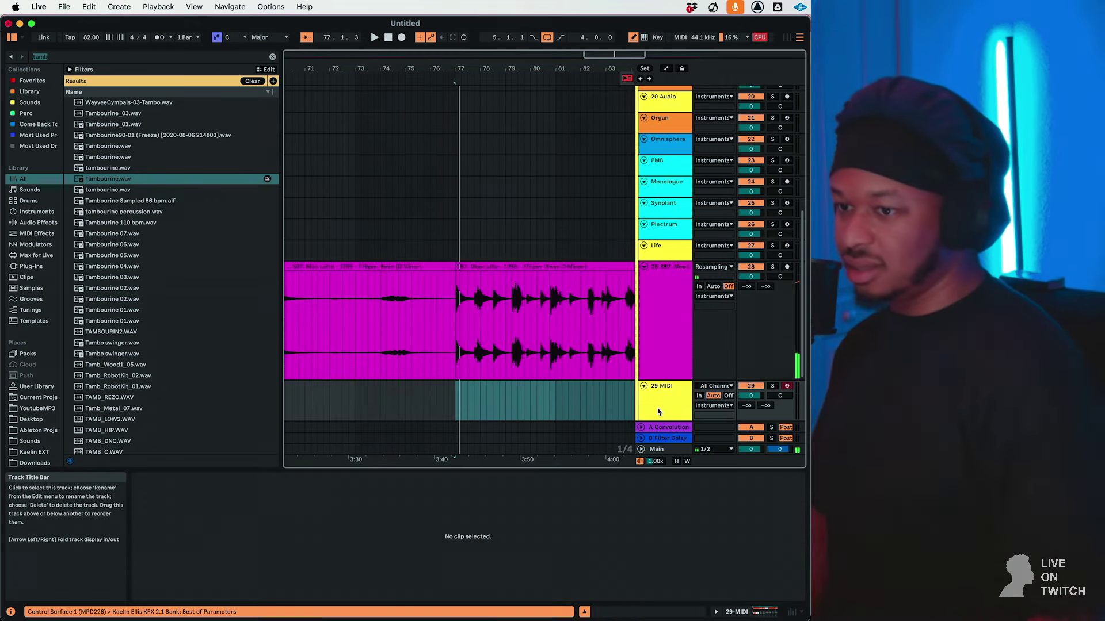
pyautogui.click(521, 266)
pyautogui.moveTo(432, 525); pyautogui.dragTo(527, 318)
pyautogui.click(596, 413)
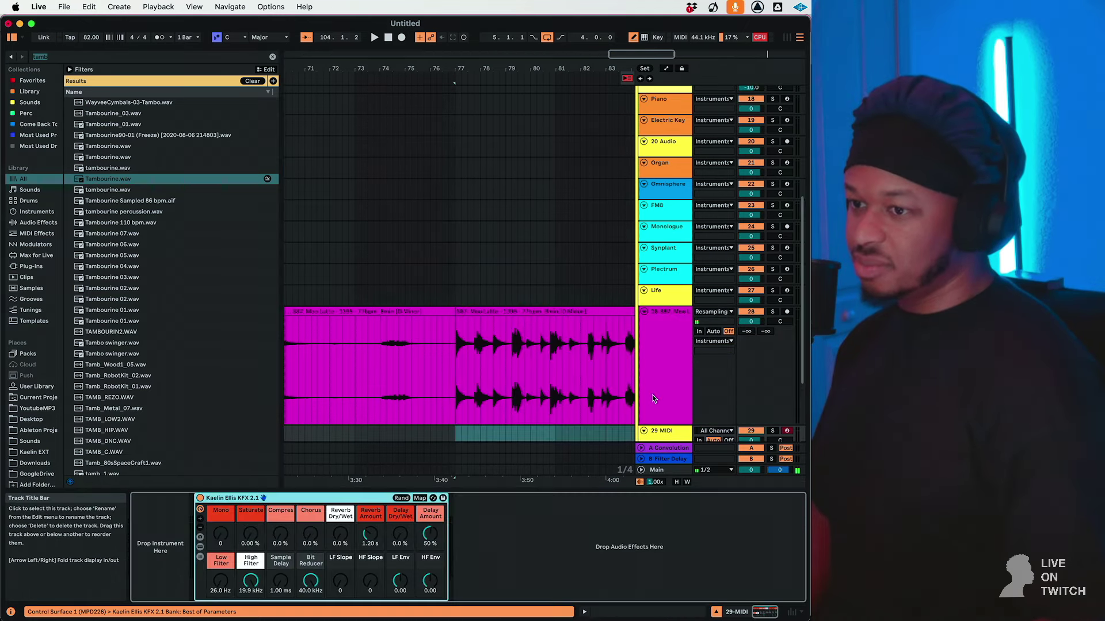
pyautogui.click(511, 311)
pyautogui.moveTo(157, 546); pyautogui.dragTo(156, 547)
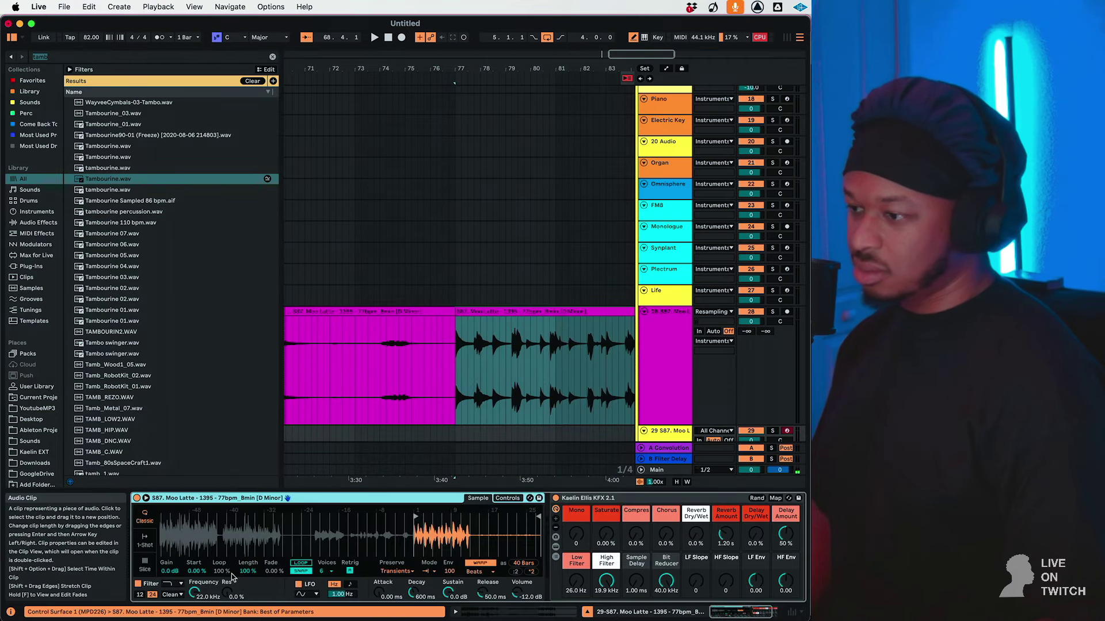
# Set Simpler's transient envelope to 0, switch it to Slice mode and raise its volume to 6.29 dB.
pyautogui.moveTo(453, 534); pyautogui.dragTo(450, 597)
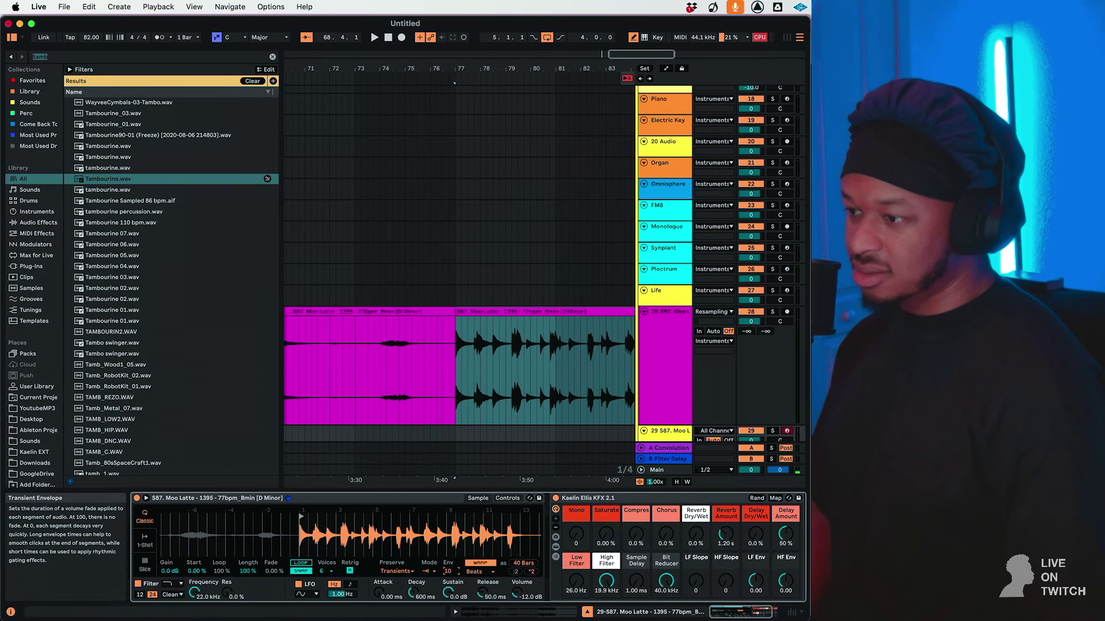
pyautogui.click(144, 564)
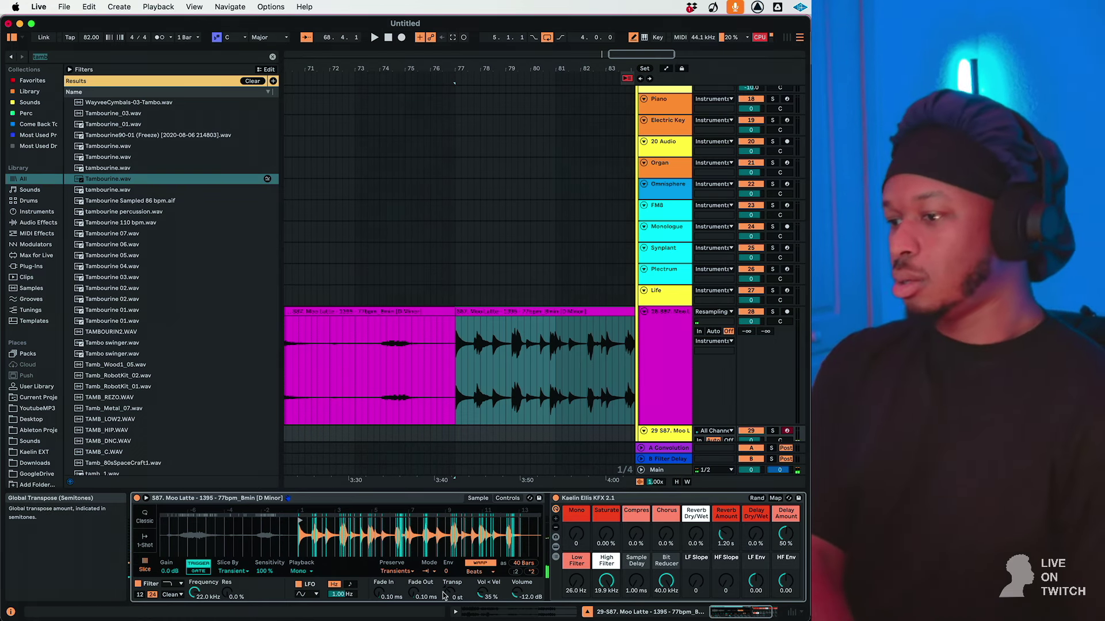
pyautogui.click(517, 593)
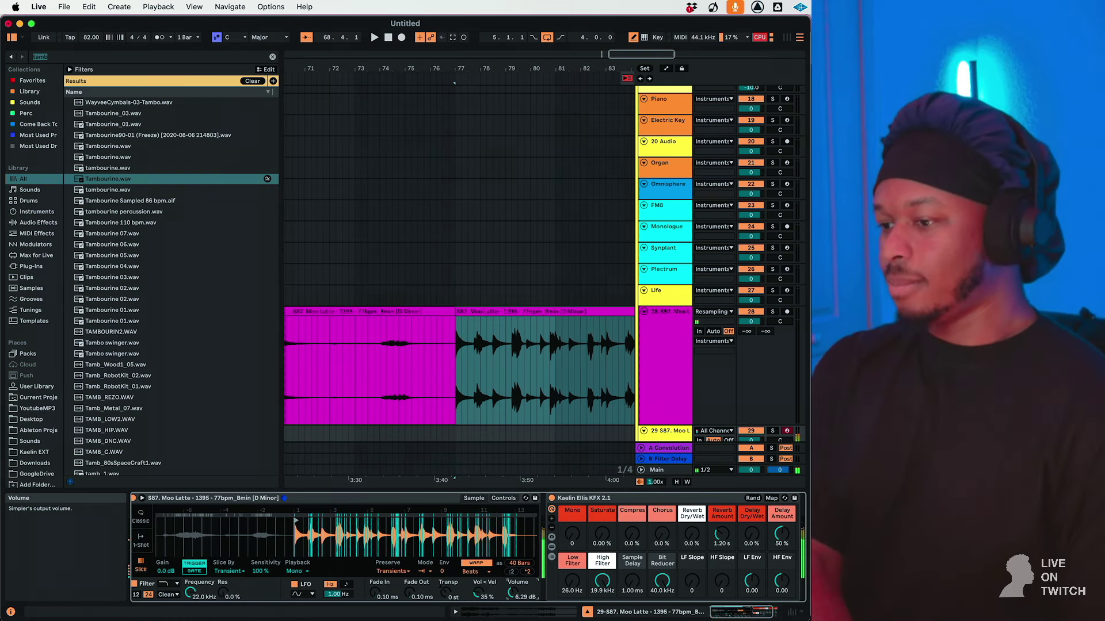
# Set Simpler's fade out to 2.00 s and its transposition to +36 semitones.
pyautogui.hscroll(1, 406, 595)
pyautogui.moveTo(406, 595); pyautogui.dragTo(408, 597)
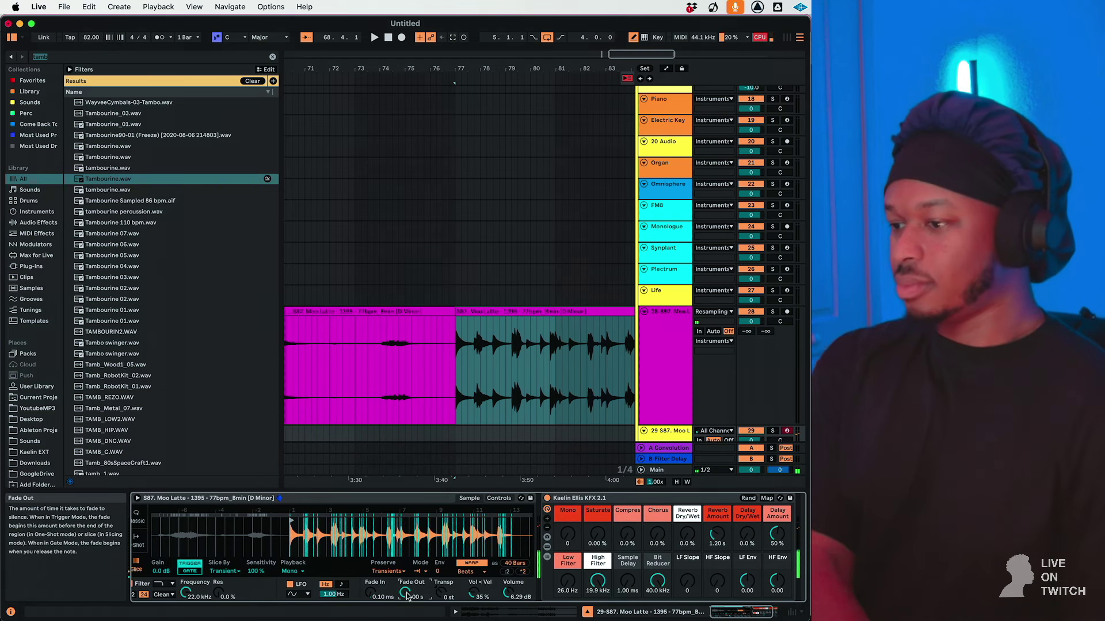
pyautogui.click(498, 498)
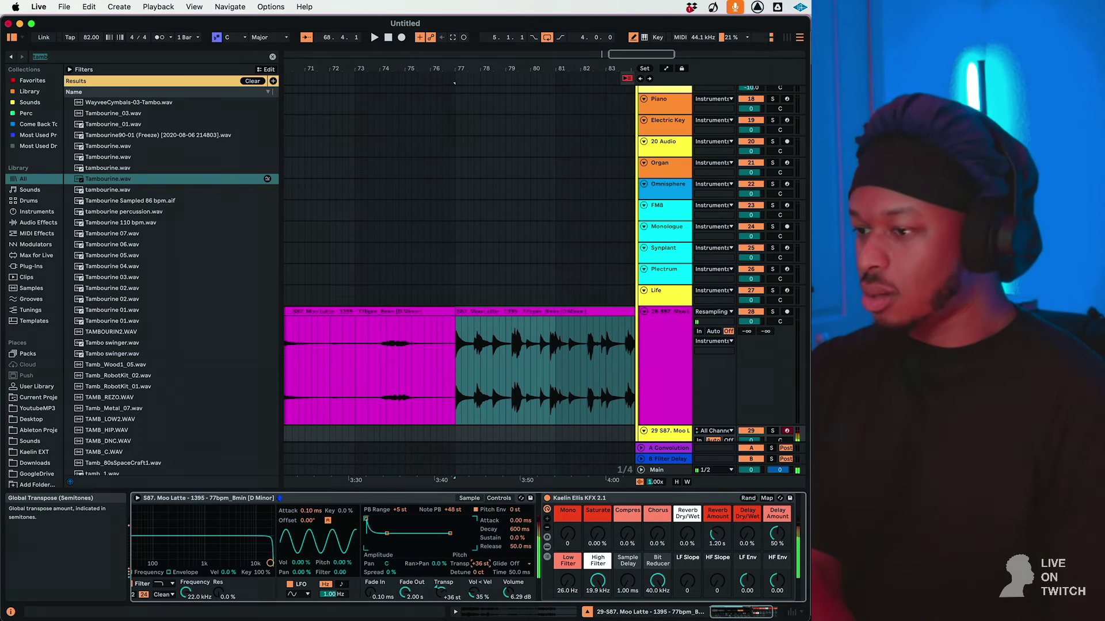
pyautogui.click(469, 498)
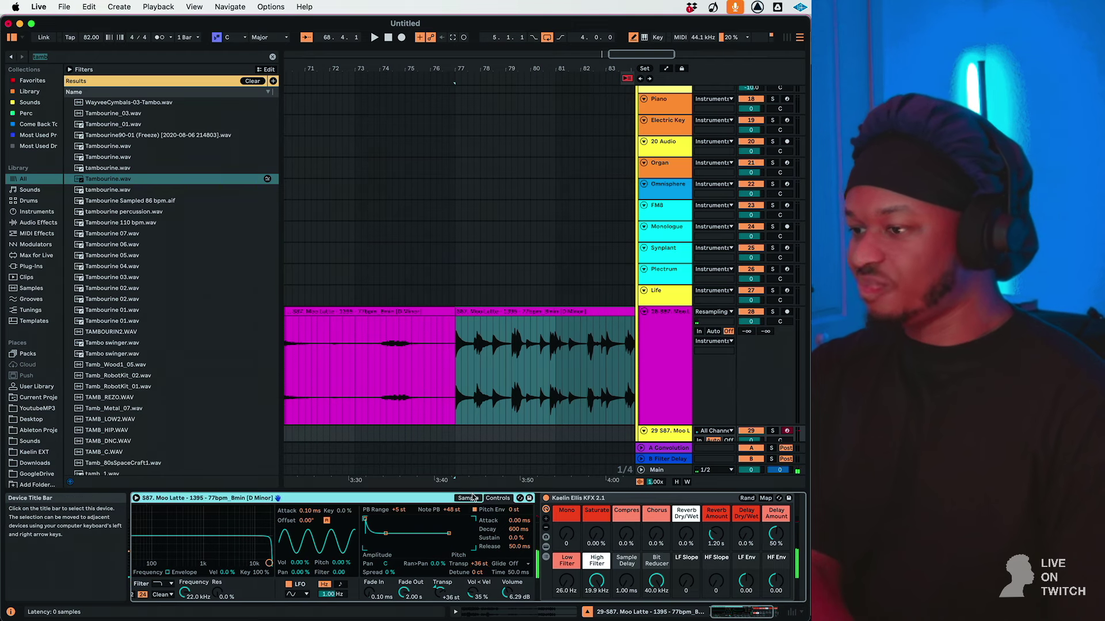
pyautogui.hscroll(-2, 458, 587)
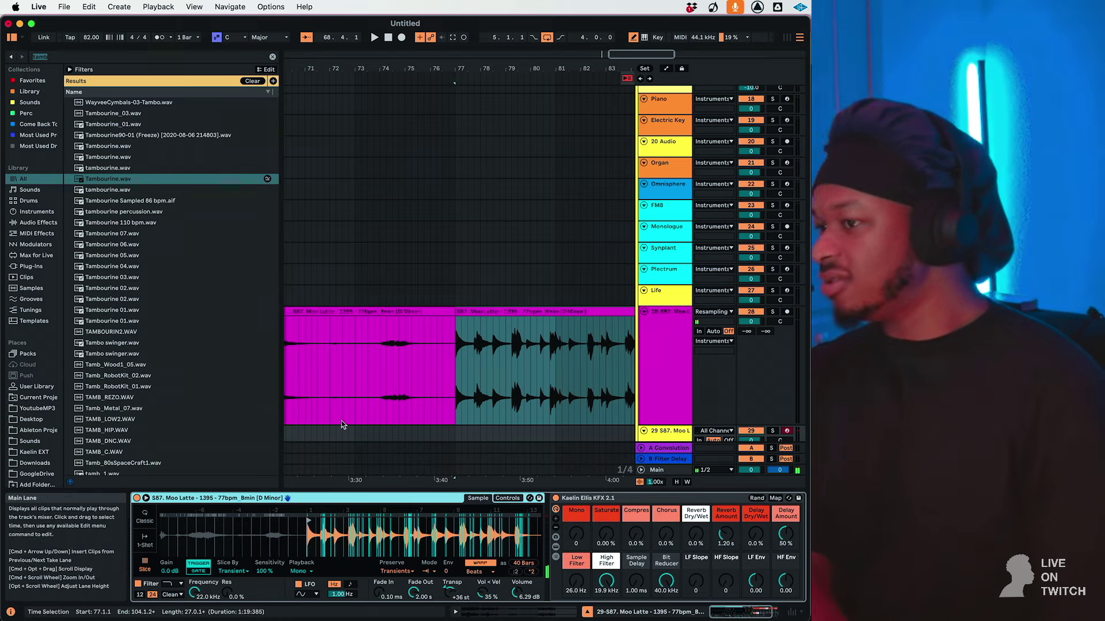
# Play the arrangement from bar 5 with the metronome on and capture the performed slices as a MIDI clip.
pyautogui.hscroll(-15, 341, 420)
pyautogui.scroll(-3, 341, 420)
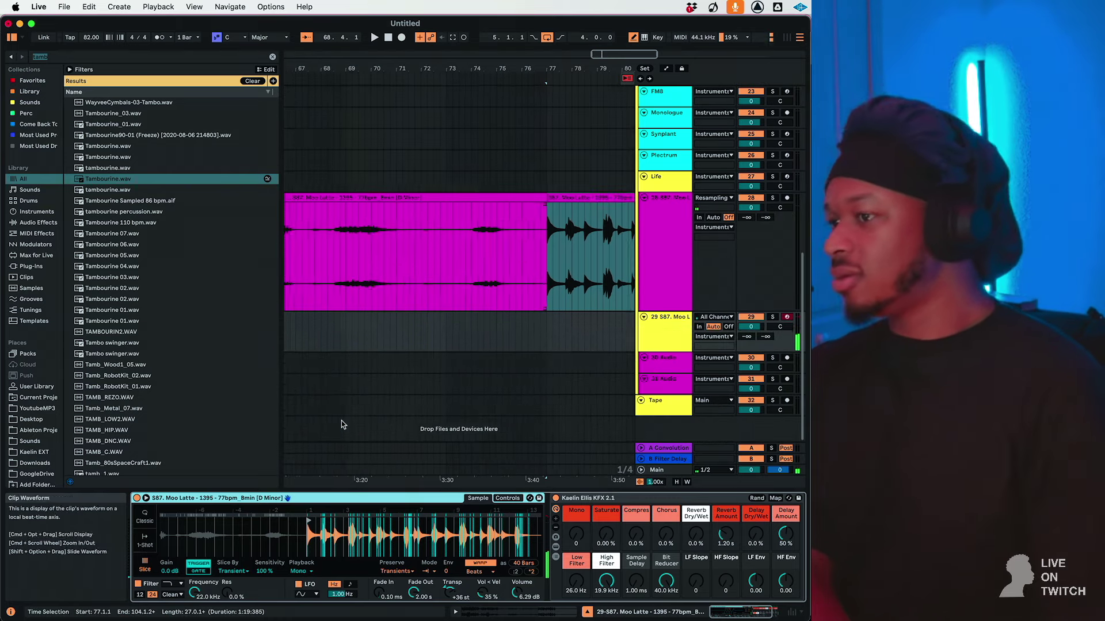
pyautogui.click(385, 324)
pyautogui.press('space')
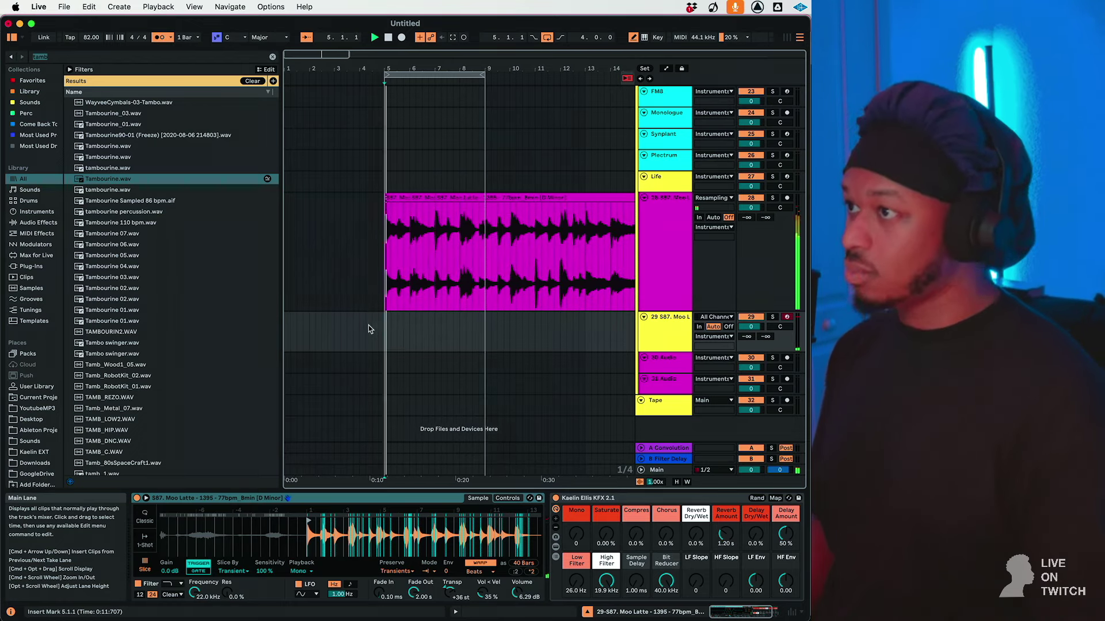
pyautogui.click(176, 40)
pyautogui.click(237, 111)
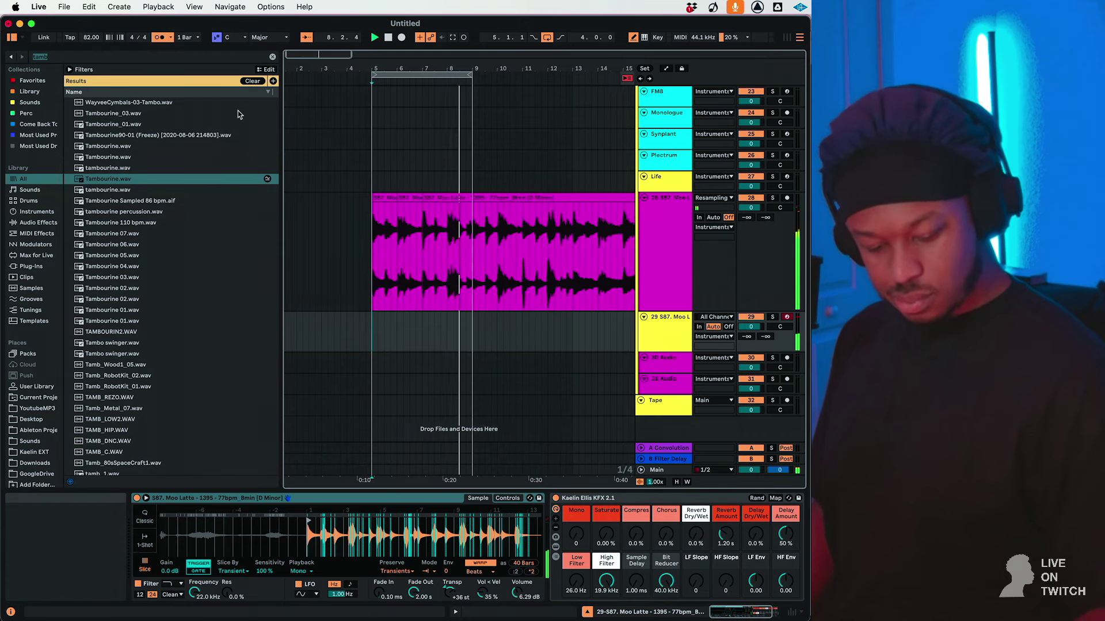
pyautogui.press('shift+super+c')
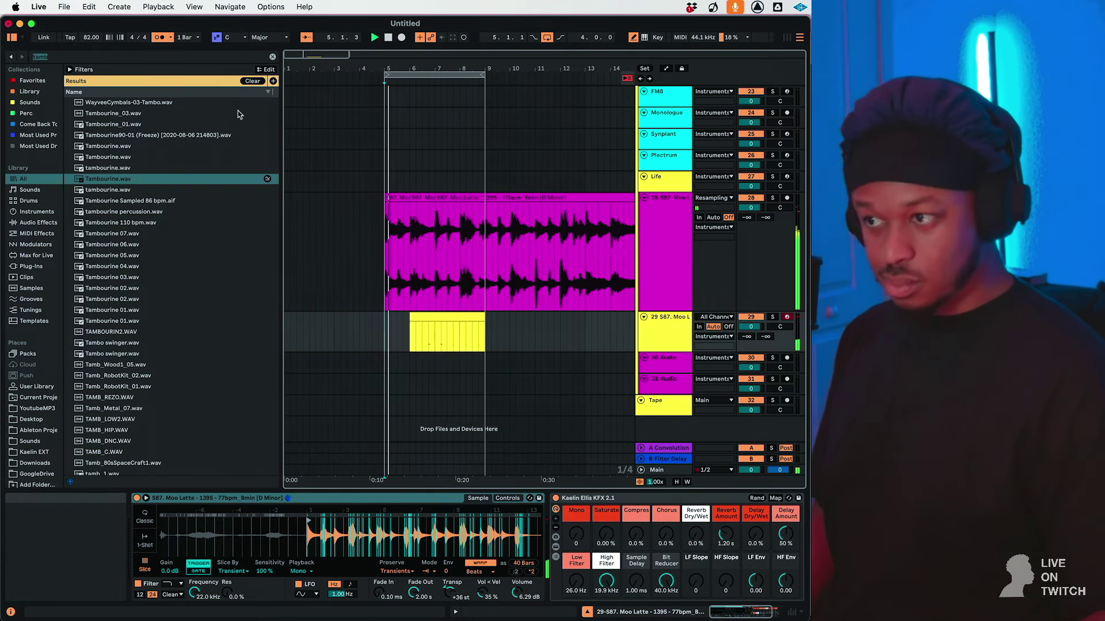
# Quantize the notes in the captured MIDI clip and turn off the metronome.
pyautogui.keyDown('shift'); pyautogui.click(452, 312); pyautogui.keyUp('shift')
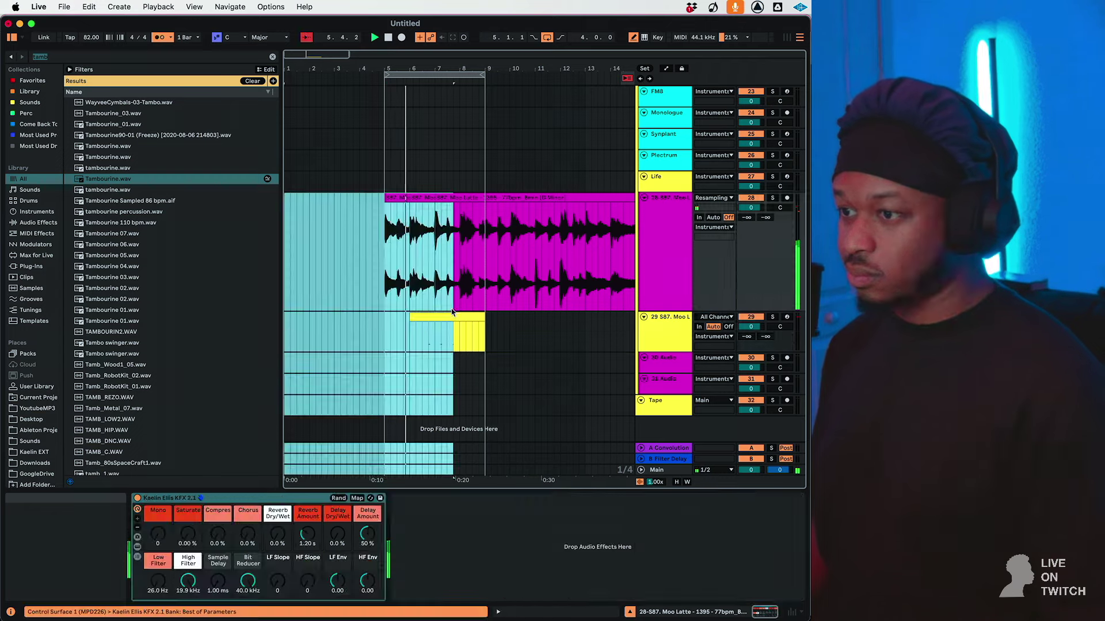
pyautogui.doubleClick(454, 319)
pyautogui.rightClick(650, 548)
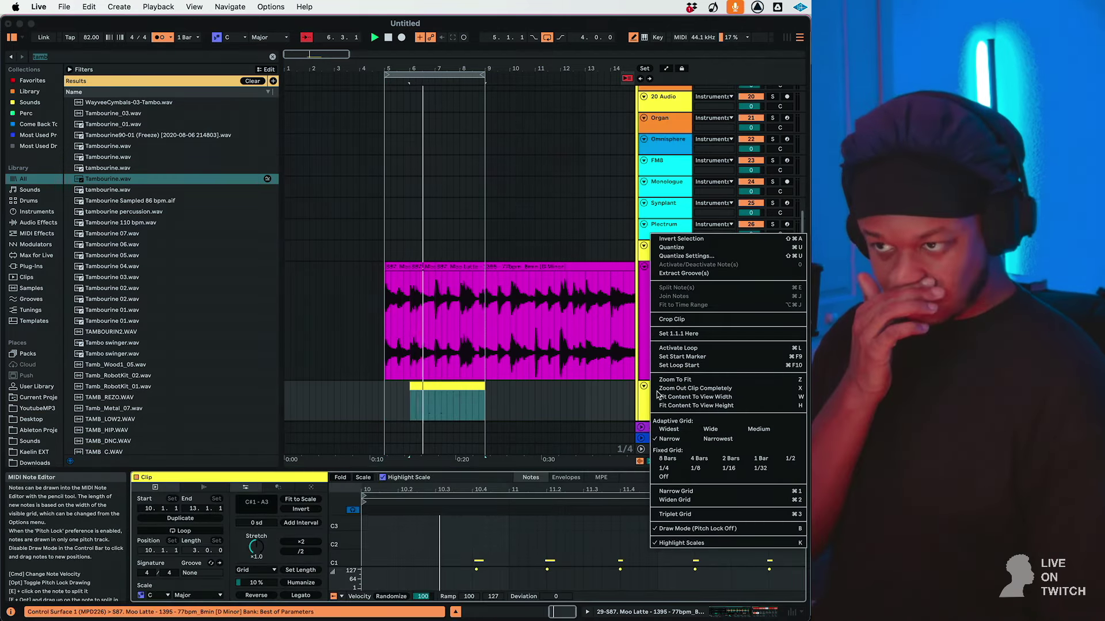
pyautogui.click(671, 247)
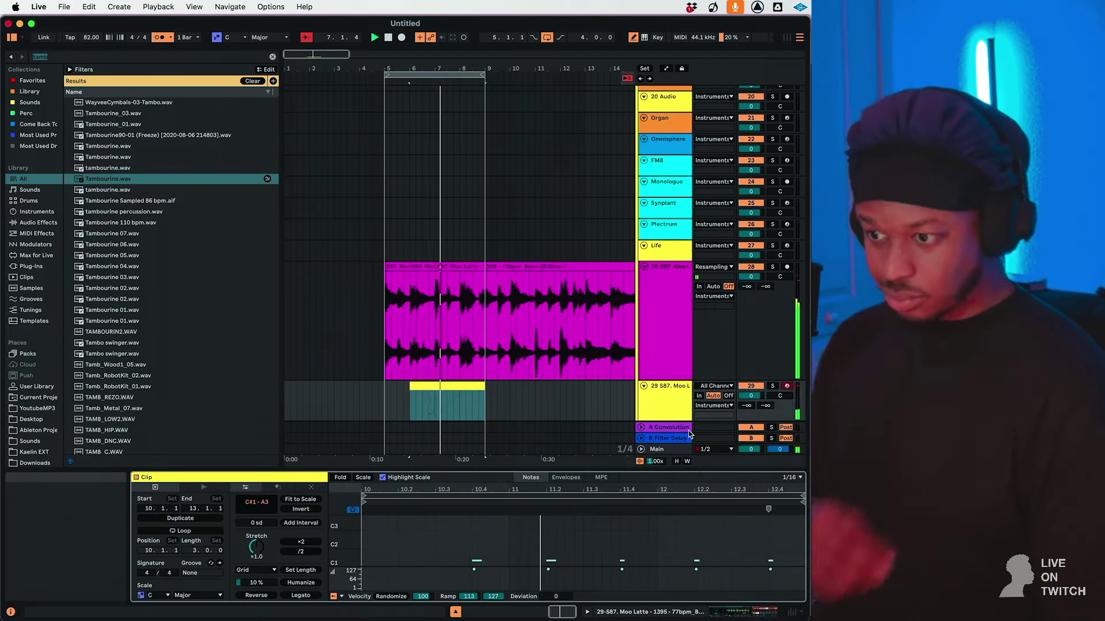
pyautogui.click(161, 37)
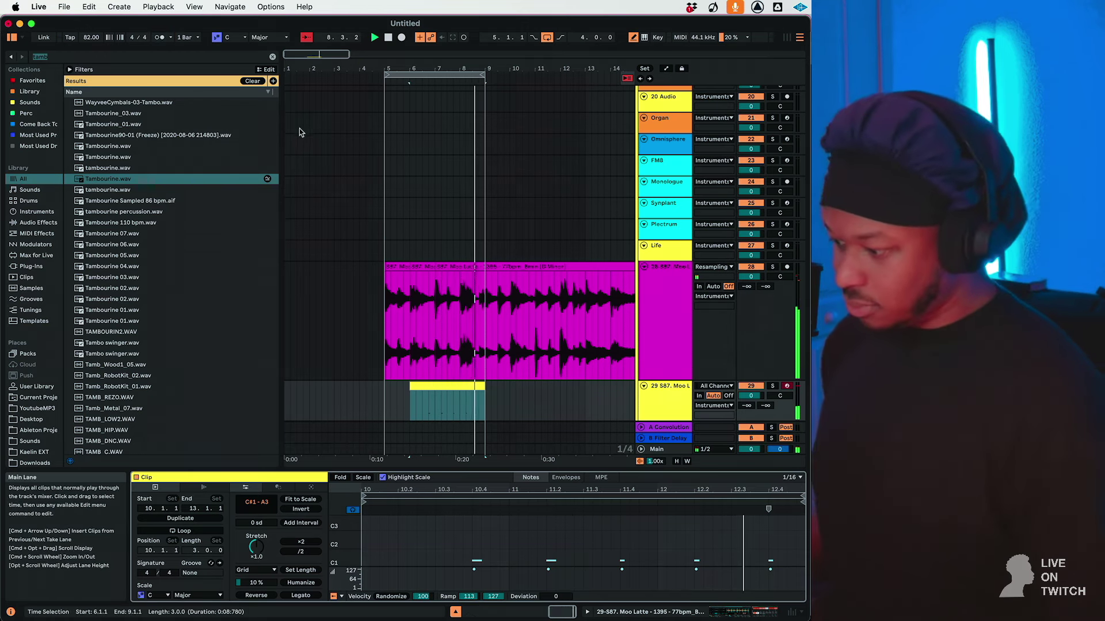
# Enlarge the sliced-sample track and copy the last two bars of its MIDI clip to start at bar 5.
pyautogui.scroll(-3, 401, 153)
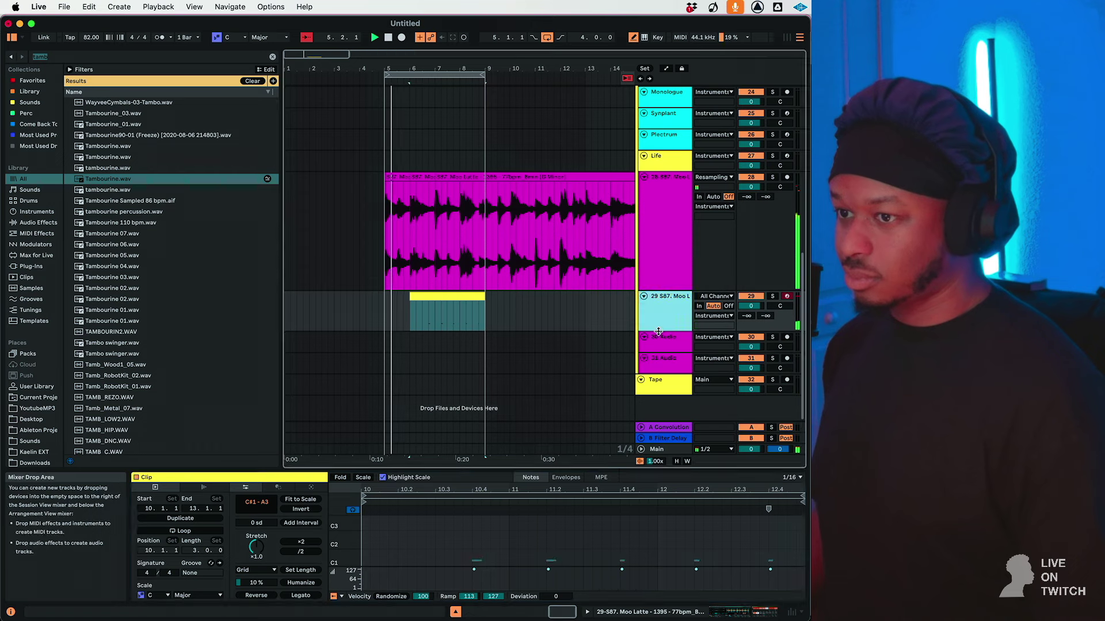
pyautogui.moveTo(658, 332); pyautogui.dragTo(658, 400)
pyautogui.moveTo(316, 55); pyautogui.dragTo(307, 75)
pyautogui.hscroll(3, 512, 366)
pyautogui.click(432, 358)
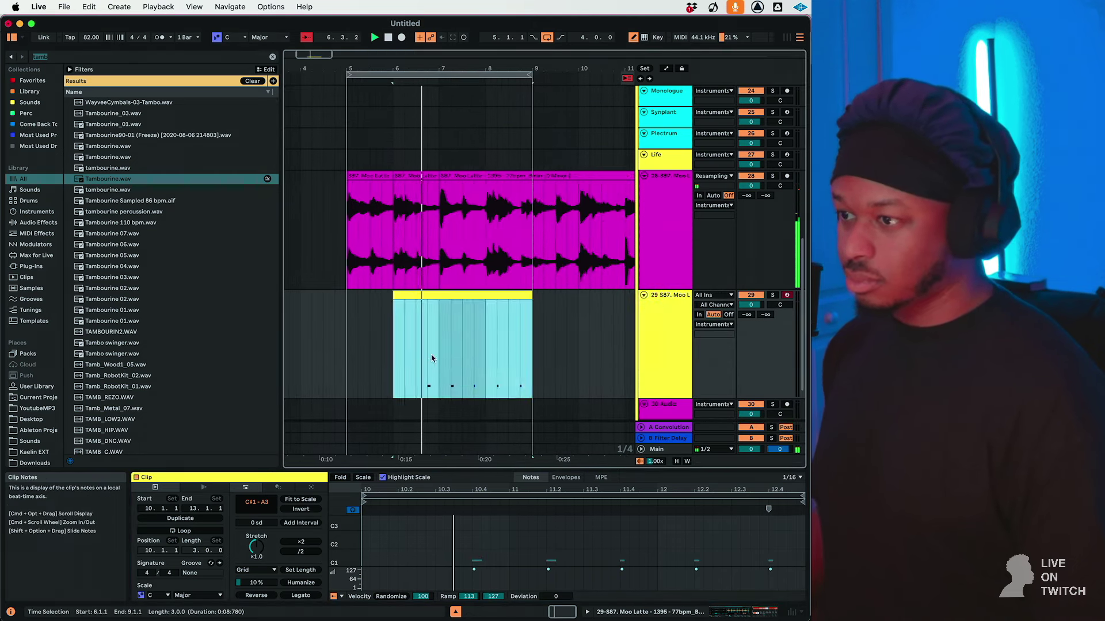
pyautogui.click(439, 353)
pyautogui.moveTo(482, 296); pyautogui.dragTo(388, 316)
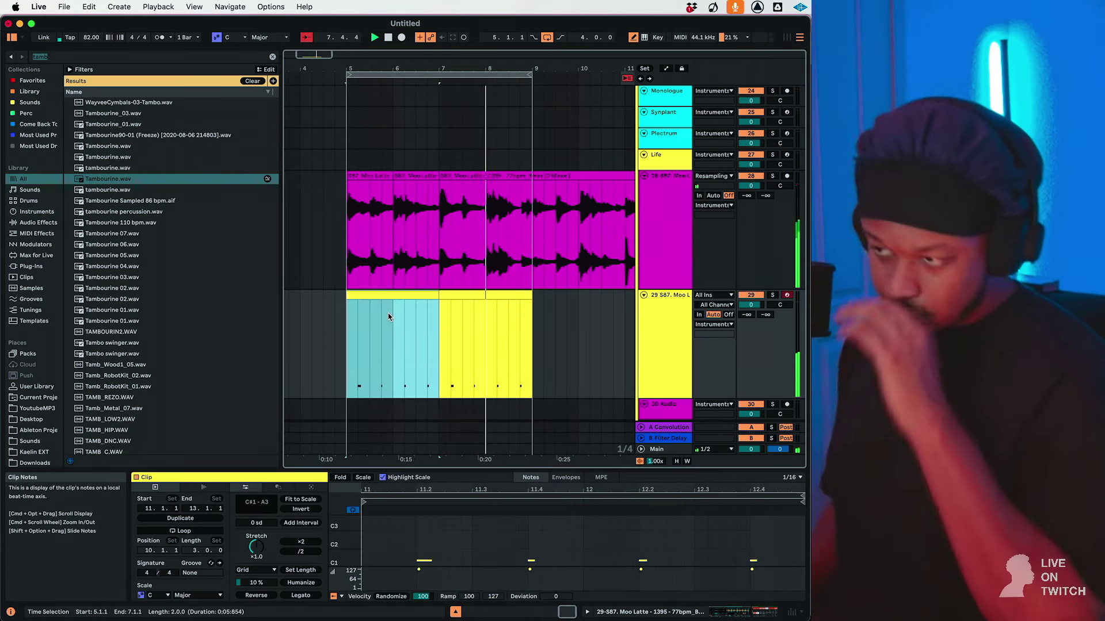
pyautogui.click(652, 328)
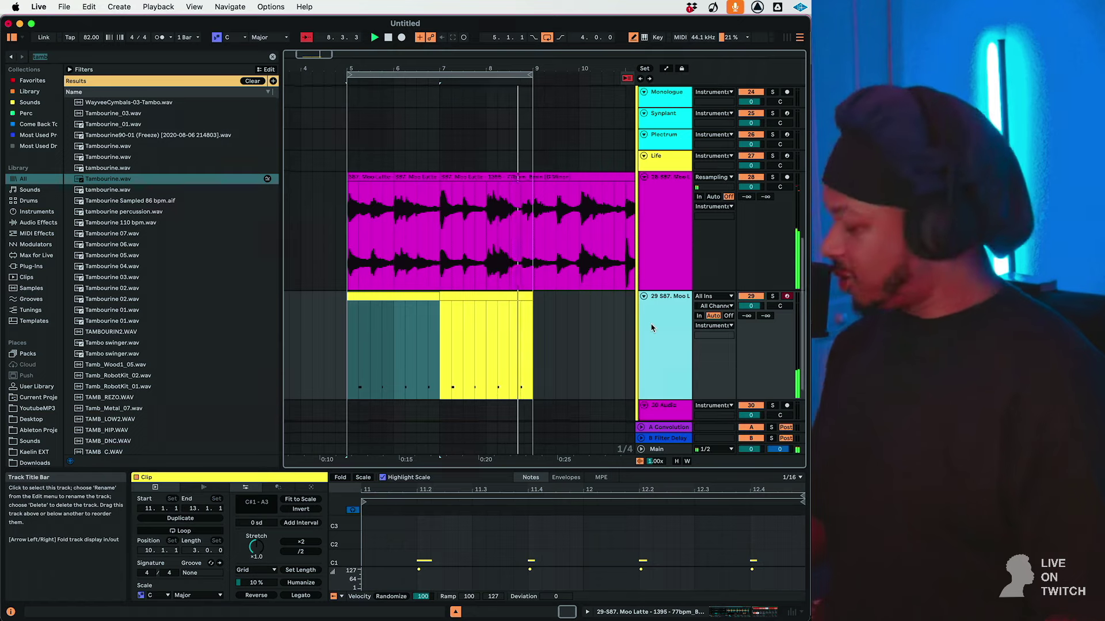
# Duplicate the sliced-sample MIDI track and delete the MIDI clips from the original, upper track.
pyautogui.press('super+d')
pyautogui.moveTo(538, 271); pyautogui.dragTo(347, 299)
pyautogui.press('Delete')
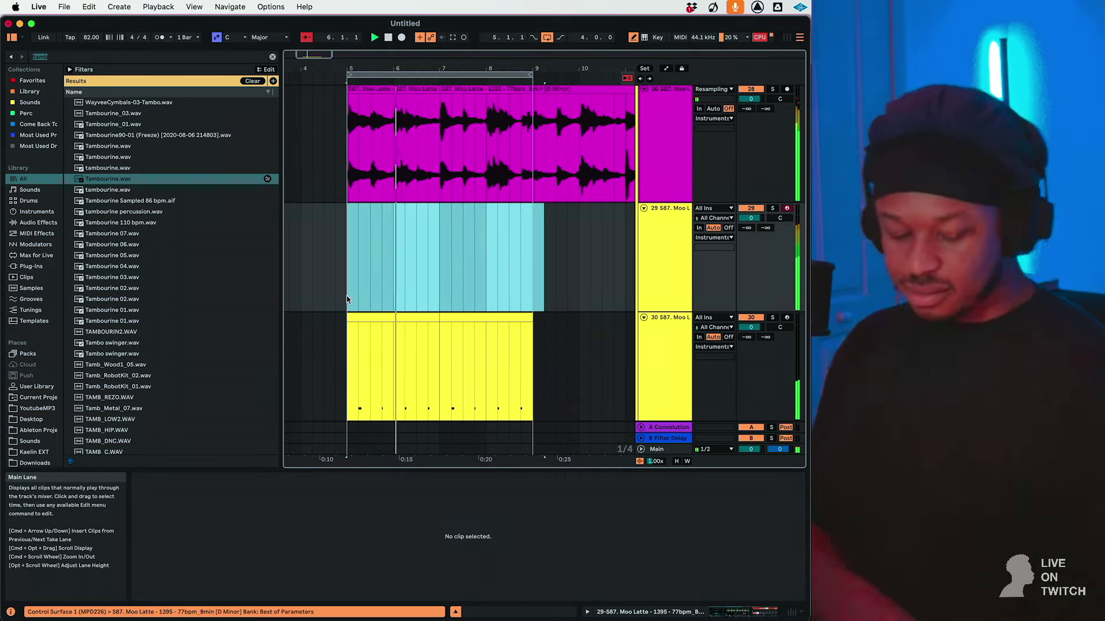
# In the emptied track's Simpler, set transposition to -8 semitones, velocity-to-volume to 0% and volume to 10.3 dB, and normalize the sample's volume.
pyautogui.doubleClick(688, 281)
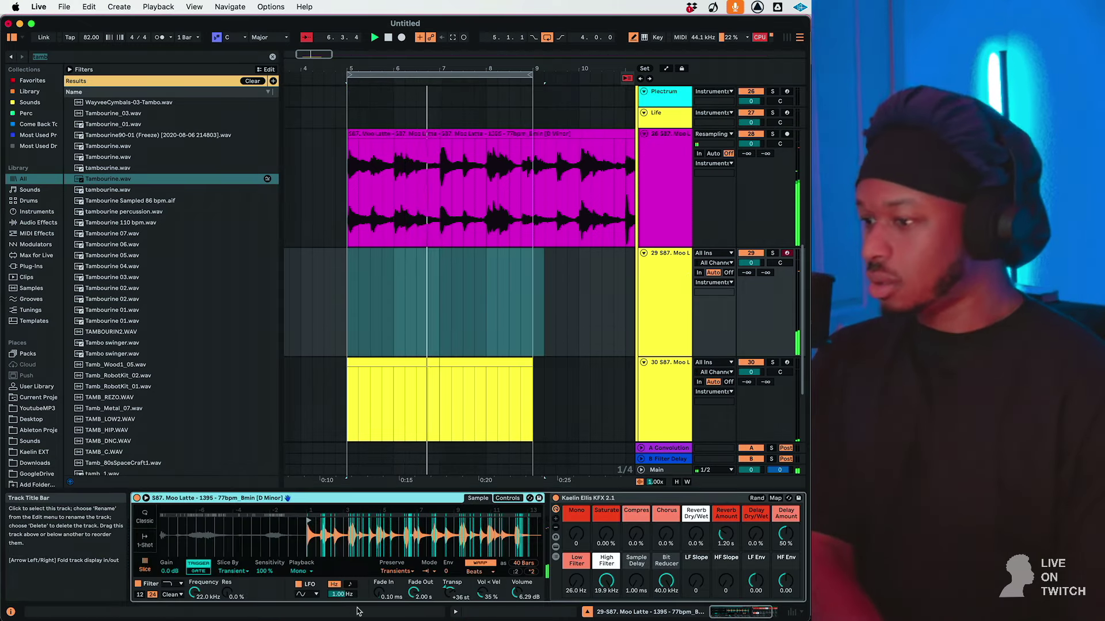
pyautogui.moveTo(450, 593); pyautogui.dragTo(449, 597)
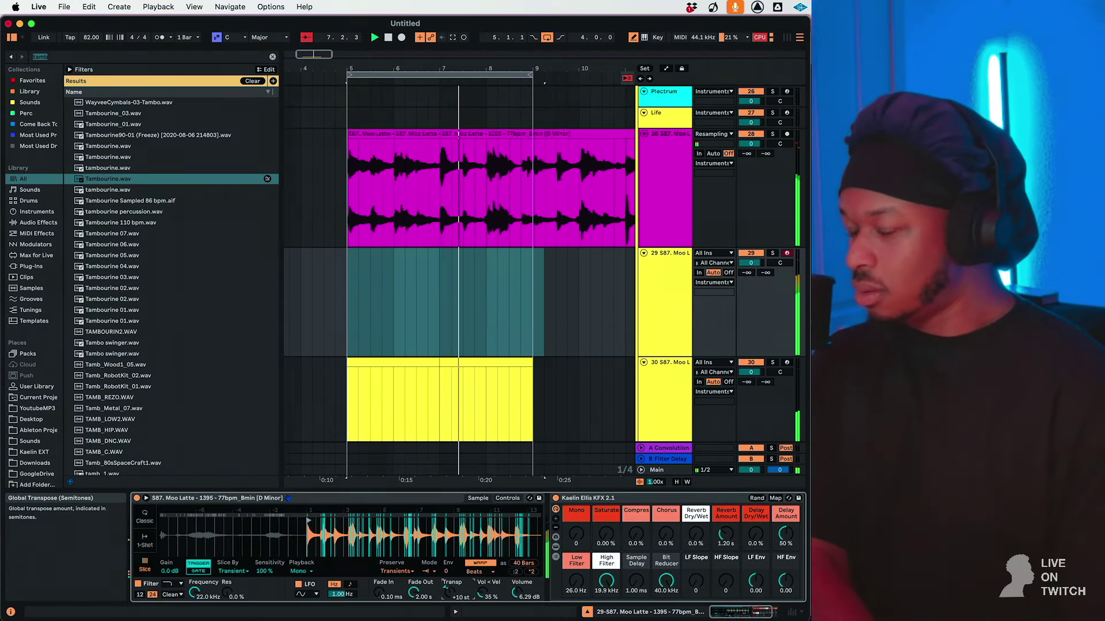
pyautogui.moveTo(450, 593); pyautogui.dragTo(449, 596)
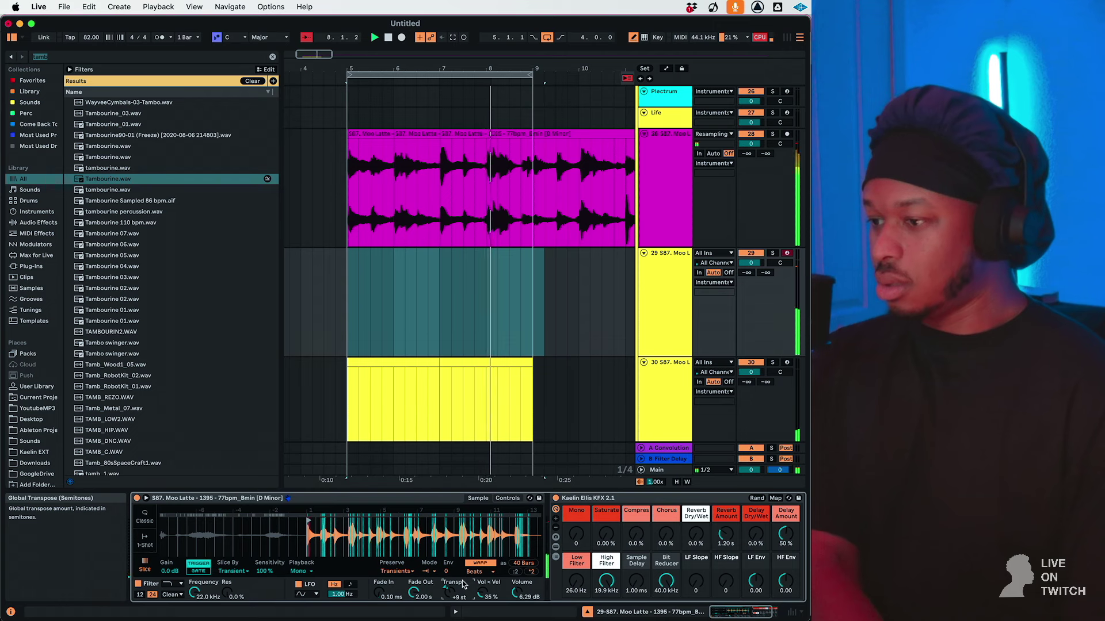
pyautogui.moveTo(515, 593); pyautogui.dragTo(516, 590)
pyautogui.click(449, 593)
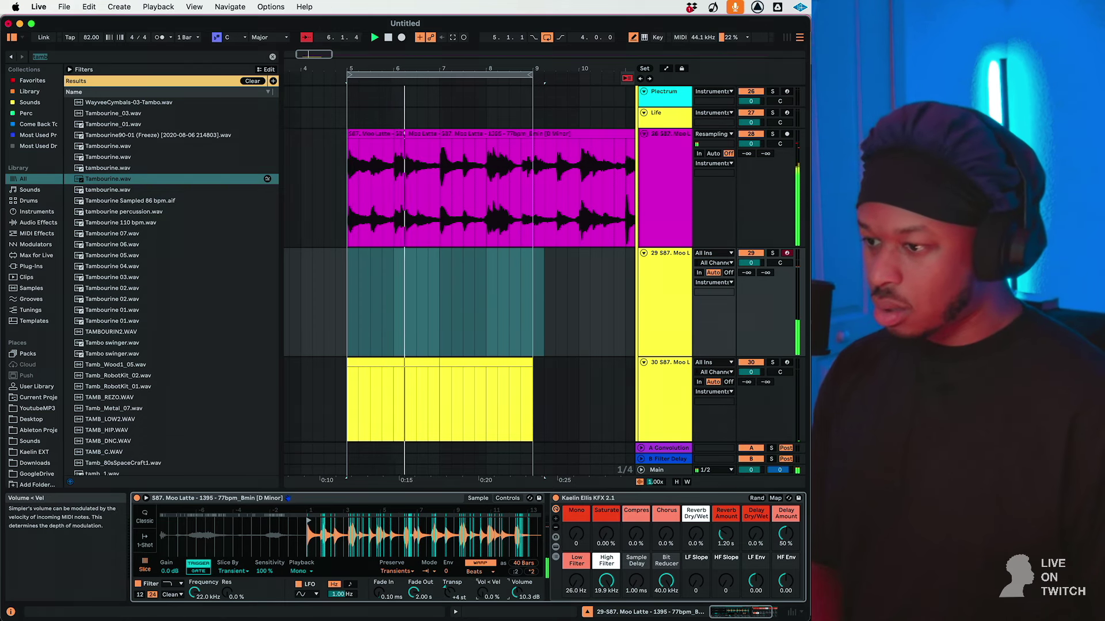
pyautogui.rightClick(401, 524)
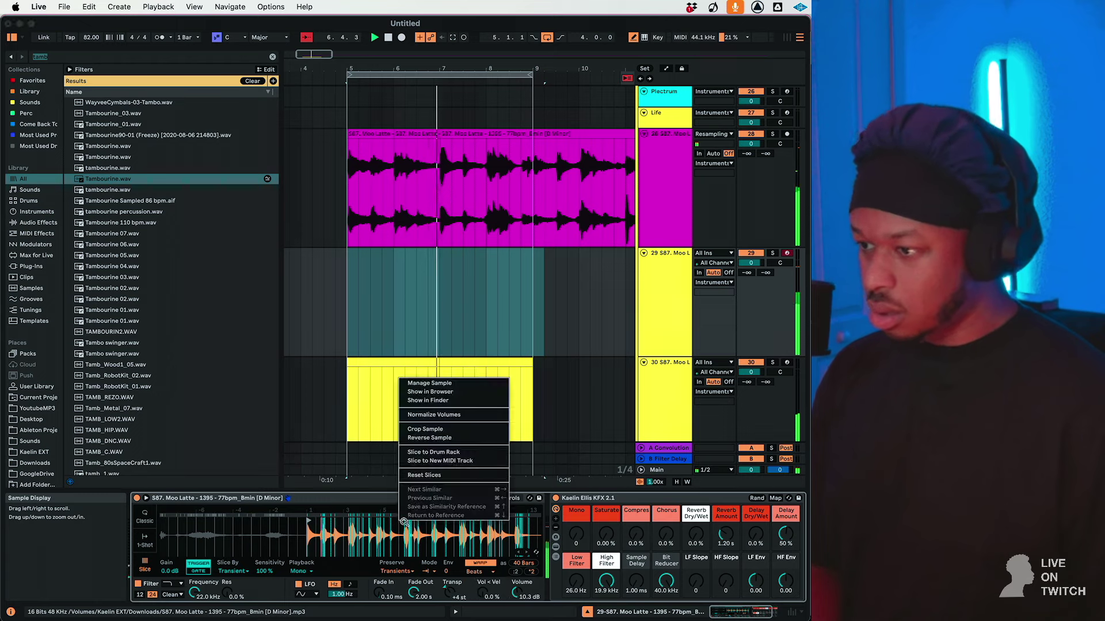
pyautogui.click(436, 415)
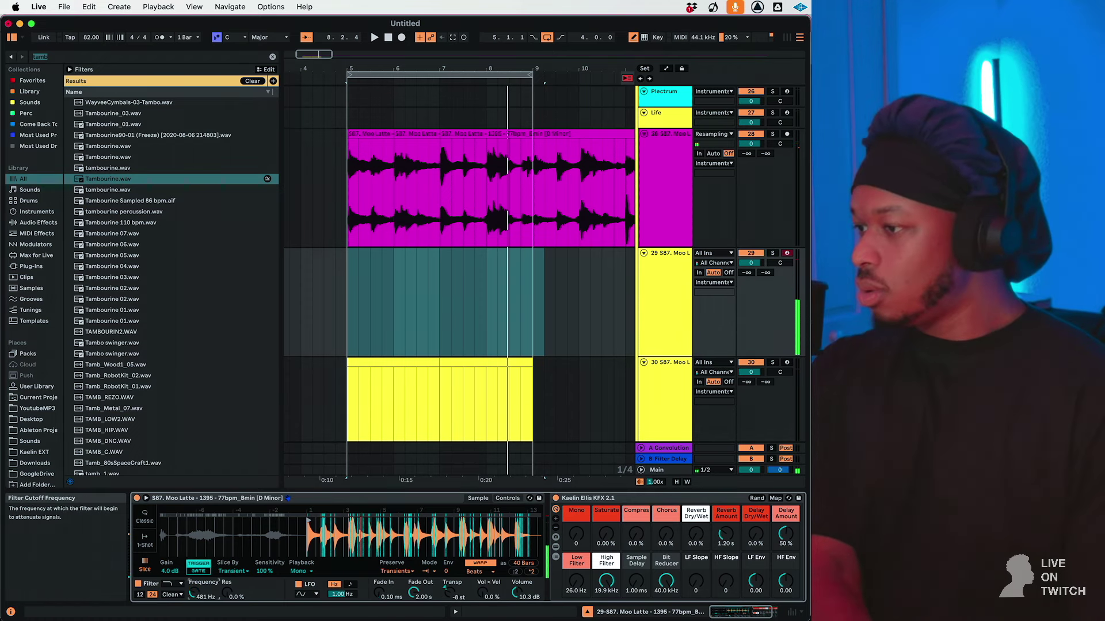
# Set the effect rack's Saturate to 100%, Simpler's filter frequency to 1.17 kHz and its detune to +19 ct.
pyautogui.moveTo(606, 534); pyautogui.dragTo(606, 512)
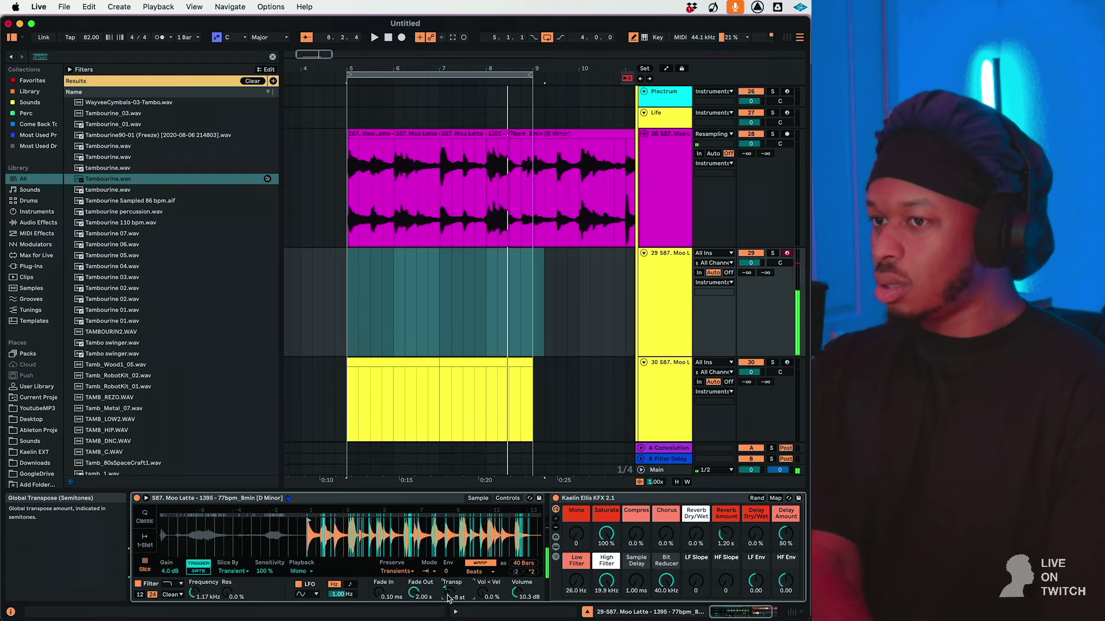
pyautogui.click(507, 499)
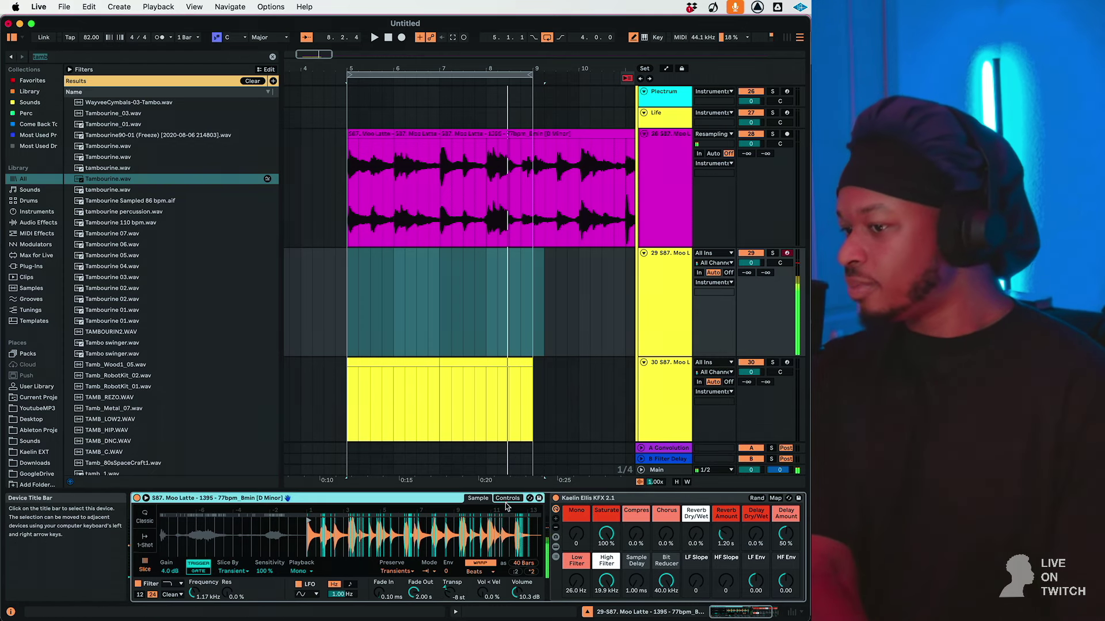
pyautogui.moveTo(487, 572); pyautogui.dragTo(487, 565)
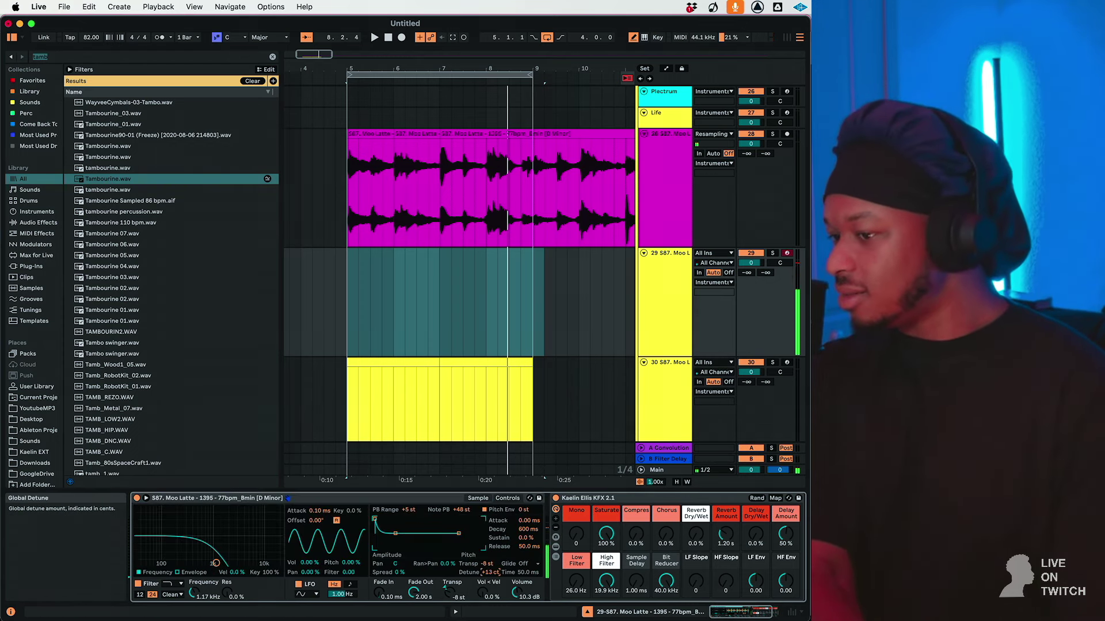
# Add the Corpus audio effect to the emptied track and load its Kick Tight preset.
pyautogui.click(273, 56)
pyautogui.click(38, 223)
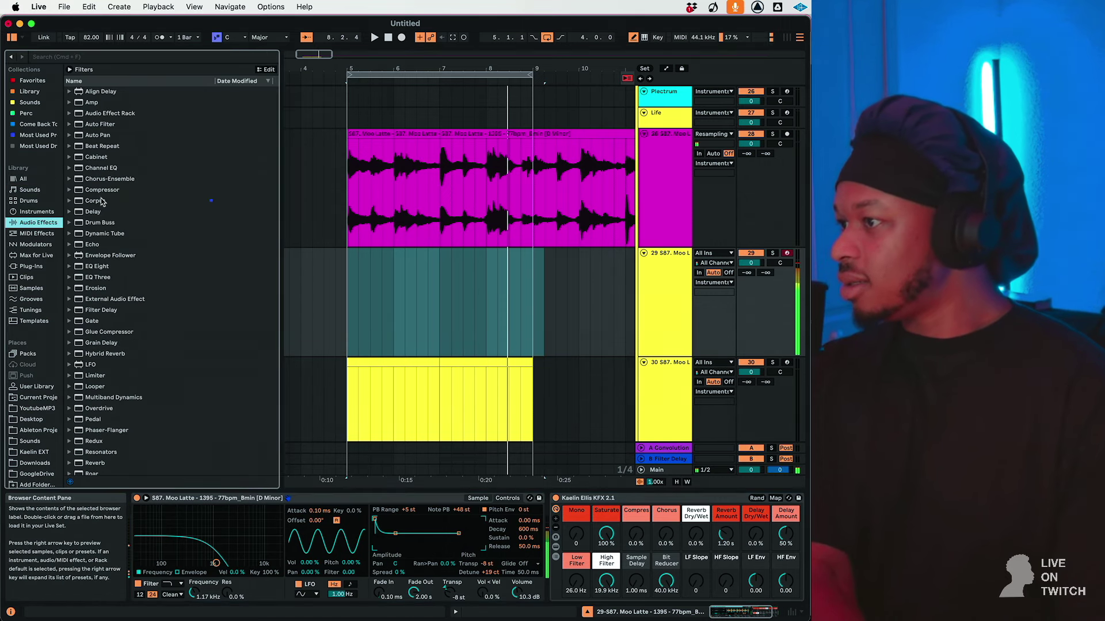
pyautogui.click(80, 201)
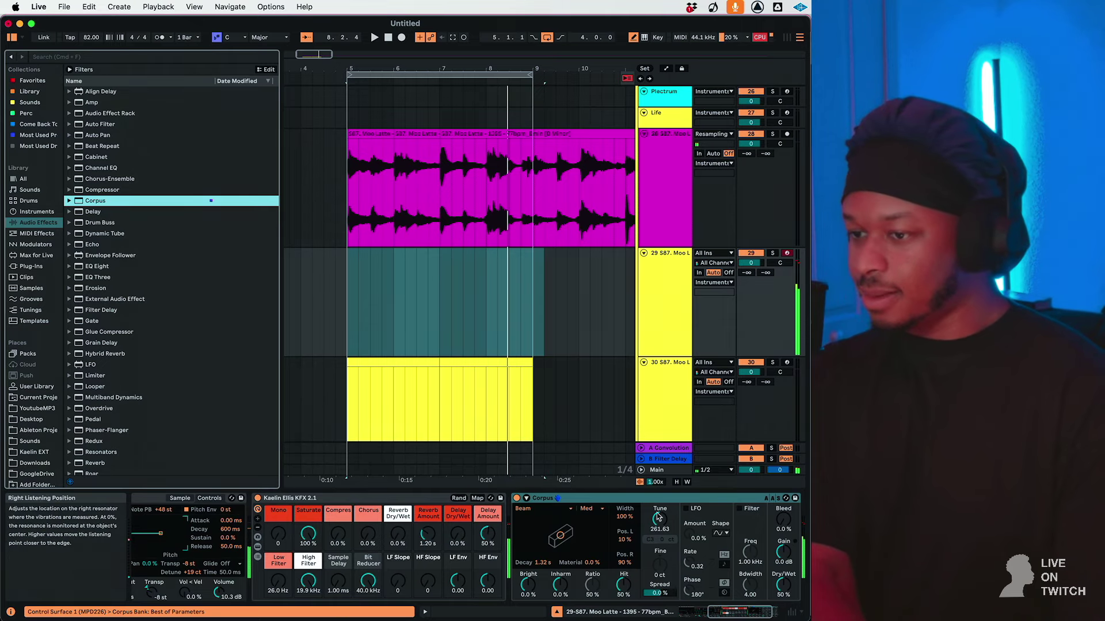
pyautogui.click(70, 200)
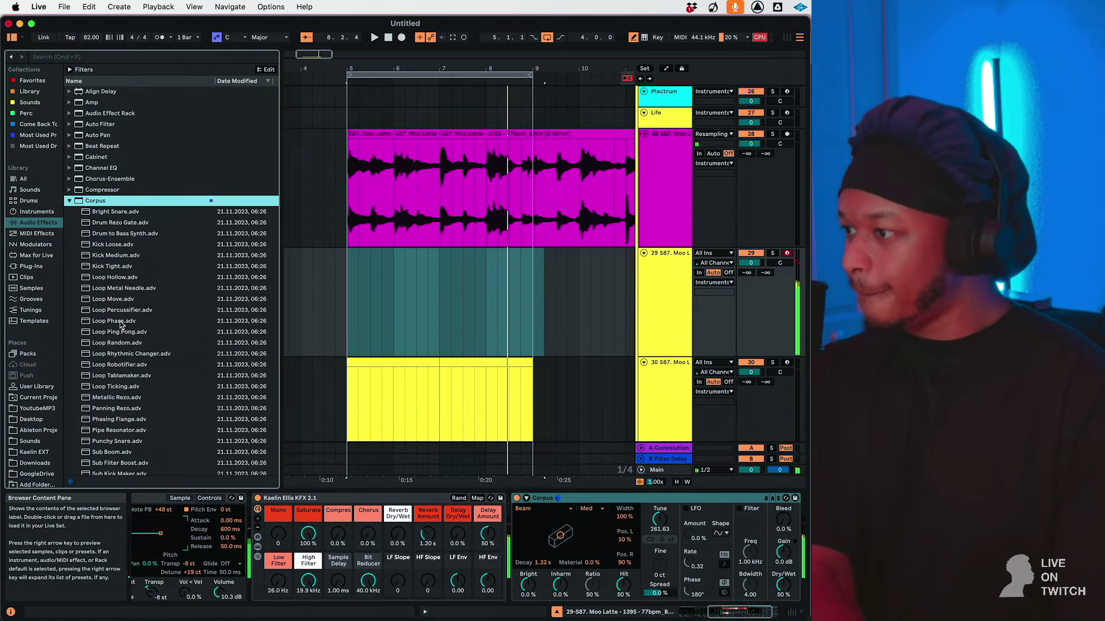
pyautogui.scroll(-4, 122, 322)
pyautogui.click(112, 199)
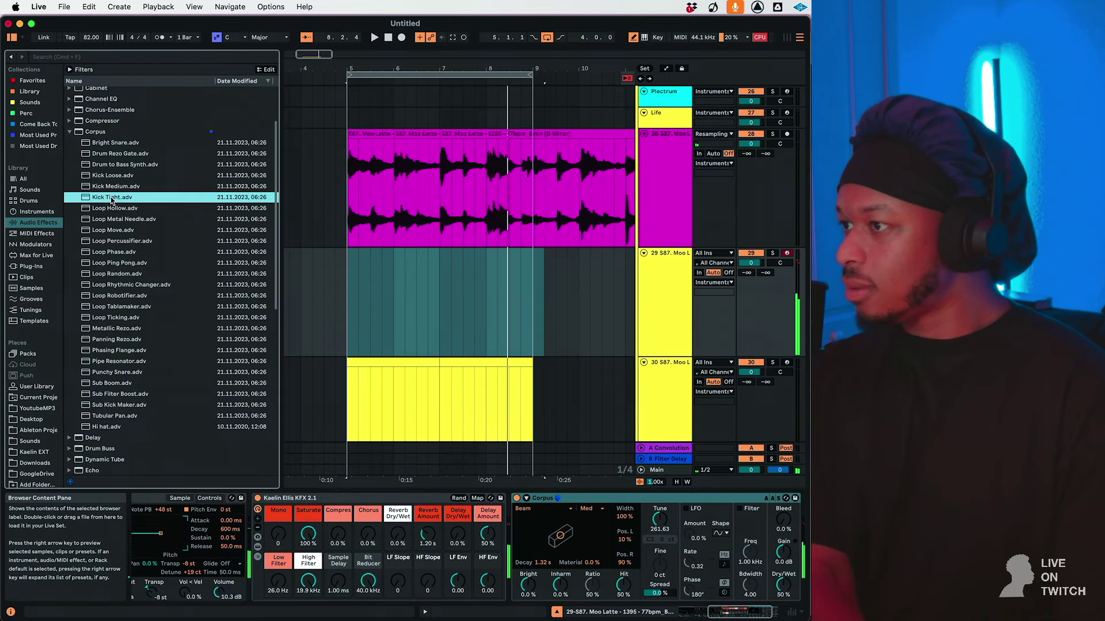
pyautogui.moveTo(665, 560); pyautogui.dragTo(664, 560)
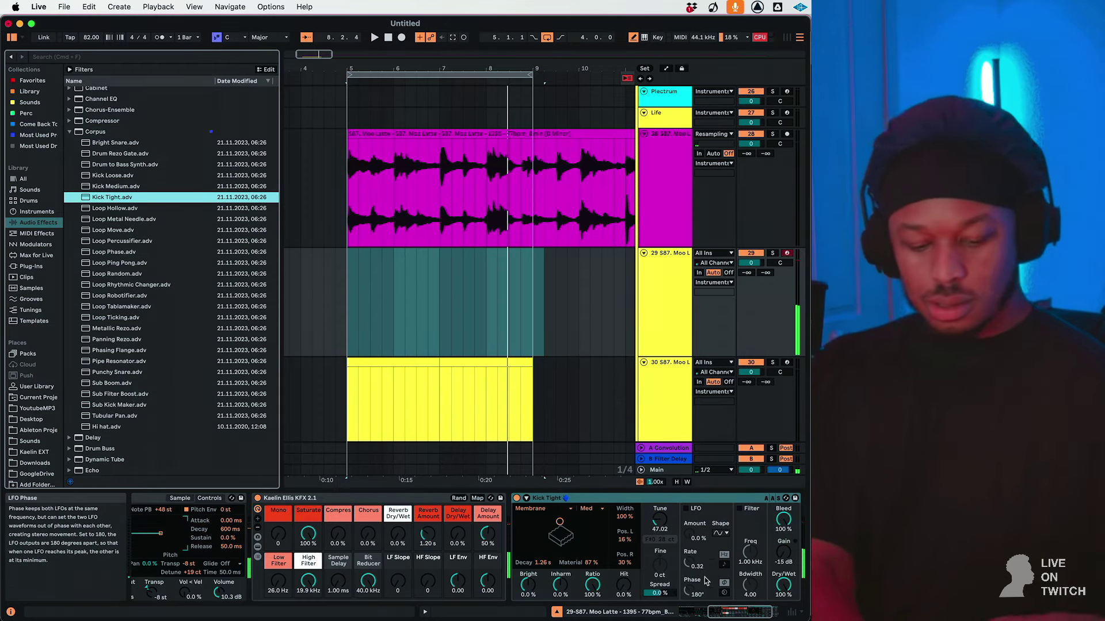
# Play the loop and repeat the performed one-bar MIDI clip on the Corpus track to fill bars 5 to 9.
pyautogui.press('space')
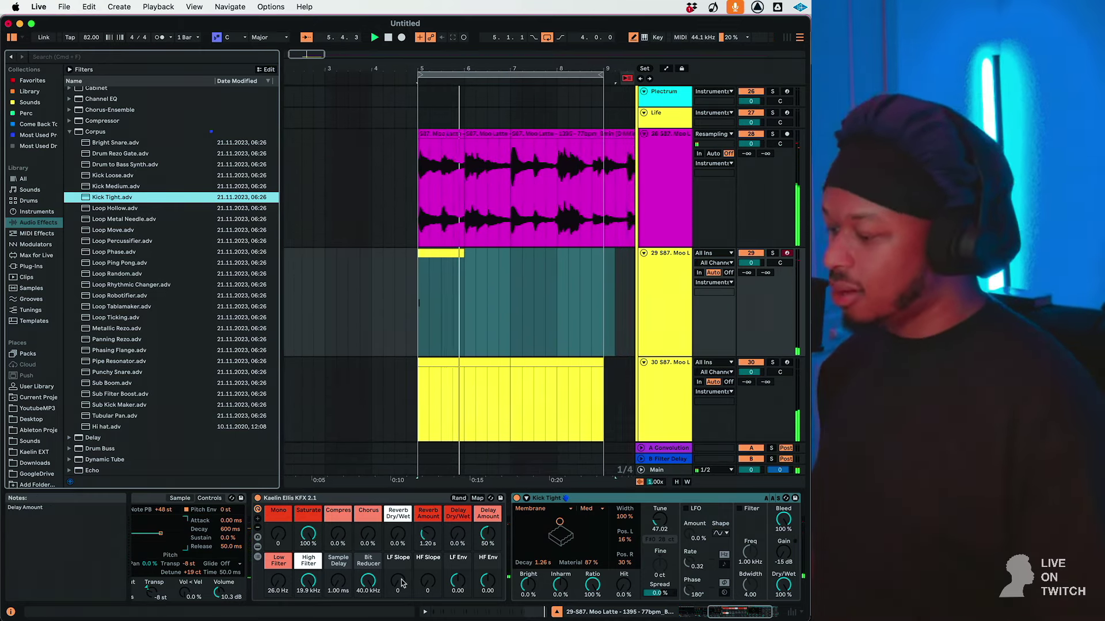
pyautogui.click(416, 412)
pyautogui.click(427, 236)
pyautogui.click(430, 252)
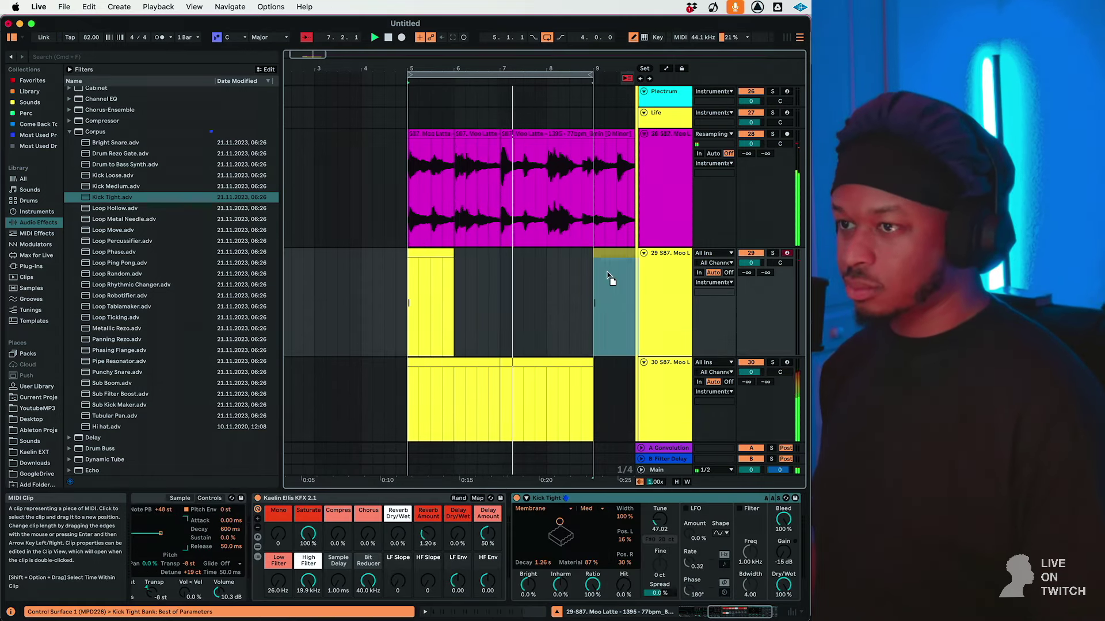
pyautogui.moveTo(611, 279); pyautogui.dragTo(610, 278)
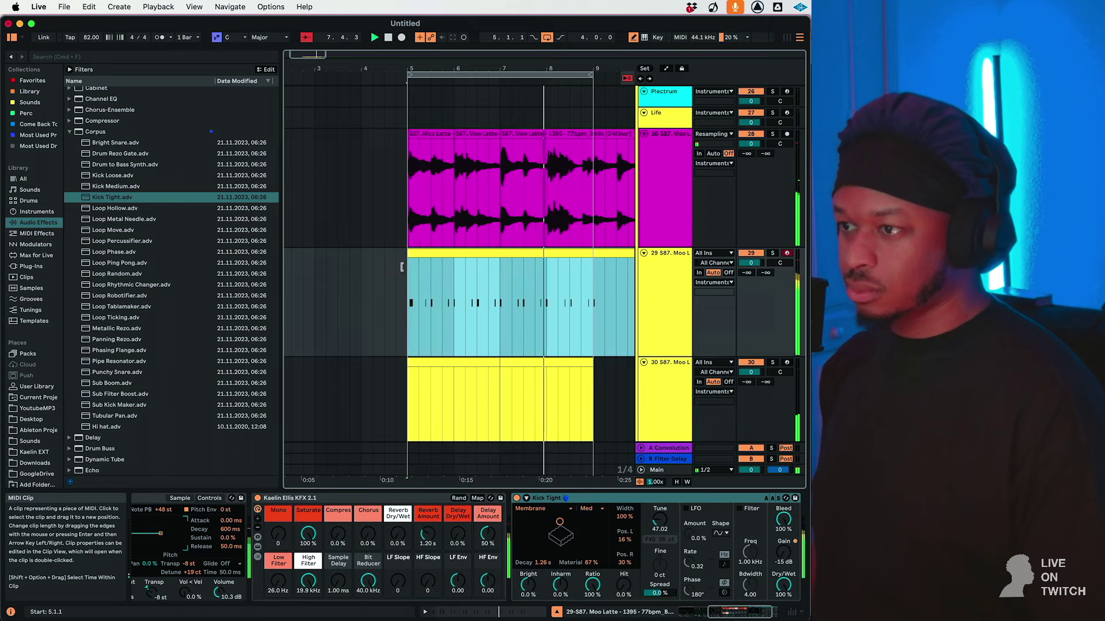
# Quantize the notes in the Corpus track's MIDI clip.
pyautogui.doubleClick(430, 254)
pyautogui.rightClick(523, 539)
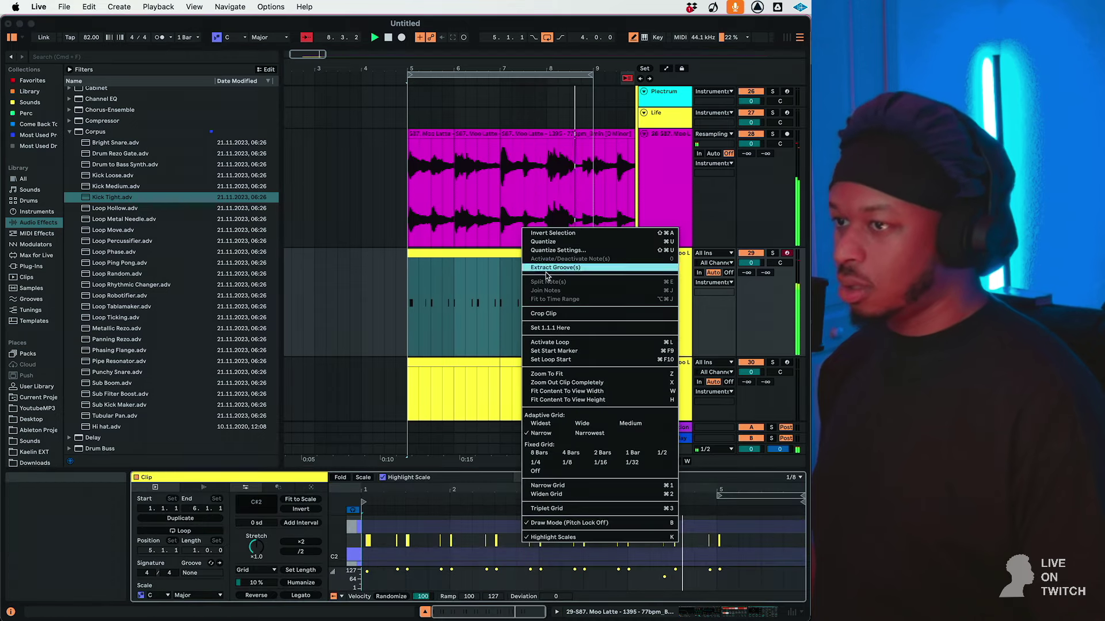
pyautogui.click(556, 242)
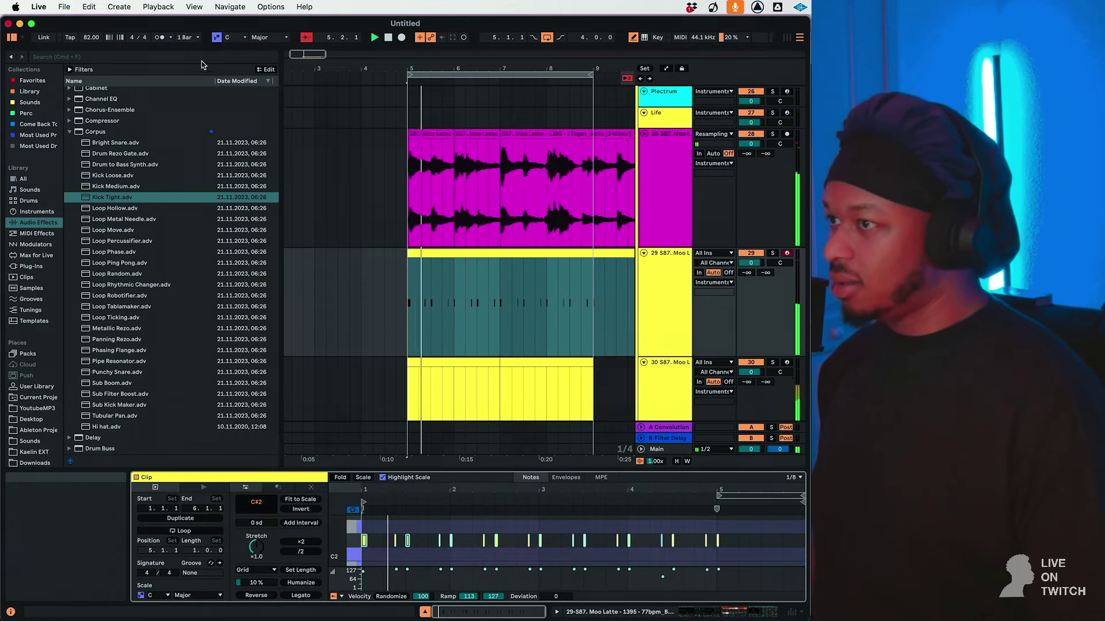
# Move both sliced-sample MIDI tracks together out of the group to below the Tape track.
pyautogui.click(648, 321)
pyautogui.scroll(-5, 659, 259)
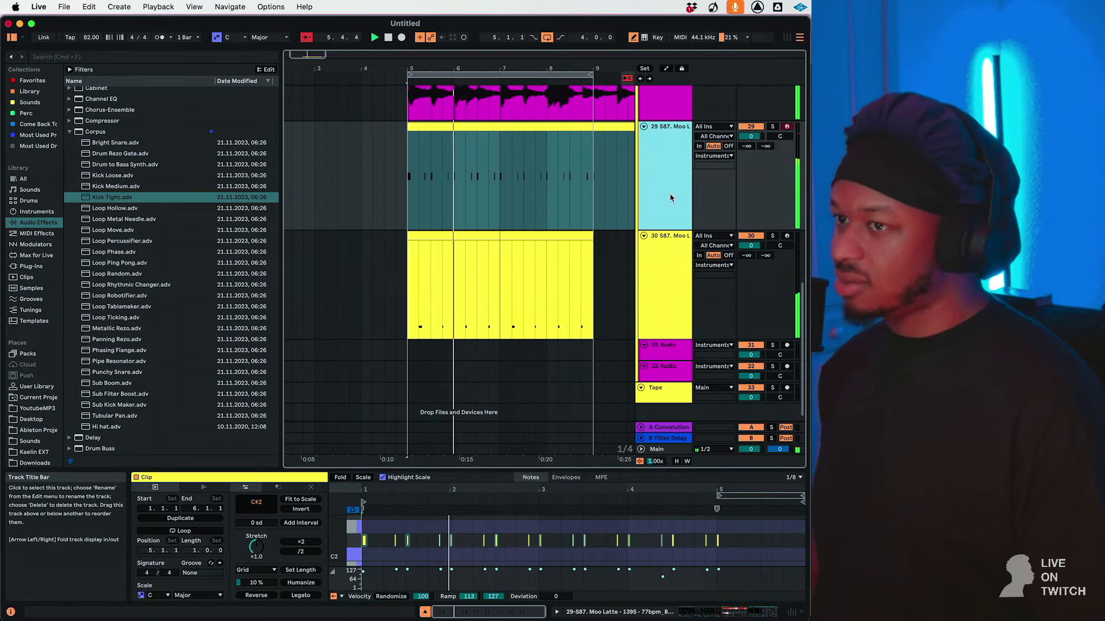
pyautogui.keyDown('shift'); pyautogui.click(659, 285); pyautogui.keyUp('shift')
pyautogui.moveTo(664, 171); pyautogui.dragTo(666, 353)
pyautogui.moveTo(665, 272); pyautogui.dragTo(662, 418)
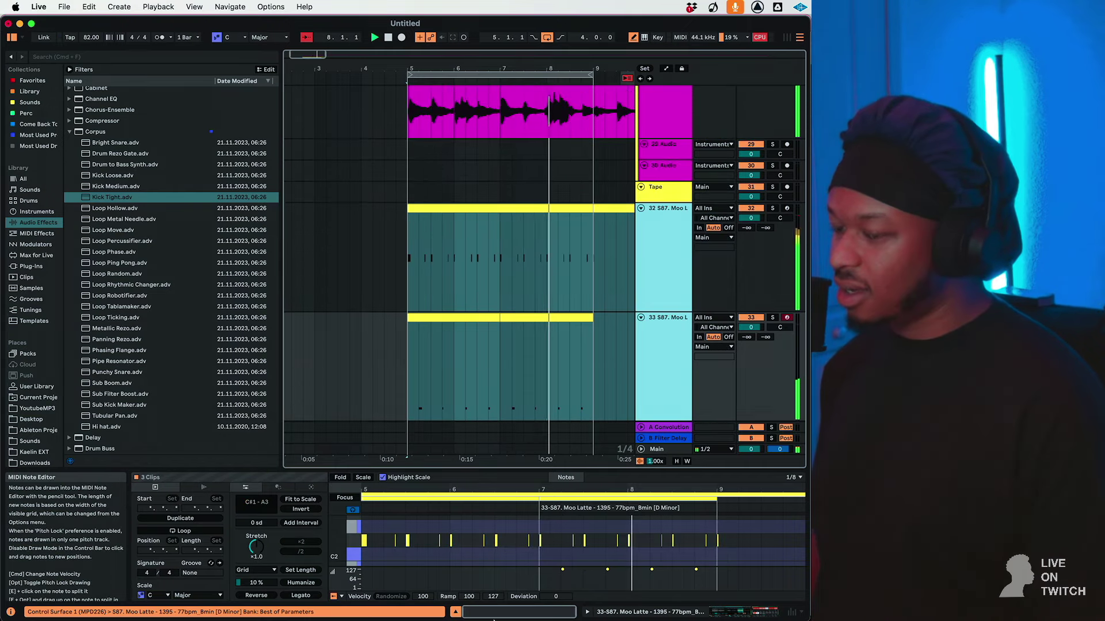
# Change the filter circuit of the upper sliced track's Simpler to PRD and set its drive to 8.76 dB.
pyautogui.doubleClick(654, 355)
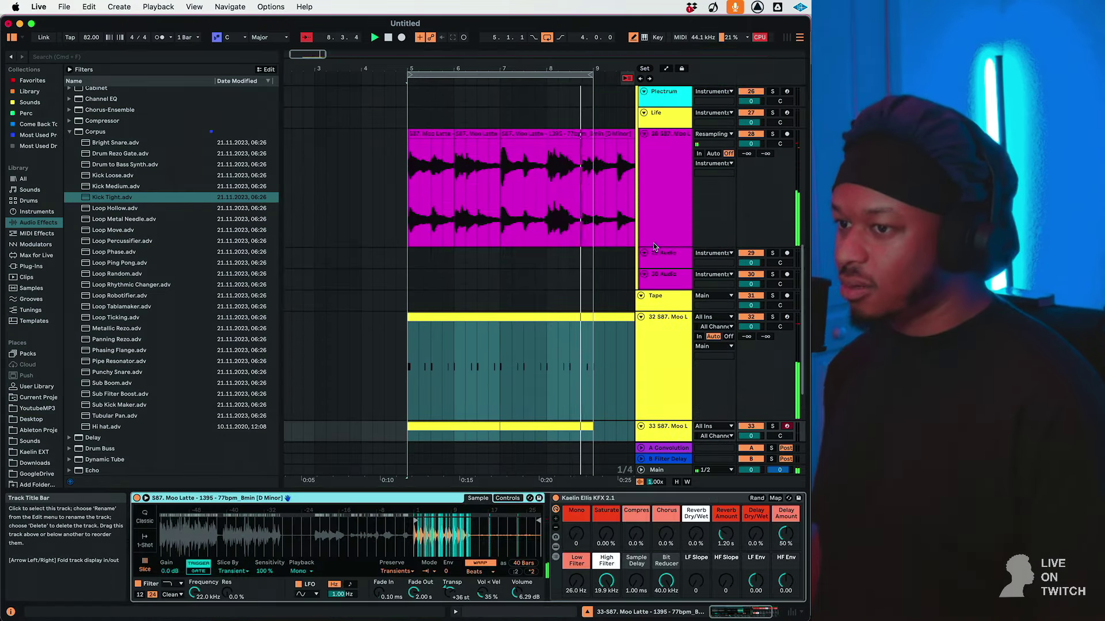
pyautogui.click(662, 368)
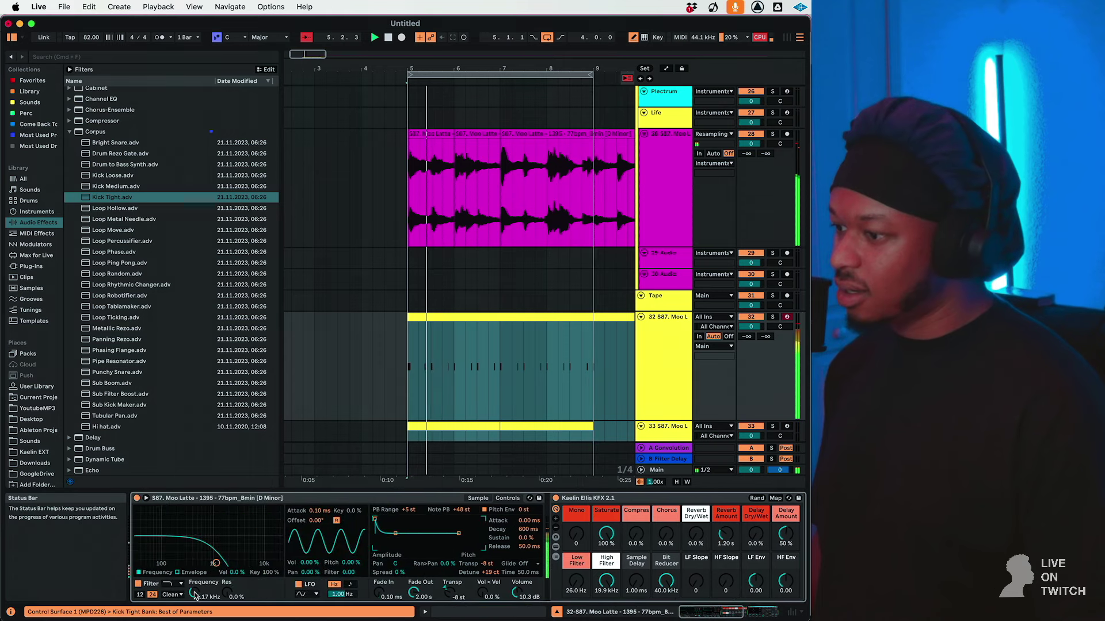
pyautogui.click(173, 595)
pyautogui.click(171, 599)
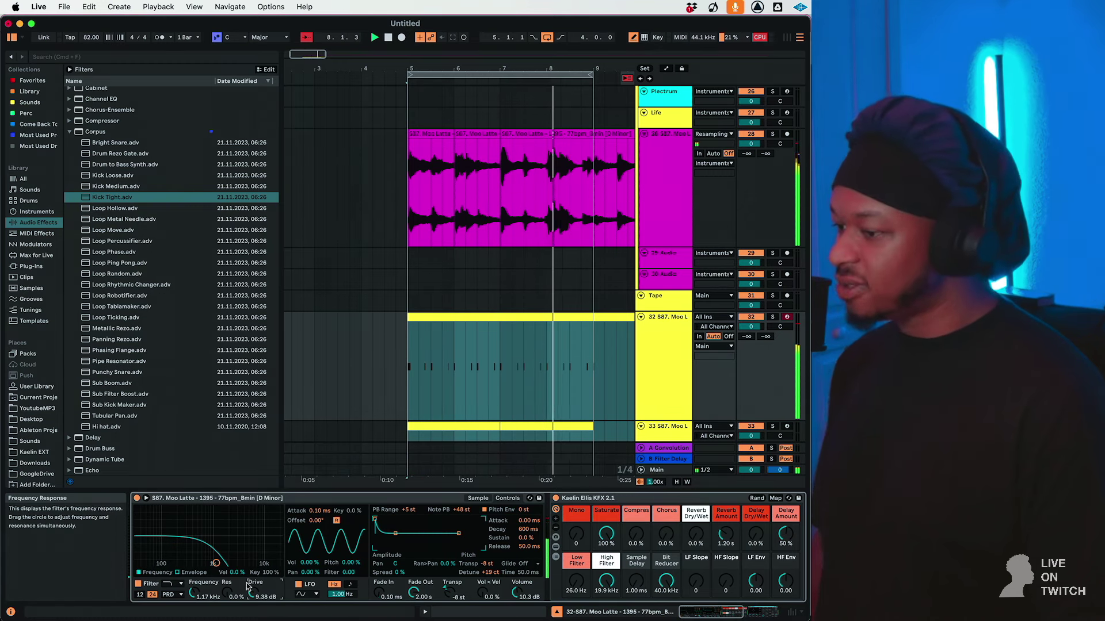
pyautogui.click(683, 374)
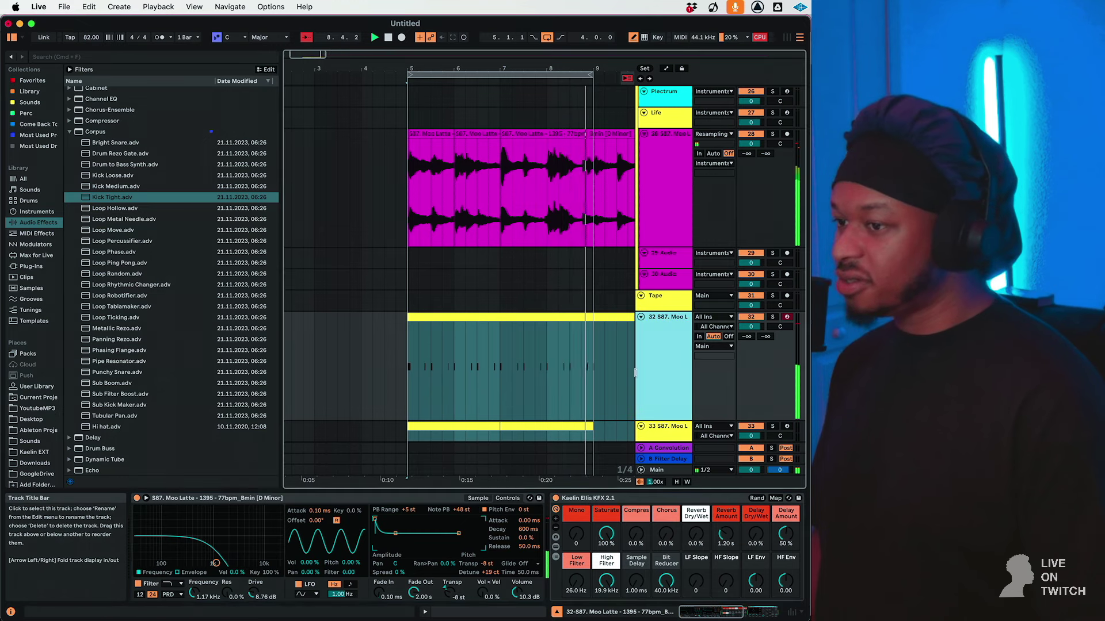
# Mute the original Moo Latte audio loop track (track 28).
pyautogui.scroll(-2, 557, 362)
pyautogui.hscroll(2, 557, 362)
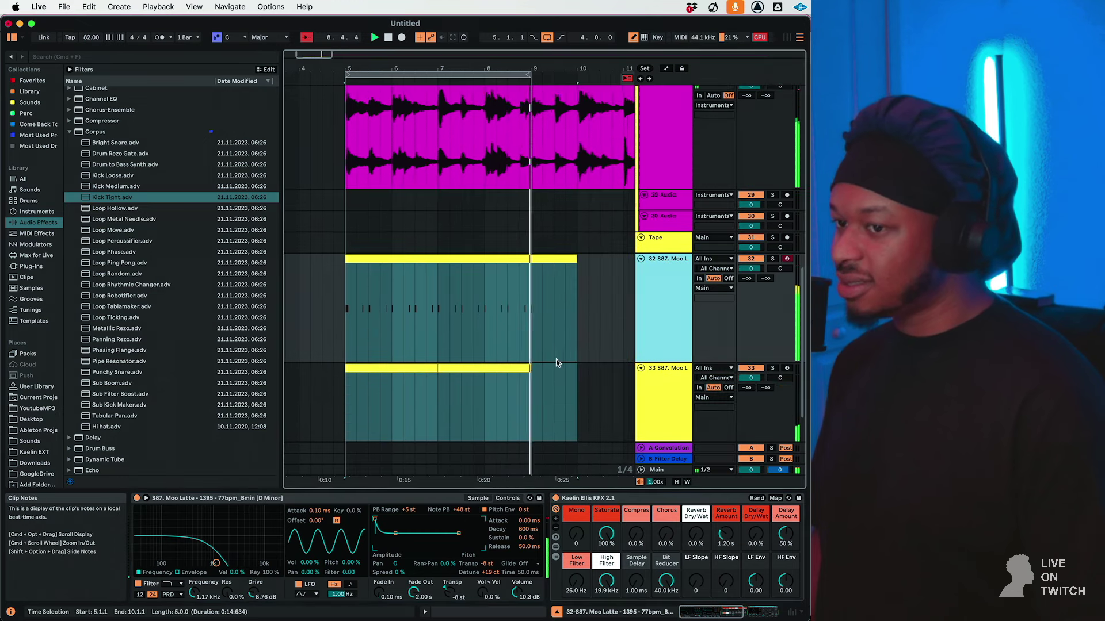
pyautogui.click(628, 322)
pyautogui.click(667, 302)
pyautogui.scroll(4, 663, 308)
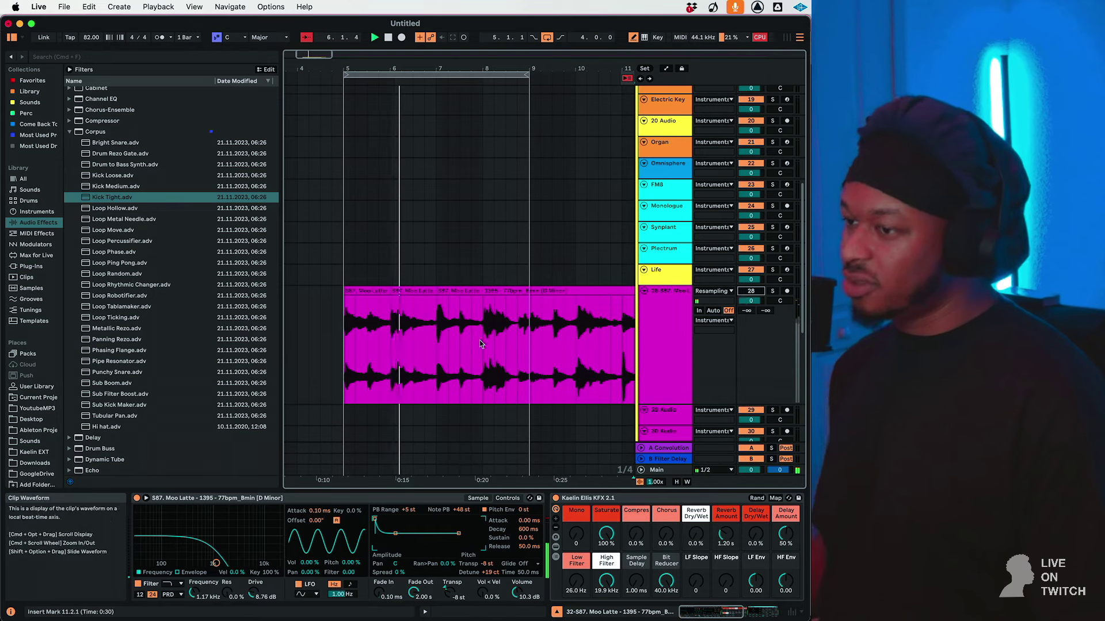
# Duplicate the lower sliced-sample track (track 33) and delete the MIDI clip from its upper copy.
pyautogui.scroll(-4, 481, 350)
pyautogui.click(646, 343)
pyautogui.scroll(-1, 643, 378)
pyautogui.click(641, 381)
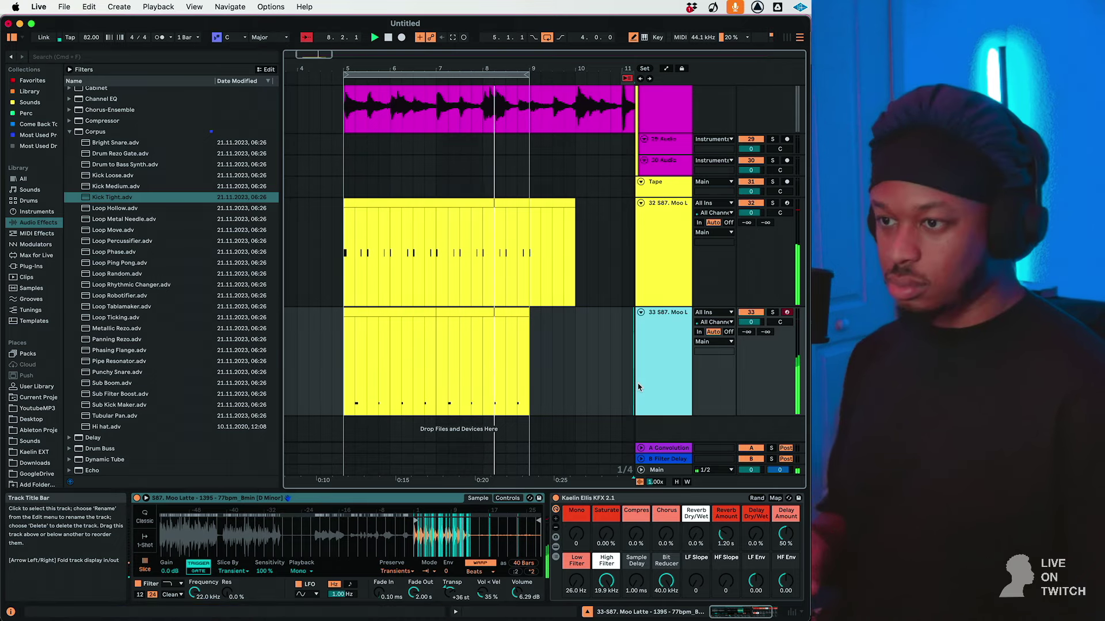
pyautogui.scroll(1, 638, 387)
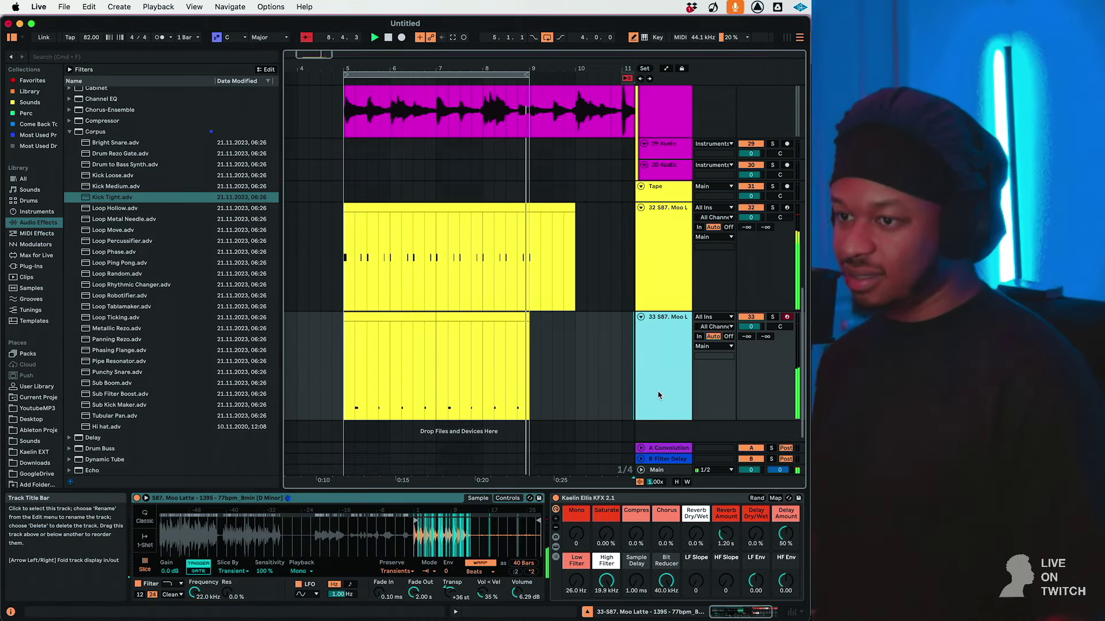
pyautogui.press('super+d')
pyautogui.moveTo(566, 326); pyautogui.dragTo(348, 311)
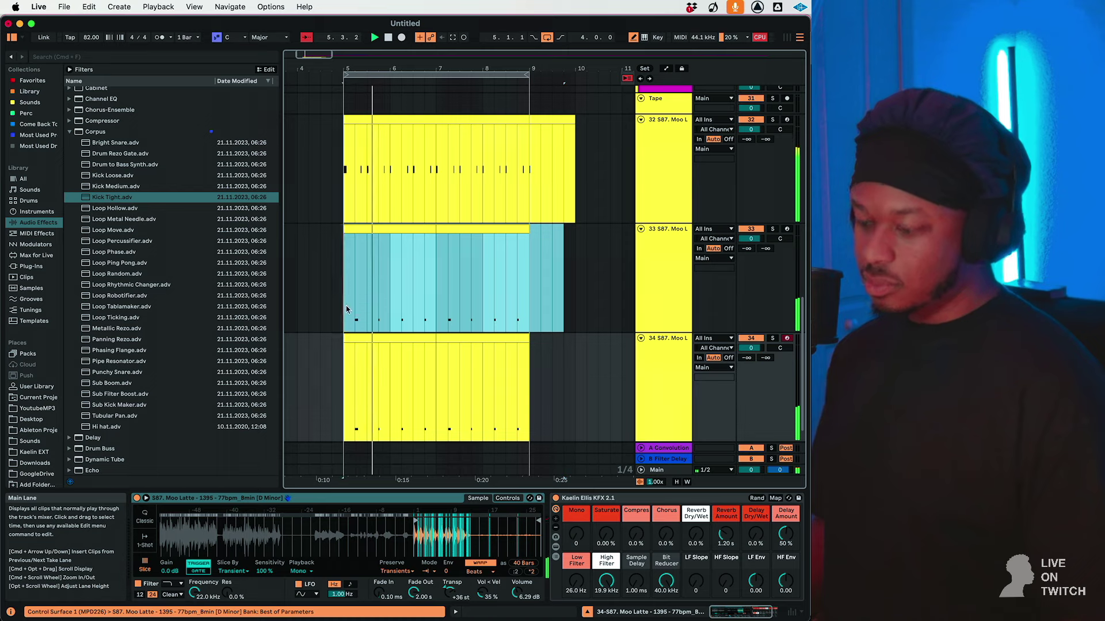
pyautogui.press('Delete')
# On the Corpus track, move Kick Tight ahead of the effect rack and reduce the rack's Saturate to 54.3%.
pyautogui.press('Up')
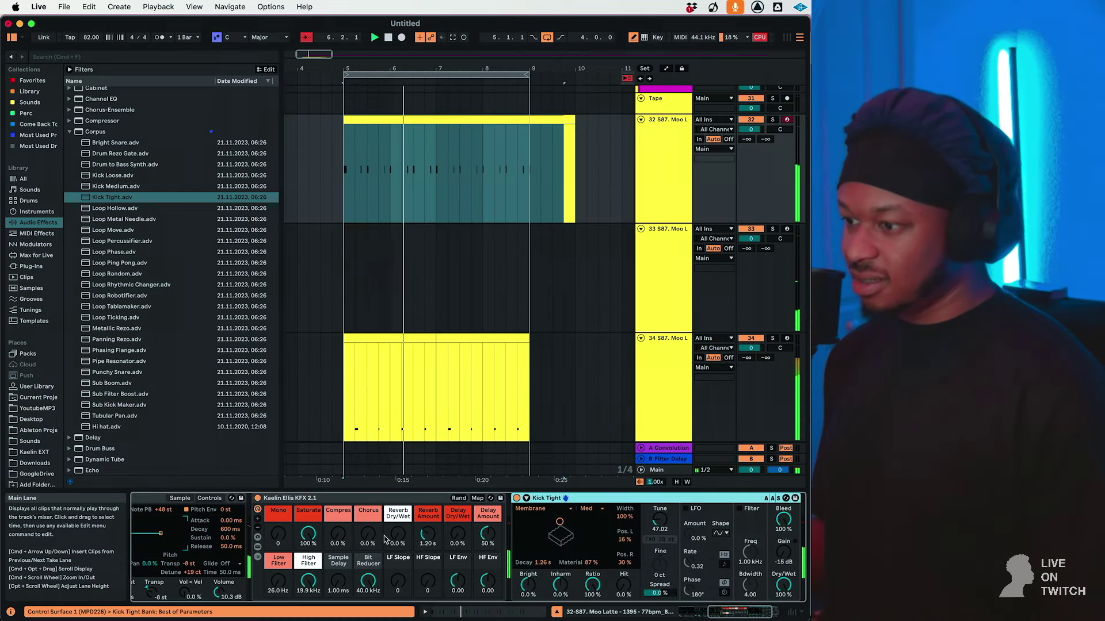
pyautogui.moveTo(307, 541); pyautogui.dragTo(307, 515)
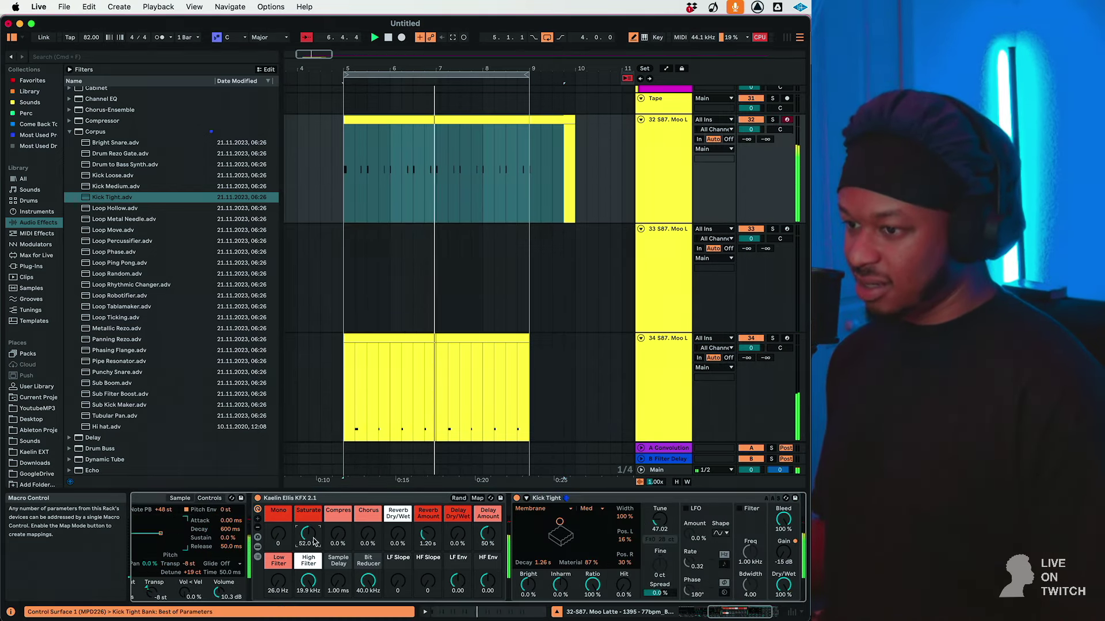
pyautogui.moveTo(564, 498); pyautogui.dragTo(259, 529)
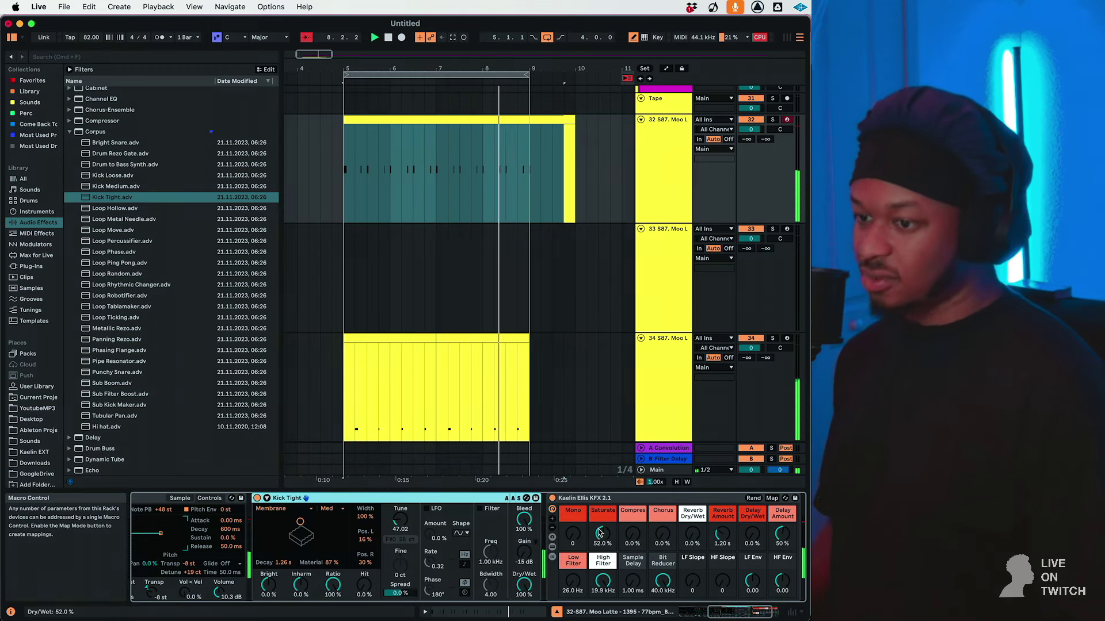
pyautogui.moveTo(602, 535); pyautogui.dragTo(602, 531)
# Add an EQ Eight after the effect rack on the Corpus track (track 32).
pyautogui.click(36, 232)
pyautogui.click(40, 213)
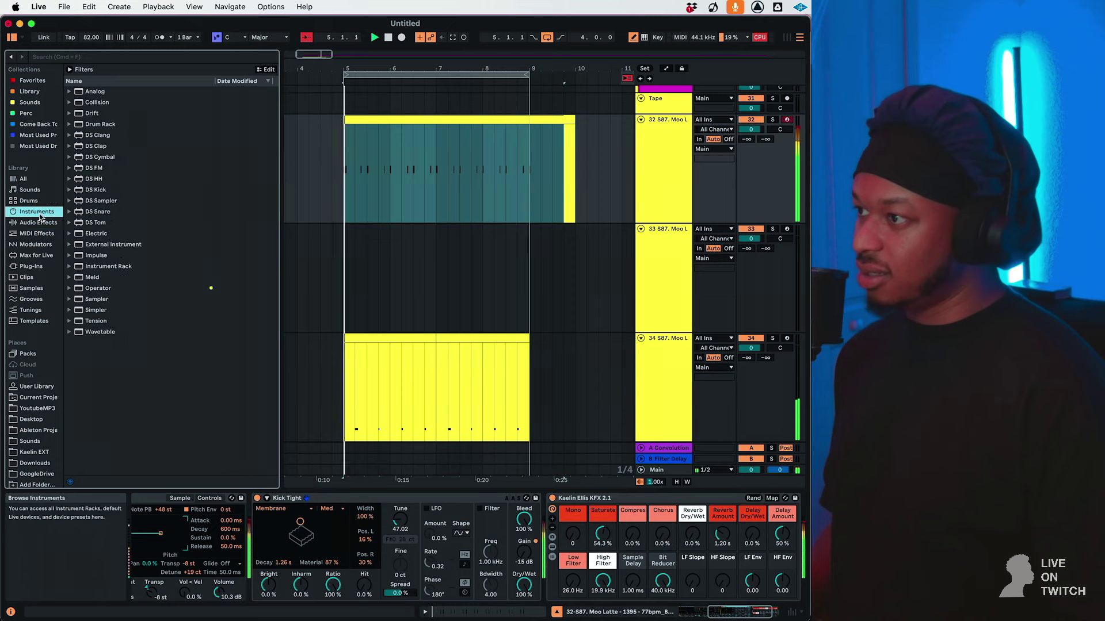
pyautogui.click(53, 222)
pyautogui.click(69, 131)
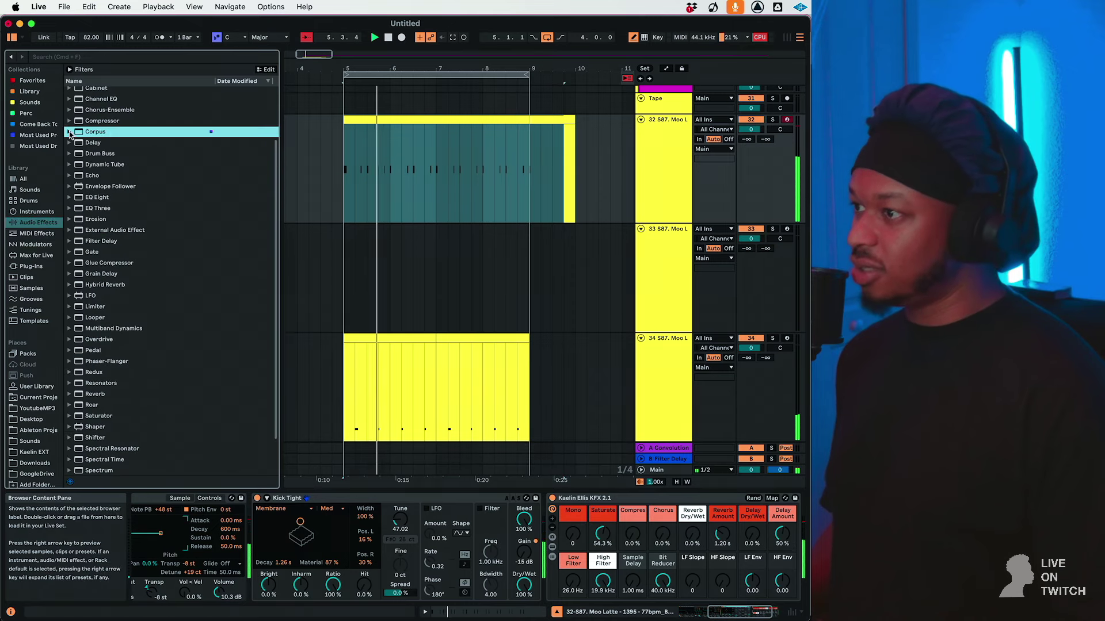
pyautogui.scroll(-1, 133, 349)
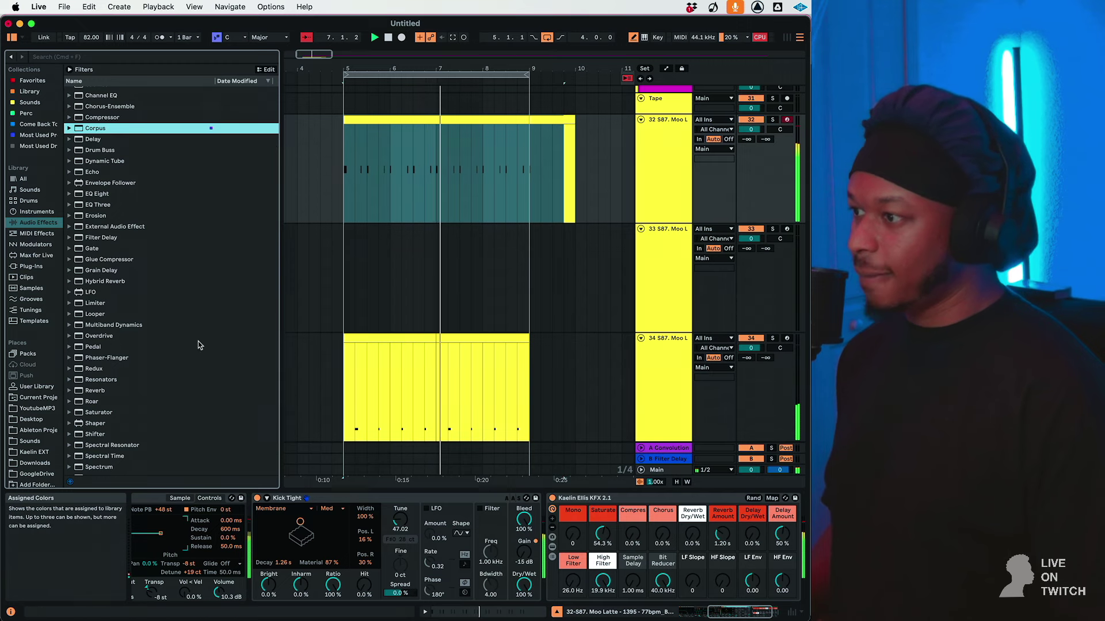
pyautogui.scroll(-3, 153, 332)
pyautogui.scroll(6, 153, 329)
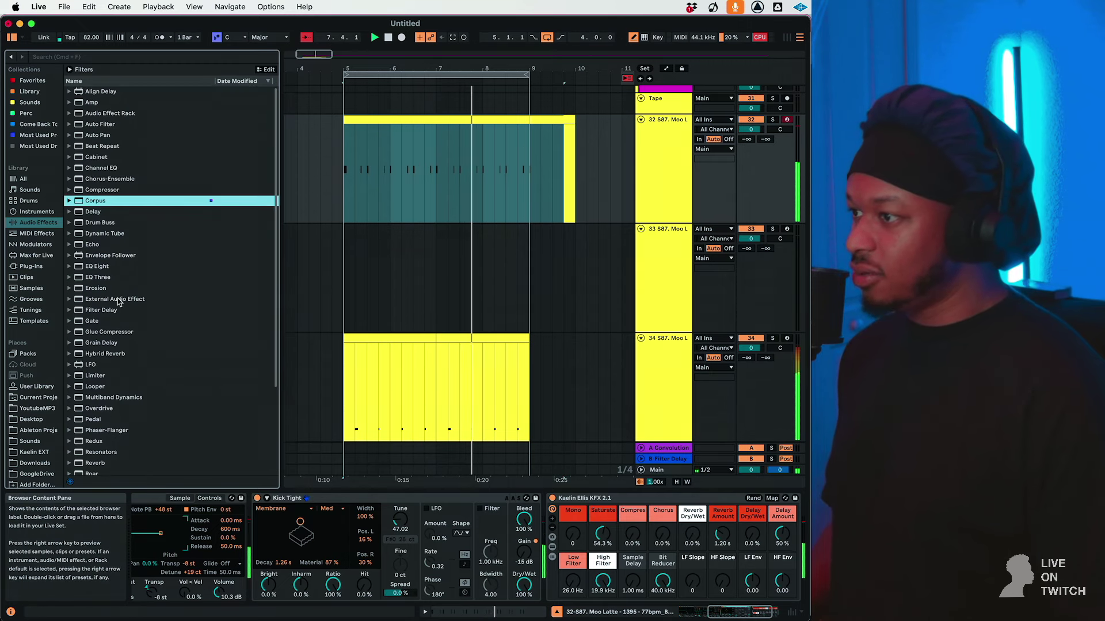
pyautogui.moveTo(103, 266); pyautogui.dragTo(326, 455)
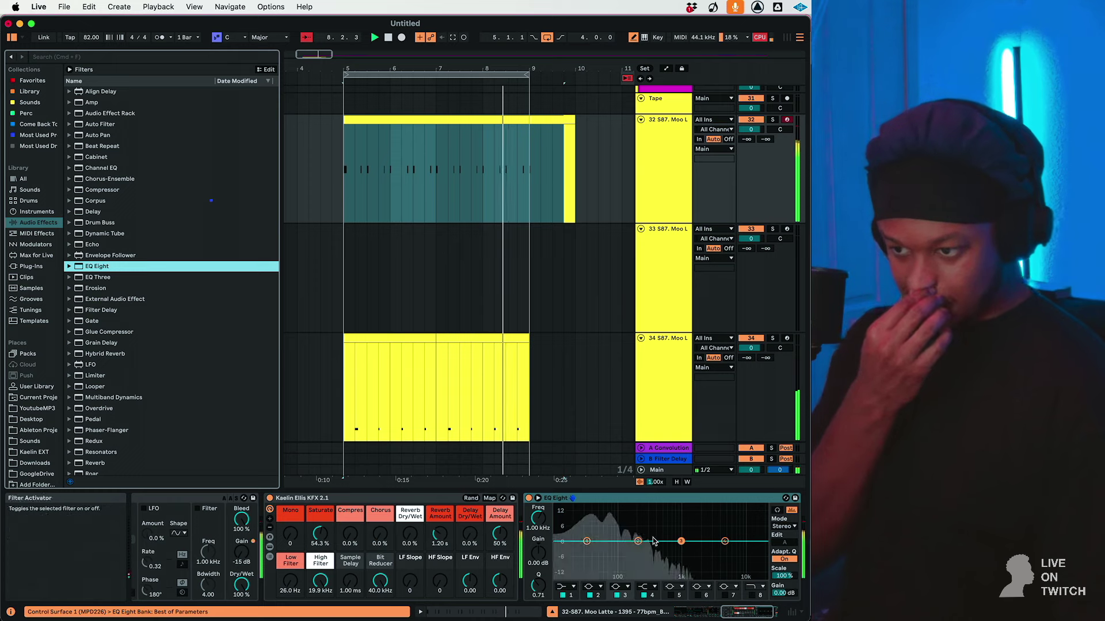
# In EQ Eight, set band 2 to -9.55 dB at 109 Hz and make band 1 a low cut at 30 Hz.
pyautogui.moveTo(637, 541); pyautogui.dragTo(619, 561)
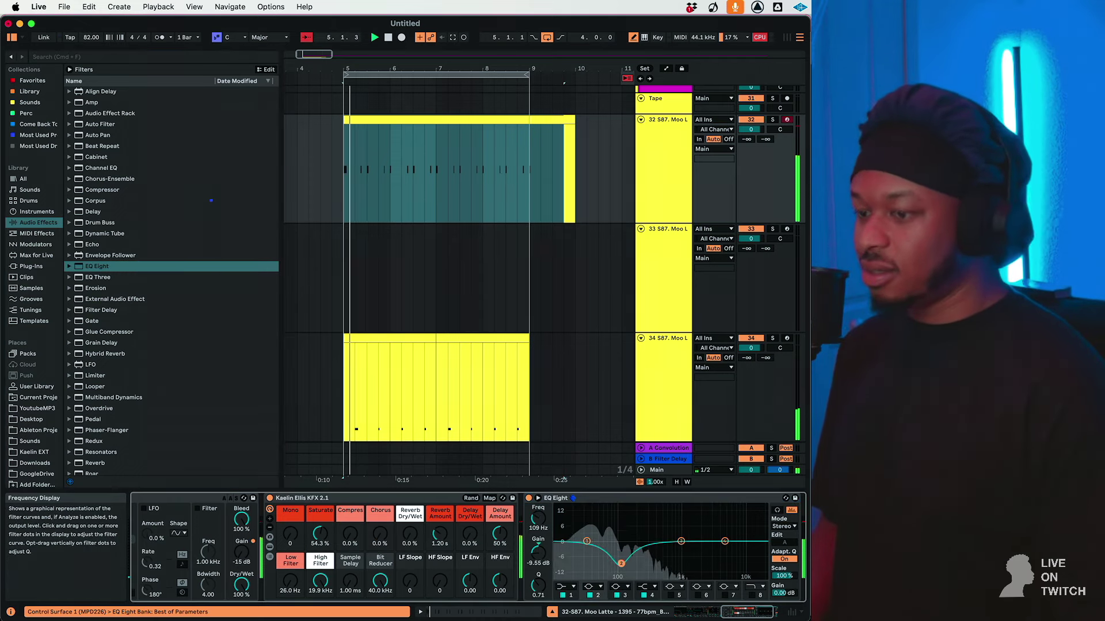
pyautogui.click(566, 588)
pyautogui.click(567, 587)
pyautogui.click(563, 525)
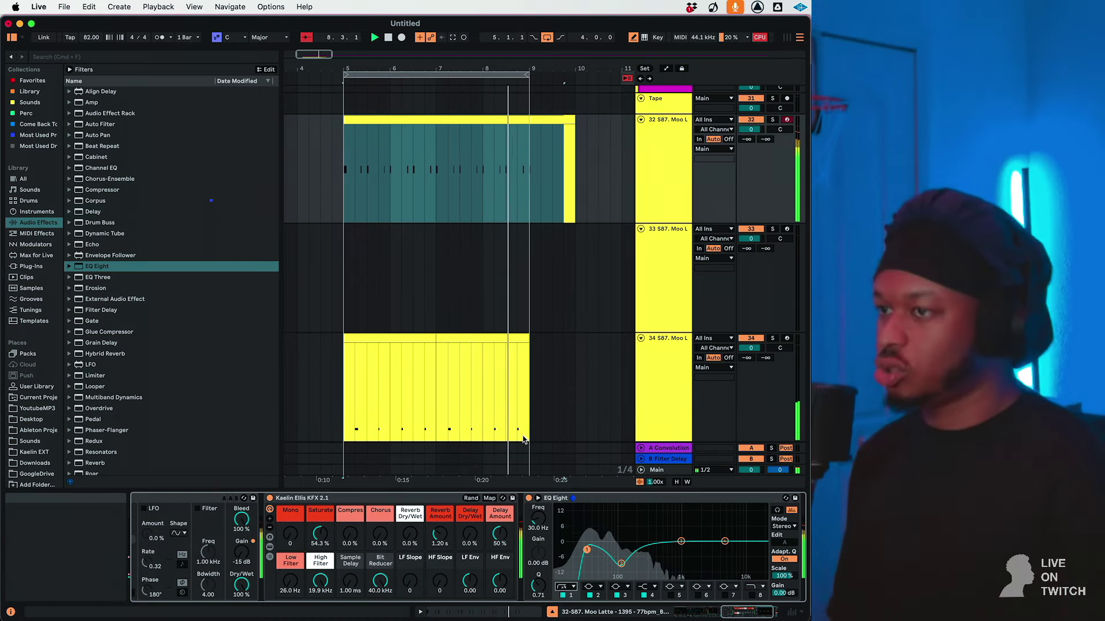
# Copy the section from 93.1.1 to 102.4.1 of the Moo Latte audio clip on track 28.
pyautogui.scroll(10, 524, 440)
pyautogui.scroll(-6, 620, 401)
pyautogui.hscroll(8, 619, 400)
pyautogui.click(532, 426)
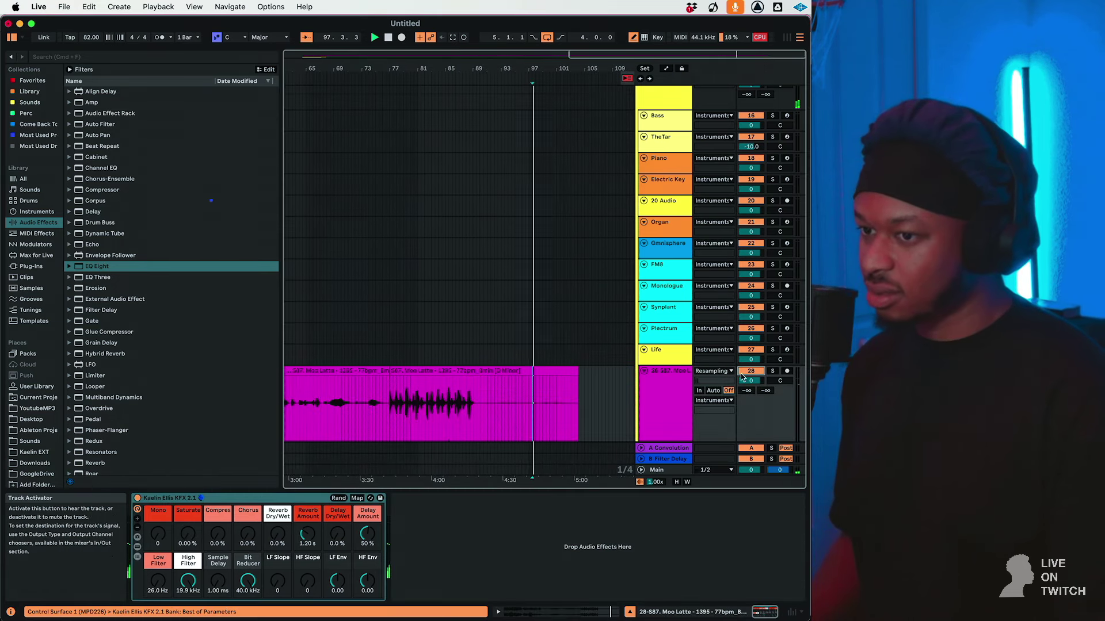
pyautogui.scroll(3, 532, 393)
pyautogui.moveTo(502, 345); pyautogui.dragTo(568, 362)
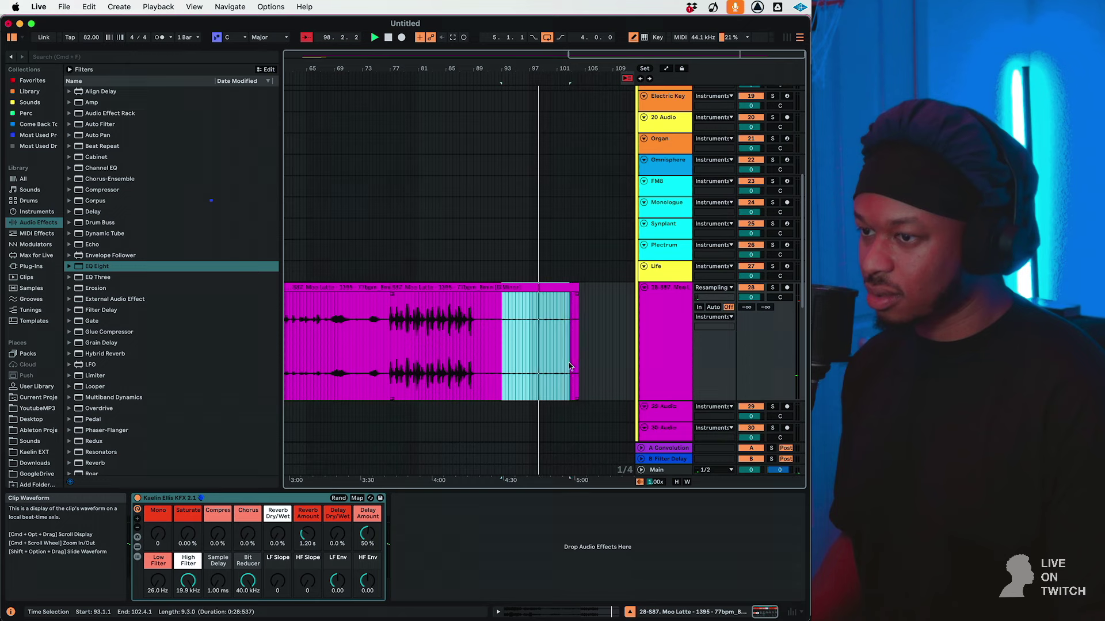
pyautogui.press('space')
pyautogui.press('space')
pyautogui.press('Delete')
# Insert a new audio track below the empty sliced-sample track (track 33).
pyautogui.hscroll(-10, 481, 360)
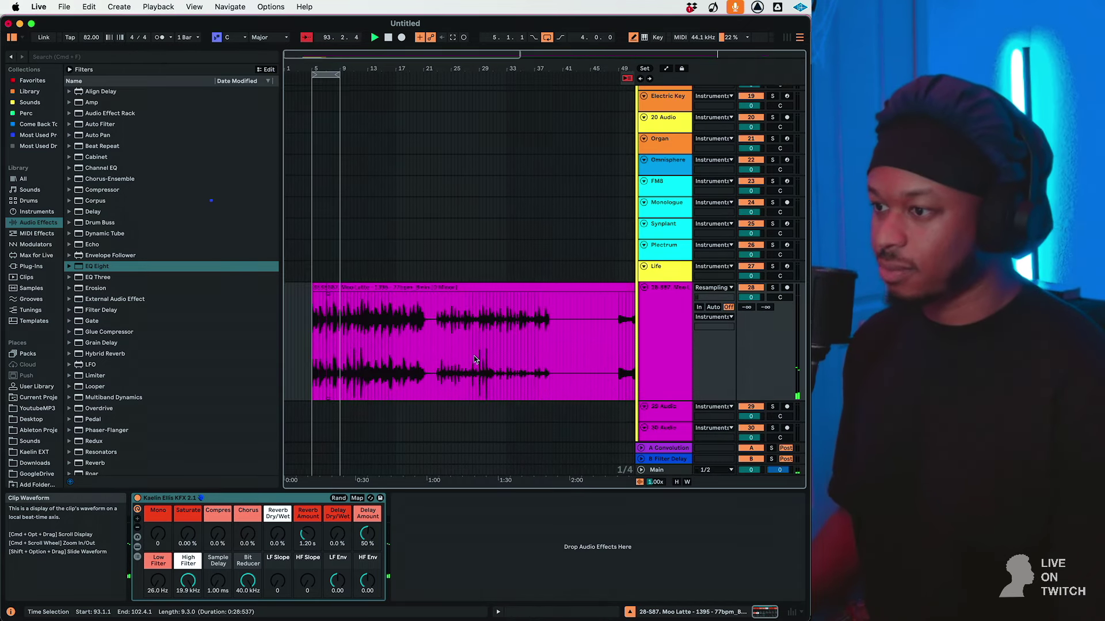
pyautogui.scroll(-5, 474, 356)
pyautogui.click(308, 267)
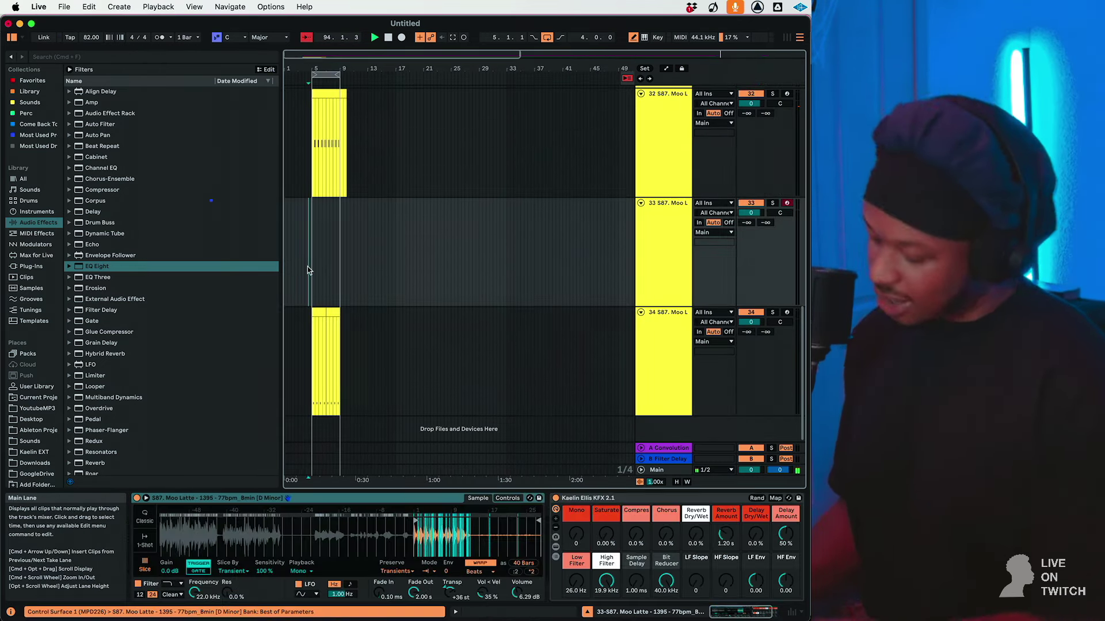
pyautogui.press('super+t')
pyautogui.click(310, 261)
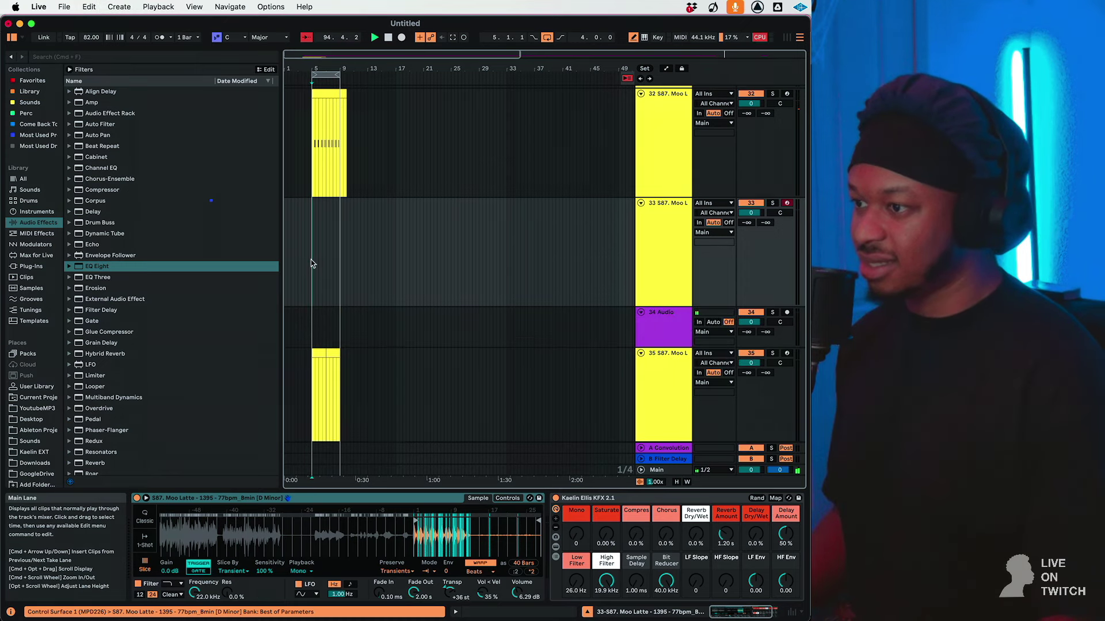
pyautogui.press('super+v')
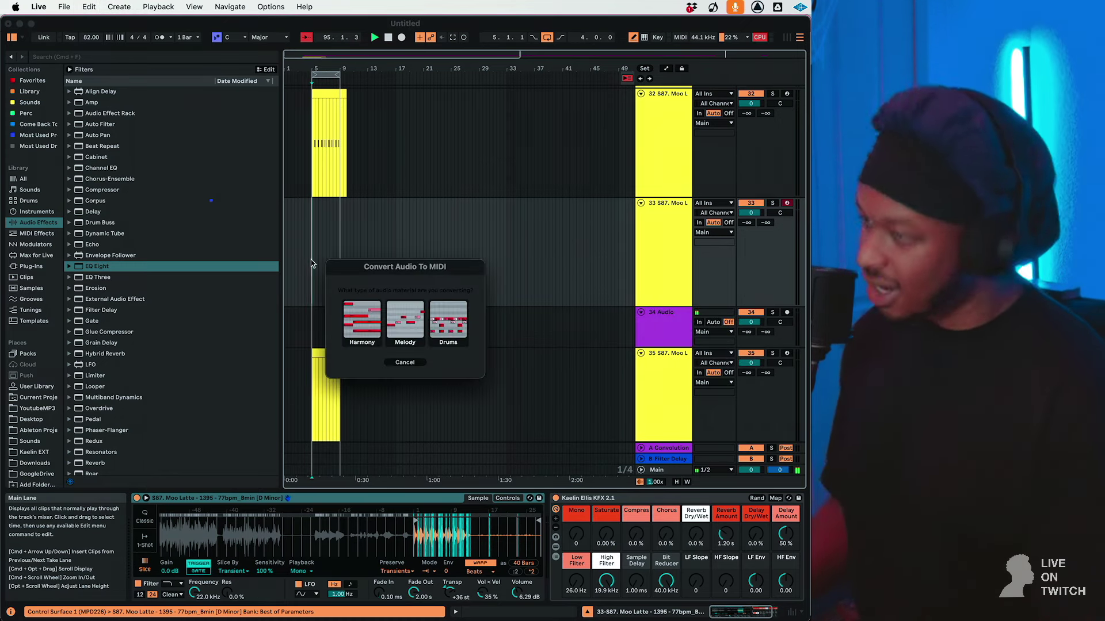
pyautogui.click(402, 360)
# Paste the copied audio section at 5.1.1 on the new audio track and play it back from there.
pyautogui.click(312, 328)
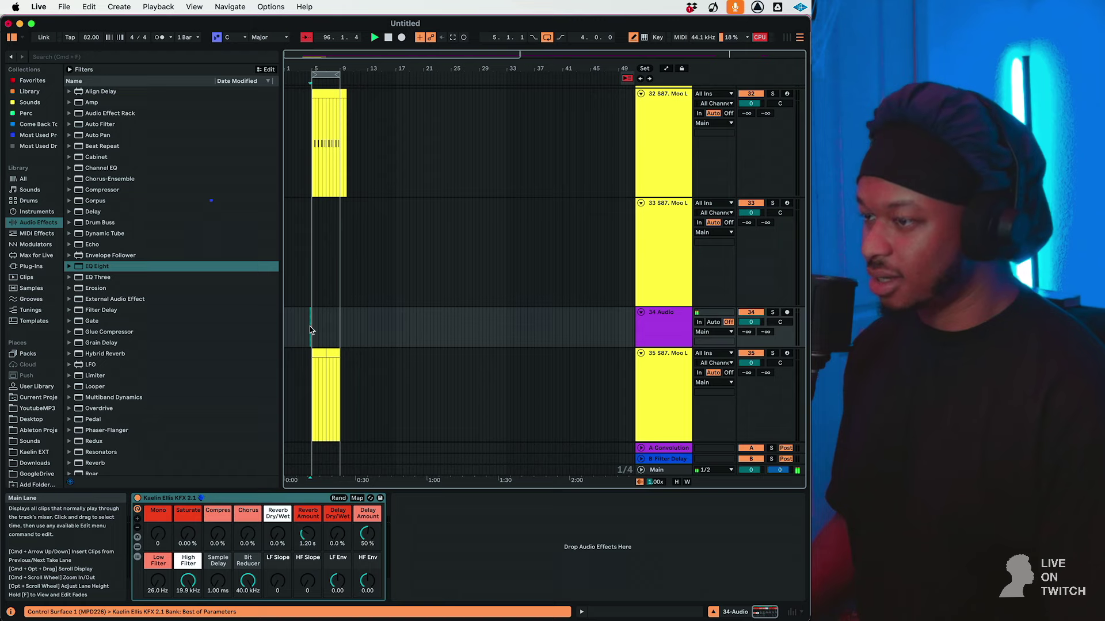
pyautogui.press('super+v')
pyautogui.press('space')
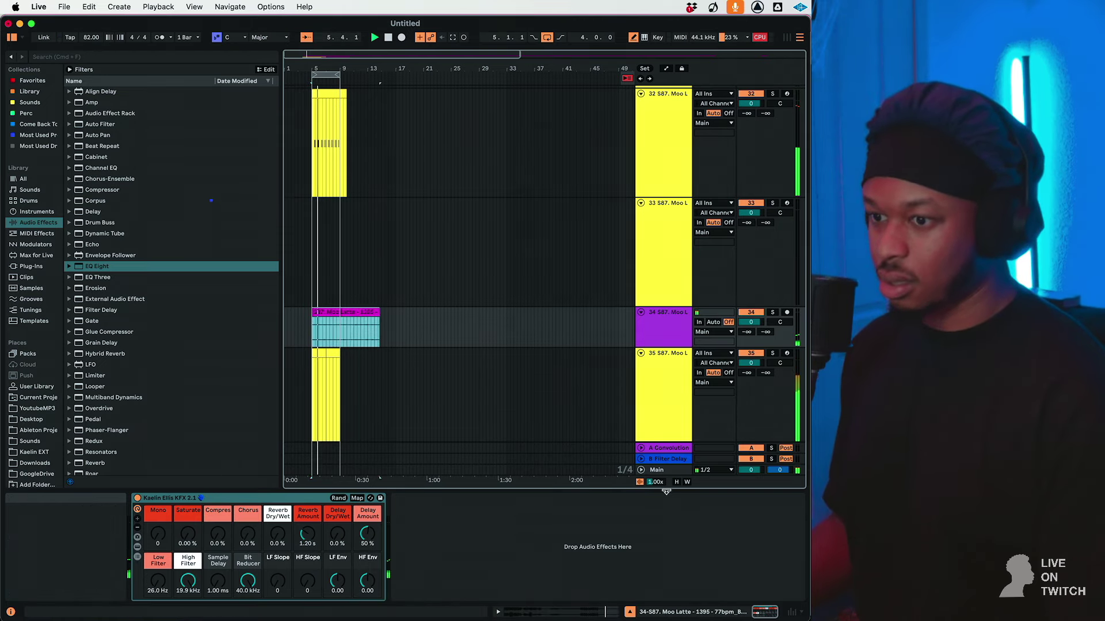
# Fit all track heights to the arrangement and move the Corpus track below the empty sliced-sample track.
pyautogui.click(676, 483)
pyautogui.click(656, 357)
pyautogui.moveTo(656, 357); pyautogui.dragTo(656, 392)
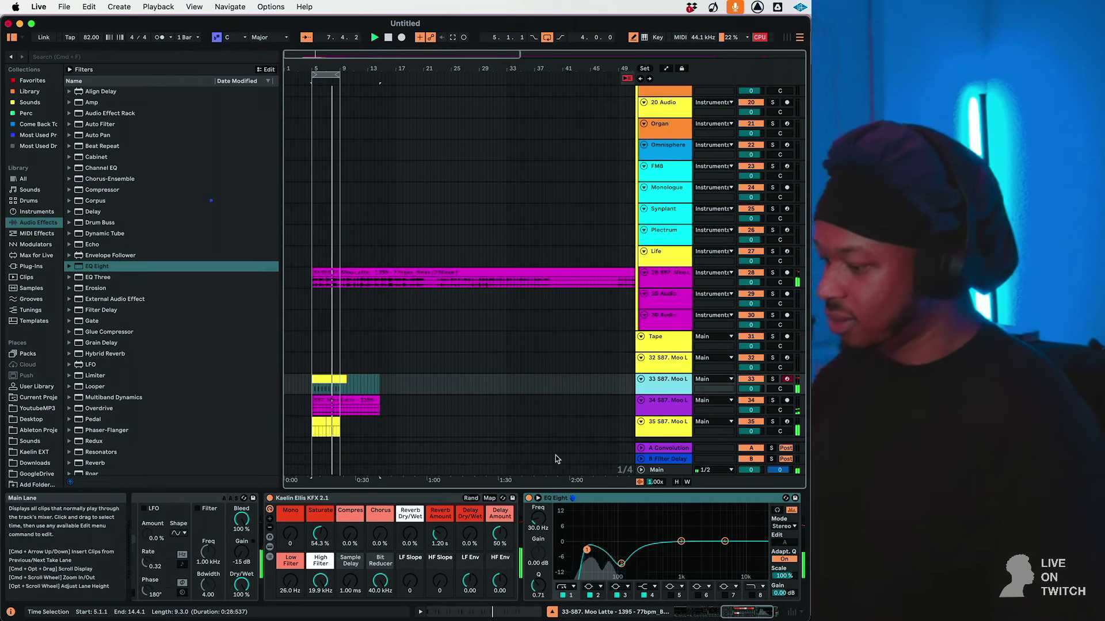
# Group the Corpus track, the pasted audio track and the lower sliced-sample track (tracks 33 to 35).
pyautogui.click(658, 424)
pyautogui.keyDown('shift'); pyautogui.click(659, 389); pyautogui.keyUp('shift')
pyautogui.rightClick(659, 389)
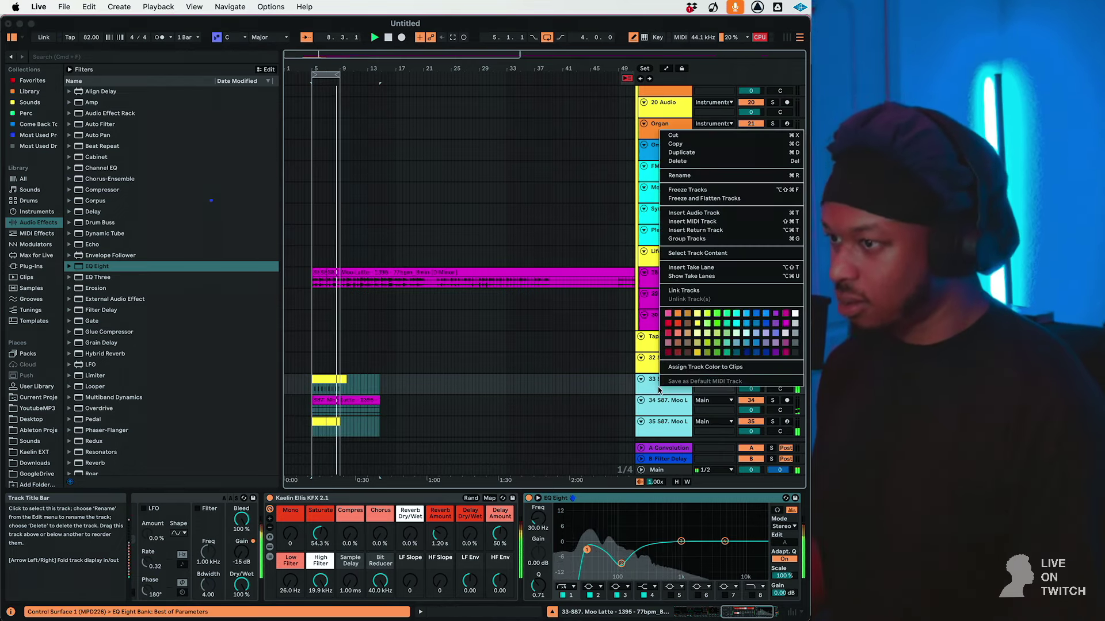
pyautogui.press('super+g')
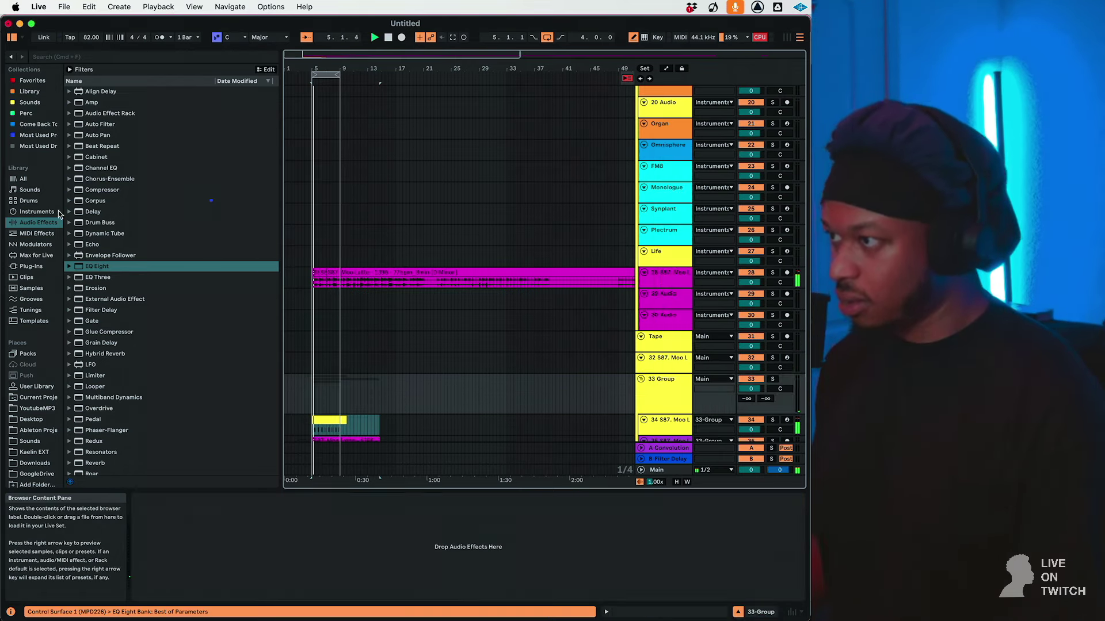
# Add the KNOCK plug-in from the favorites to the new group track.
pyautogui.click(32, 80)
pyautogui.scroll(-5, 123, 404)
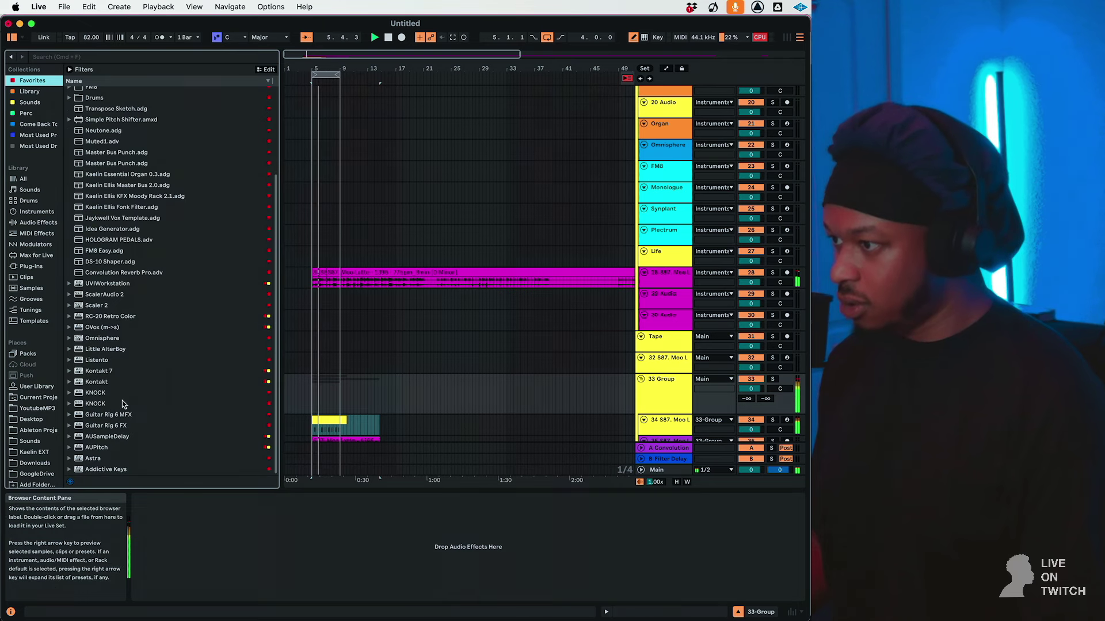
pyautogui.moveTo(99, 398); pyautogui.dragTo(186, 394)
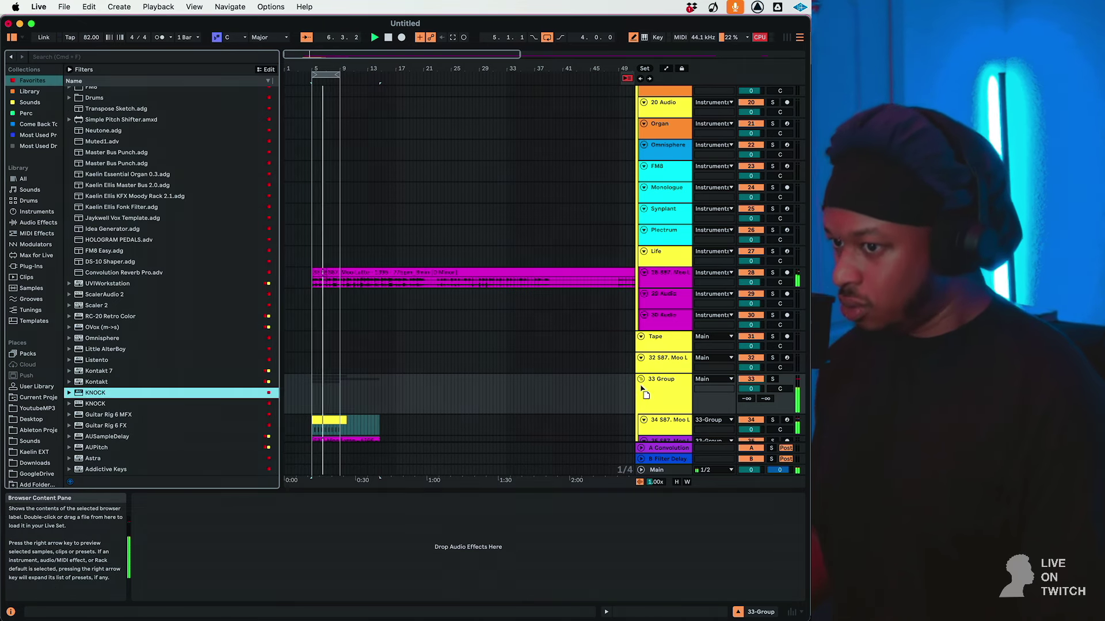
pyautogui.moveTo(414, 402); pyautogui.dragTo(414, 402)
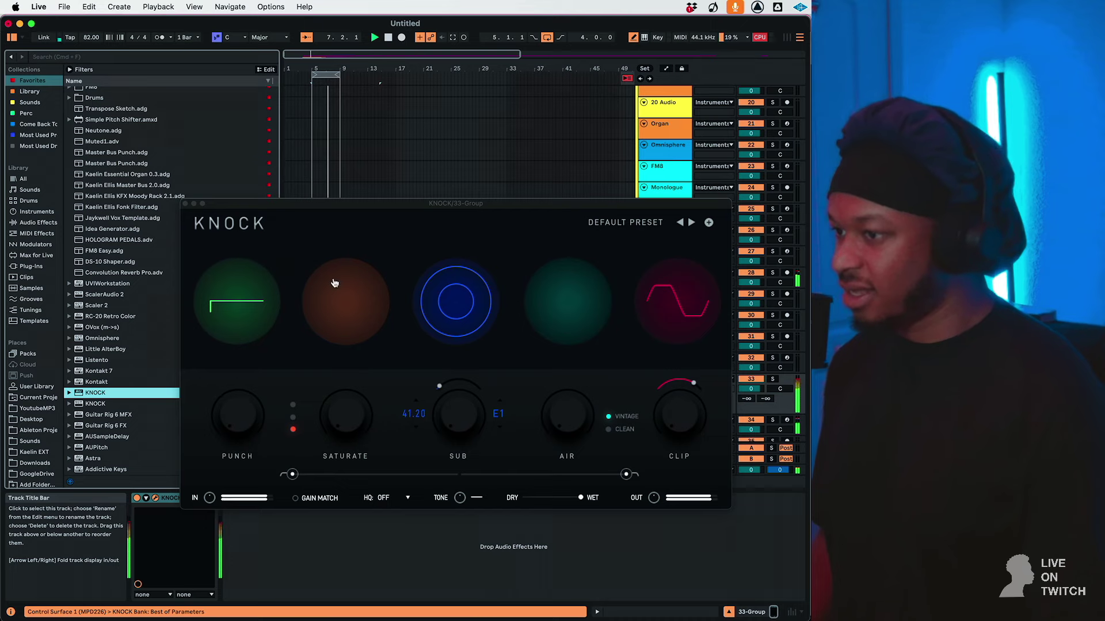
# Load KNOCK's "DECAP - BREAKBEAT DIRTY" preset and close the plug-in window.
pyautogui.click(692, 224)
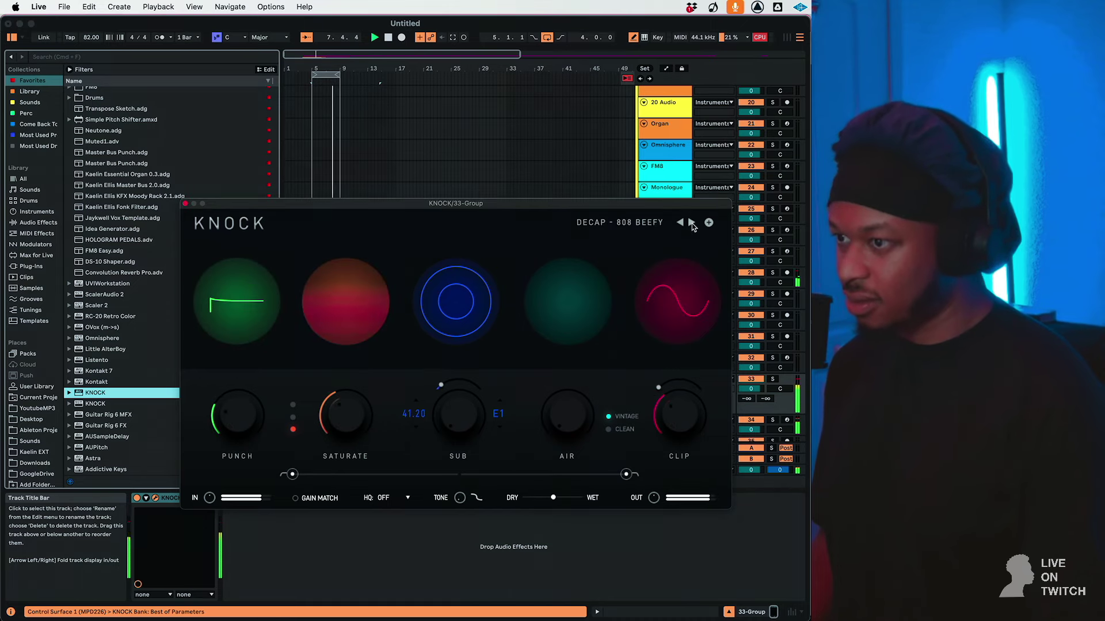
pyautogui.click(690, 224)
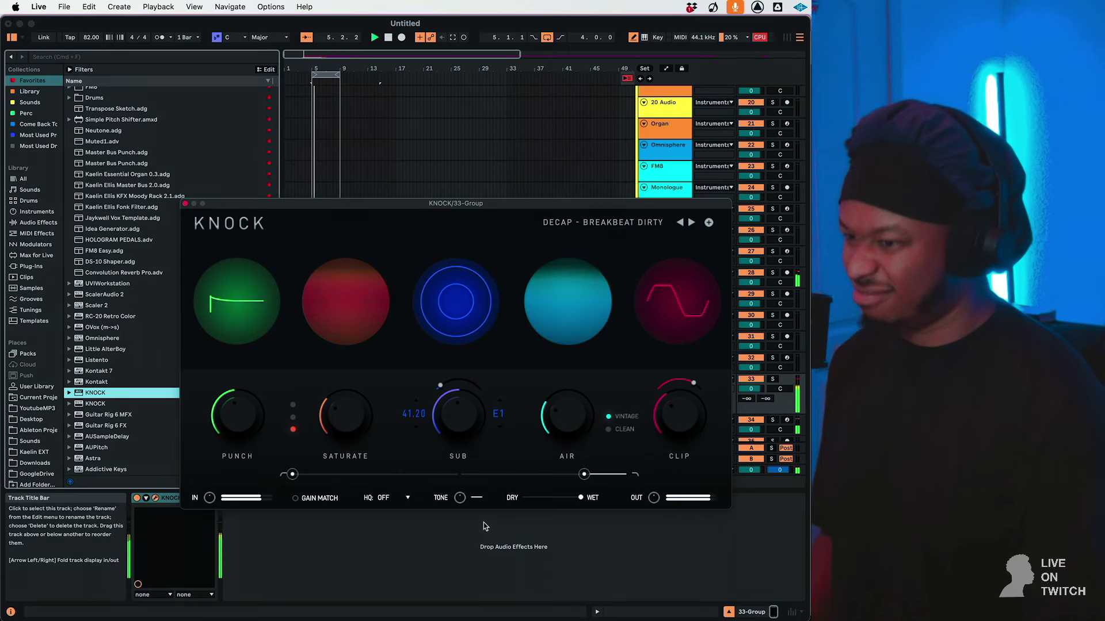
pyautogui.click(185, 204)
# Reopen KNOCK on the group track, set its clipper's Soft/Hard amount to 0.0%, and close the plug-in window.
pyautogui.moveTo(306, 58); pyautogui.dragTo(383, 110)
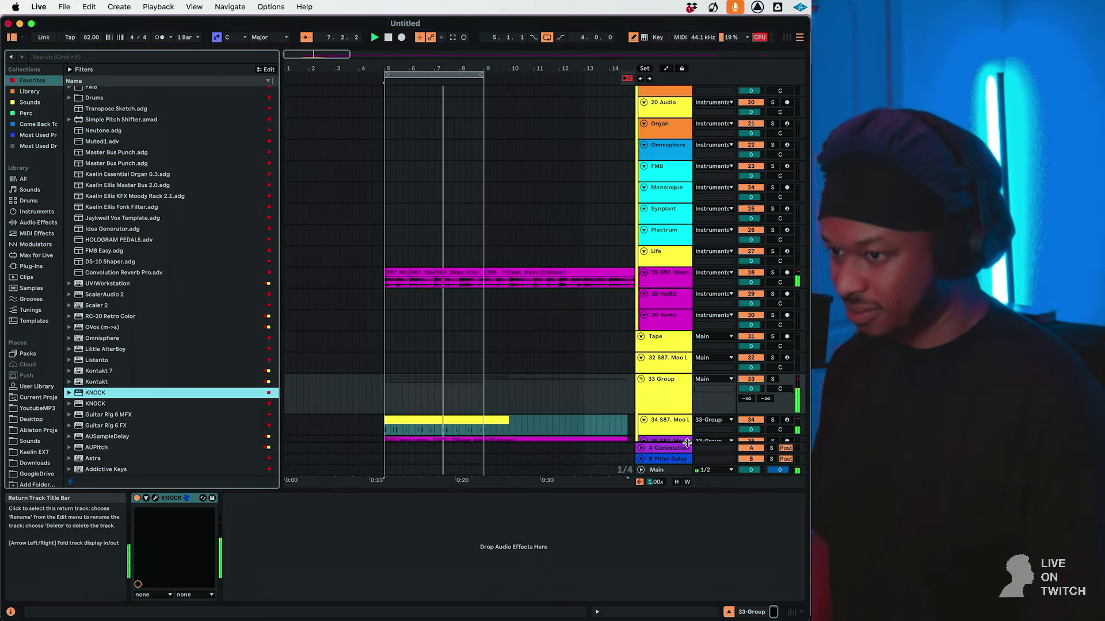
pyautogui.scroll(-3, 647, 401)
pyautogui.click(155, 498)
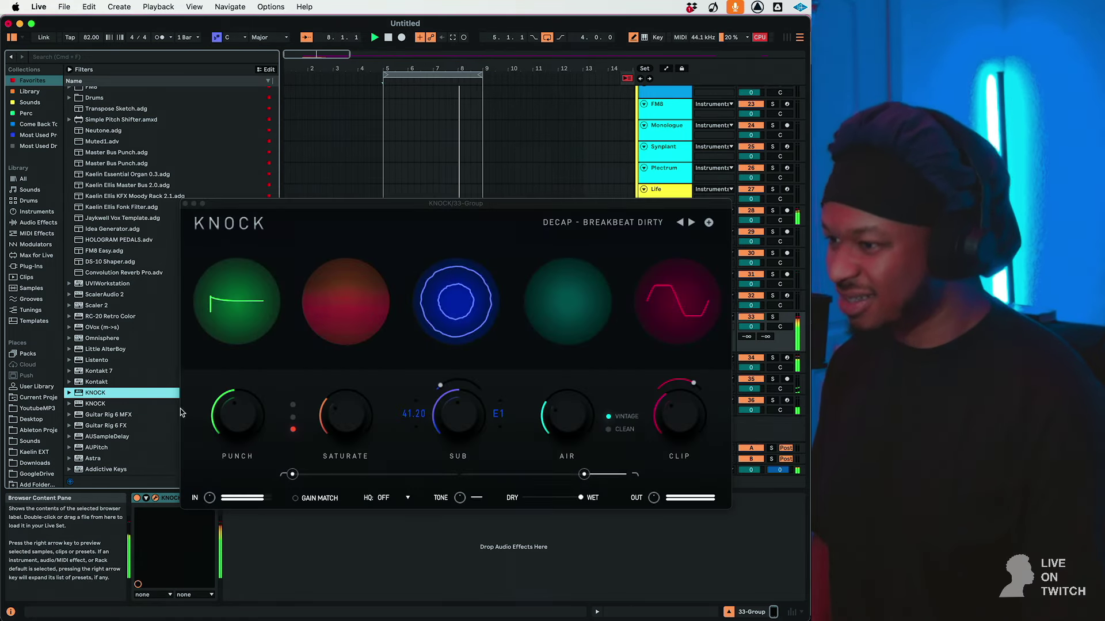
pyautogui.click(685, 386)
pyautogui.moveTo(643, 397); pyautogui.dragTo(623, 440)
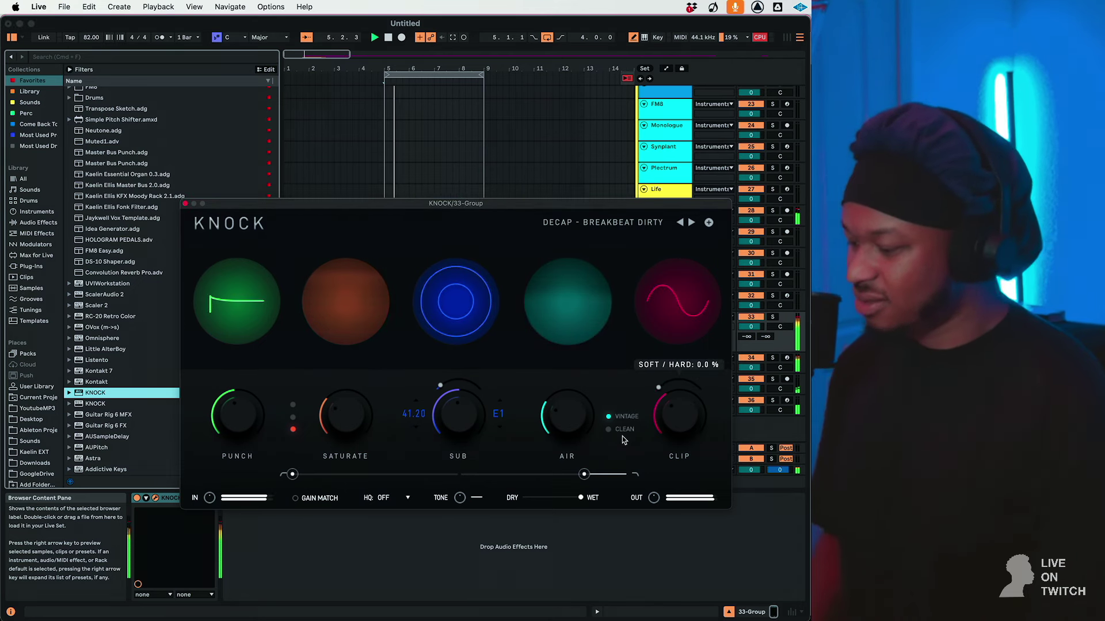
pyautogui.click(185, 204)
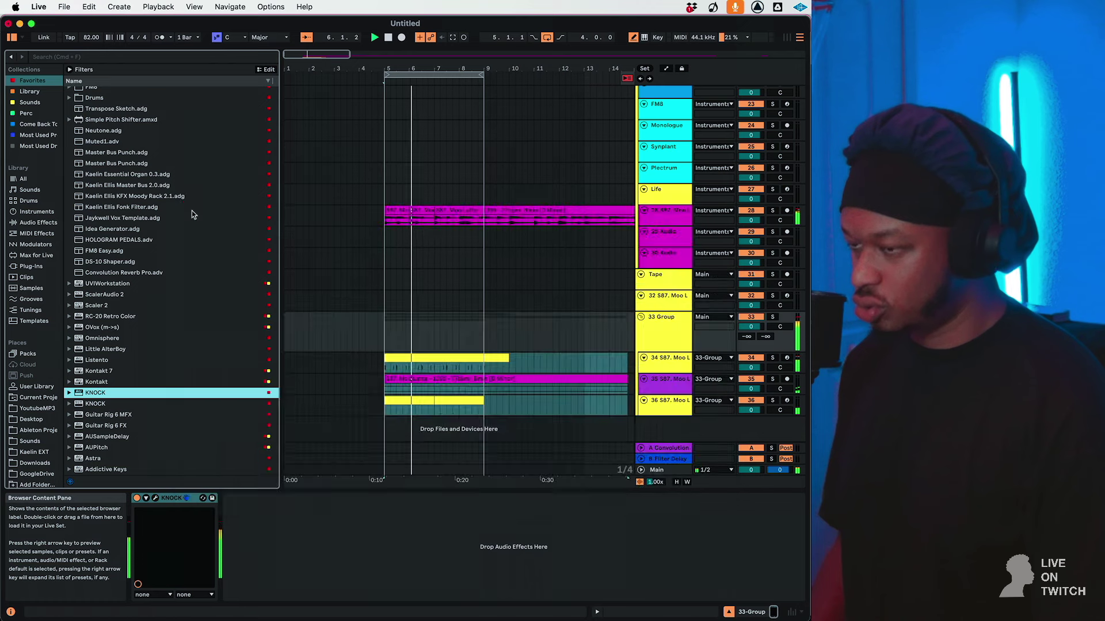
# On track 36, set the volume to -1.7 dB and lower the effect rack's High Filter to 778 Hz.
pyautogui.click(678, 412)
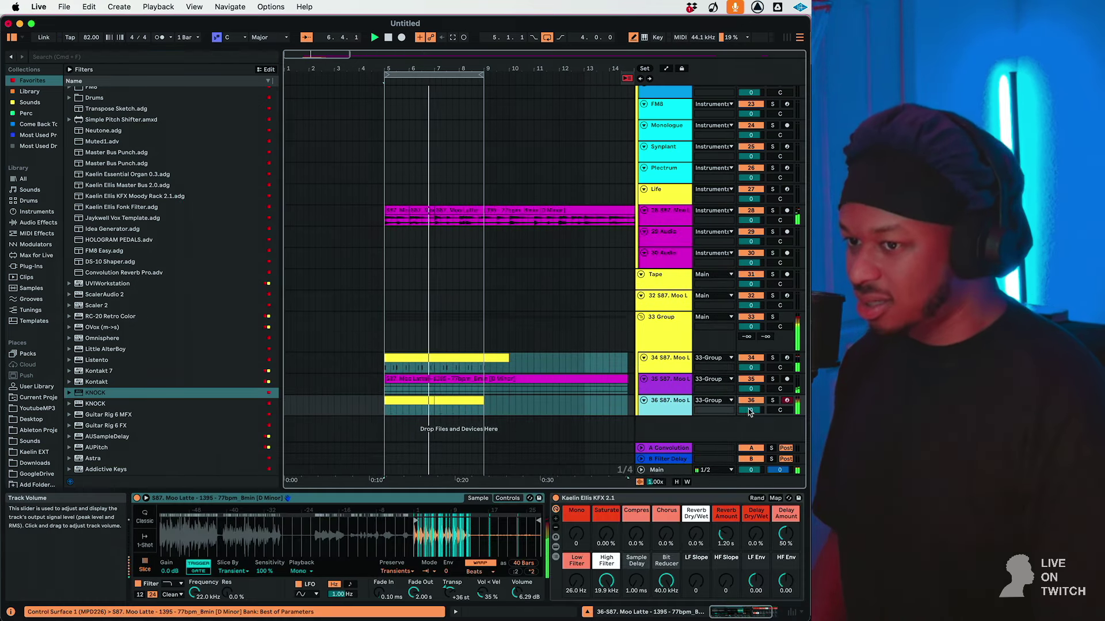
pyautogui.moveTo(576, 583); pyautogui.dragTo(607, 599)
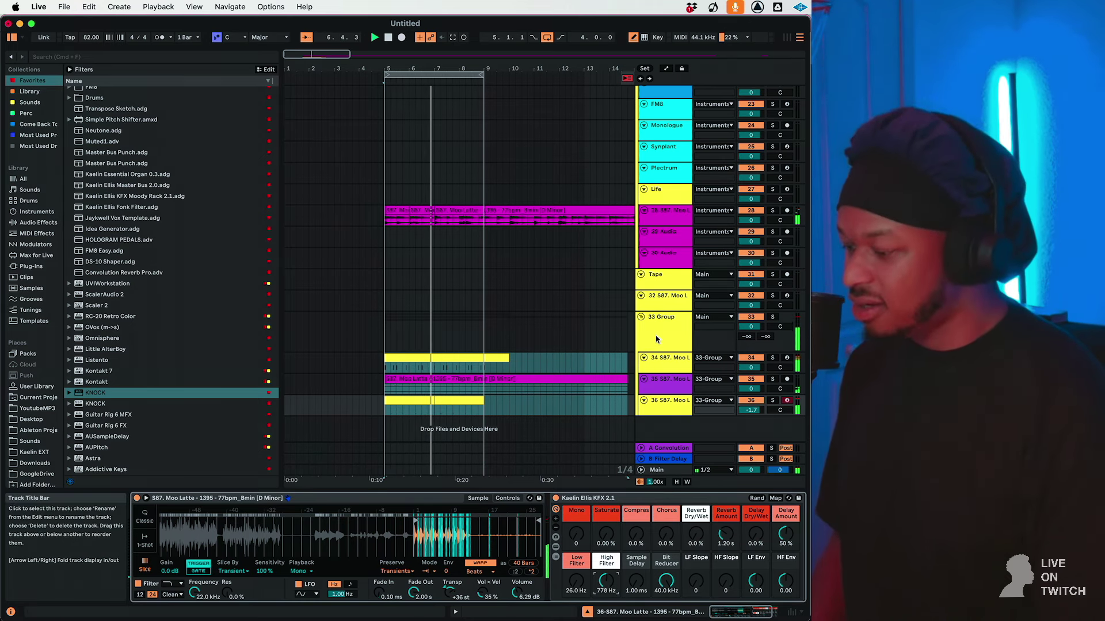
# Enlarge audio track 35, then split out and delete its clip section from 8.1.1 to 9.1.1.
pyautogui.moveTo(481, 396)
pyautogui.mouseDown()
pyautogui.moveTo(481, 439)
pyautogui.moveTo(481, 412)
pyautogui.mouseUp()
pyautogui.click(432, 335)
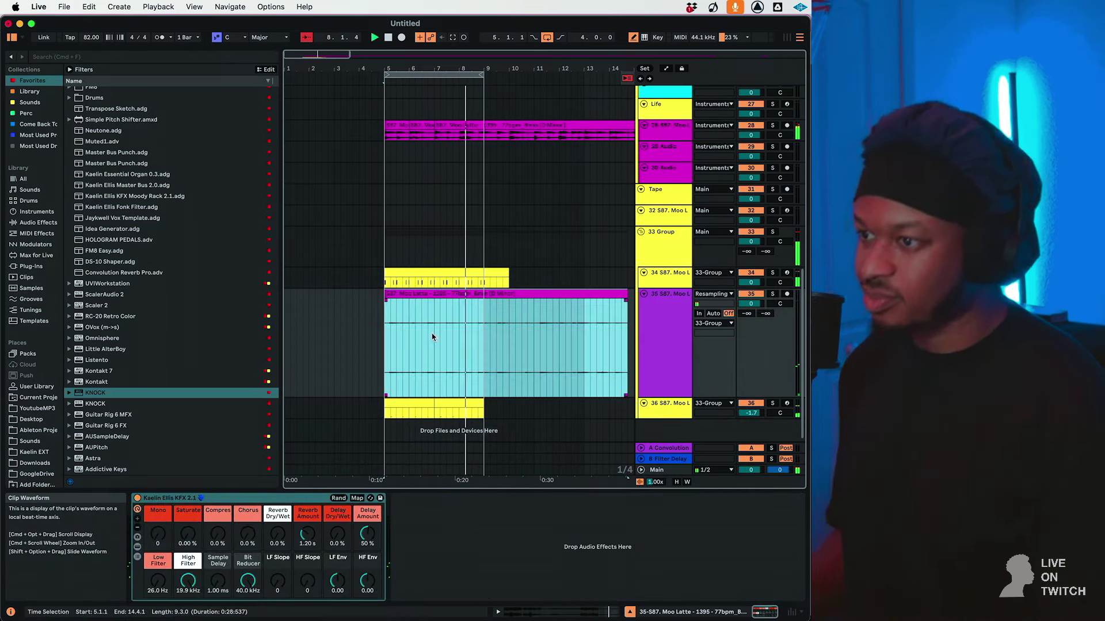
pyautogui.moveTo(432, 333); pyautogui.dragTo(385, 321)
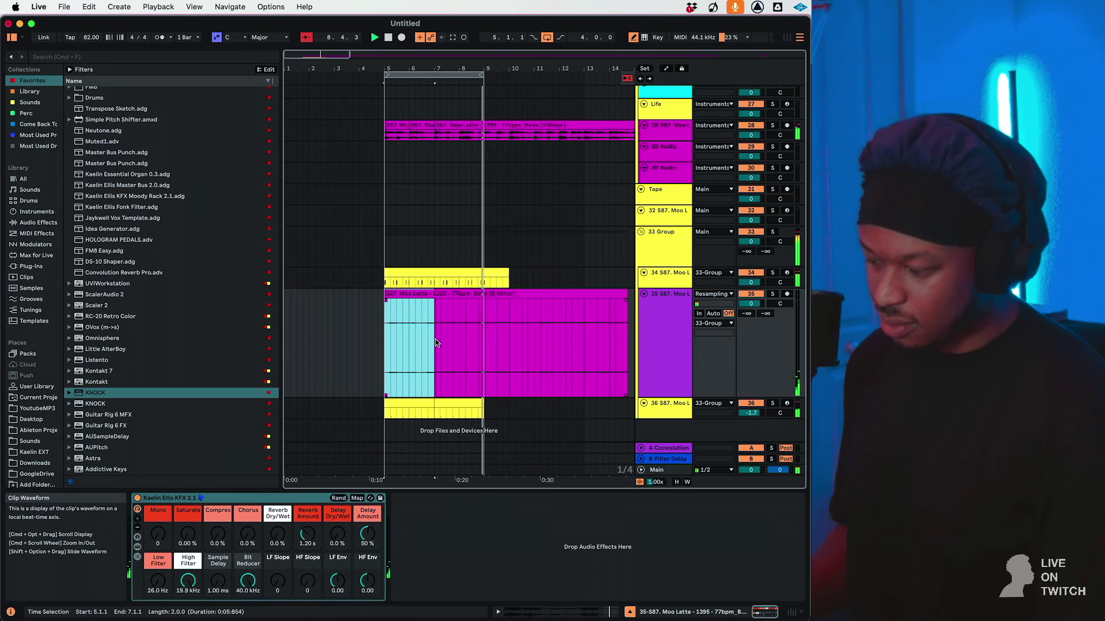
pyautogui.moveTo(464, 338); pyautogui.dragTo(482, 344)
pyautogui.press('super+e')
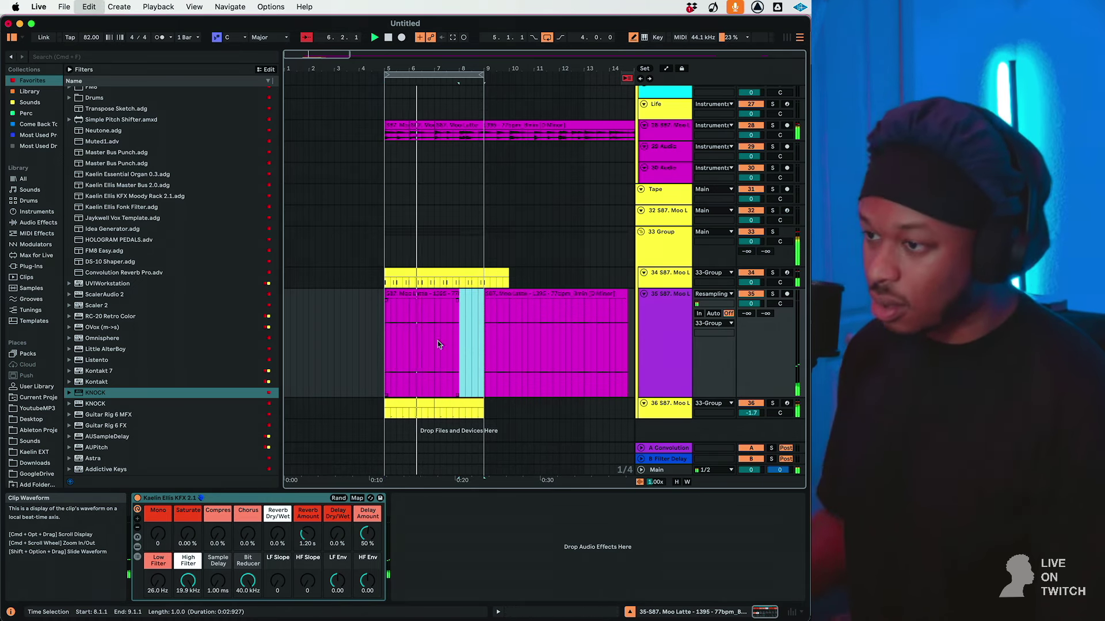
pyautogui.press('Delete')
# Split the track 35 clip at 6.1.1 and 7.1.1 and duplicate the section from 5.1.1 to 7.1.1 up to 9.1.1.
pyautogui.moveTo(409, 337); pyautogui.dragTo(433, 337)
pyautogui.press('super+e')
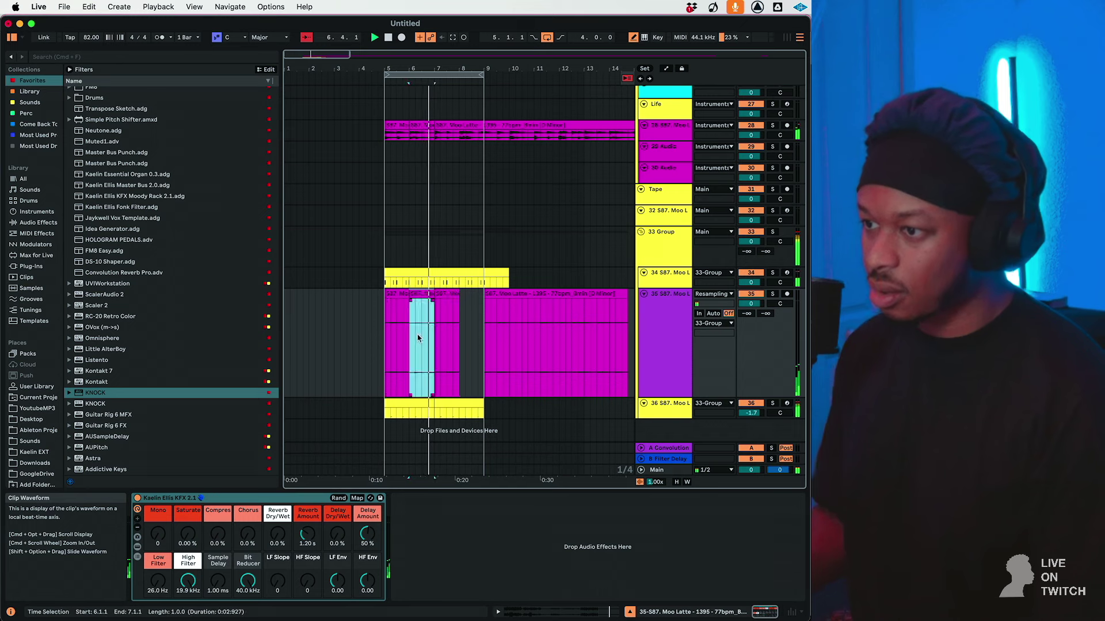
pyautogui.keyDown('shift'); pyautogui.click(403, 297); pyautogui.keyUp('shift')
pyautogui.press('super+d')
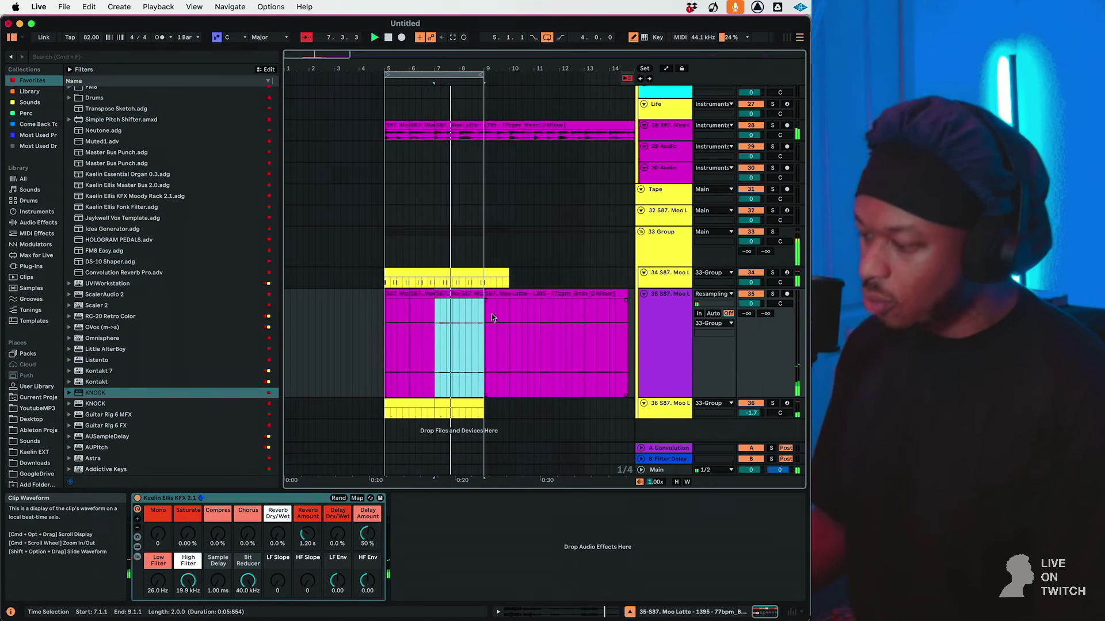
pyautogui.keyDown('shift'); pyautogui.click(397, 295); pyautogui.keyUp('shift')
pyautogui.moveTo(652, 620)
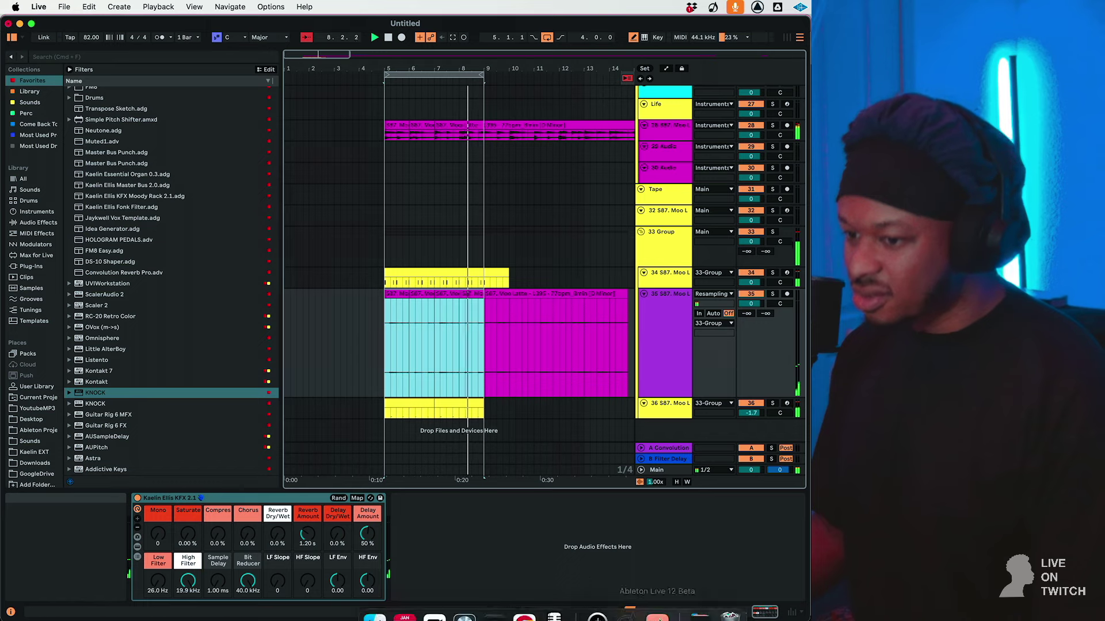
pyautogui.click(527, 608)
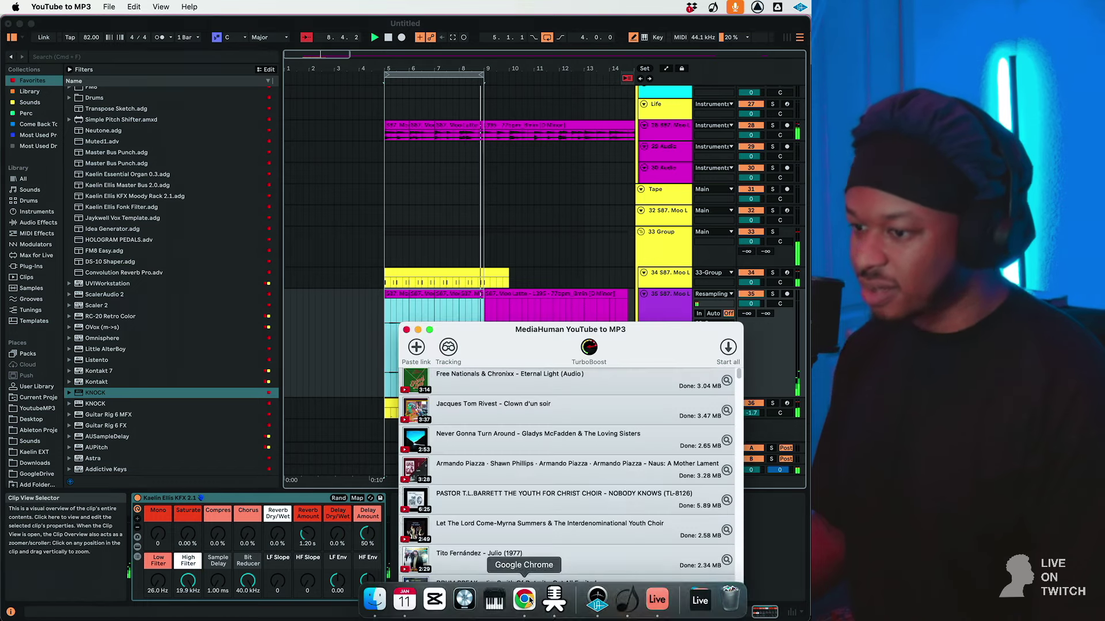
pyautogui.click(788, 507)
# Mute audio track 28.
pyautogui.click(647, 253)
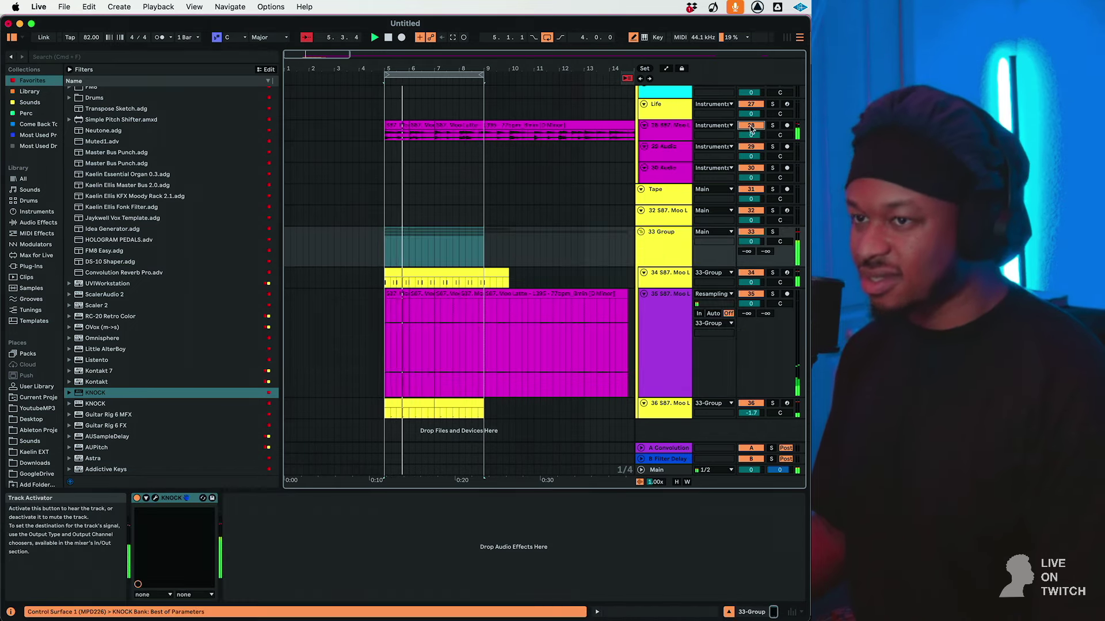
pyautogui.scroll(5, 645, 256)
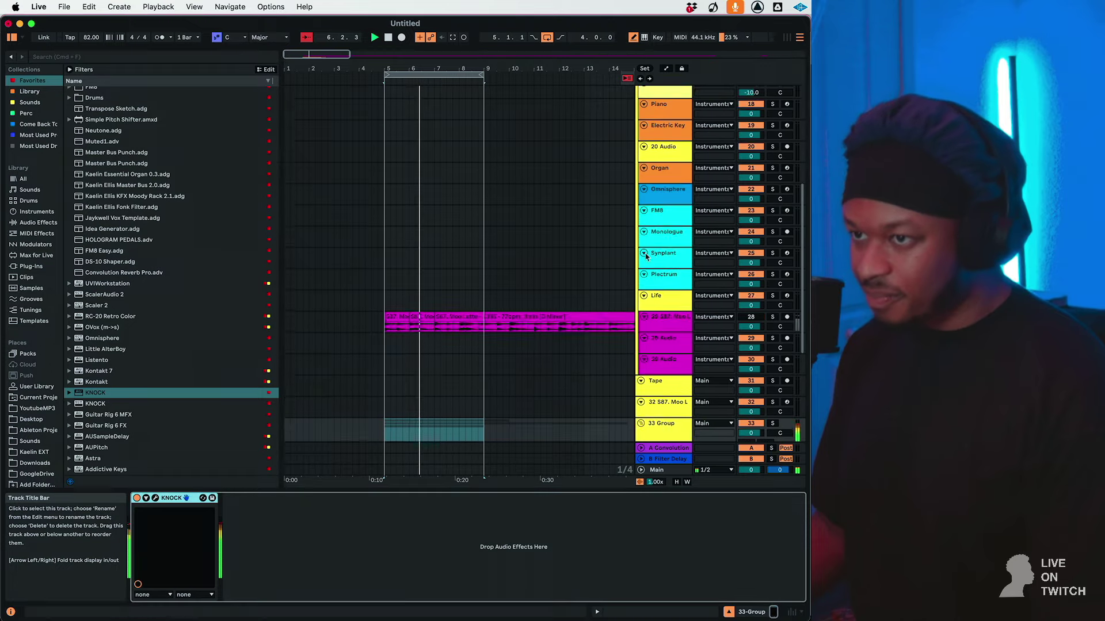
pyautogui.scroll(-6, 645, 262)
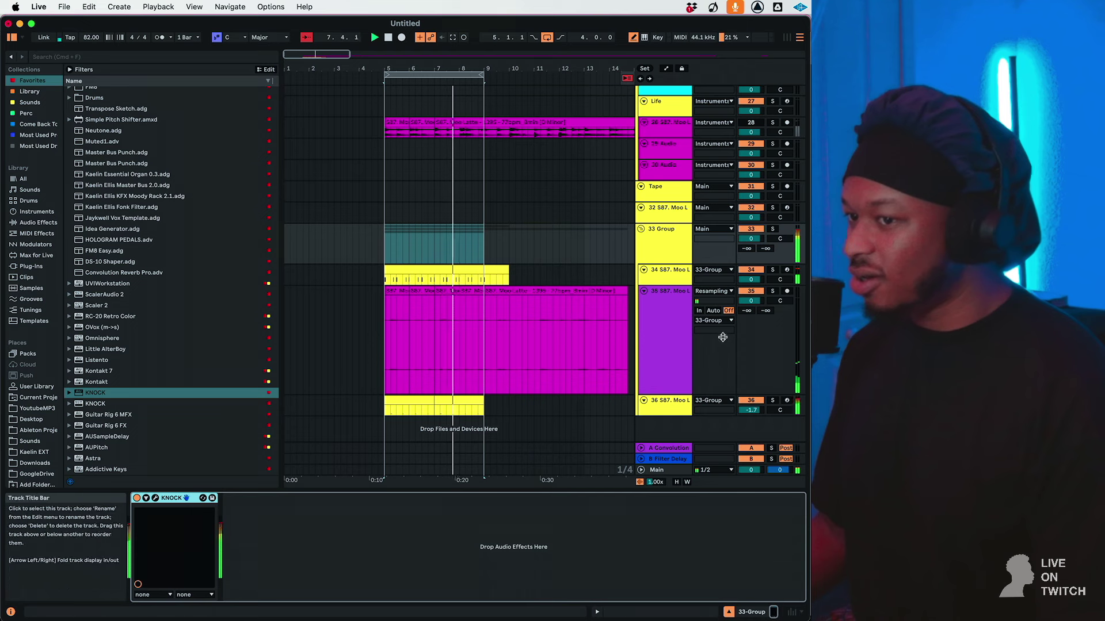
# Add DS-10 Shaper.adg to the 33 Group, with the Attack macro at 31, the plug-in's Sustain at 34% and Soft Clip enabled.
pyautogui.click(692, 247)
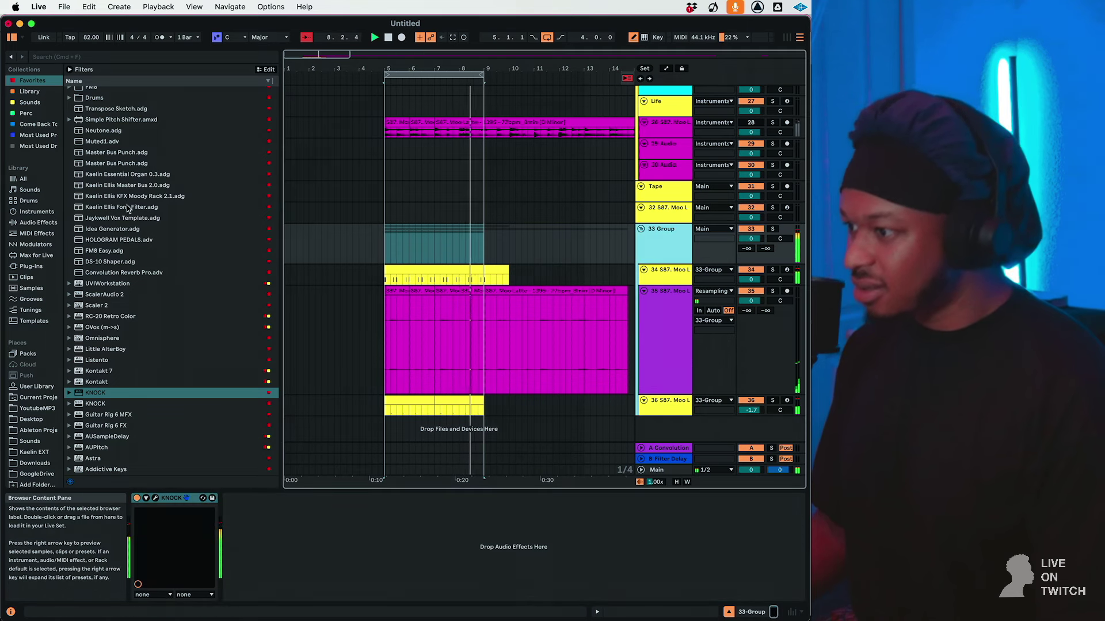
pyautogui.scroll(5, 131, 201)
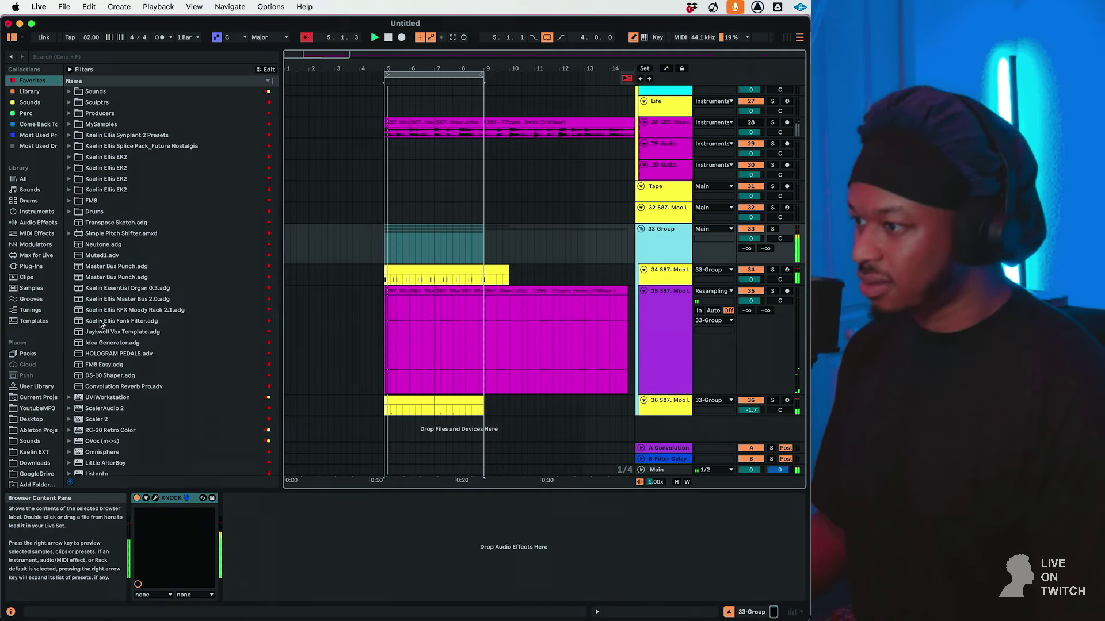
pyautogui.click(109, 377)
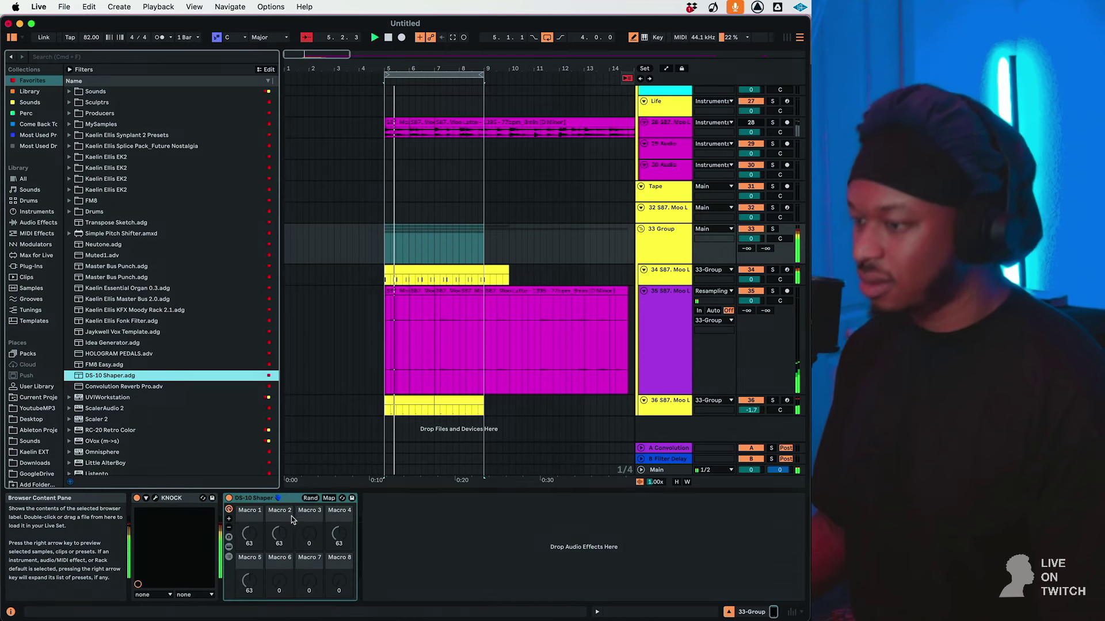
pyautogui.moveTo(249, 534)
pyautogui.mouseDown()
pyautogui.moveTo(249, 545)
pyautogui.moveTo(250, 535)
pyautogui.mouseUp()
pyautogui.moveTo(278, 389); pyautogui.dragTo(315, 173)
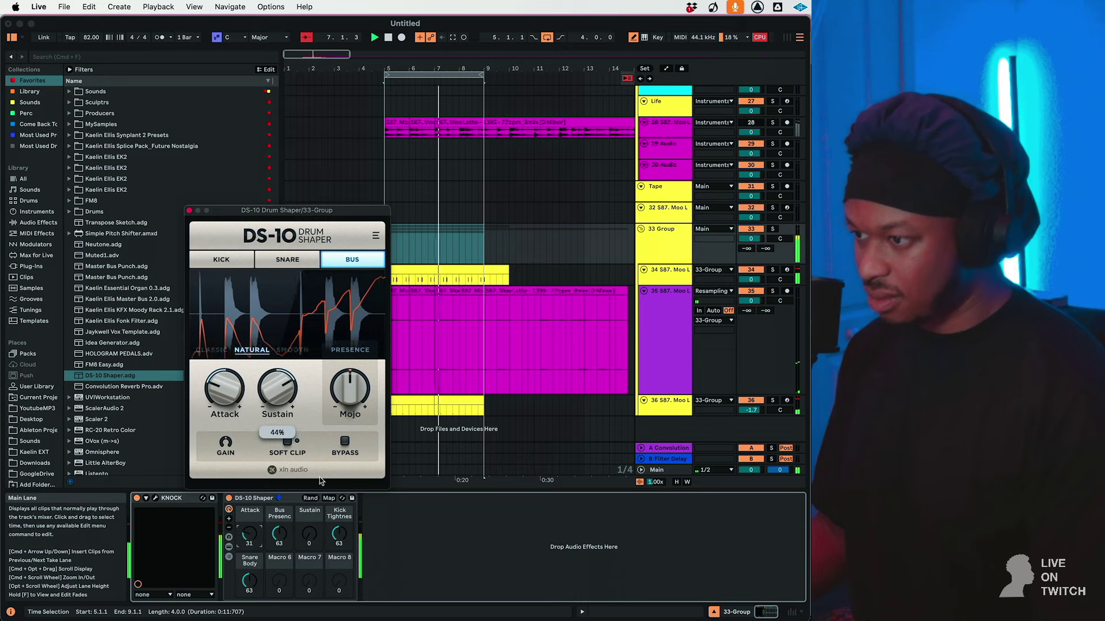
pyautogui.click(288, 443)
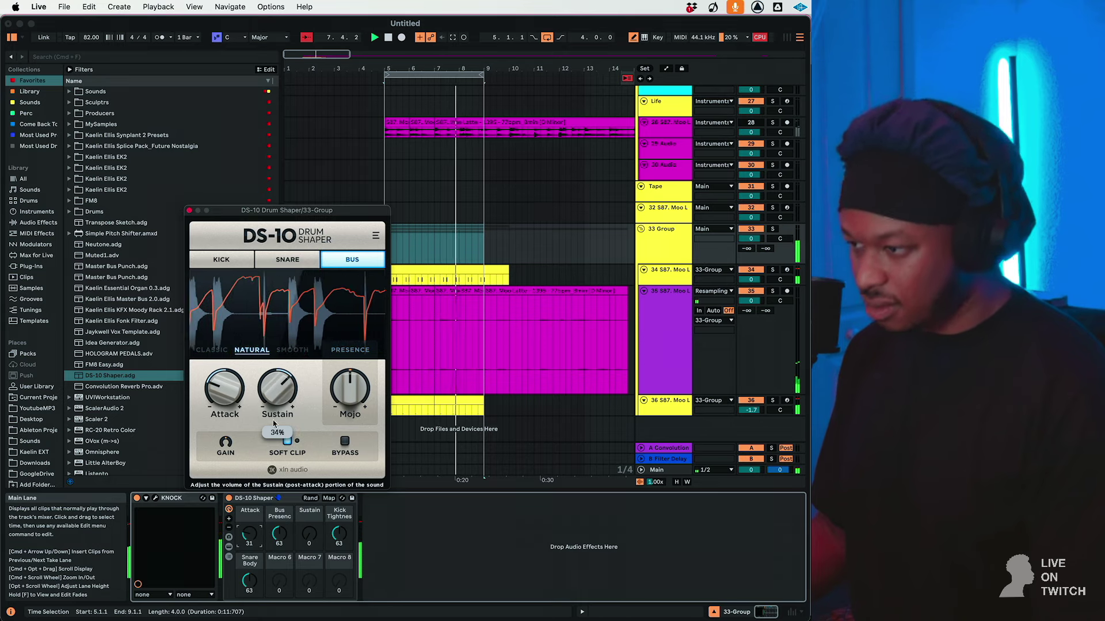
# On track 34, lower the effect rack's Saturate to 30.7% and deepen the EQ Eight dip to -14.5 dB at 111 Hz.
pyautogui.click(678, 283)
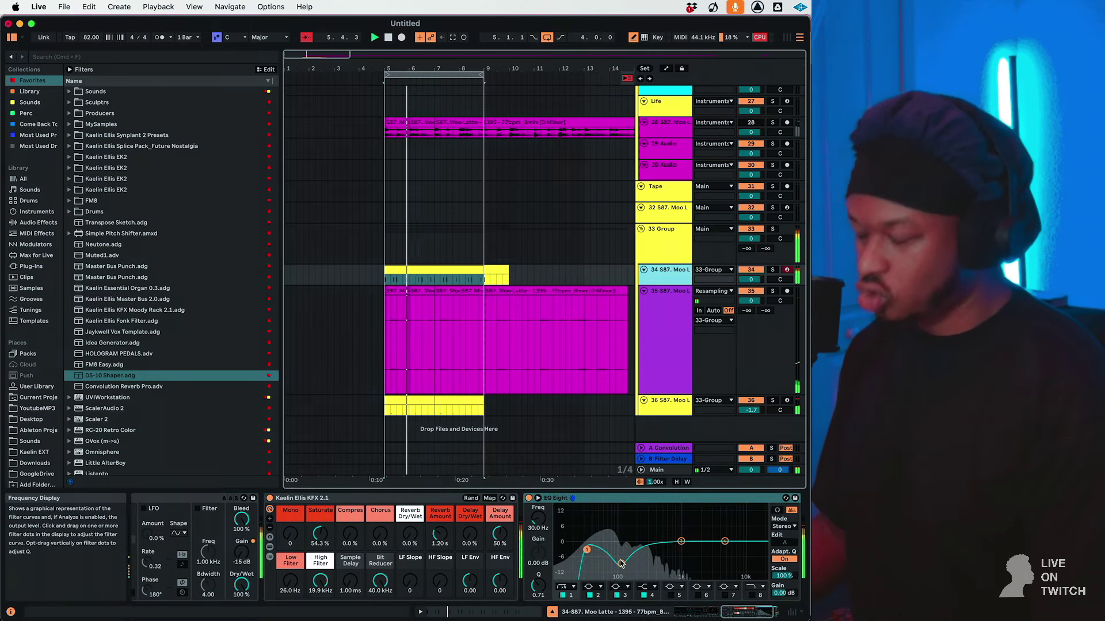
pyautogui.hscroll(2, 614, 562)
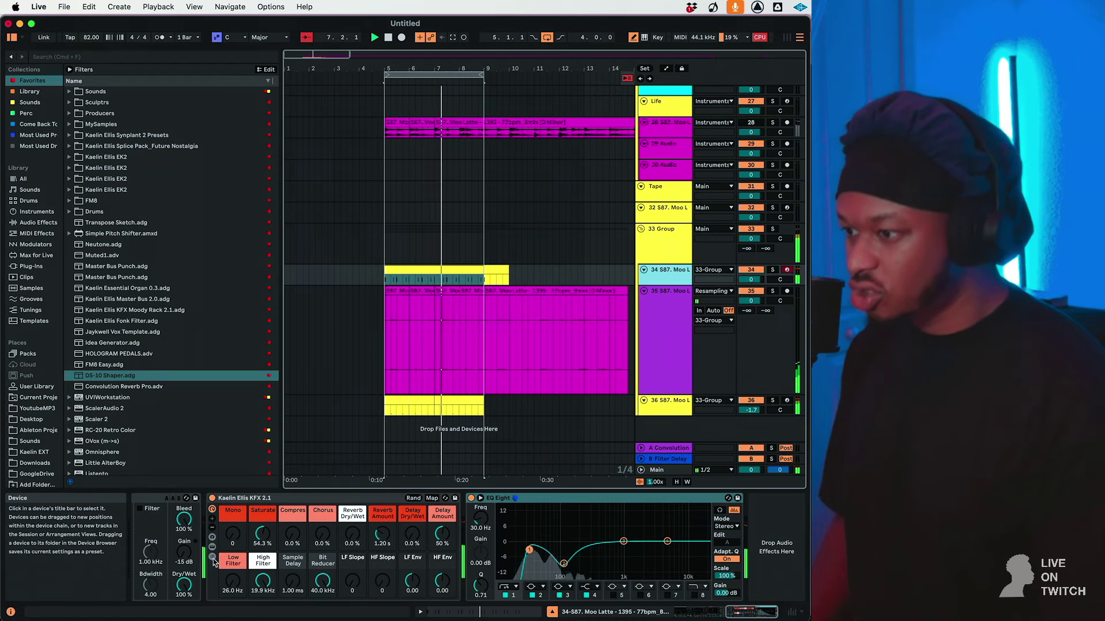
pyautogui.moveTo(262, 535); pyautogui.dragTo(261, 553)
pyautogui.moveTo(563, 563)
pyautogui.mouseDown()
pyautogui.moveTo(561, 573)
pyautogui.moveTo(580, 573)
pyautogui.moveTo(564, 575)
pyautogui.mouseUp()
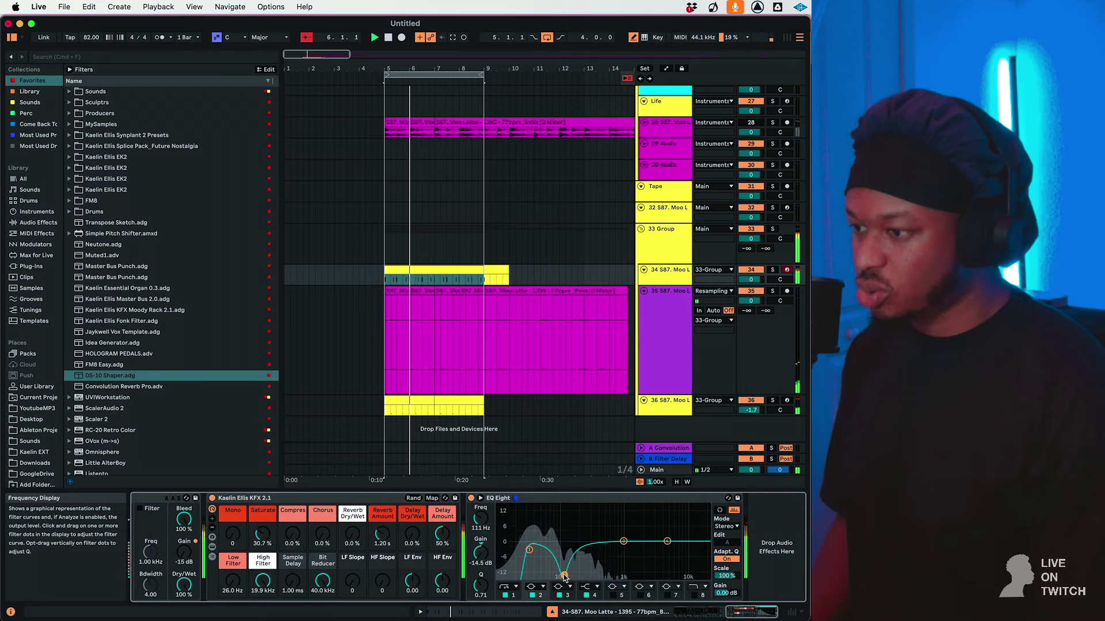
pyautogui.hscroll(-2, 376, 525)
pyautogui.hscroll(-10, 377, 527)
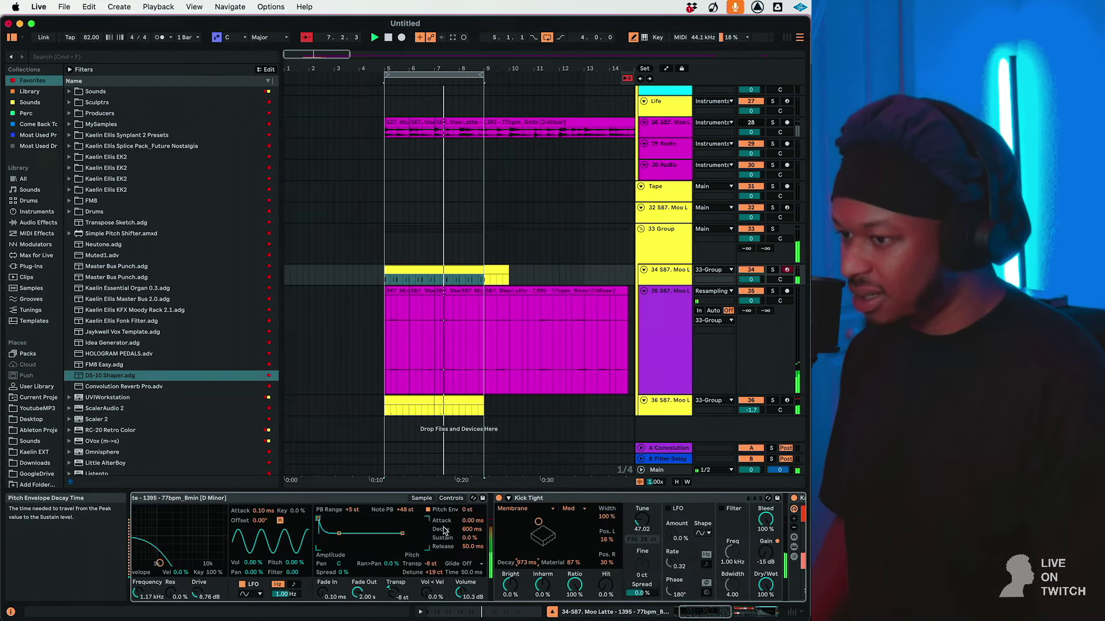
pyautogui.hscroll(5, 444, 532)
# Reopen KNOCK on the 33 Group, slightly adjust the small control above its Sub knob, and close the plug-in window.
pyautogui.click(667, 235)
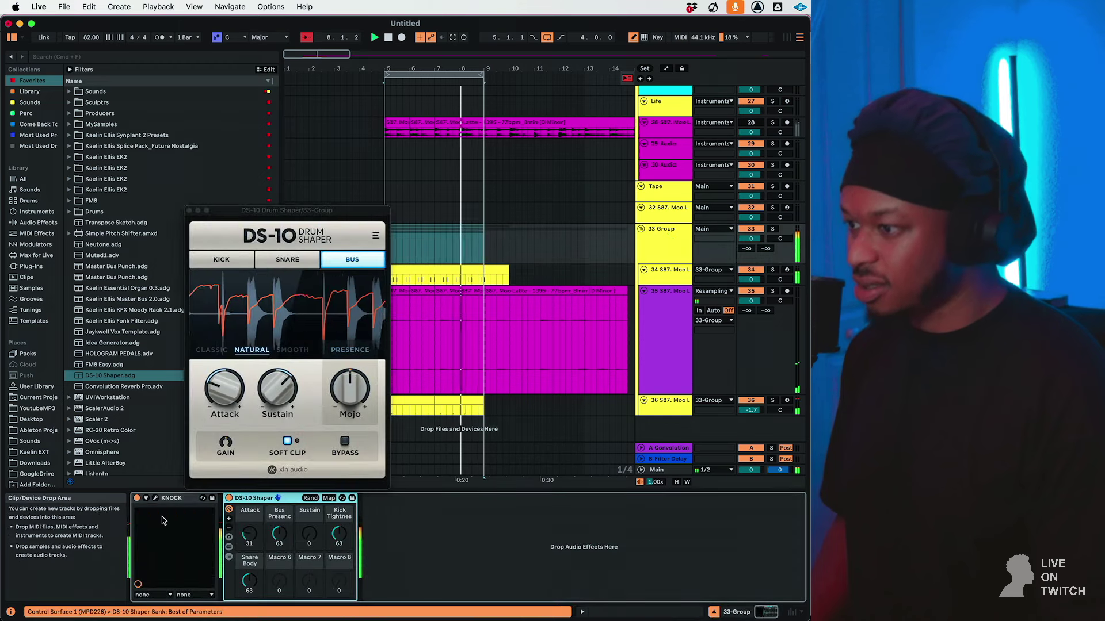
pyautogui.click(156, 498)
pyautogui.moveTo(441, 386); pyautogui.dragTo(434, 387)
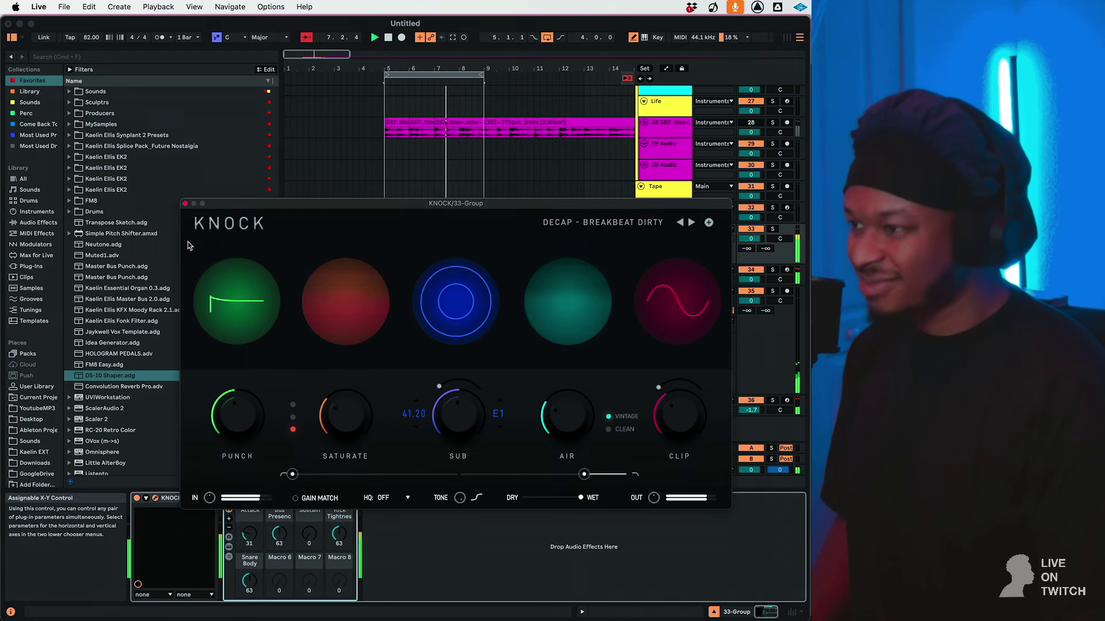
pyautogui.click(185, 204)
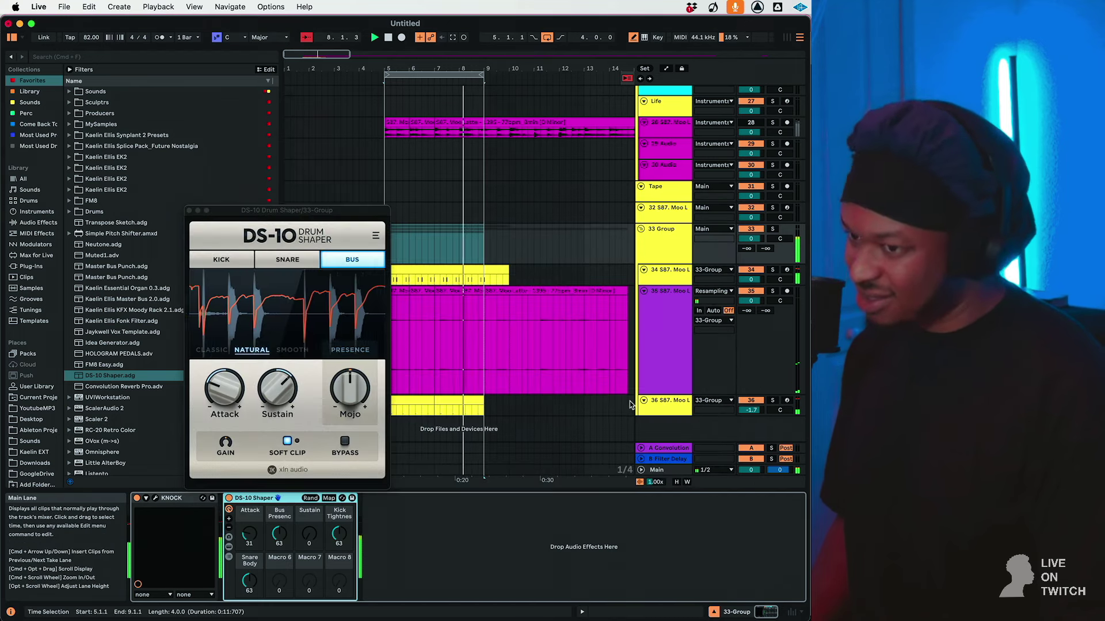
# On track 36, switch off the low band below 50.0 Hz in the rack's Analog EQ and lower the track volume to -6.6 dB.
pyautogui.click(629, 401)
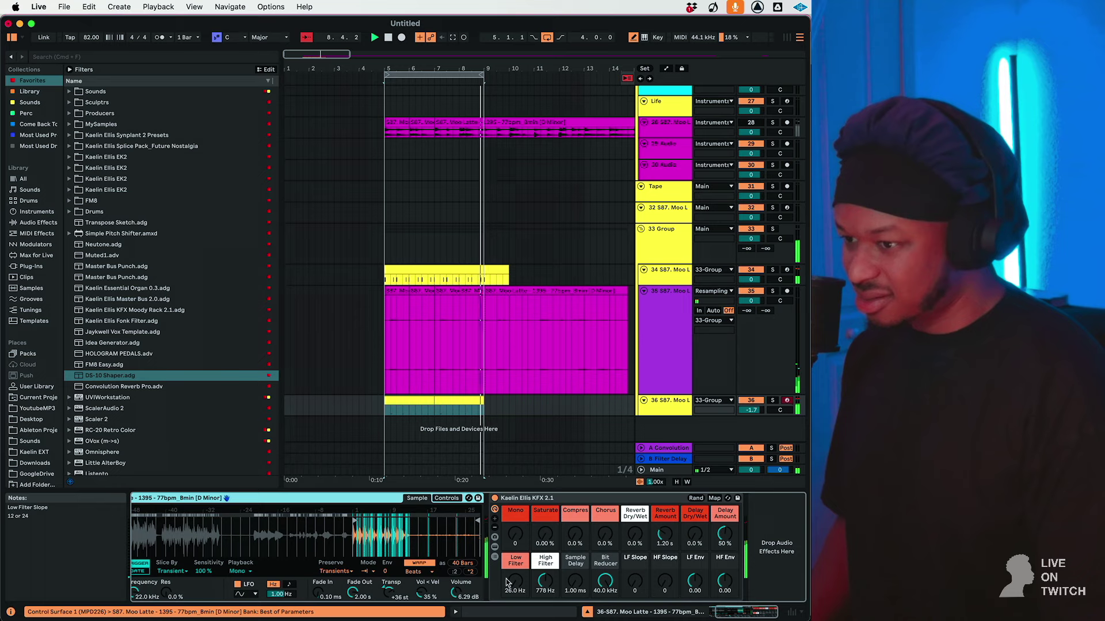
pyautogui.click(494, 547)
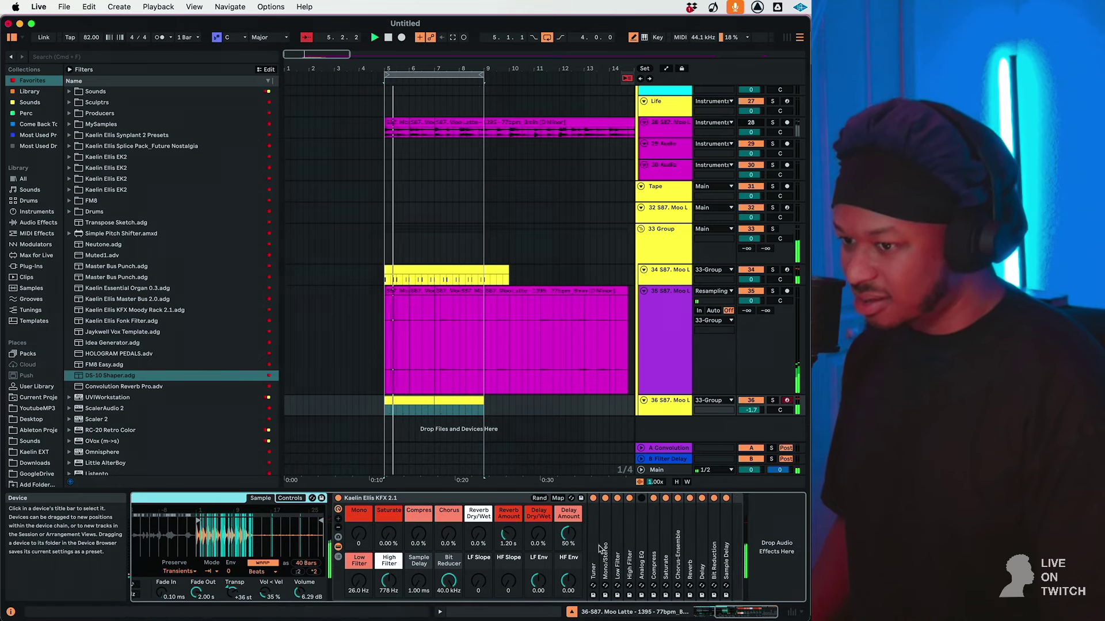
pyautogui.doubleClick(640, 557)
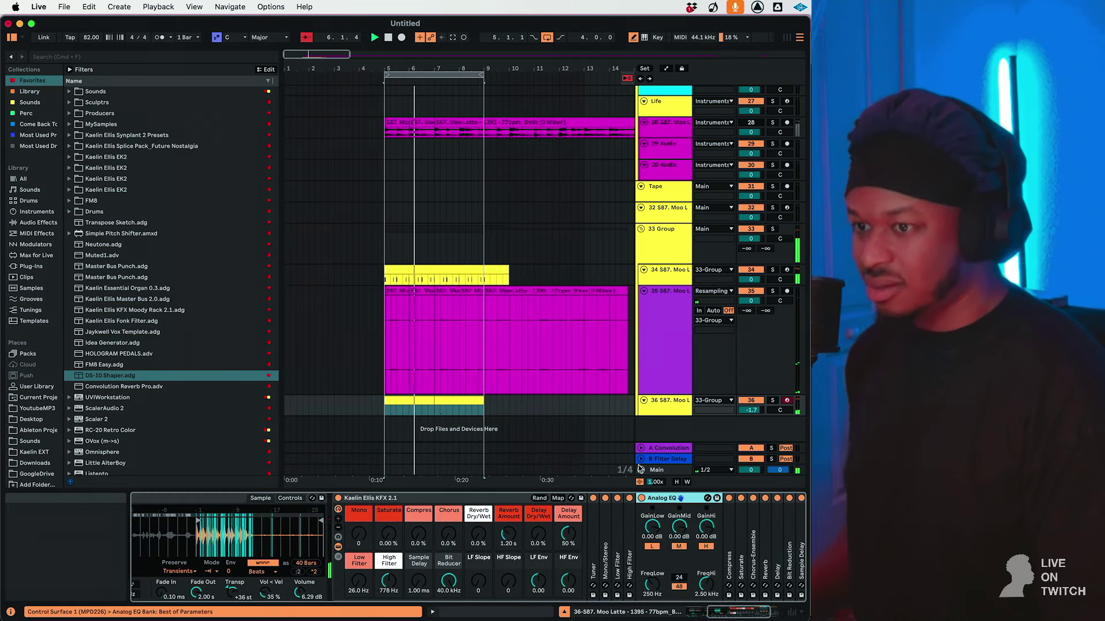
pyautogui.click(671, 407)
pyautogui.moveTo(652, 584); pyautogui.dragTo(652, 599)
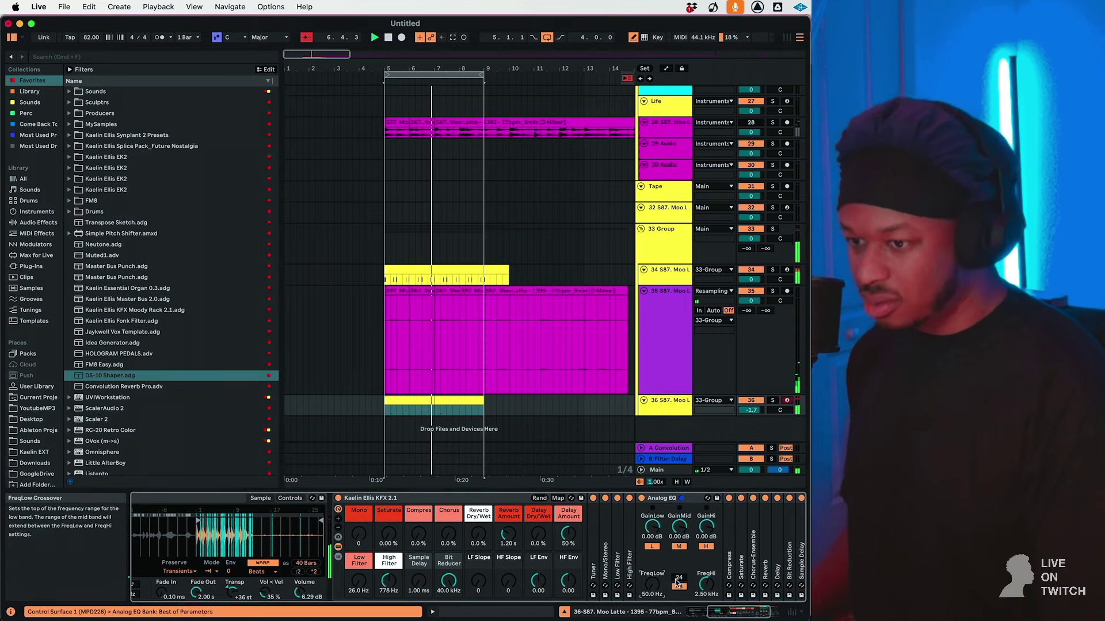
pyautogui.click(649, 547)
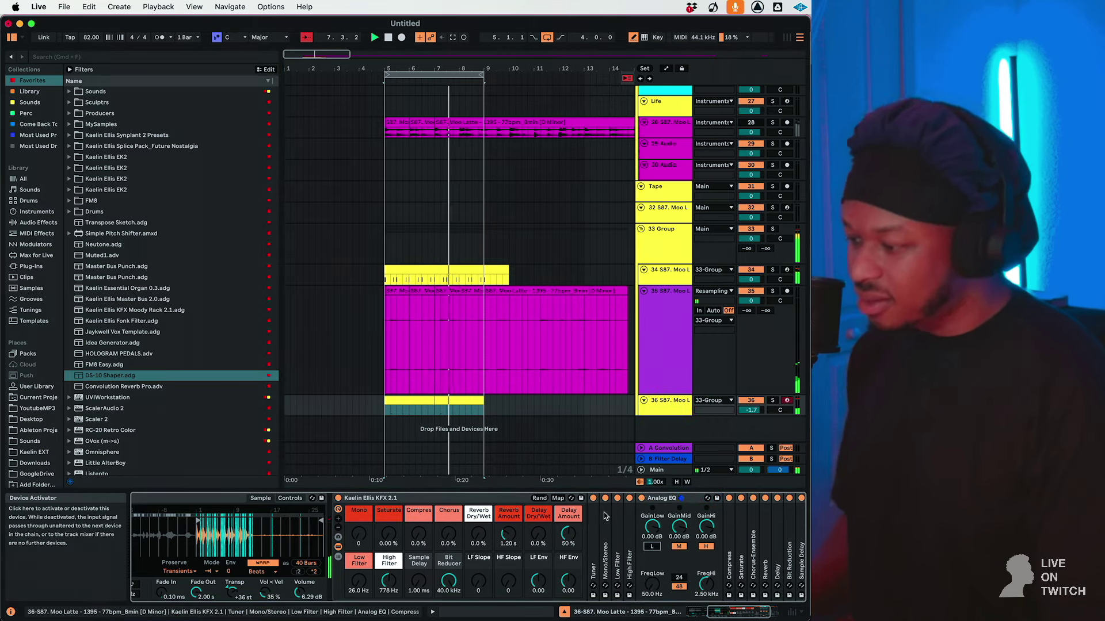
pyautogui.moveTo(754, 410); pyautogui.dragTo(756, 404)
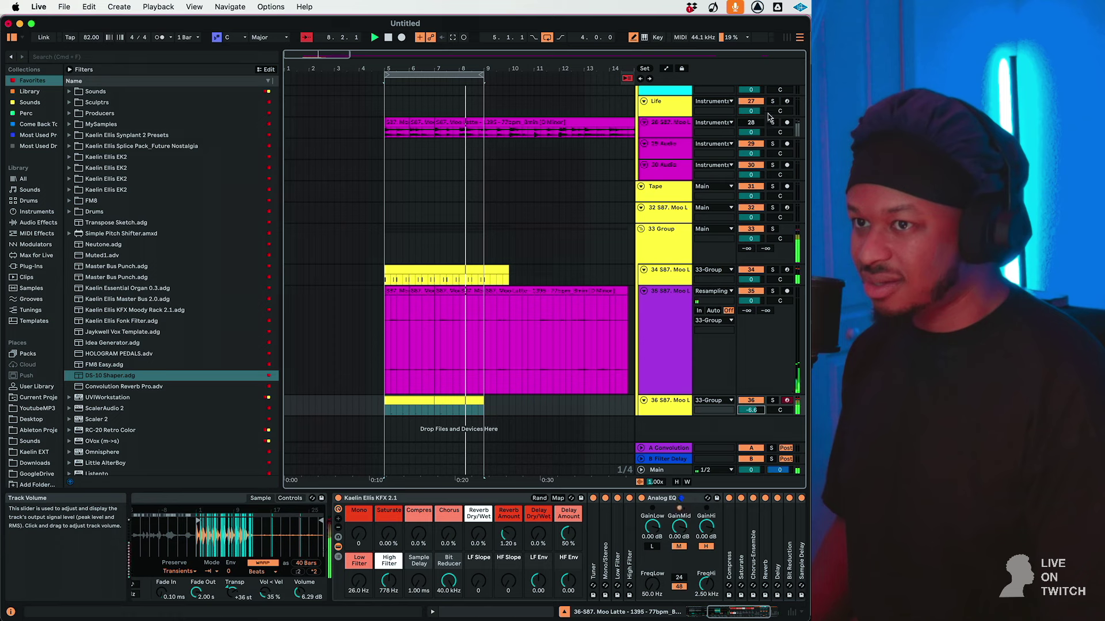
# In The Goodies rack on the Instruments group, set Warmth to 22% and Mix to 74%.
pyautogui.scroll(20, 649, 243)
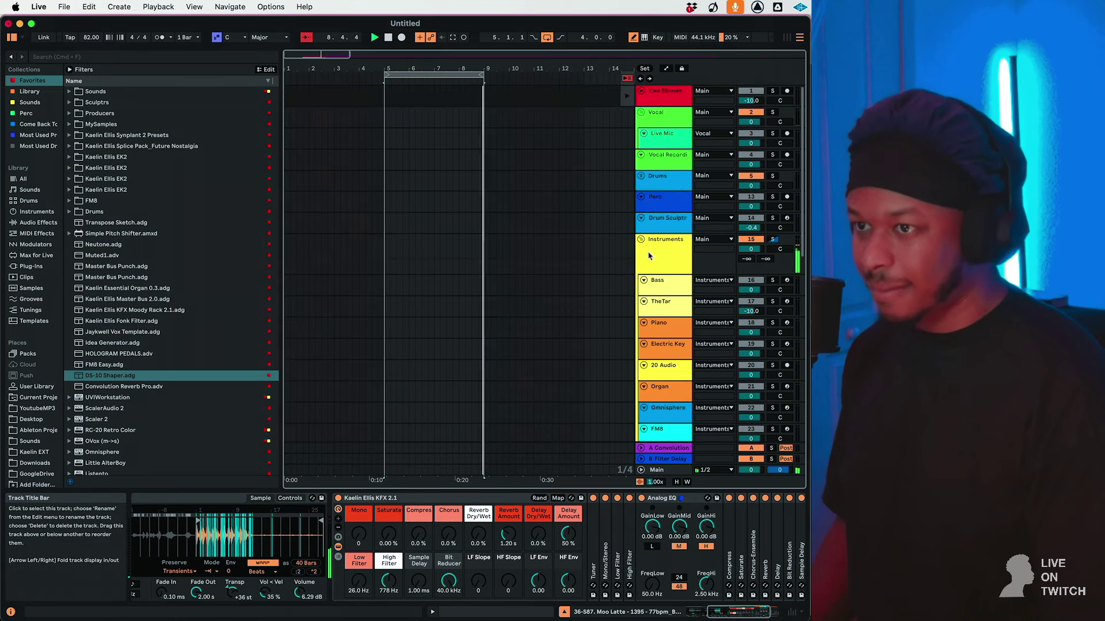
pyautogui.click(649, 243)
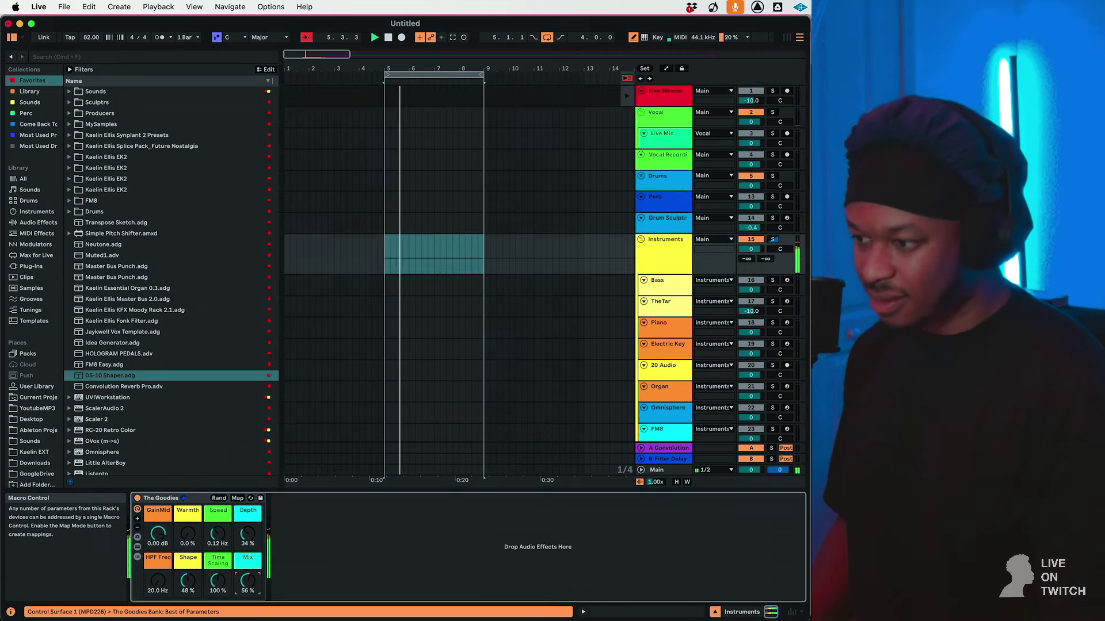
pyautogui.moveTo(190, 534); pyautogui.dragTo(189, 495)
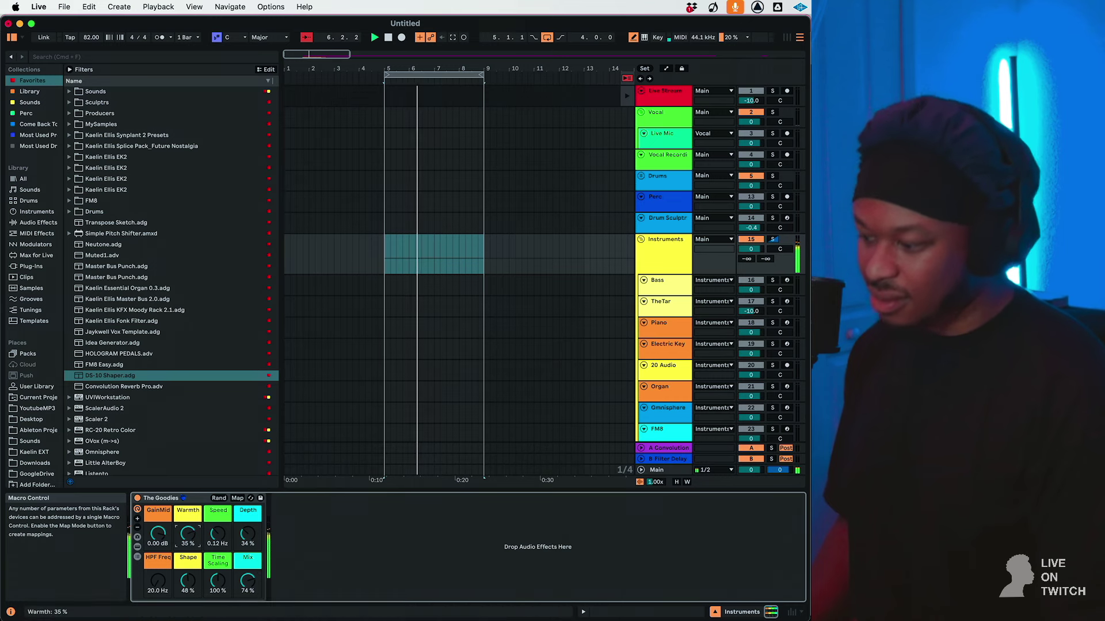
# Reactivate track 28 with its volume at -4.3 dB and set the song tempo to 84 BPM.
pyautogui.scroll(-5, 713, 313)
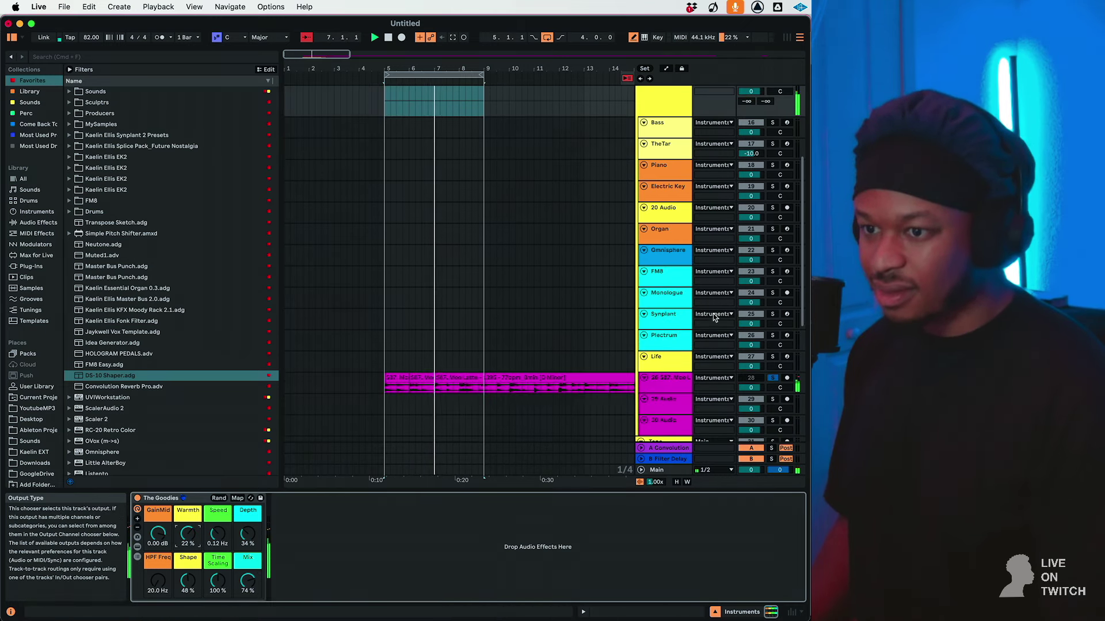
pyautogui.moveTo(751, 388); pyautogui.dragTo(751, 399)
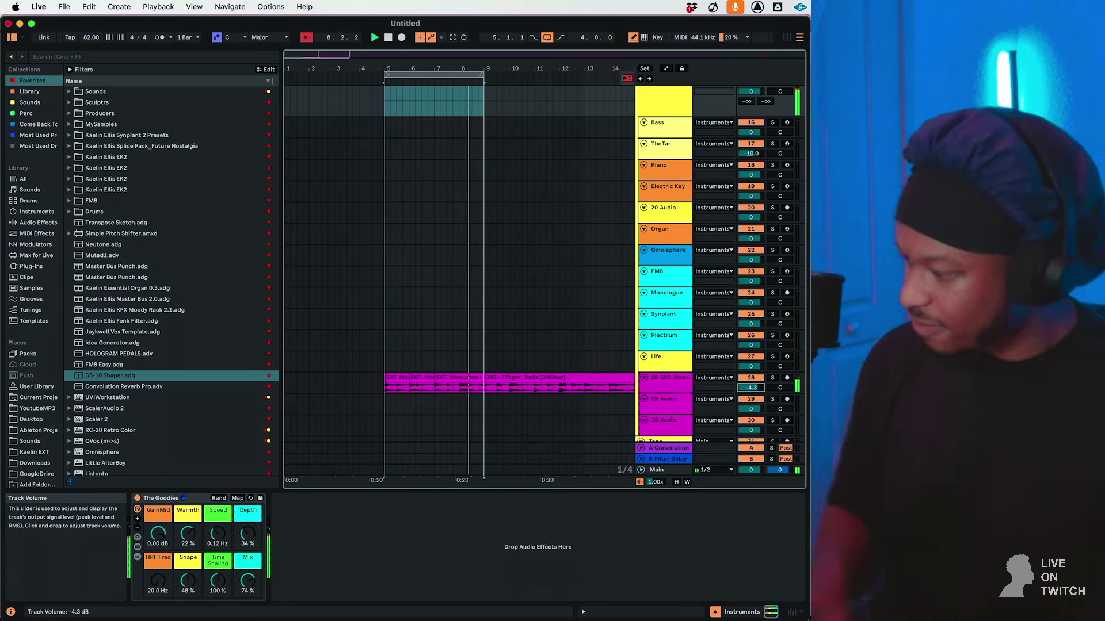
pyautogui.click(89, 38)
pyautogui.write('84')
pyautogui.press('Return')
pyautogui.scroll(-8, 586, 311)
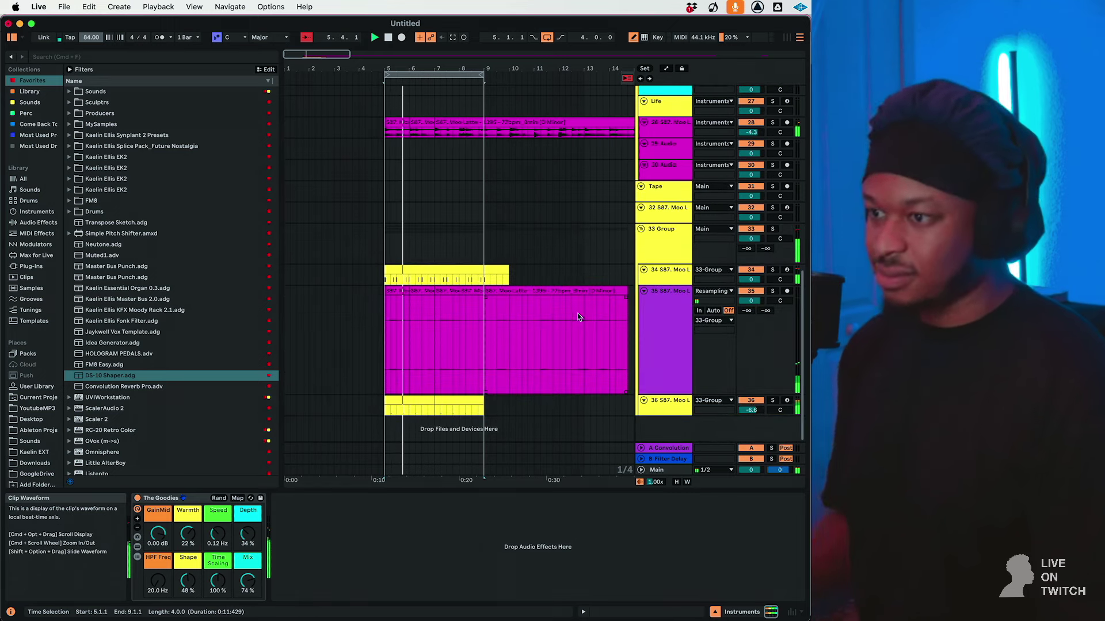
pyautogui.scroll(2, 571, 197)
pyautogui.hscroll(6, 571, 198)
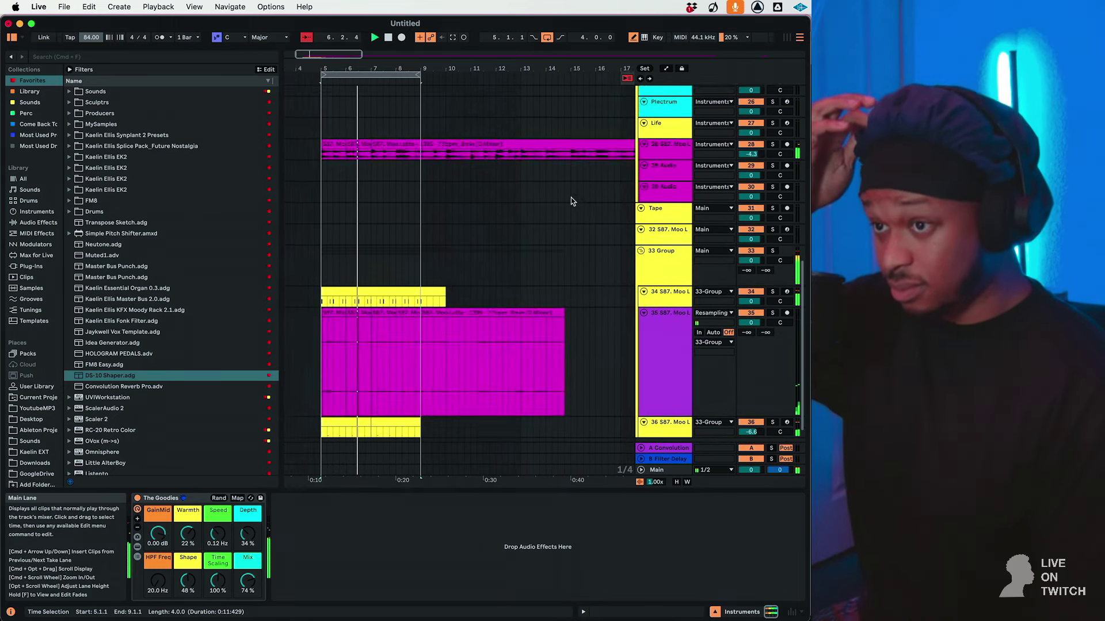
pyautogui.hscroll(8, 616, 188)
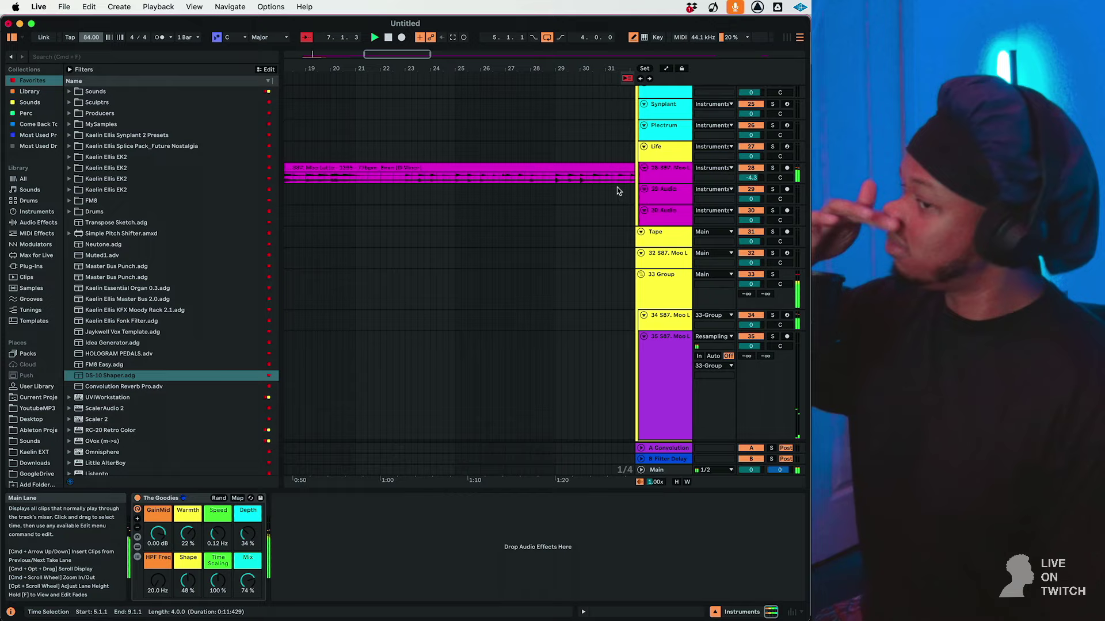
pyautogui.scroll(-2, 617, 188)
pyautogui.hscroll(7, 617, 187)
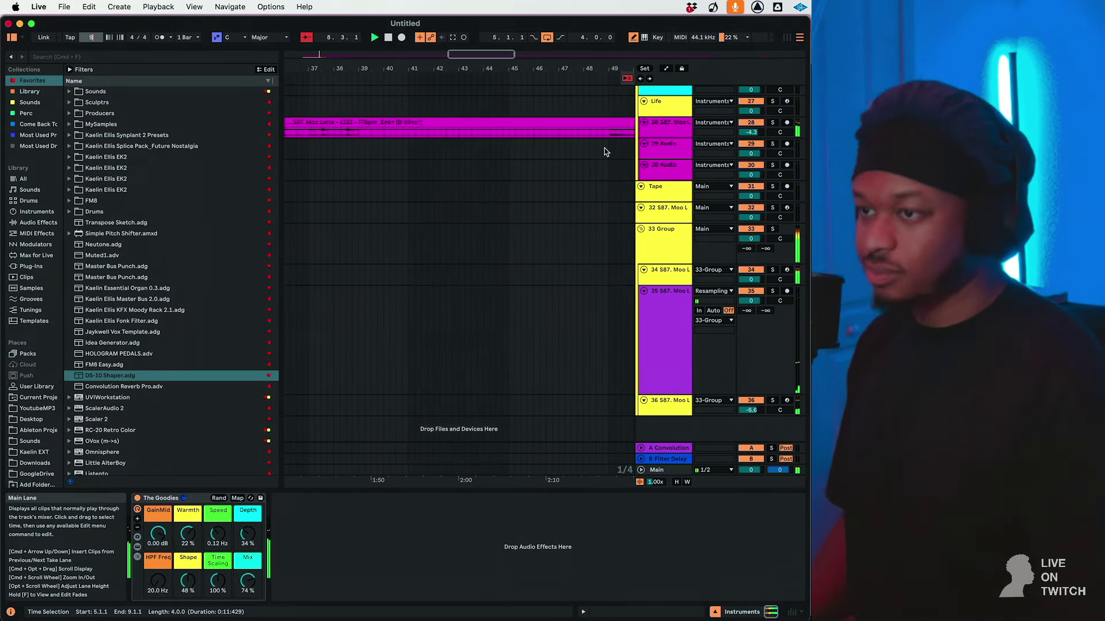
pyautogui.scroll(2, 605, 148)
pyautogui.click(571, 244)
pyautogui.hscroll(-20, 571, 244)
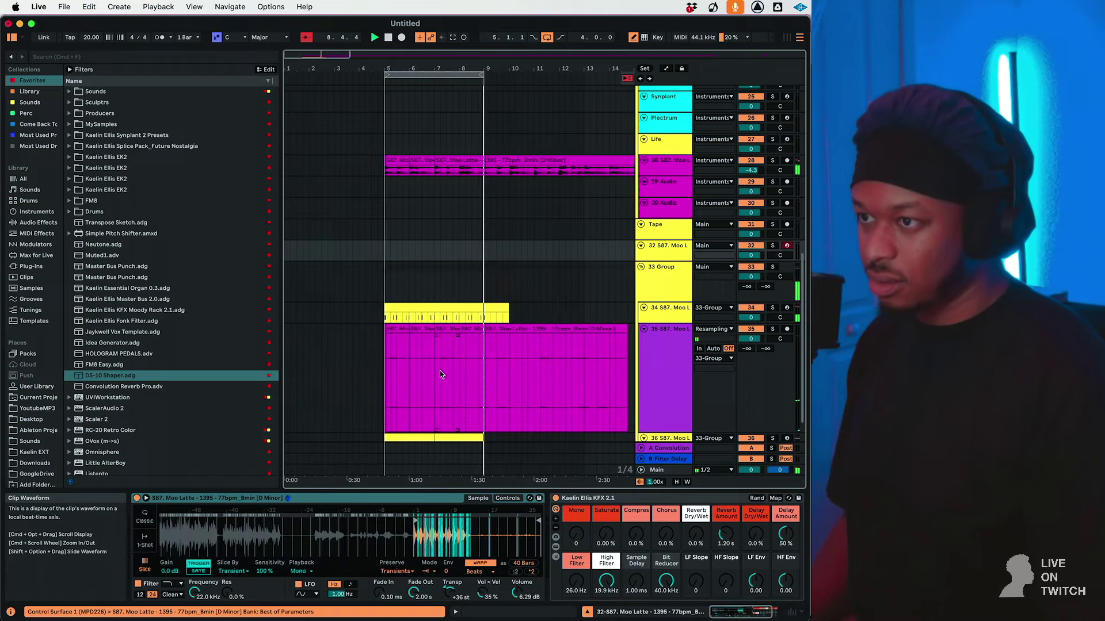
pyautogui.click(403, 363)
pyautogui.press('super+z')
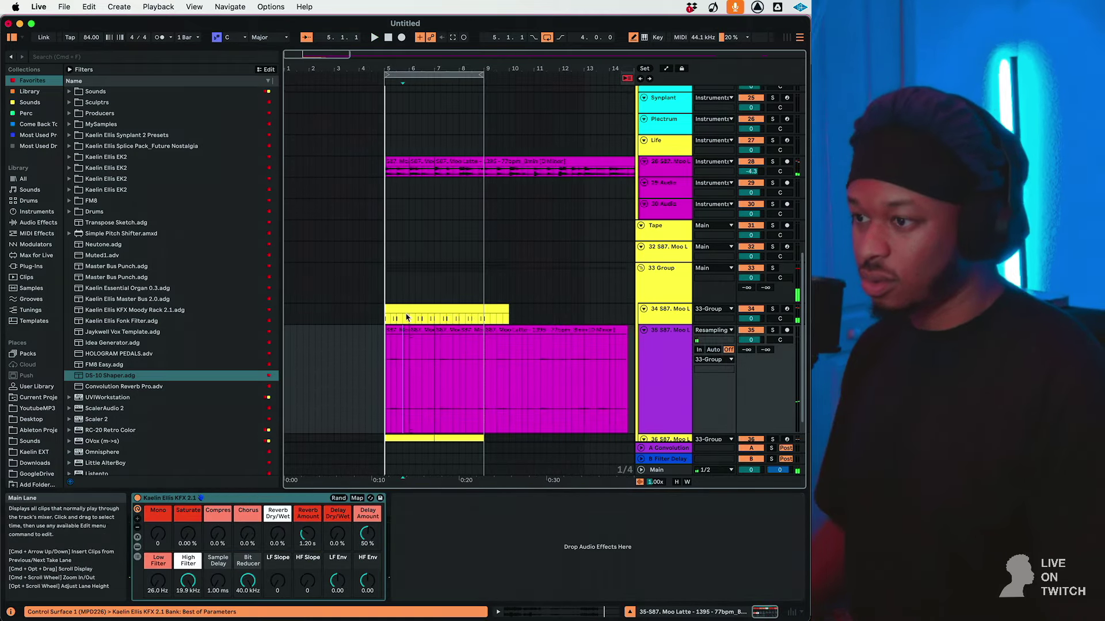
# Insert a new MIDI track below track 35 and load track 35's first Moo Latte audio clip into it as a Simpler sample.
pyautogui.click(400, 330)
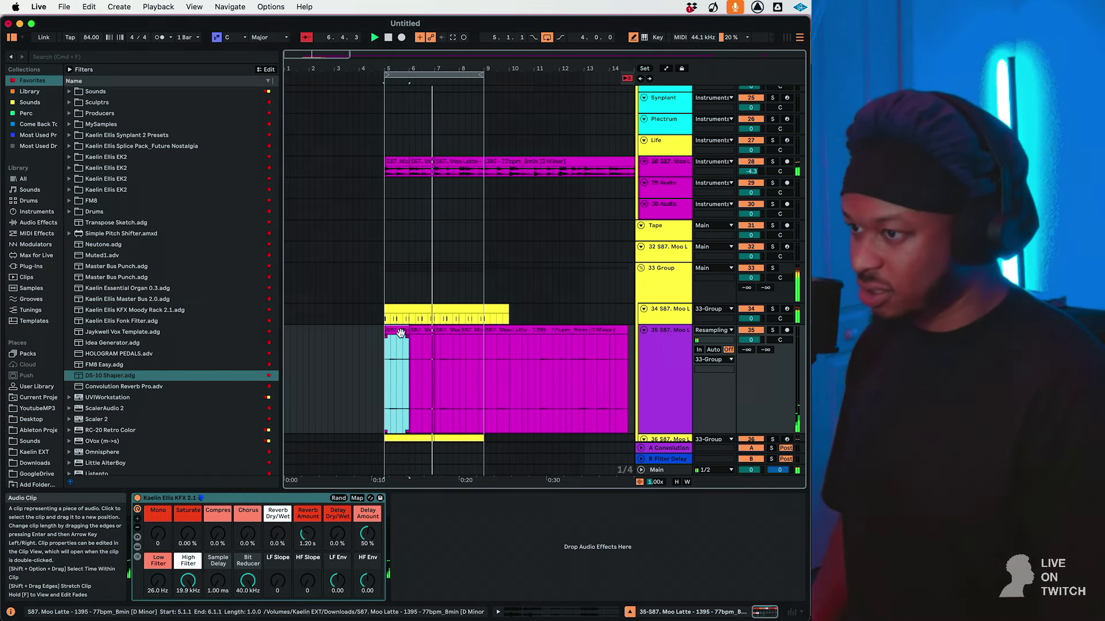
pyautogui.click(676, 392)
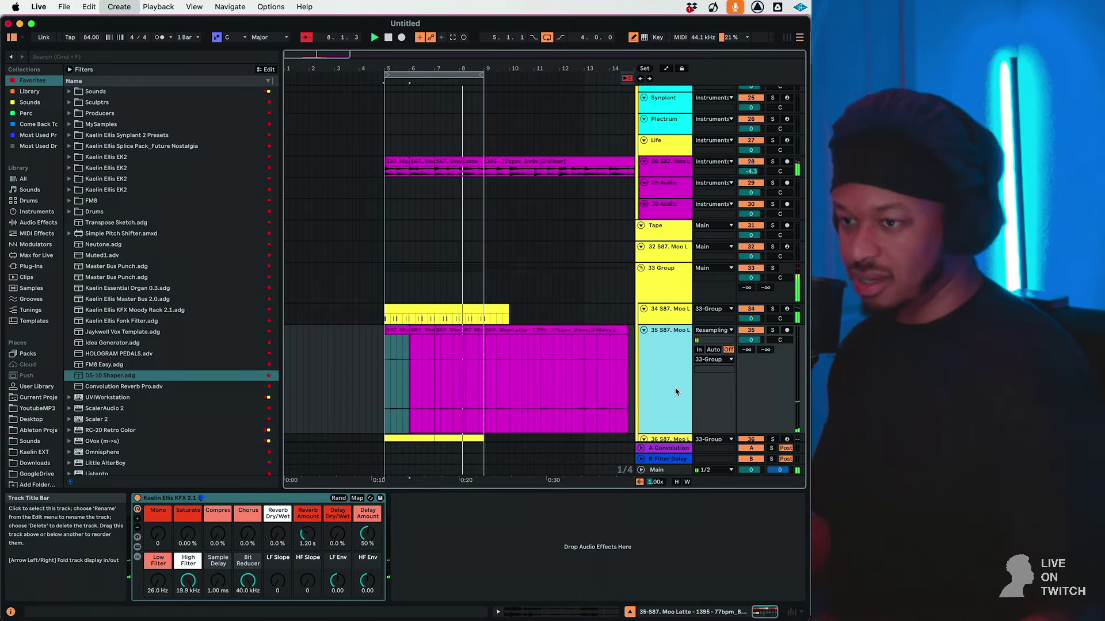
pyautogui.press('super+shift+t')
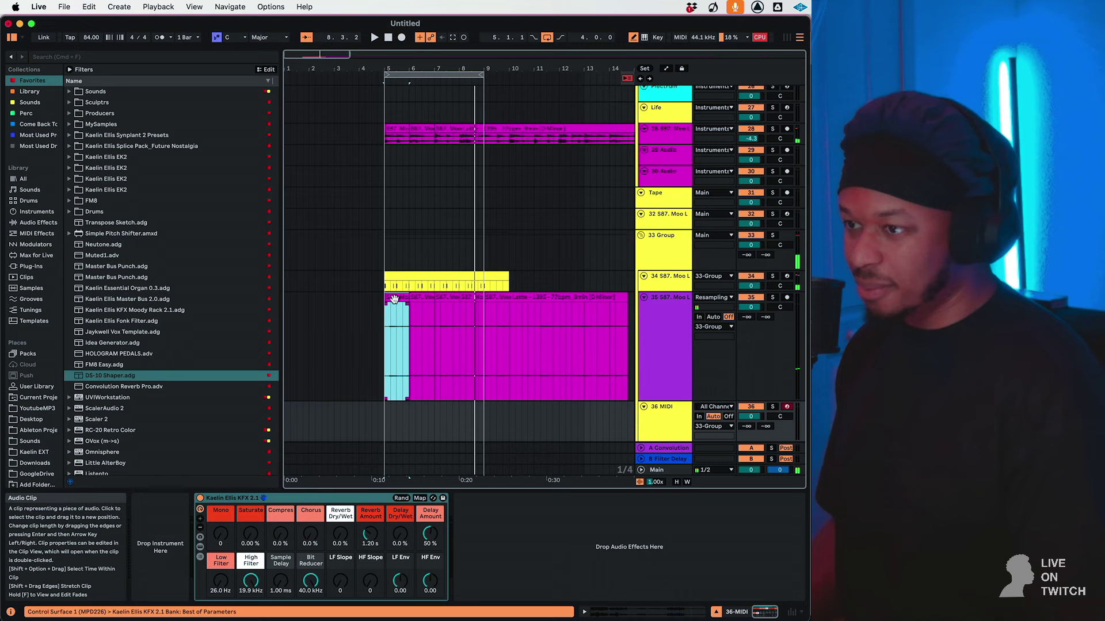
pyautogui.click(394, 299)
pyautogui.click(670, 421)
pyautogui.moveTo(402, 297); pyautogui.dragTo(175, 546)
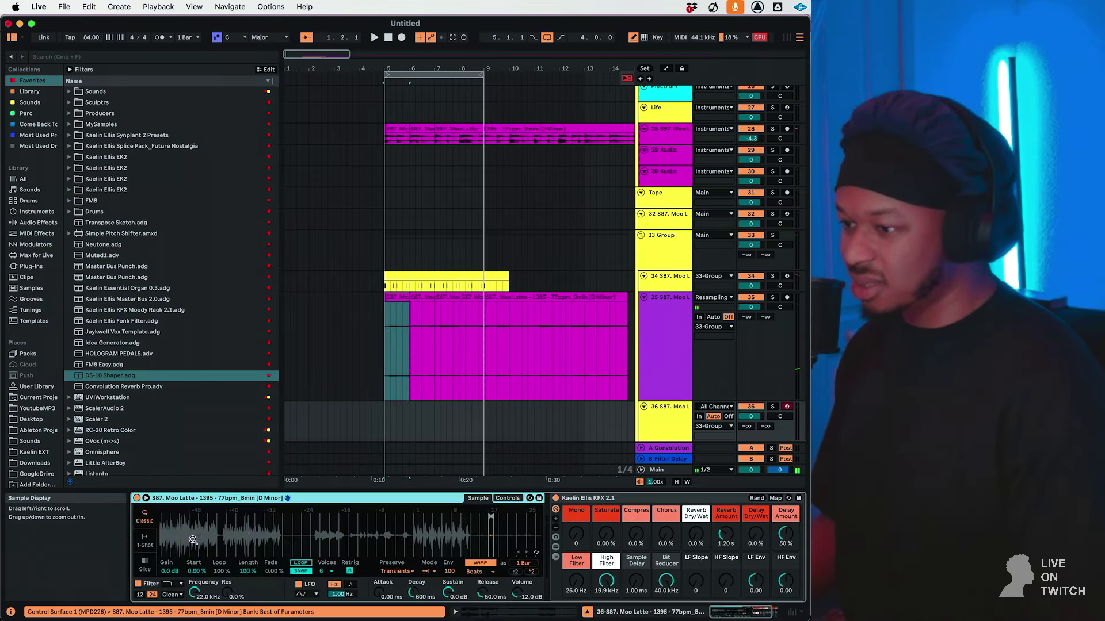
# In track 36's Simpler, set Gain to 24 dB, Slice mode, transient envelope 0, Fade In 13.8 ms and the PRD filter with 10.3 dB drive.
pyautogui.rightClick(504, 547)
pyautogui.click(553, 477)
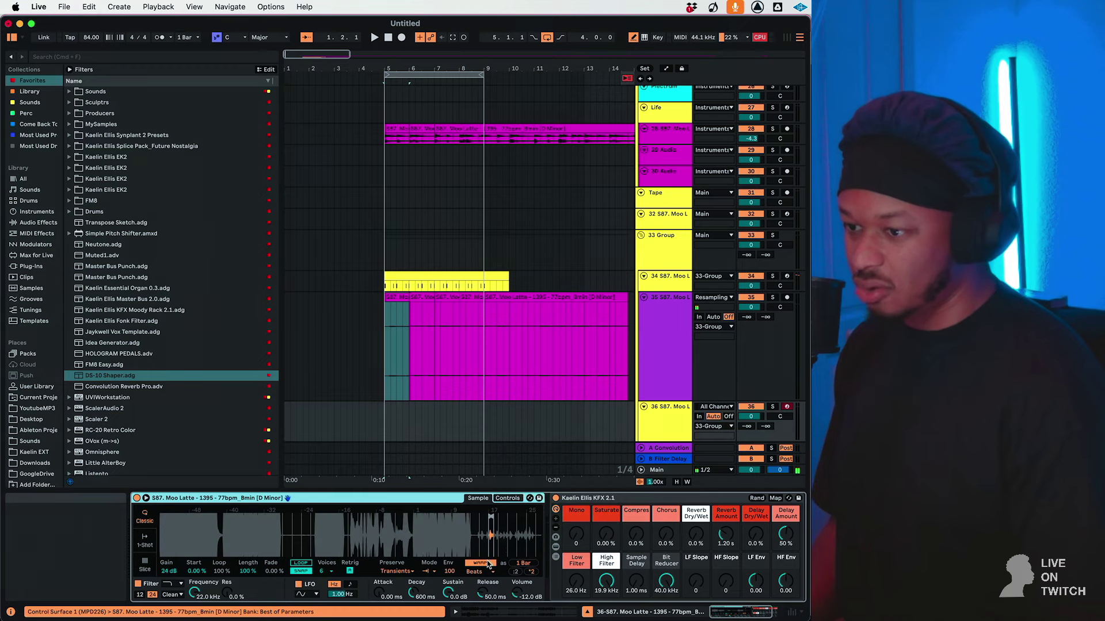
pyautogui.click(146, 567)
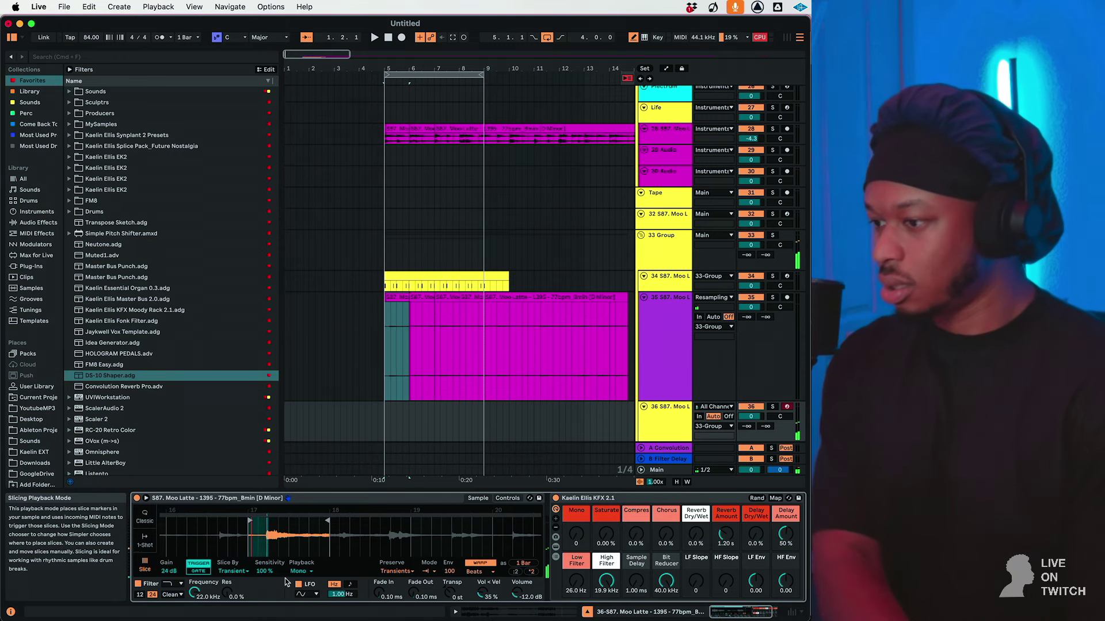
pyautogui.moveTo(449, 571); pyautogui.dragTo(449, 617)
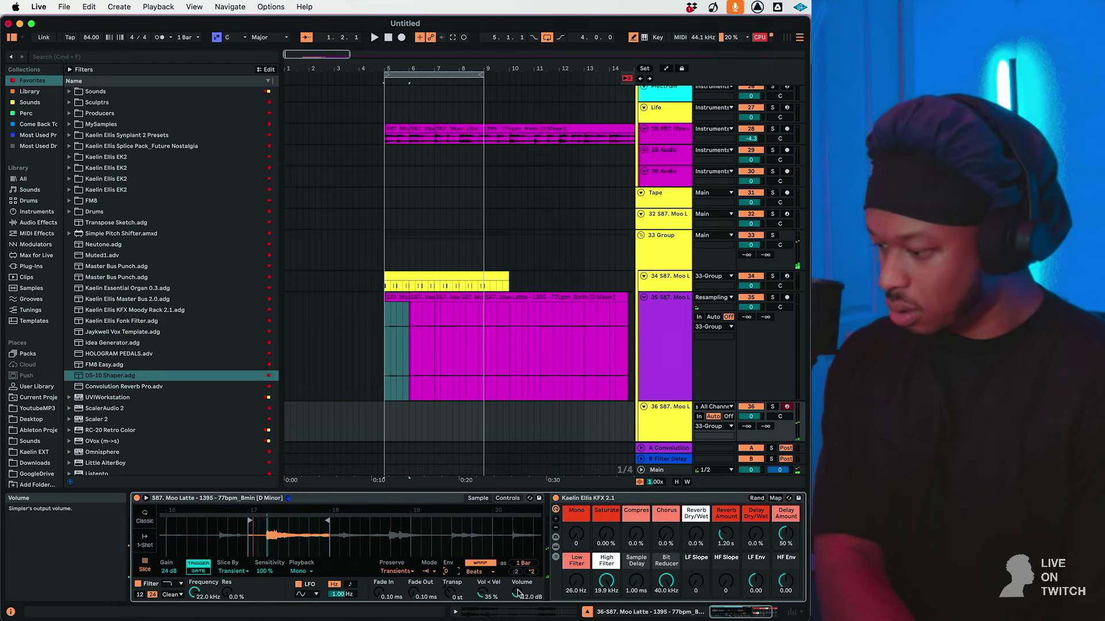
pyautogui.moveTo(381, 593); pyautogui.dragTo(382, 581)
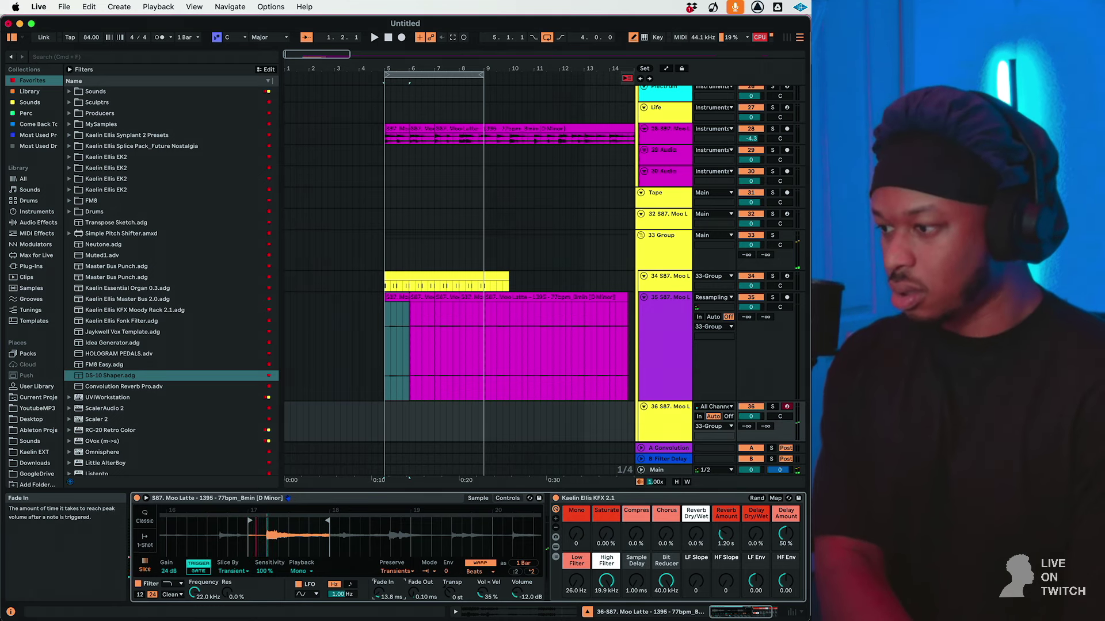
pyautogui.click(180, 596)
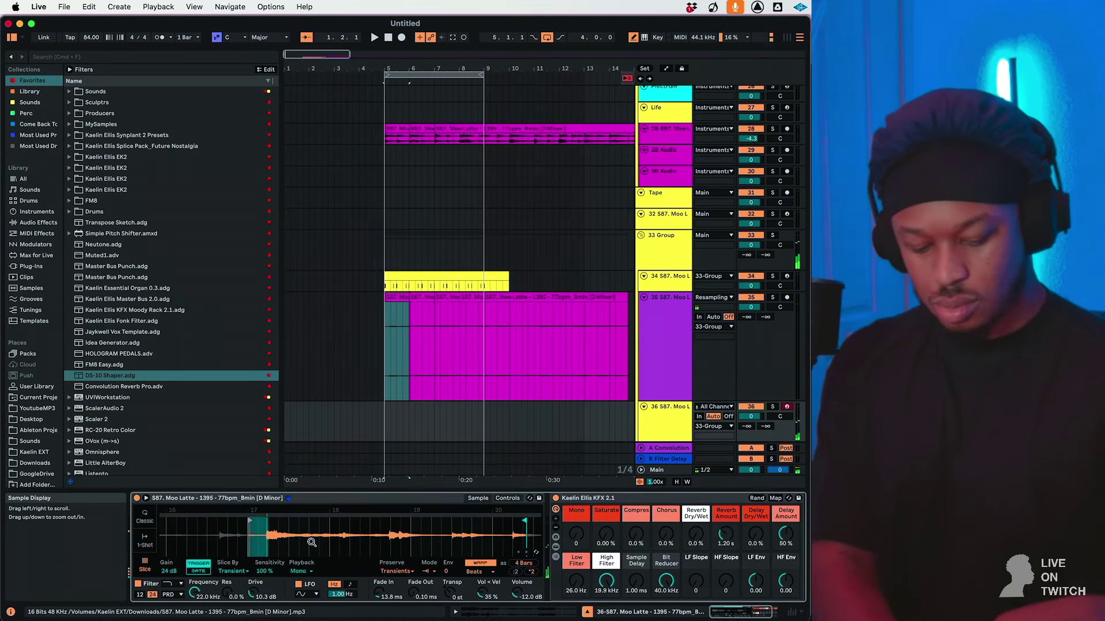
pyautogui.press('space')
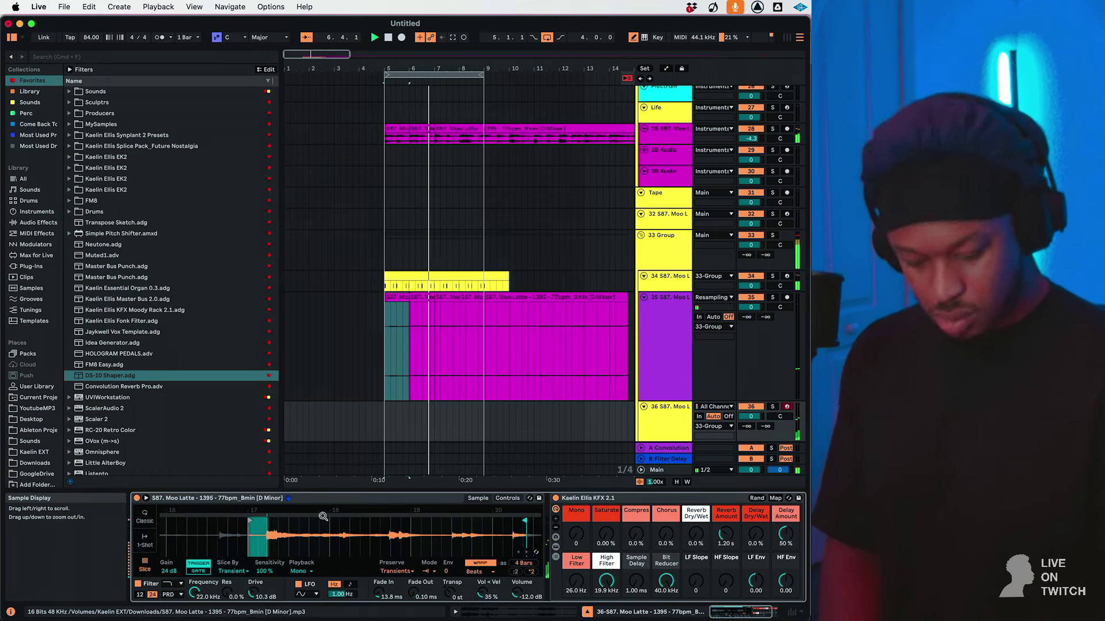
pyautogui.press('F9')
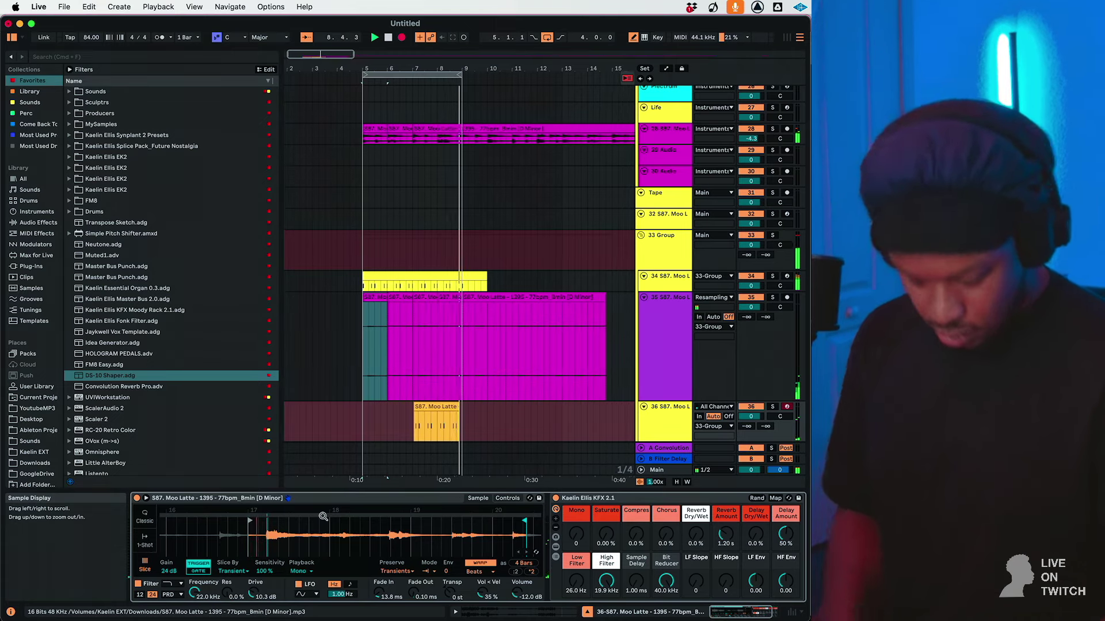
pyautogui.press('space')
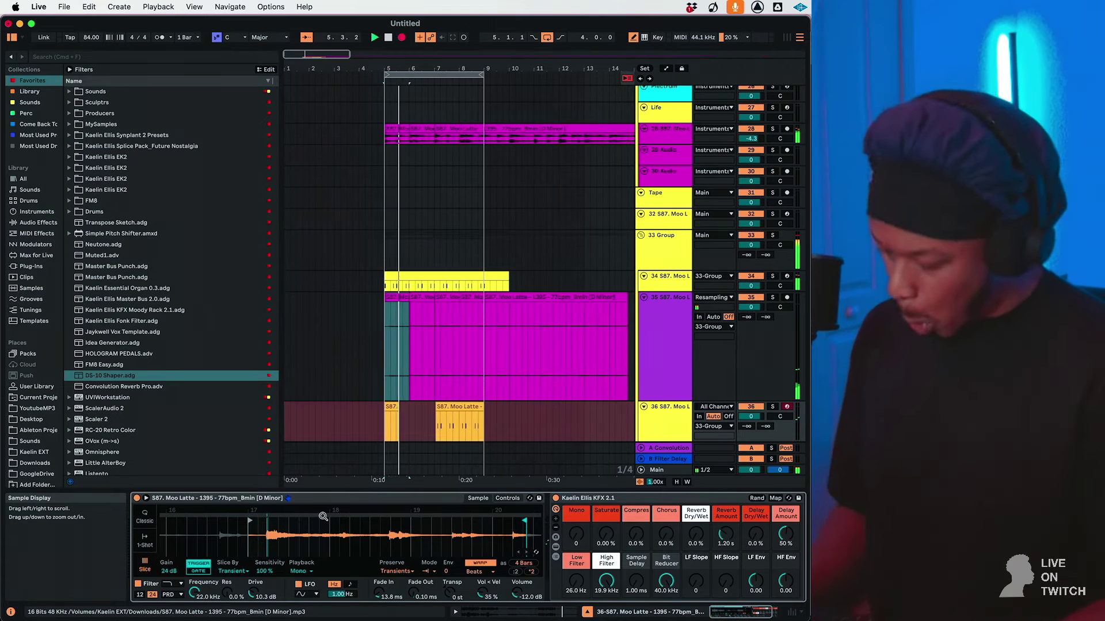
pyautogui.press('F9')
pyautogui.press('super+z')
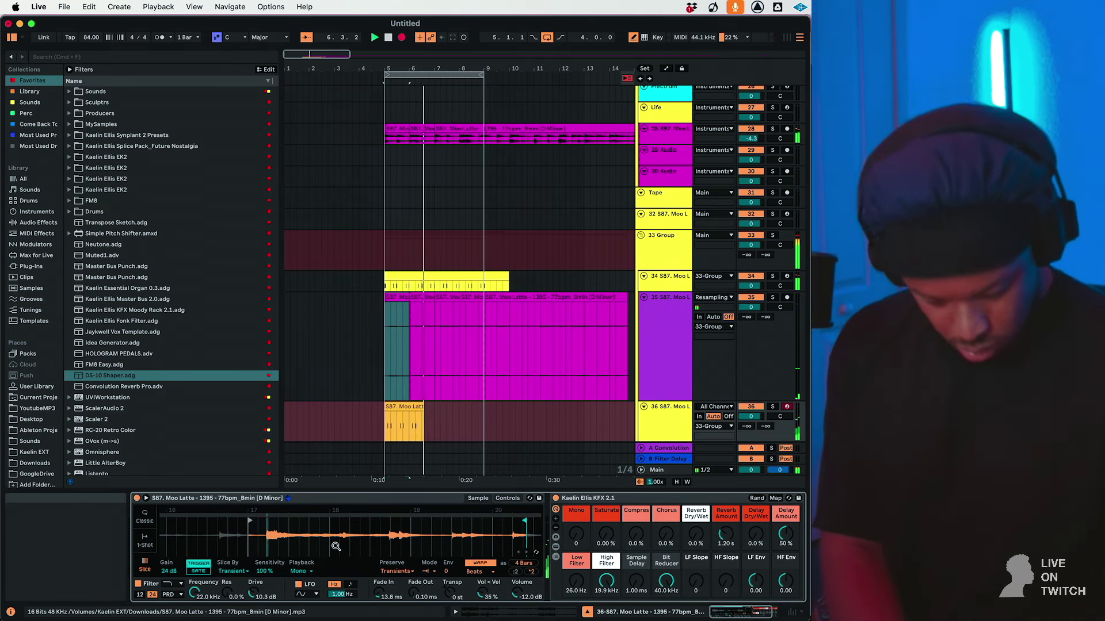
# Record a two-bar slice pattern on track 36 from bar 5 and duplicate it once to bar 9.
pyautogui.press('F9')
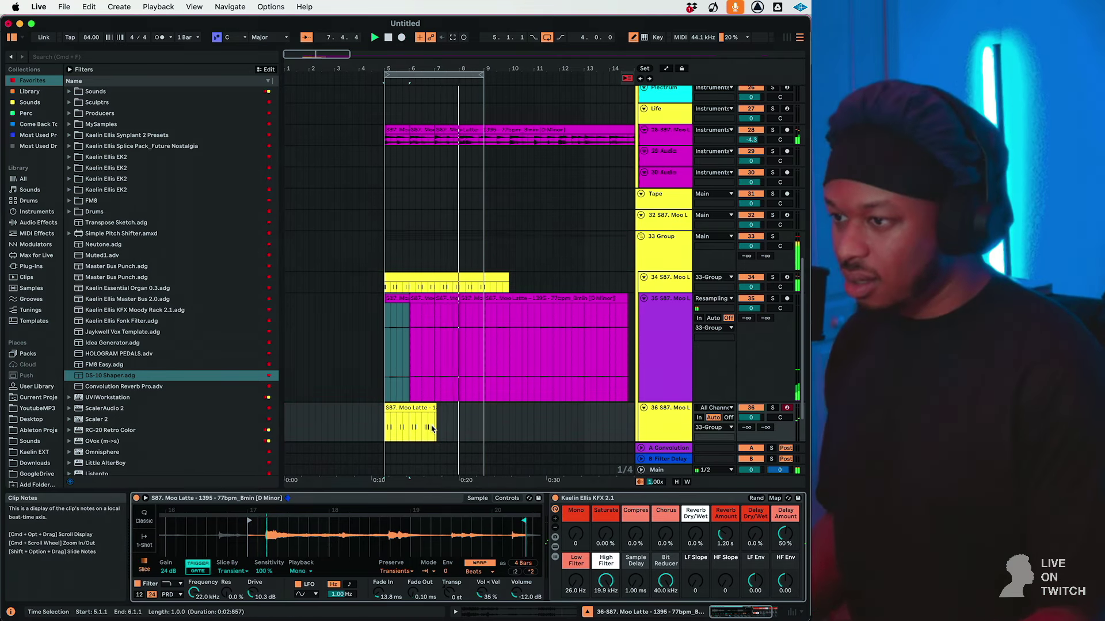
pyautogui.moveTo(432, 428); pyautogui.dragTo(385, 432)
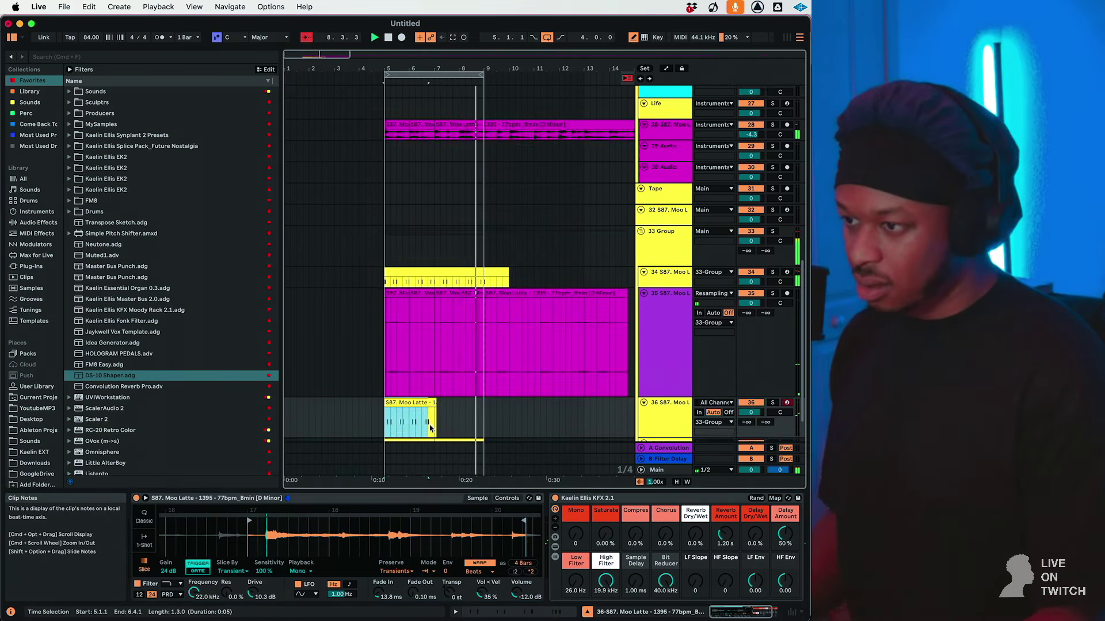
pyautogui.press('super+d')
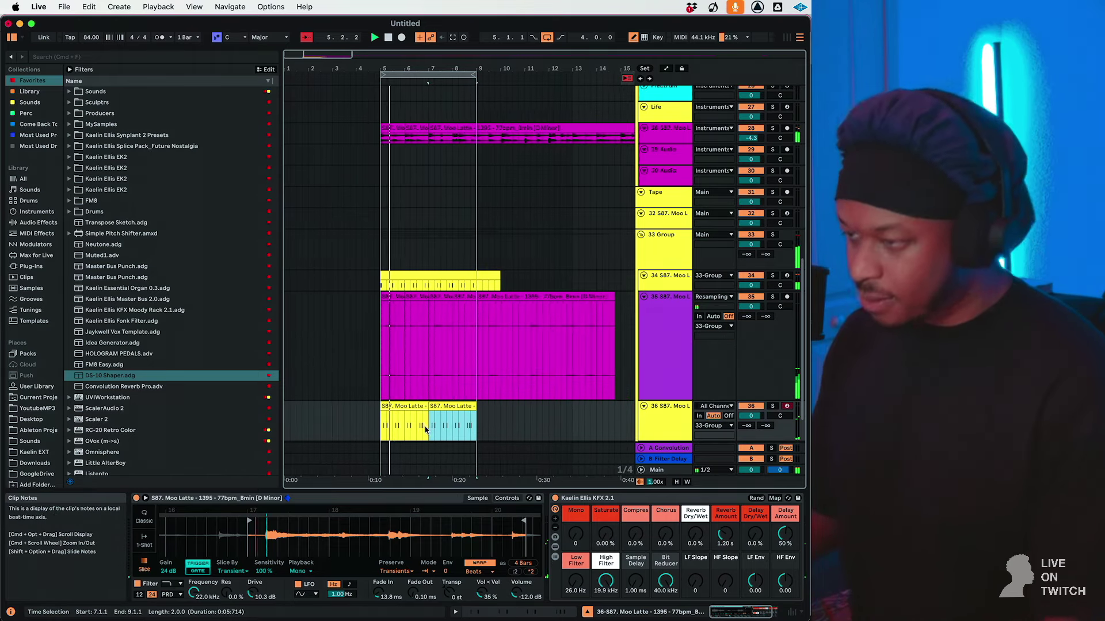
# Examine the device chain on track 34, including the devices inside its Kaelin Ellis KFX 2.1 rack.
pyautogui.click(658, 256)
pyautogui.click(663, 132)
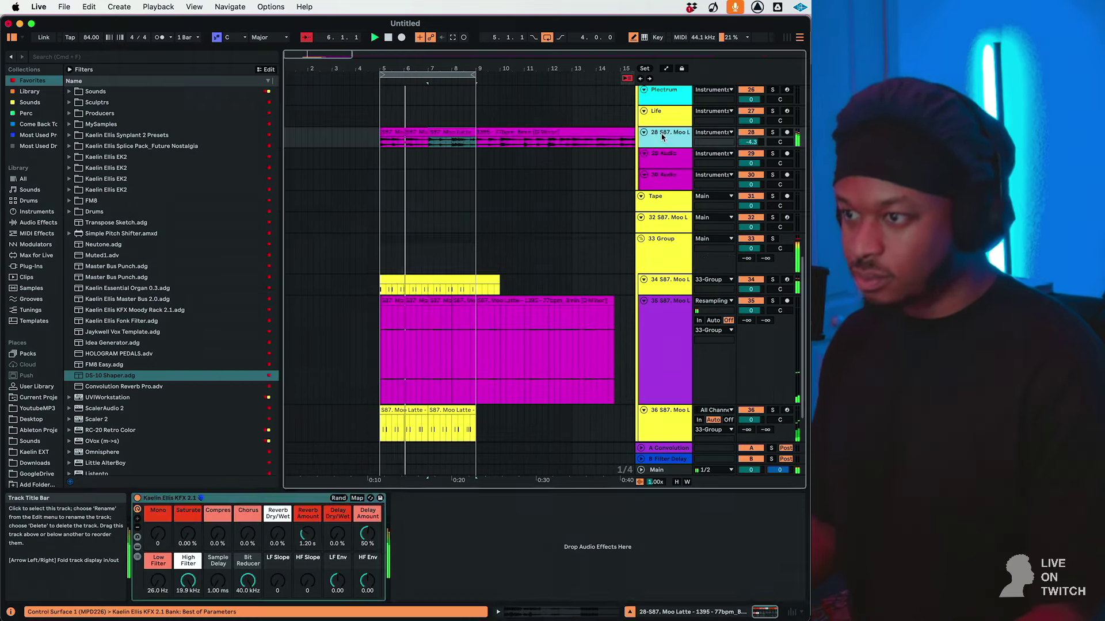
pyautogui.press('Down')
pyautogui.press('Down')
pyautogui.press('Down')
pyautogui.press('Down')
pyautogui.press('Down')
pyautogui.press('Down')
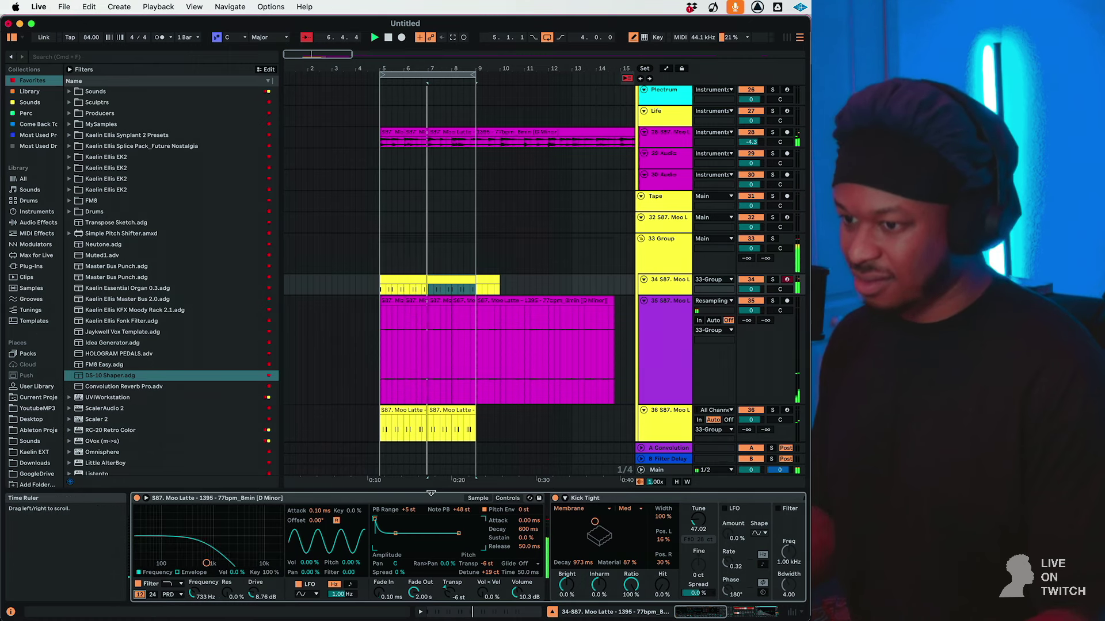
pyautogui.hscroll(10, 438, 544)
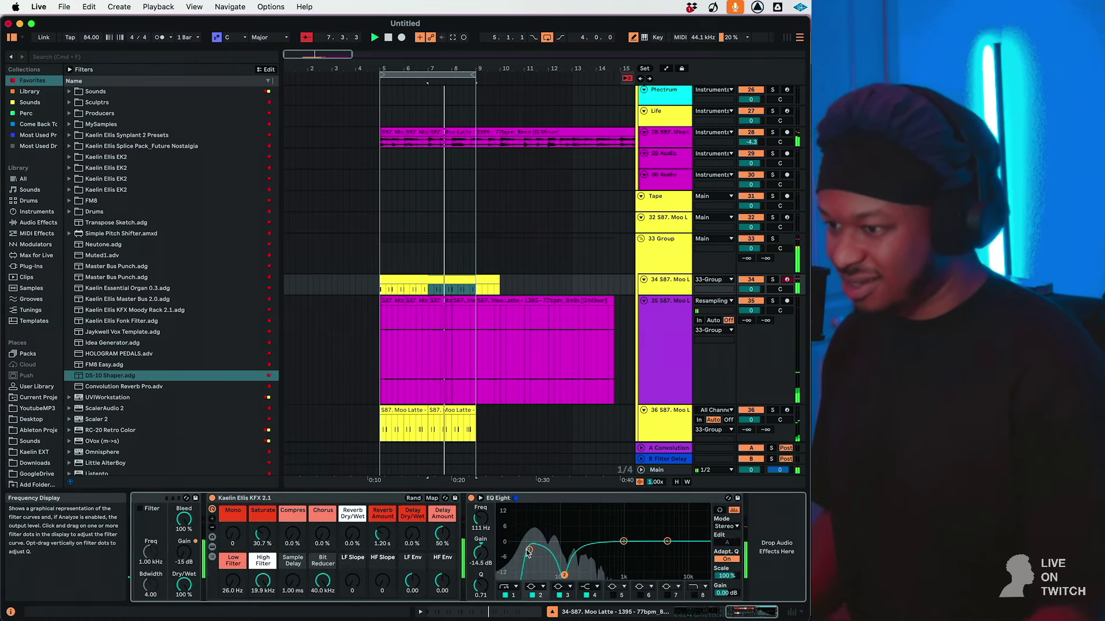
pyautogui.click(212, 547)
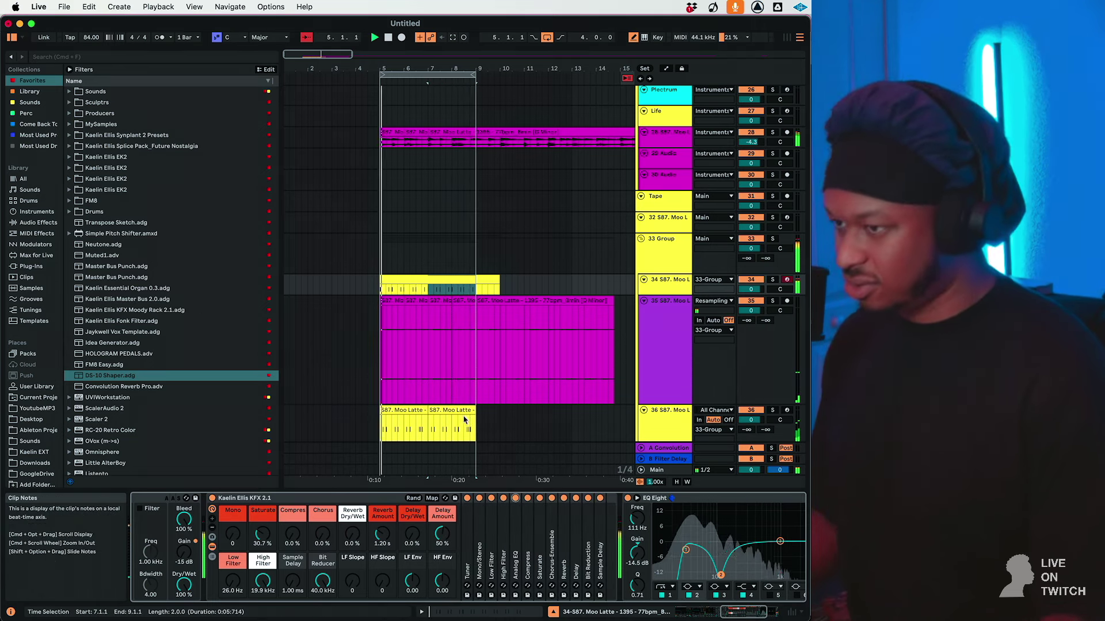
# Duplicate the looped four bars across all tracks and extend the loop region to bar 13.
pyautogui.scroll(1, 484, 370)
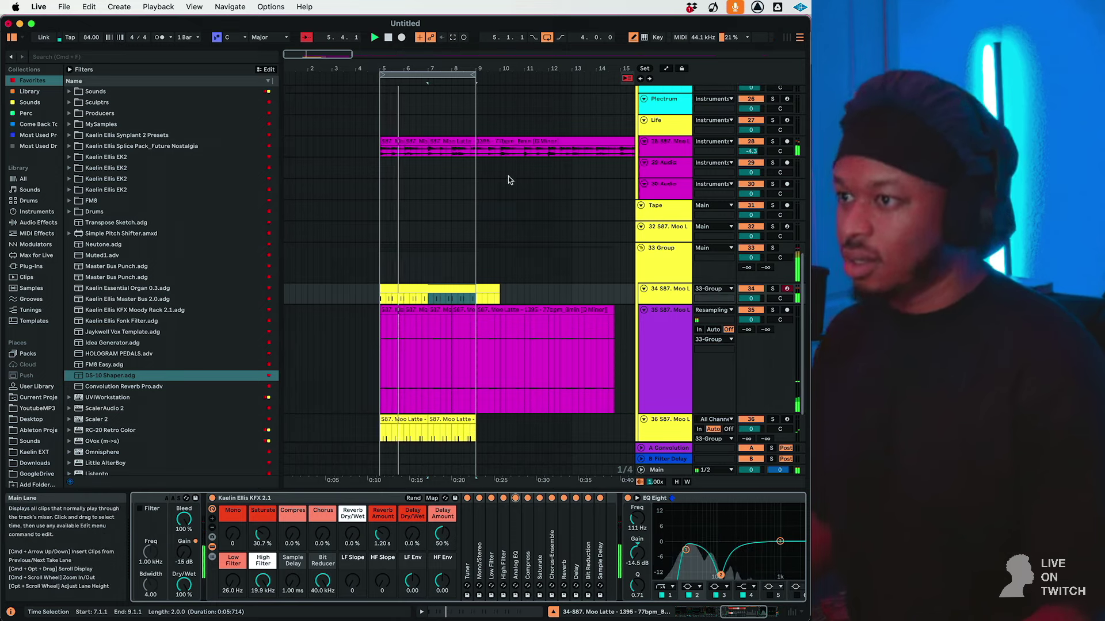
pyautogui.click(412, 76)
pyautogui.press('super+d')
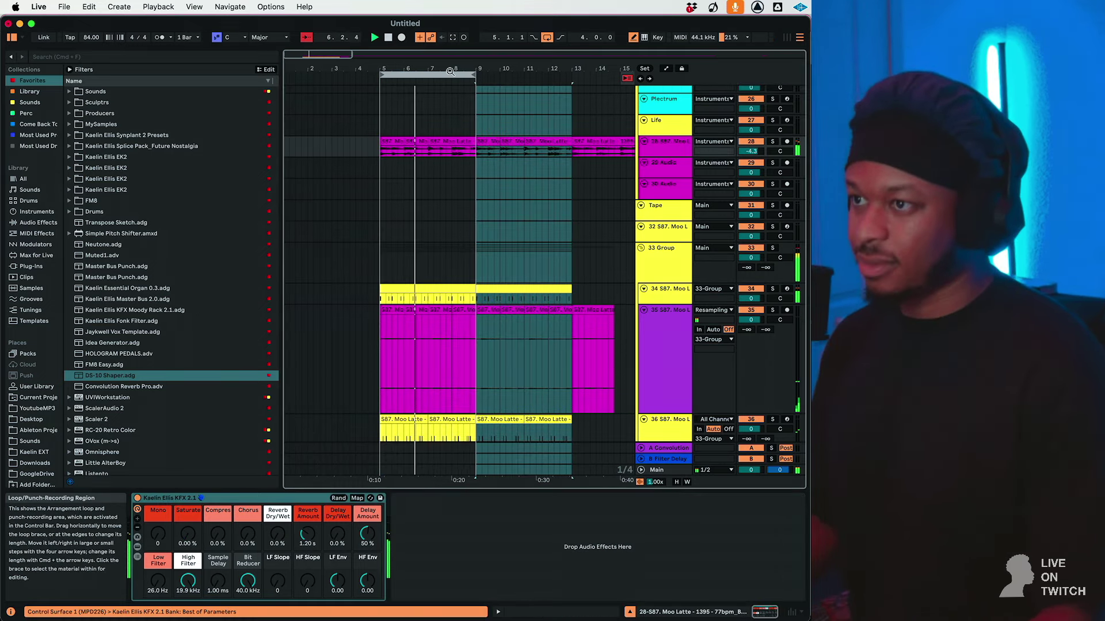
pyautogui.moveTo(473, 75); pyautogui.dragTo(572, 91)
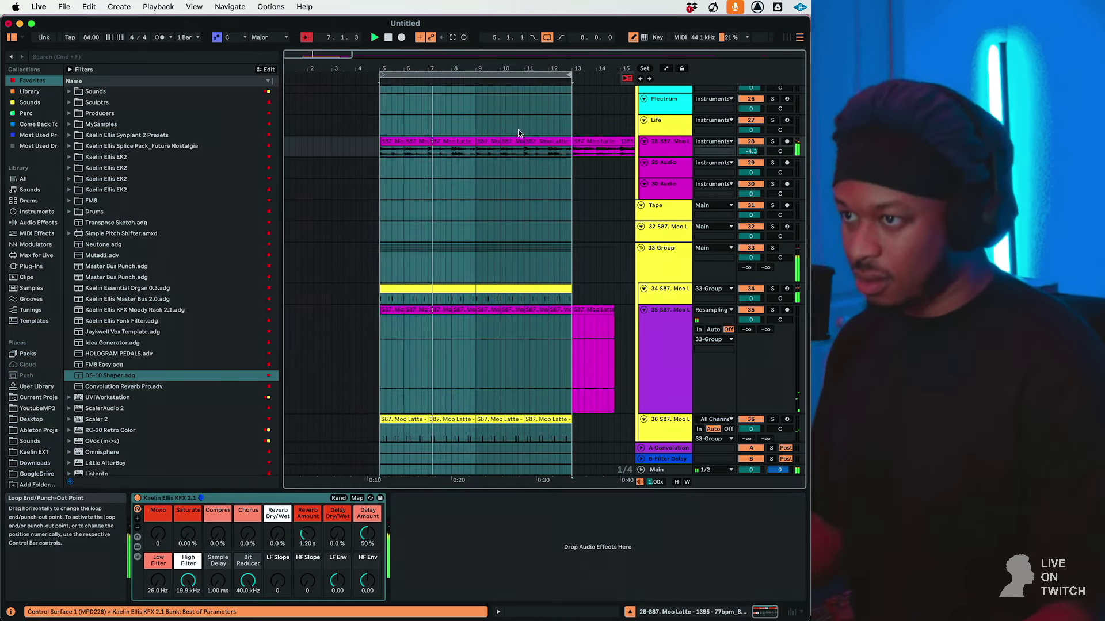
# On track 28, extend the Moo Latte clip that starts at bar 7 out to bar 13.
pyautogui.click(381, 140)
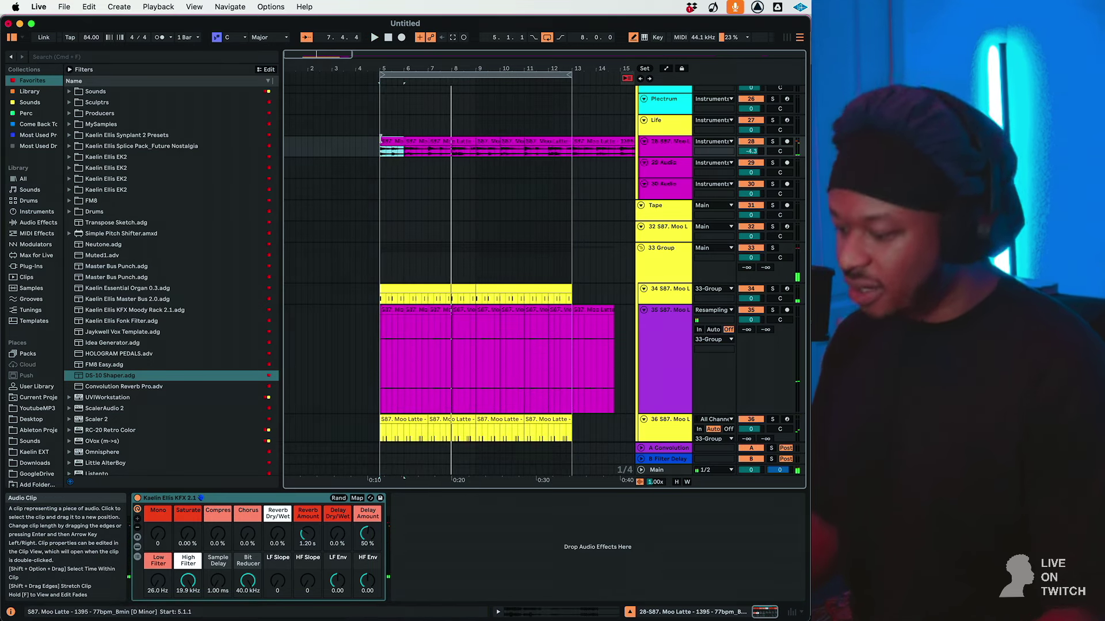
pyautogui.press('space')
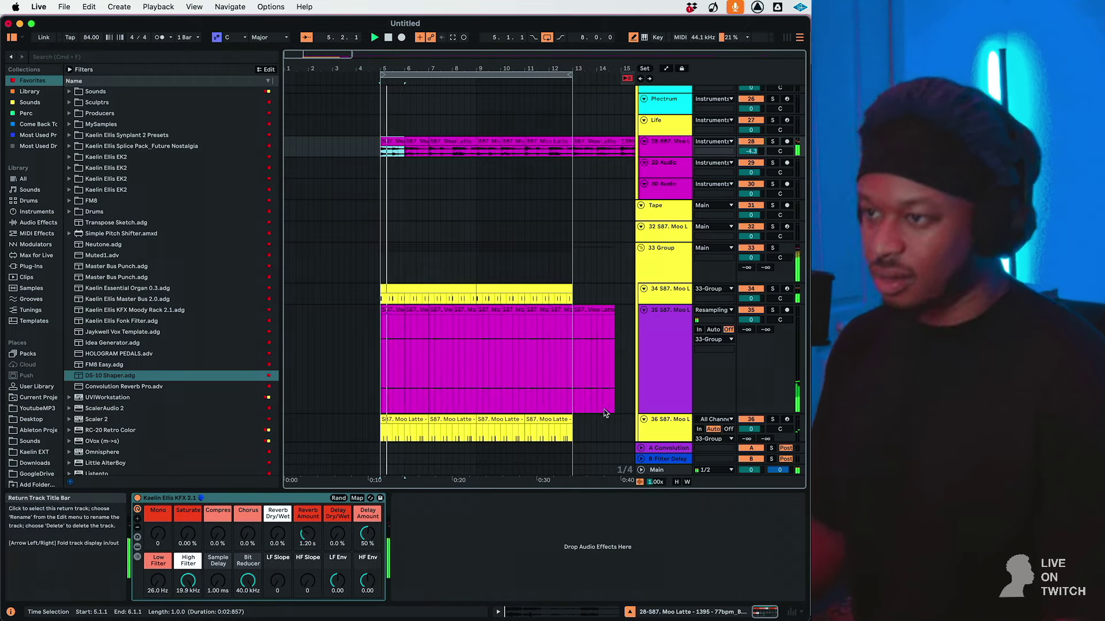
pyautogui.click(460, 290)
pyautogui.moveTo(429, 144); pyautogui.dragTo(470, 143)
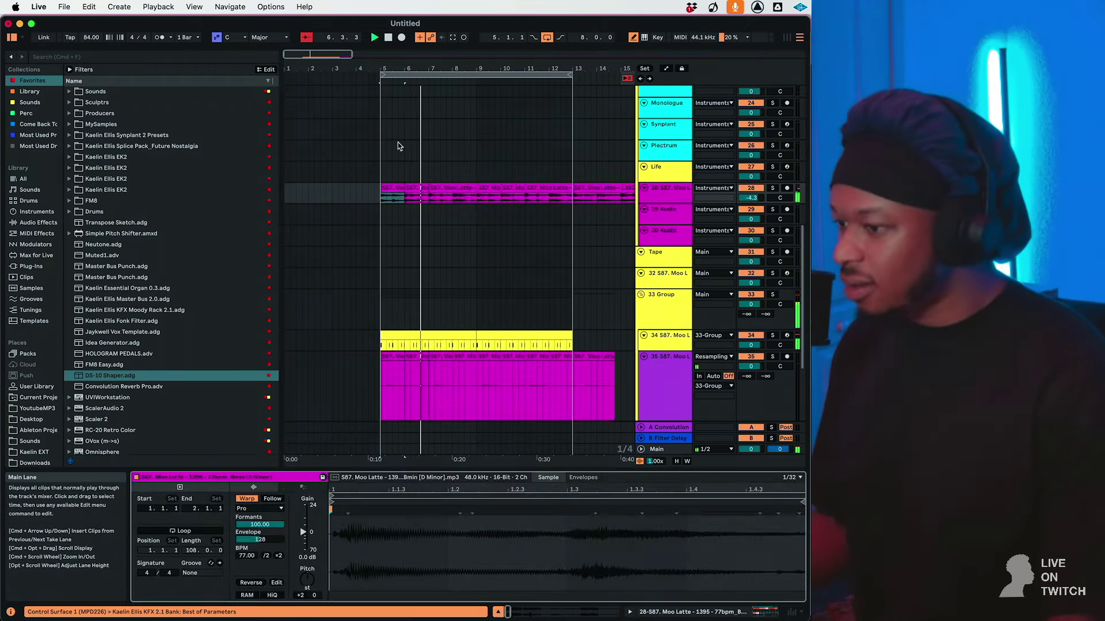
pyautogui.click(488, 192)
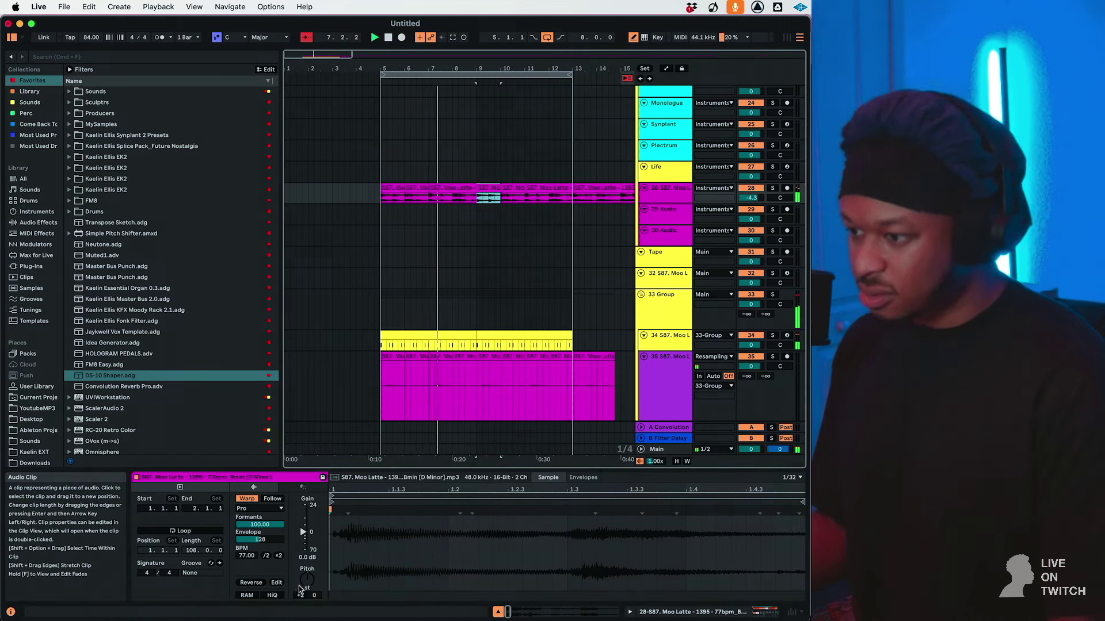
pyautogui.click(462, 190)
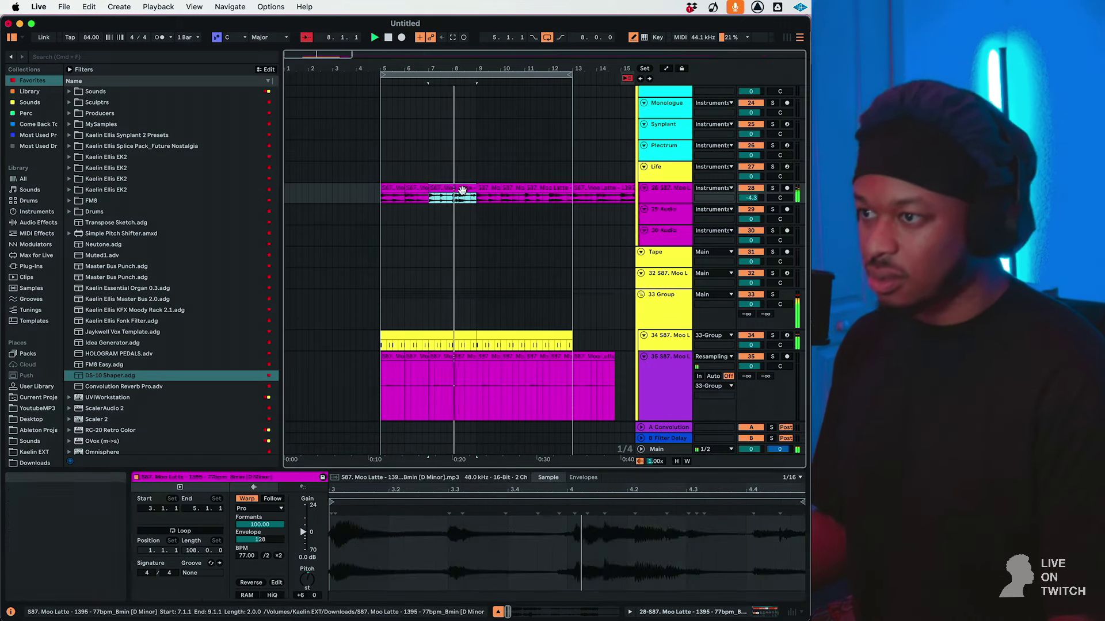
pyautogui.moveTo(476, 189); pyautogui.dragTo(572, 189)
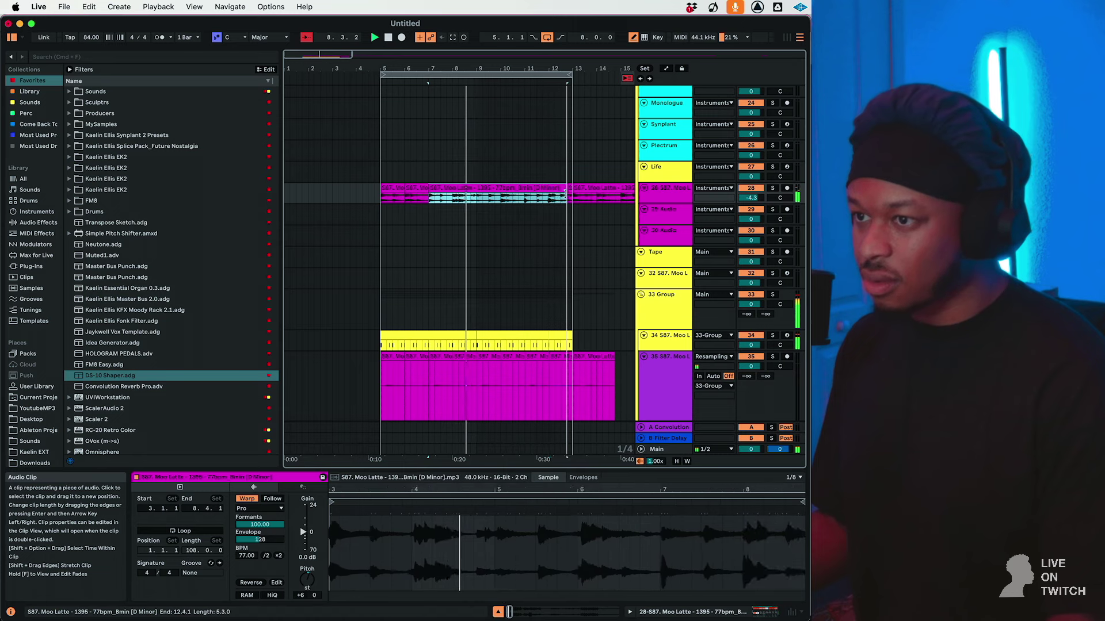
# Split track 28's extended clip at bars 9 and 11, and copy the bar 7 clip onto bars 11 to 13.
pyautogui.click(475, 199)
pyautogui.press('super+e')
pyautogui.click(483, 188)
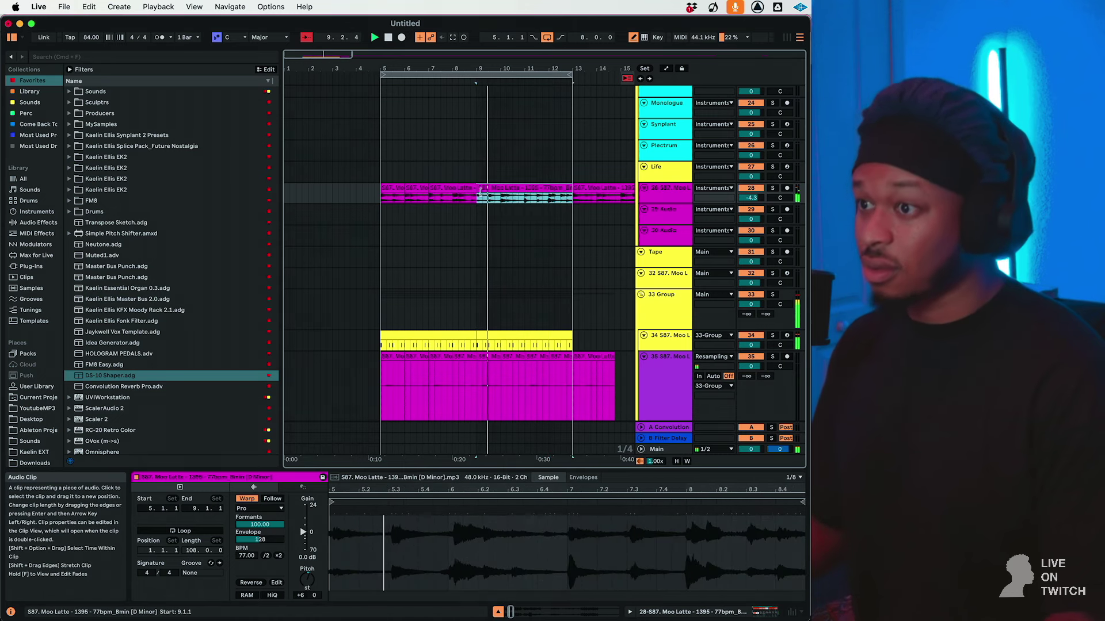
pyautogui.click(501, 202)
pyautogui.click(523, 197)
pyautogui.press('super+e')
pyautogui.moveTo(446, 190); pyautogui.dragTo(541, 191)
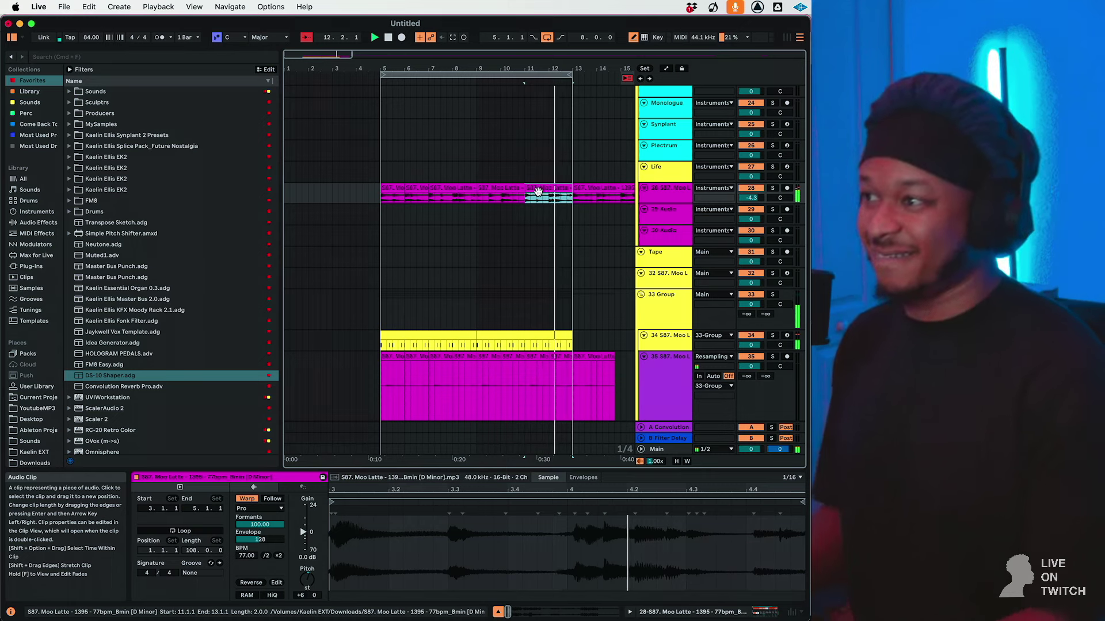
# Optimize the track heights to fit the Arrangement view.
pyautogui.hscroll(1, 546, 308)
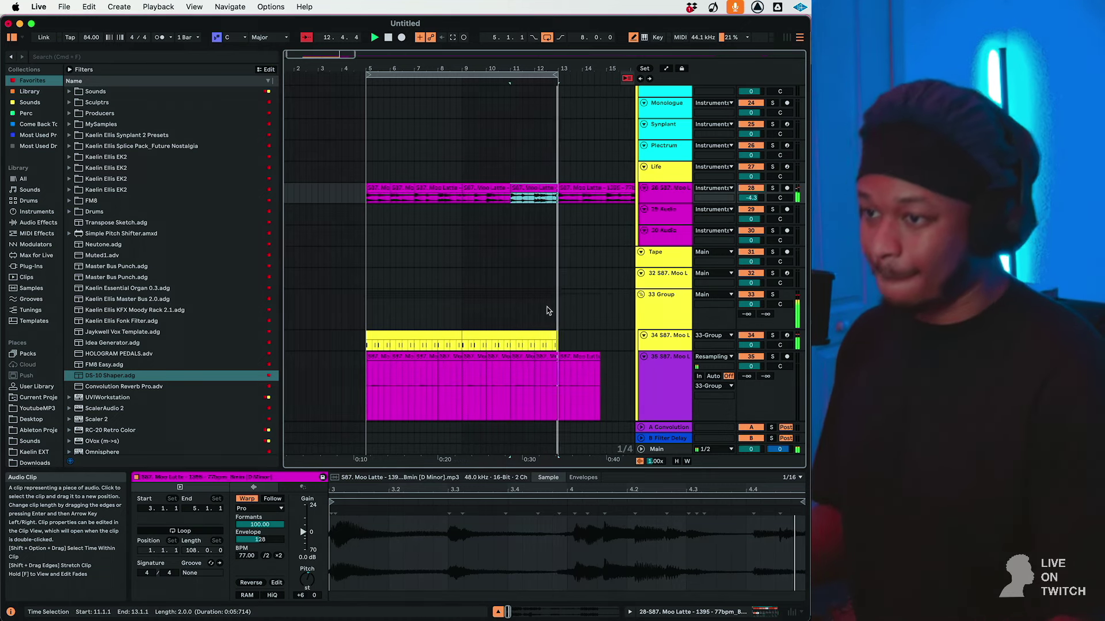
pyautogui.scroll(-5, 547, 308)
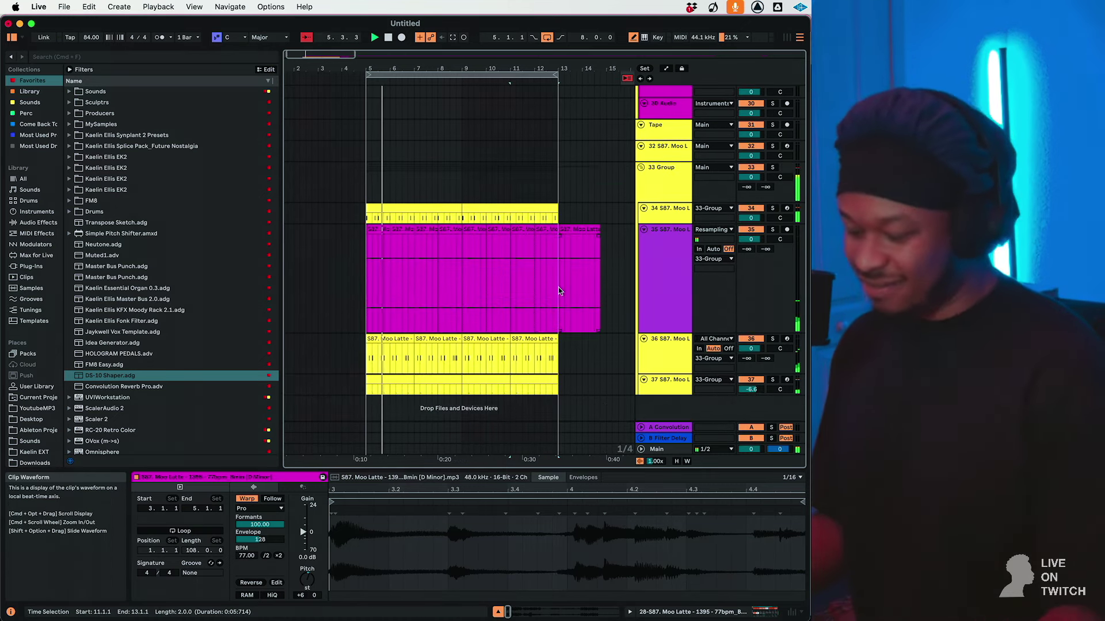
pyautogui.scroll(2, 563, 266)
pyautogui.scroll(5, 633, 195)
pyautogui.scroll(-6, 633, 172)
pyautogui.scroll(2, 608, 207)
pyautogui.hscroll(5, 608, 210)
pyautogui.scroll(-1, 608, 211)
pyautogui.hscroll(1, 608, 211)
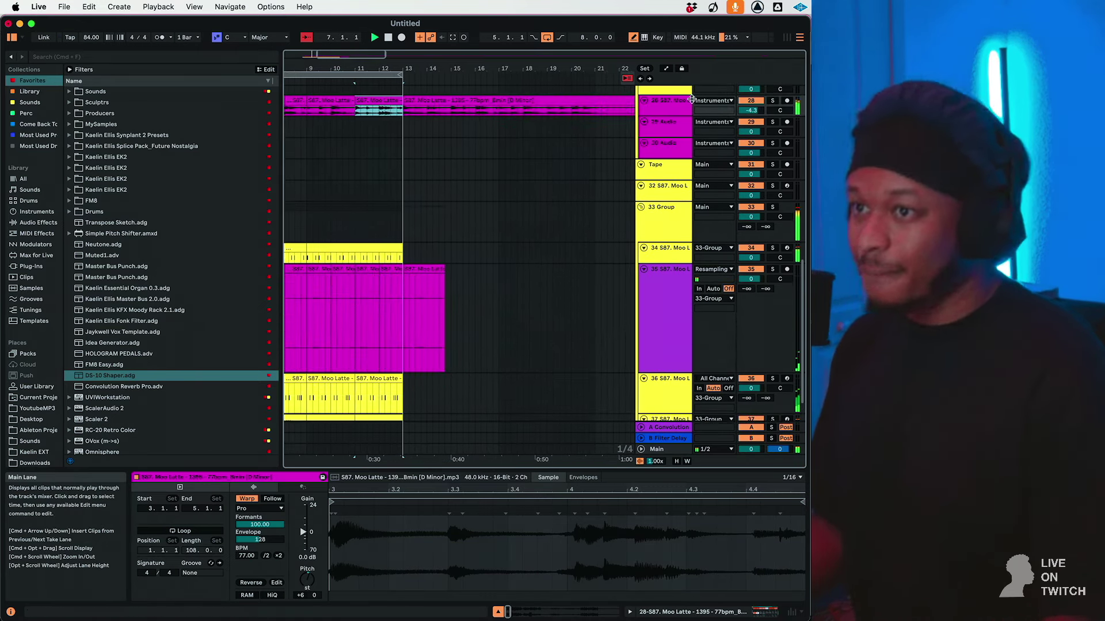
pyautogui.click(677, 461)
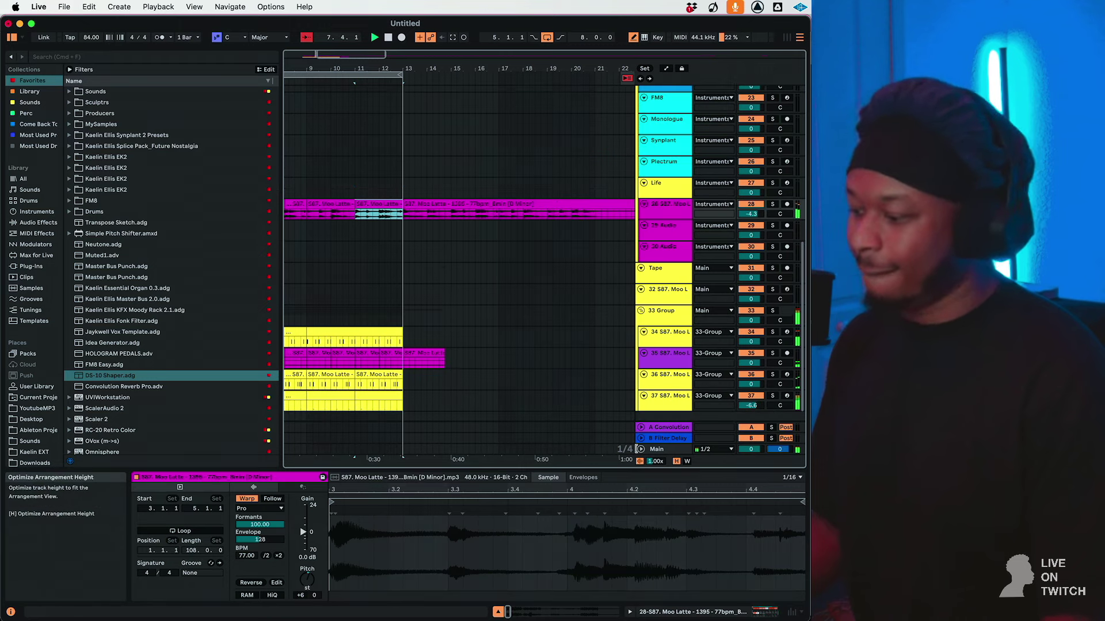
# Lower the volume of track 35 in the 33 Group to -3.5 dB.
pyautogui.hscroll(-5, 452, 332)
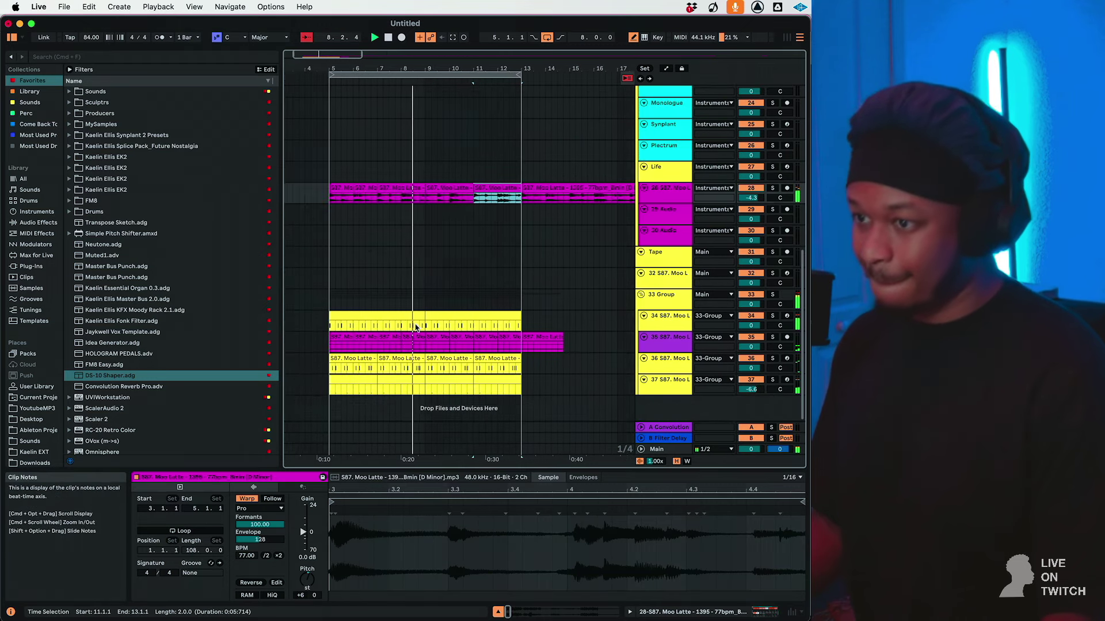
pyautogui.click(670, 302)
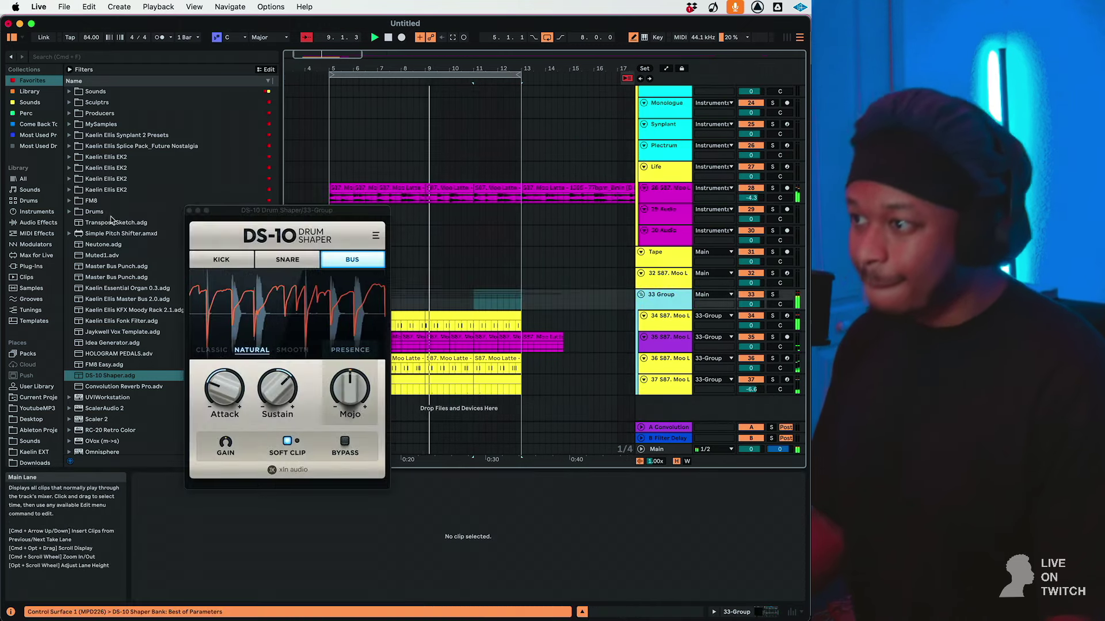
pyautogui.click(190, 211)
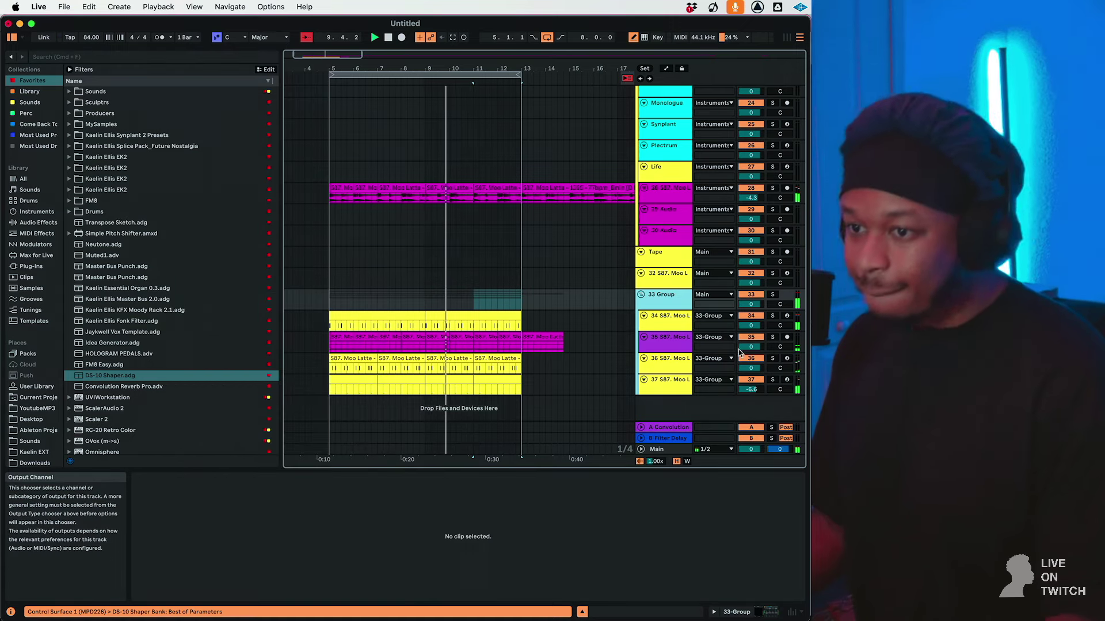
pyautogui.moveTo(751, 346); pyautogui.dragTo(751, 348)
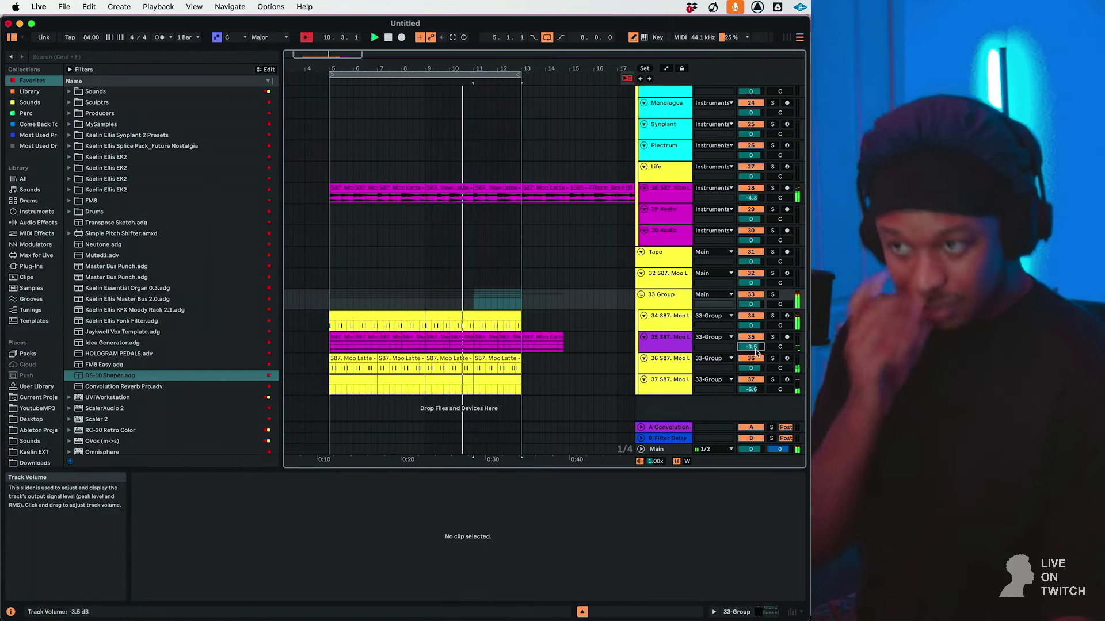
# Show track 28's effects rack and play the loop from bar 5 to check the balance.
pyautogui.click(660, 192)
pyautogui.doubleClick(660, 192)
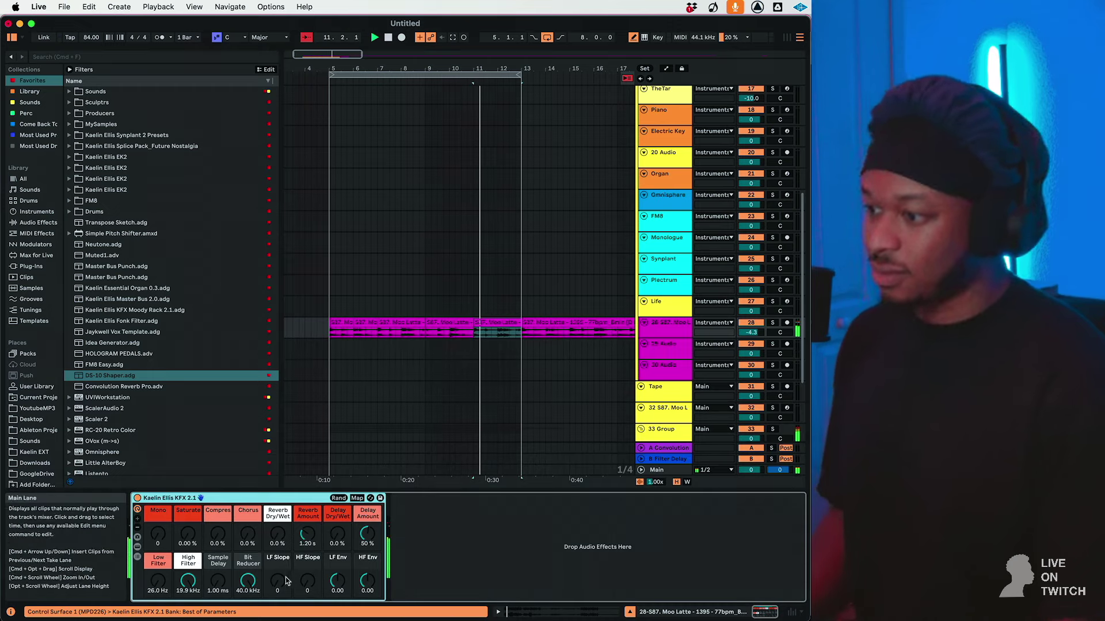
pyautogui.click(565, 364)
pyautogui.click(586, 347)
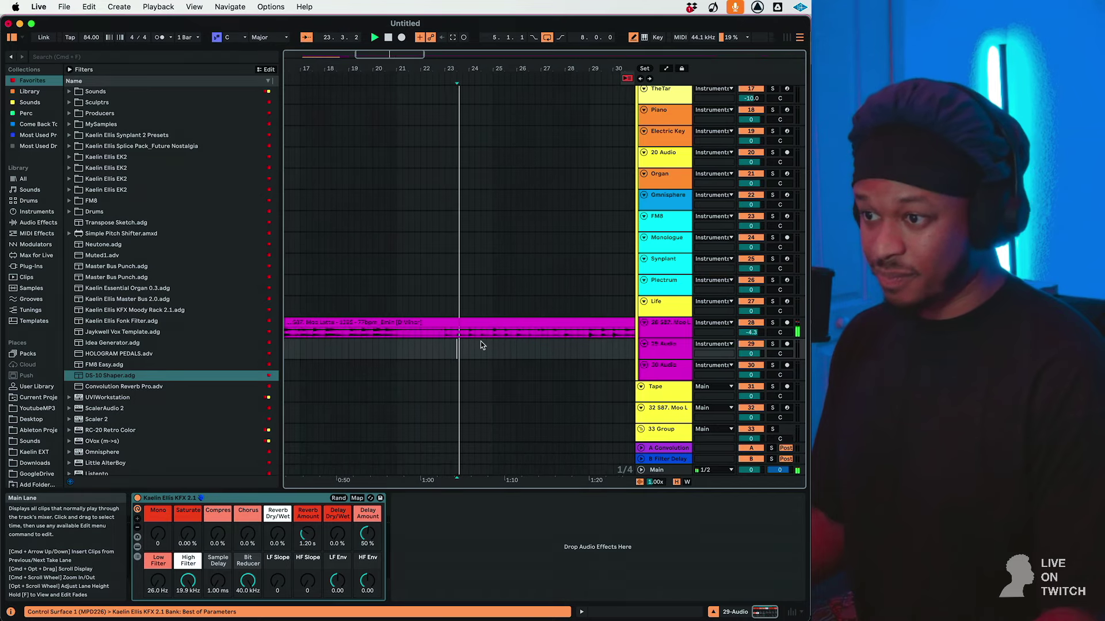
pyautogui.click(452, 344)
pyautogui.click(450, 336)
pyautogui.hscroll(-10, 449, 339)
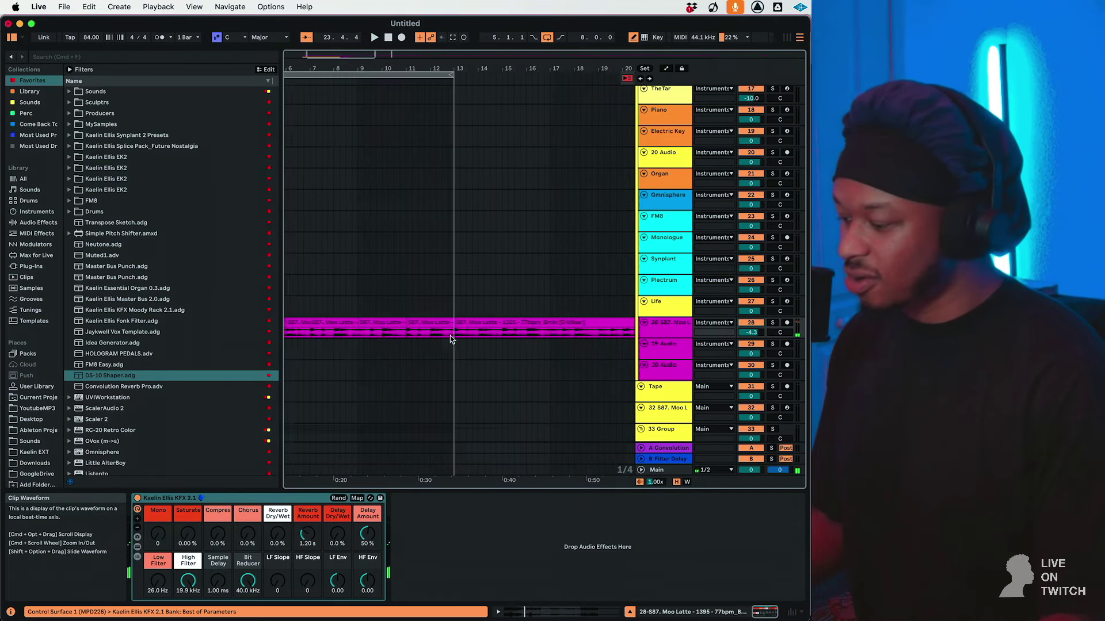
pyautogui.hscroll(-4, 397, 340)
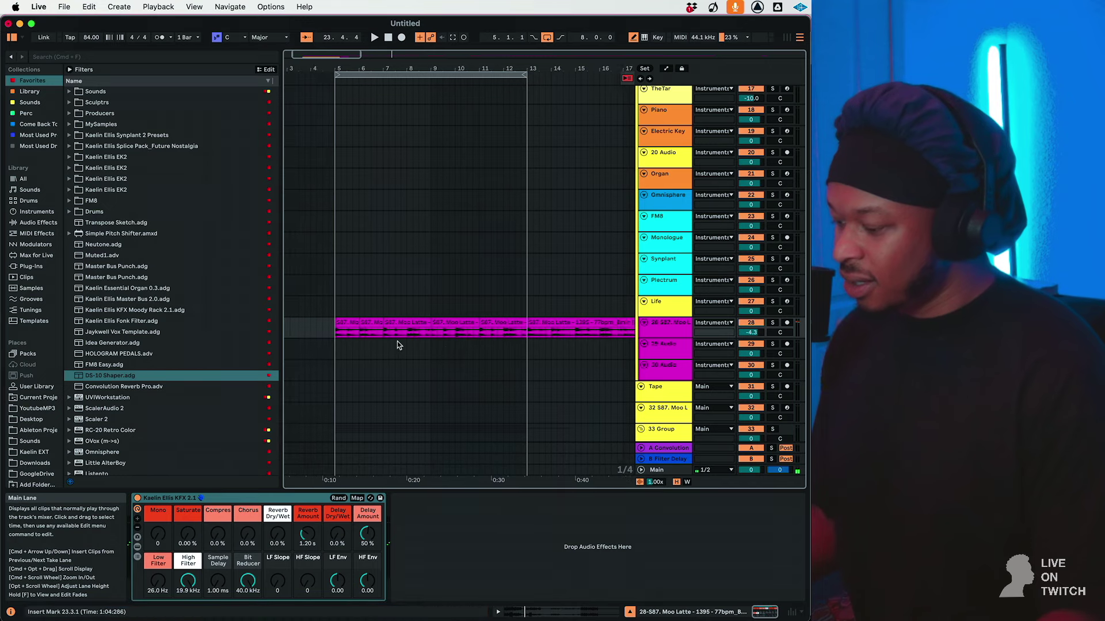
pyautogui.scroll(1, 397, 341)
pyautogui.click(397, 341)
pyautogui.press('space')
pyautogui.scroll(-1, 465, 366)
pyautogui.scroll(-4, 466, 366)
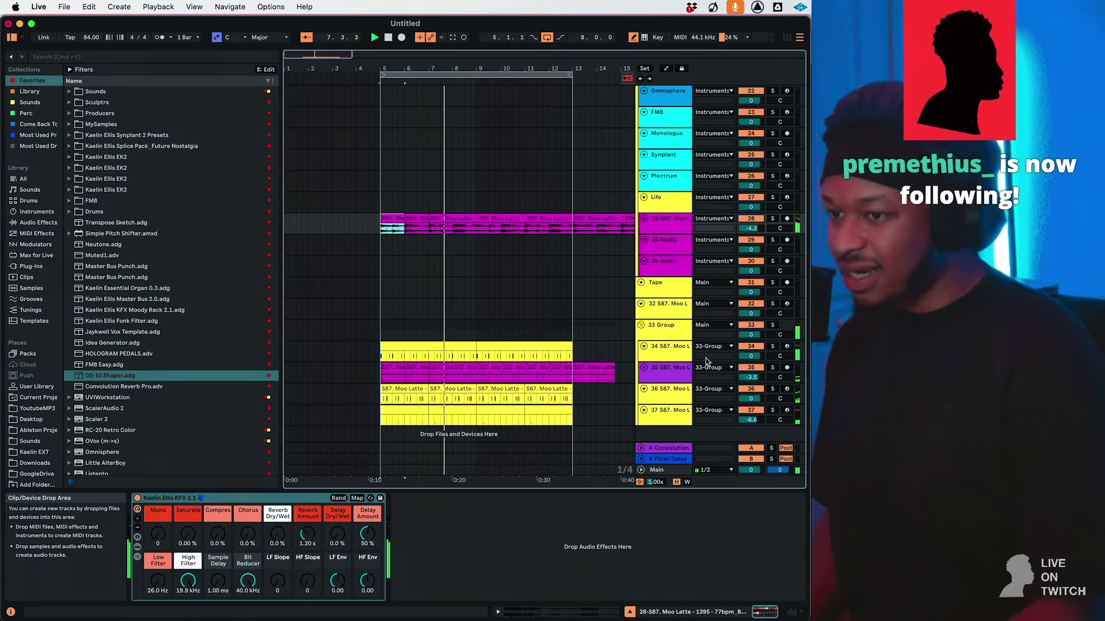
# Add Guitar Rig 6 MFX after the DS-10 Shaper on the 33 Group.
pyautogui.click(655, 331)
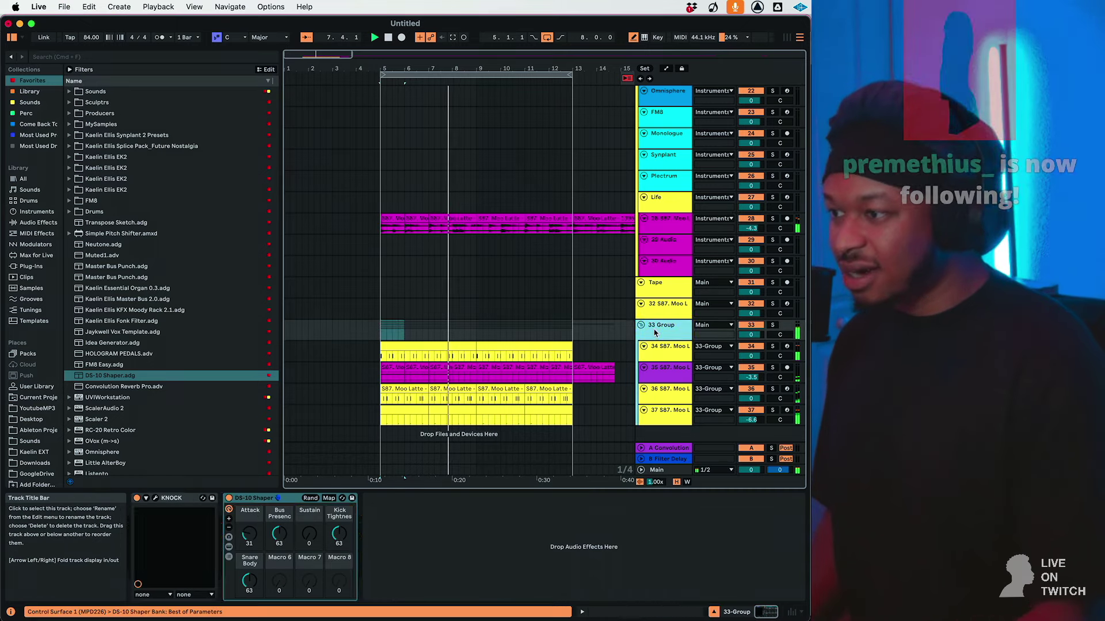
pyautogui.scroll(-5, 126, 413)
pyautogui.click(118, 414)
pyautogui.doubleClick(119, 414)
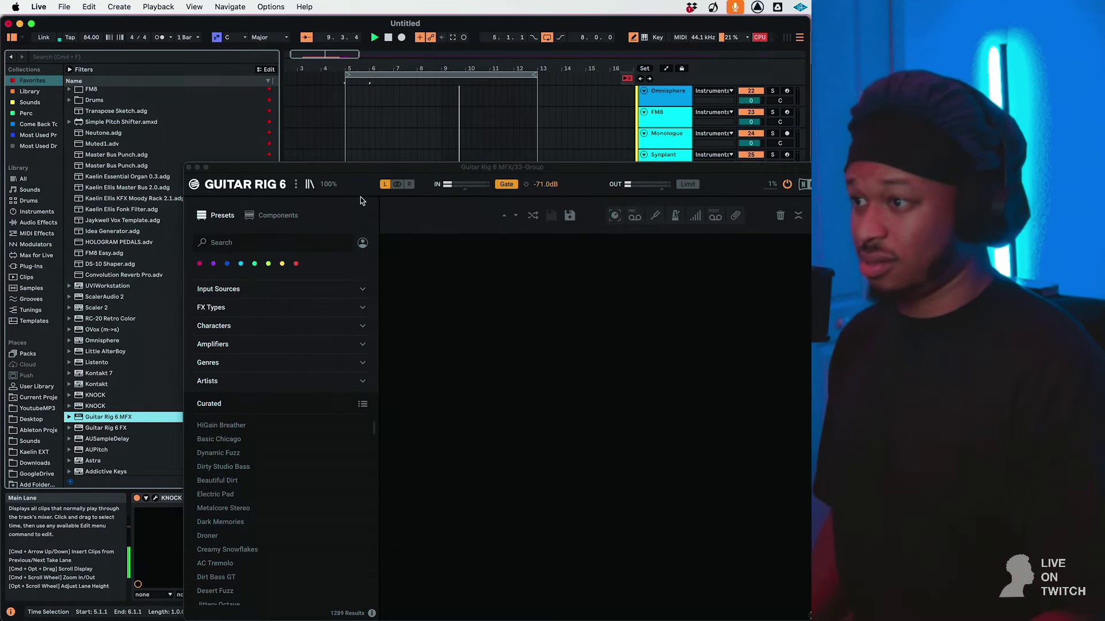
pyautogui.moveTo(344, 168); pyautogui.dragTo(250, 103)
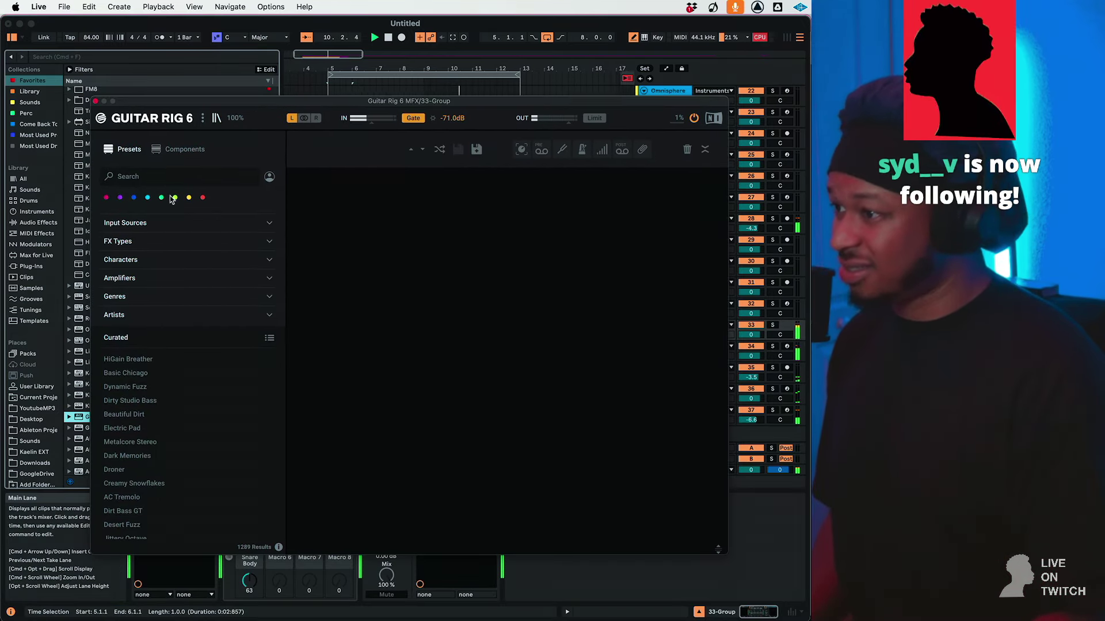
# Filter the Guitar Rig presets to the Mixbus input source and load Wide Lo-Fi Master, closing the plug-in window.
pyautogui.click(156, 222)
pyautogui.click(231, 238)
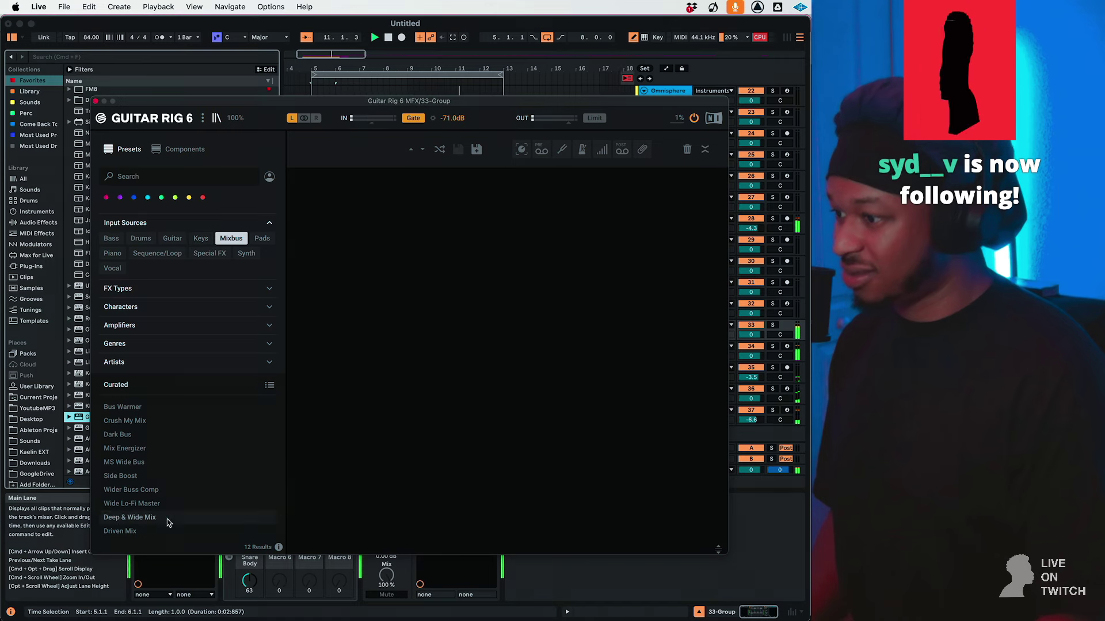
pyautogui.click(132, 503)
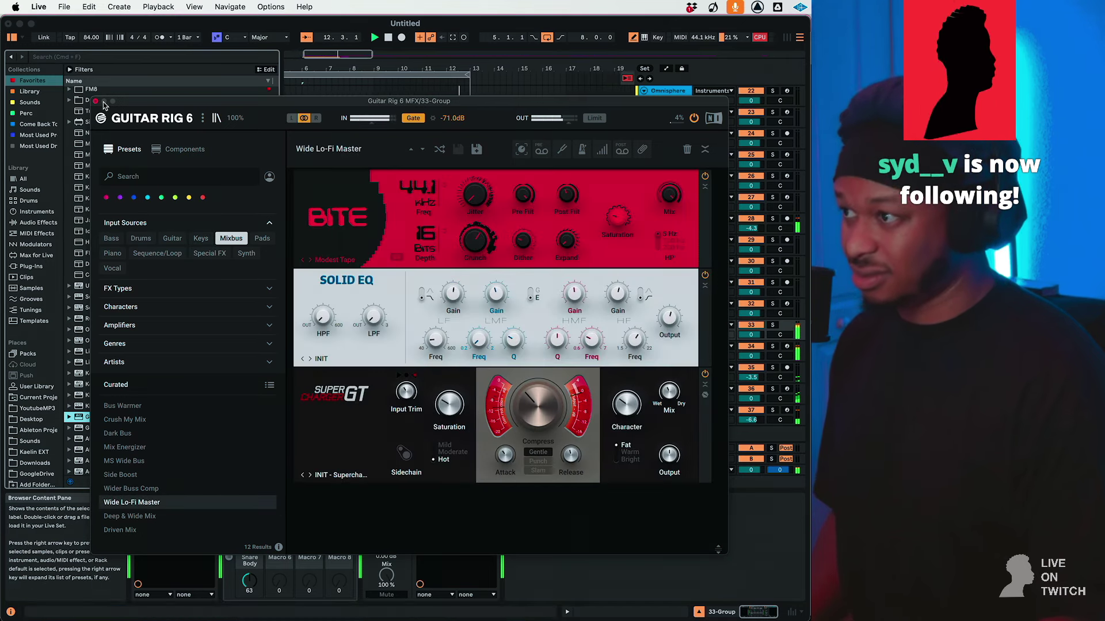
pyautogui.click(96, 101)
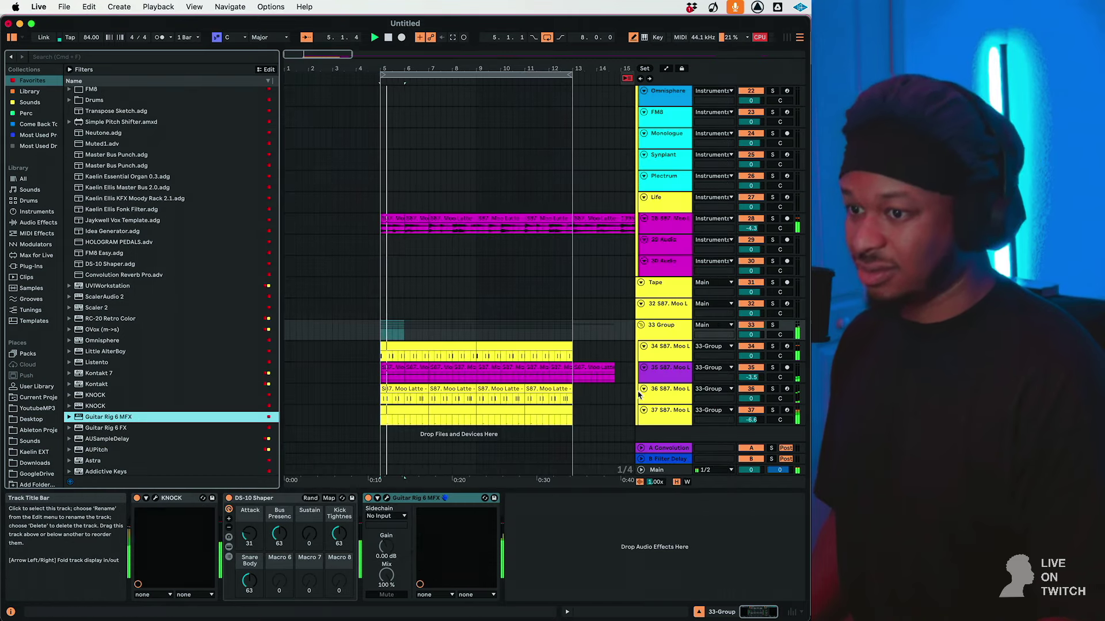
# Raise the Saturate amount of the Kaelin Ellis KFX 2.1 rack on track 36 to 29.1 %.
pyautogui.moveTo(452, 594); pyautogui.dragTo(452, 581)
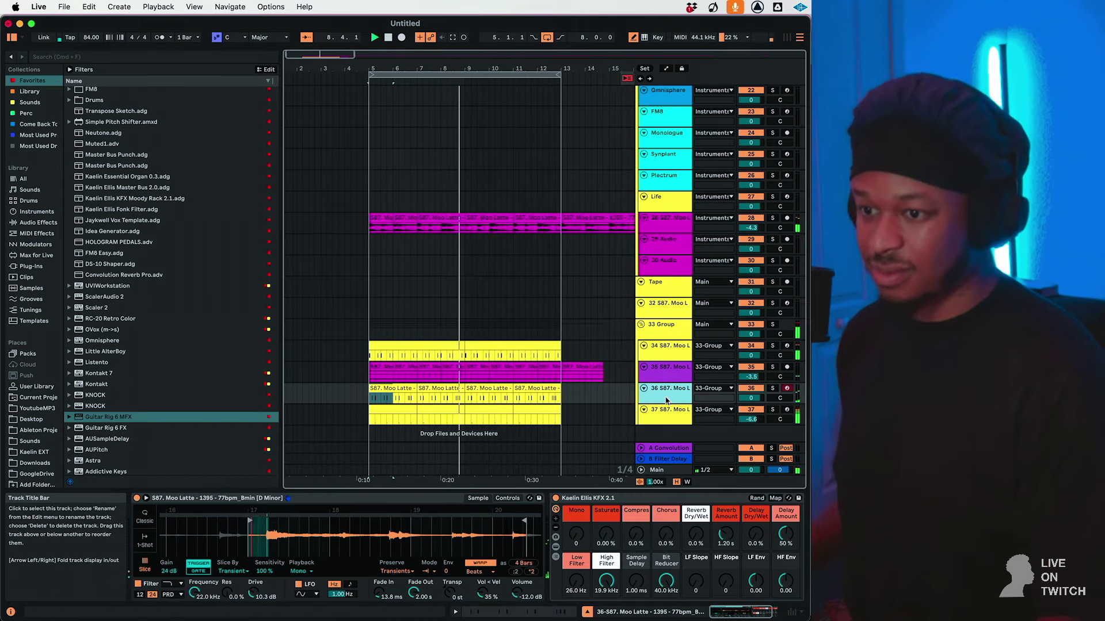
pyautogui.moveTo(606, 534); pyautogui.dragTo(606, 511)
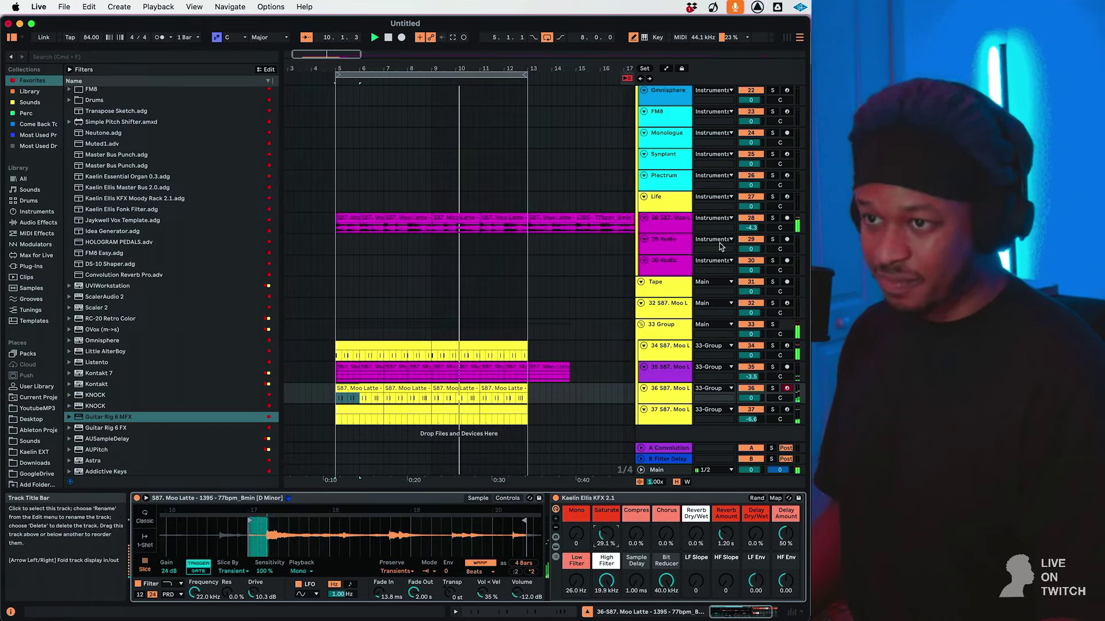
# Lower track 28's volume to -6.6 dB and set its rack's Analog EQ GainMid to -3.06 dB.
pyautogui.moveTo(752, 228); pyautogui.dragTo(752, 237)
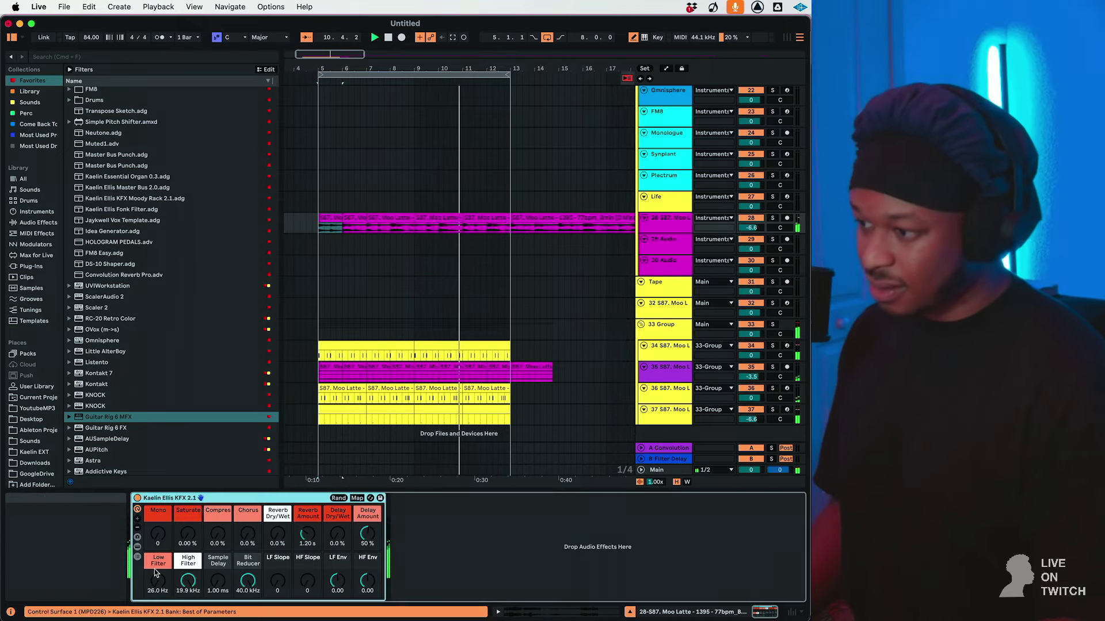
pyautogui.click(137, 556)
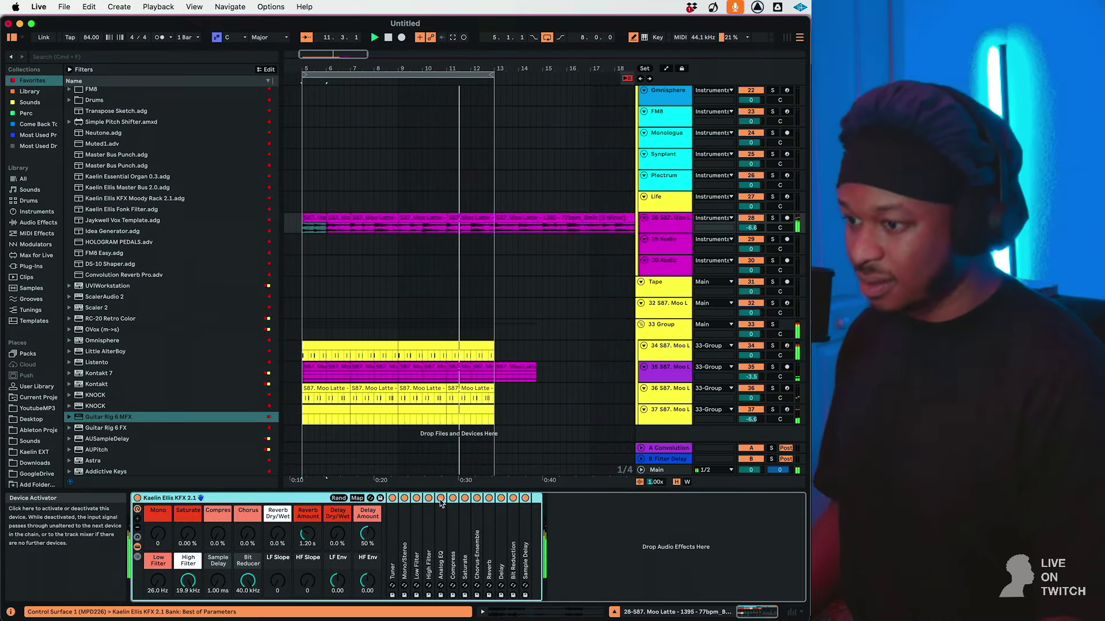
pyautogui.click(455, 535)
pyautogui.moveTo(477, 527)
pyautogui.mouseDown()
pyautogui.moveTo(478, 546)
pyautogui.moveTo(478, 530)
pyautogui.mouseUp()
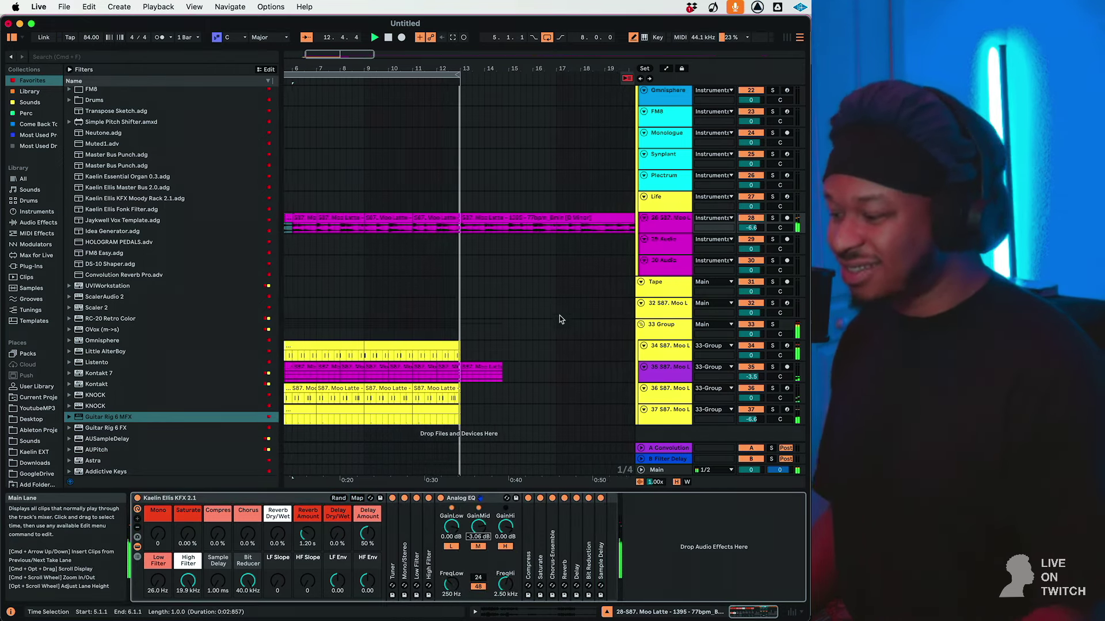
# Insert an audio track below track 35, set its input to Ext. In channel 2, and arm it for recording.
pyautogui.scroll(-1, 558, 315)
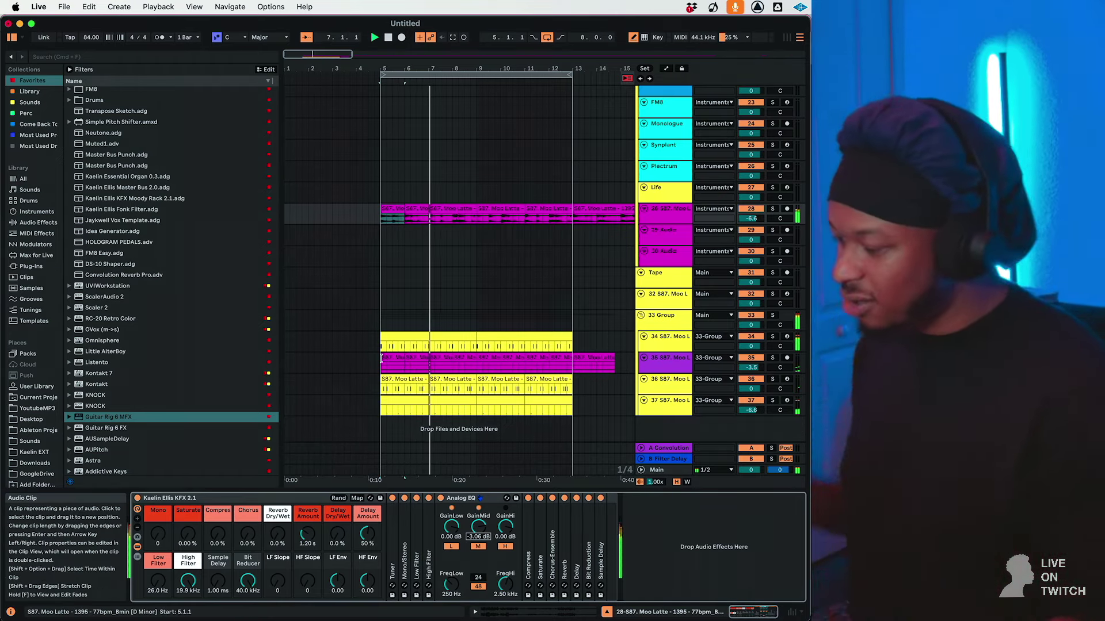
pyautogui.click(662, 368)
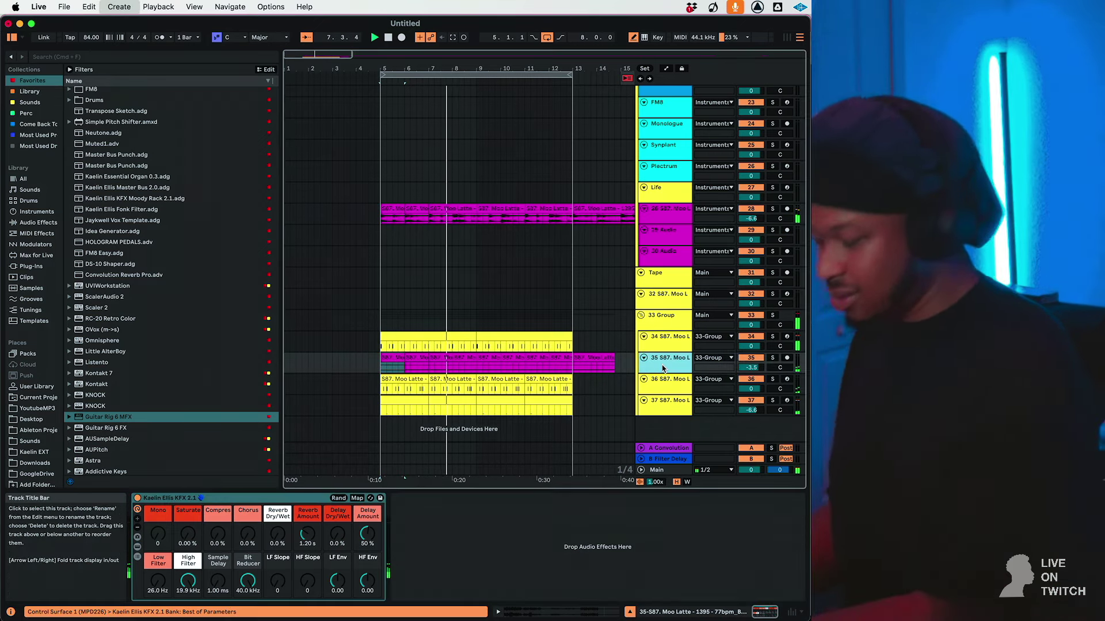
pyautogui.press('super+t')
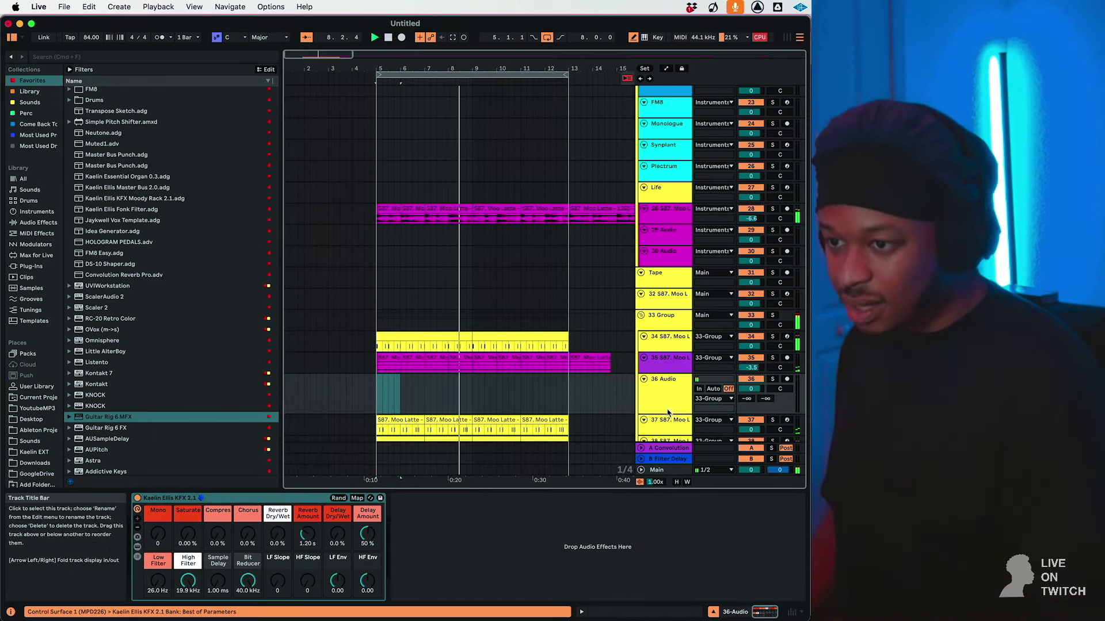
pyautogui.click(712, 379)
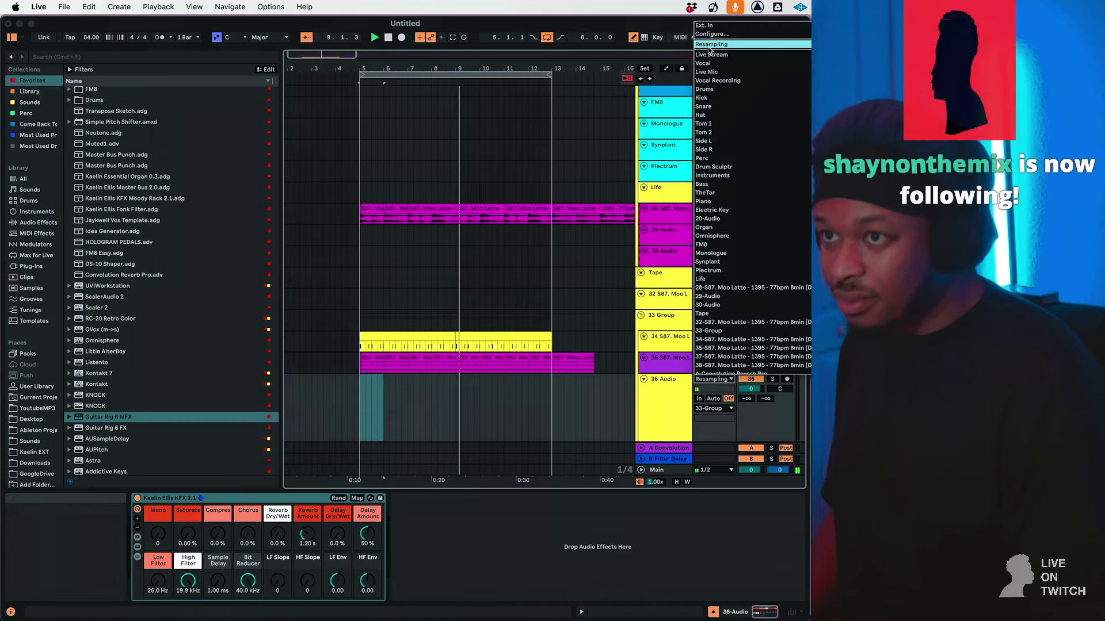
pyautogui.click(706, 25)
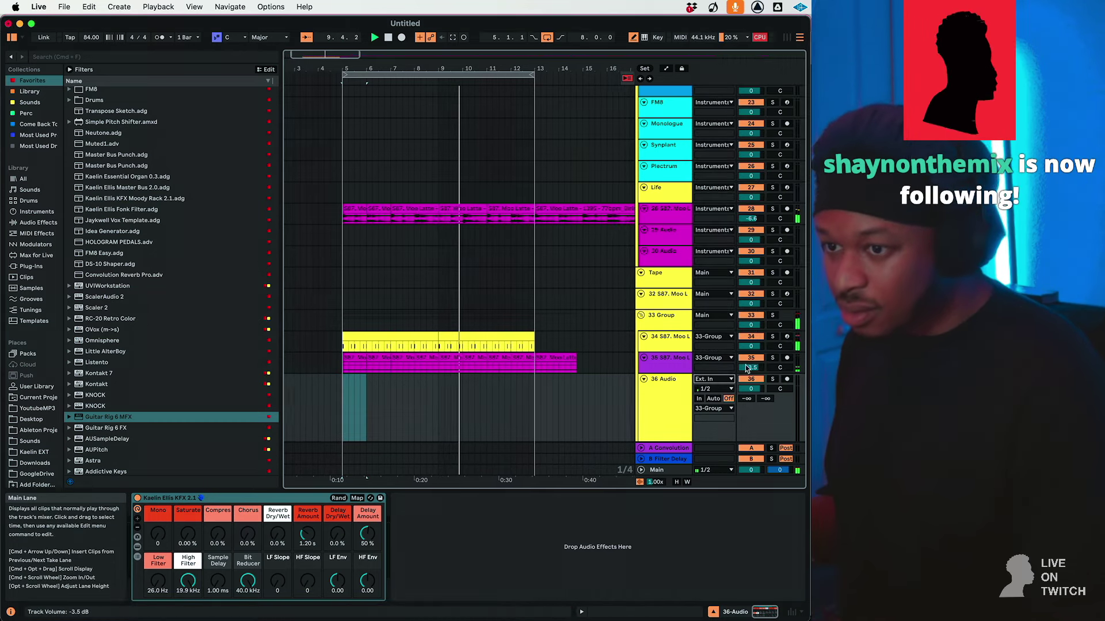
pyautogui.click(707, 389)
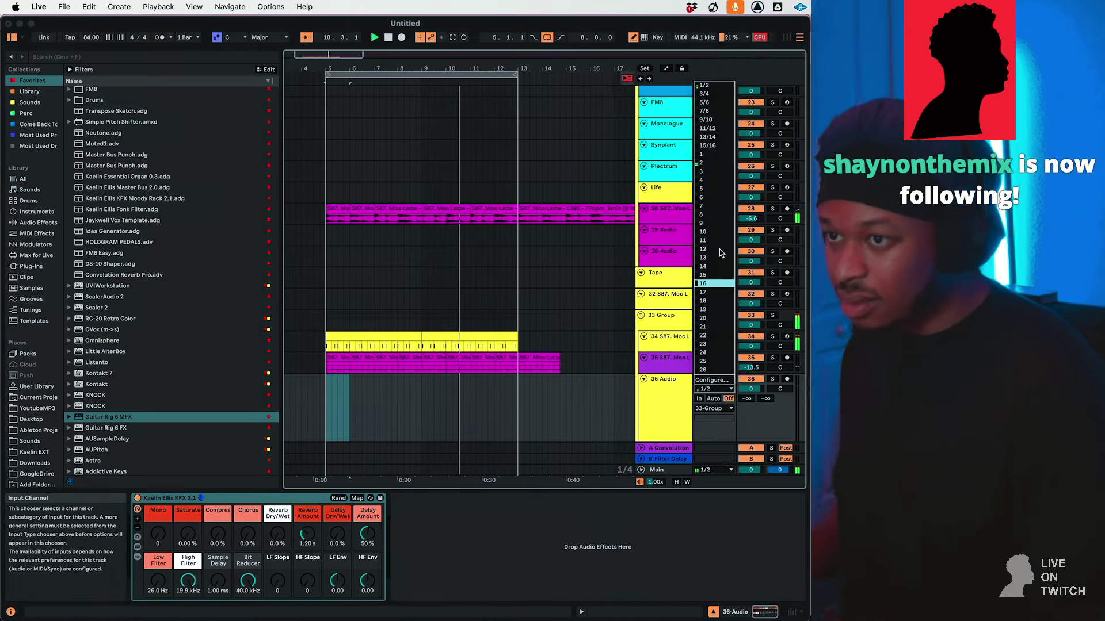
pyautogui.click(703, 164)
pyautogui.click(786, 379)
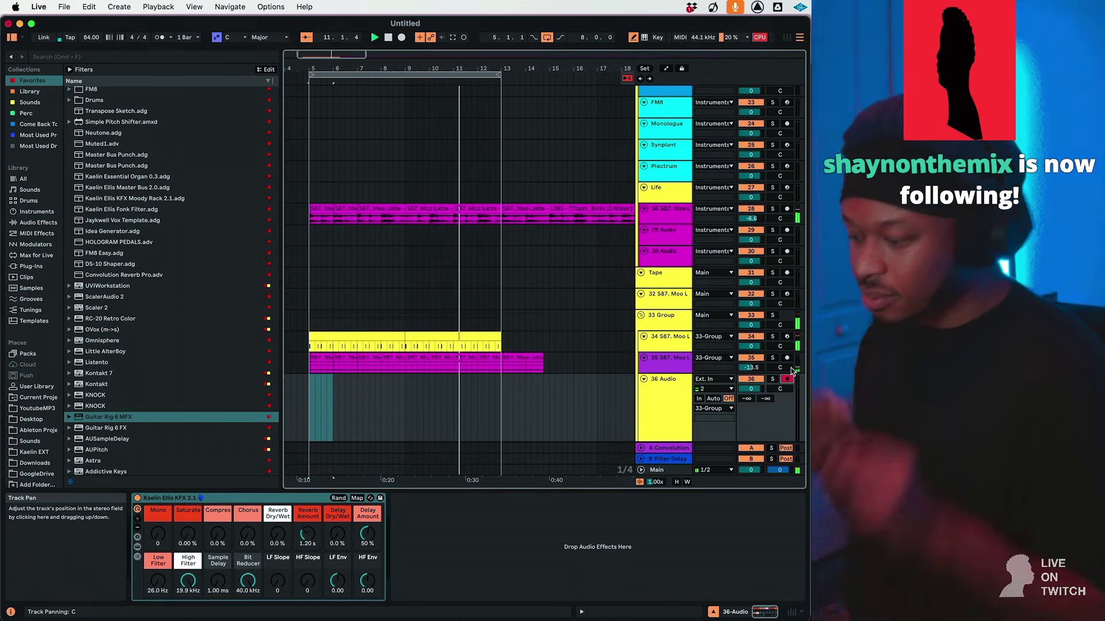
# Record the external input onto track 36 over the playing loop, deactivating track 28 before ending the take.
pyautogui.press('F9')
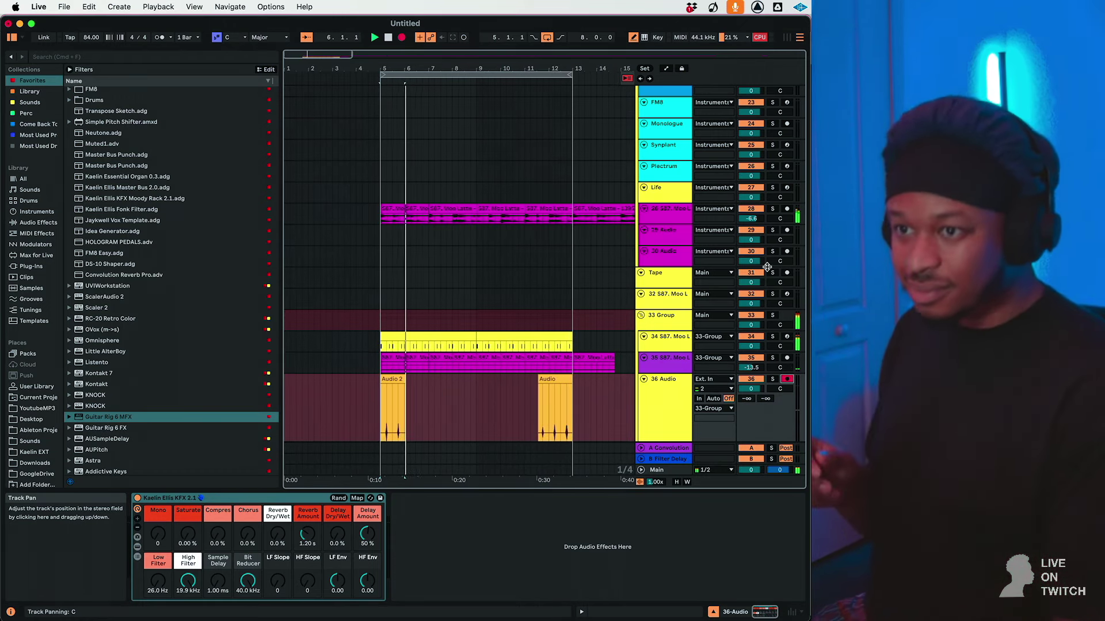
pyautogui.click(751, 209)
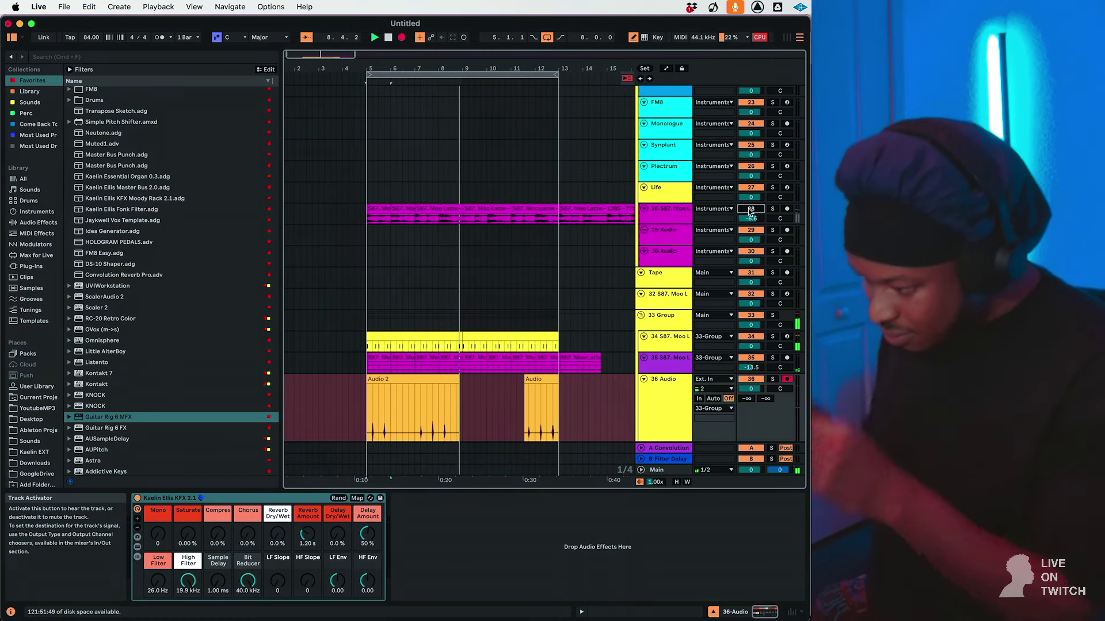
pyautogui.press('F9')
pyautogui.press('space')
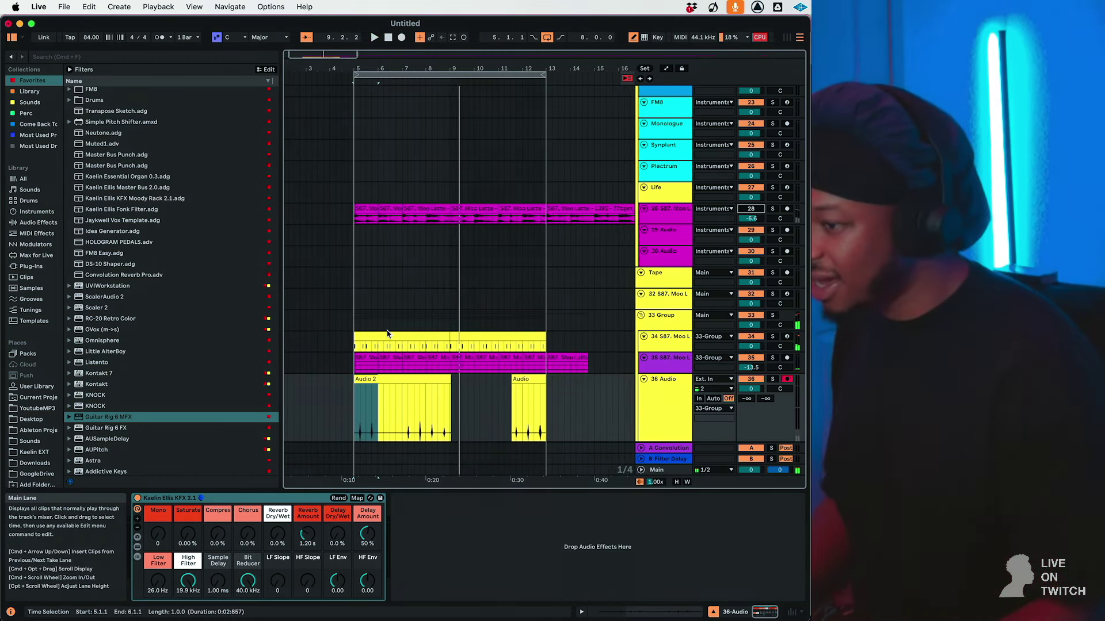
# Split the recorded Audio 2 clip on track 36 at bar 7 and restart playback from there.
pyautogui.click(398, 406)
pyautogui.press('space')
pyautogui.press('super+e')
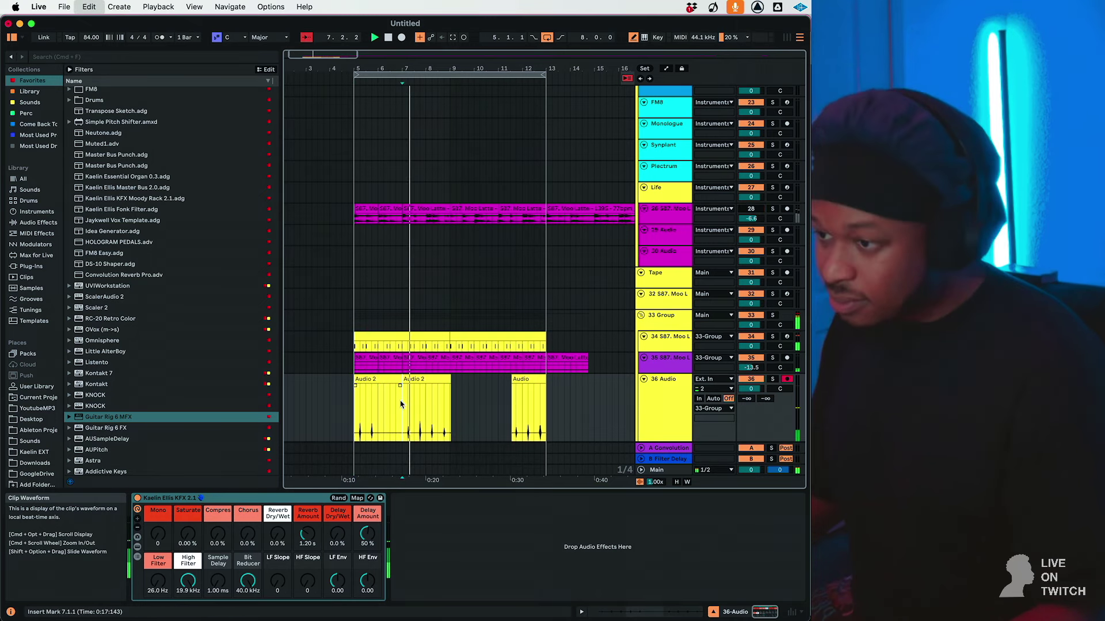
pyautogui.moveTo(424, 379); pyautogui.dragTo(378, 389)
pyautogui.press('super+d')
pyautogui.press('super+d')
pyautogui.press('super+d')
pyautogui.press('super+z')
pyautogui.press('super+z')
pyautogui.press('super+z')
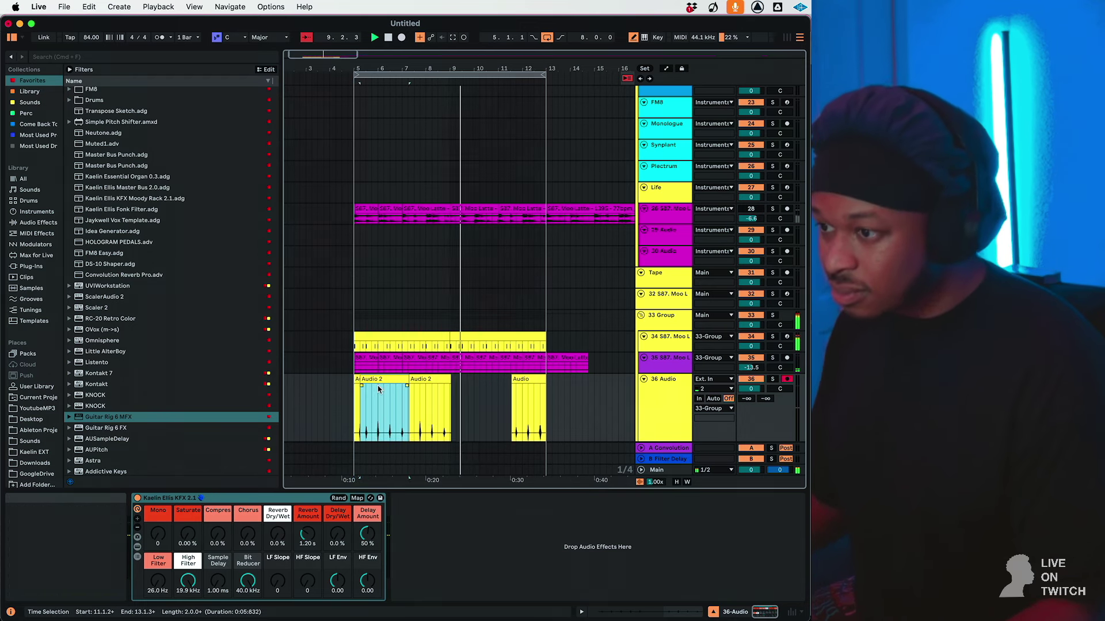
# Keep the two-bar Audio 2 clip at bar 5 and delete the remaining recorded clips after it on track 36.
pyautogui.click(400, 379)
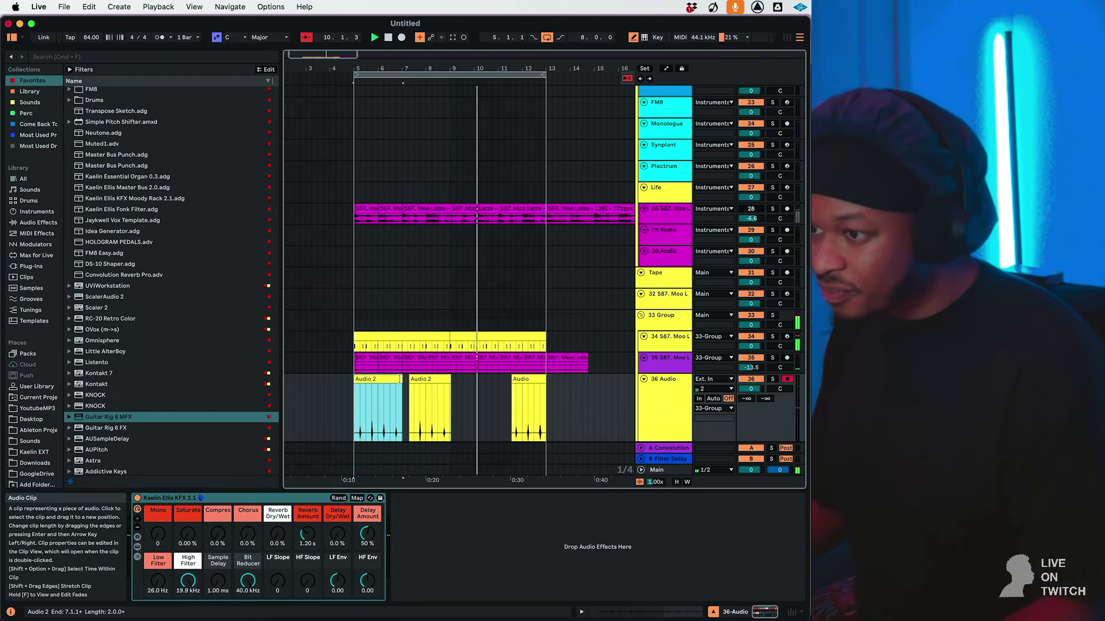
pyautogui.click(417, 380)
pyautogui.keyDown('shift'); pyautogui.click(562, 392); pyautogui.keyUp('shift')
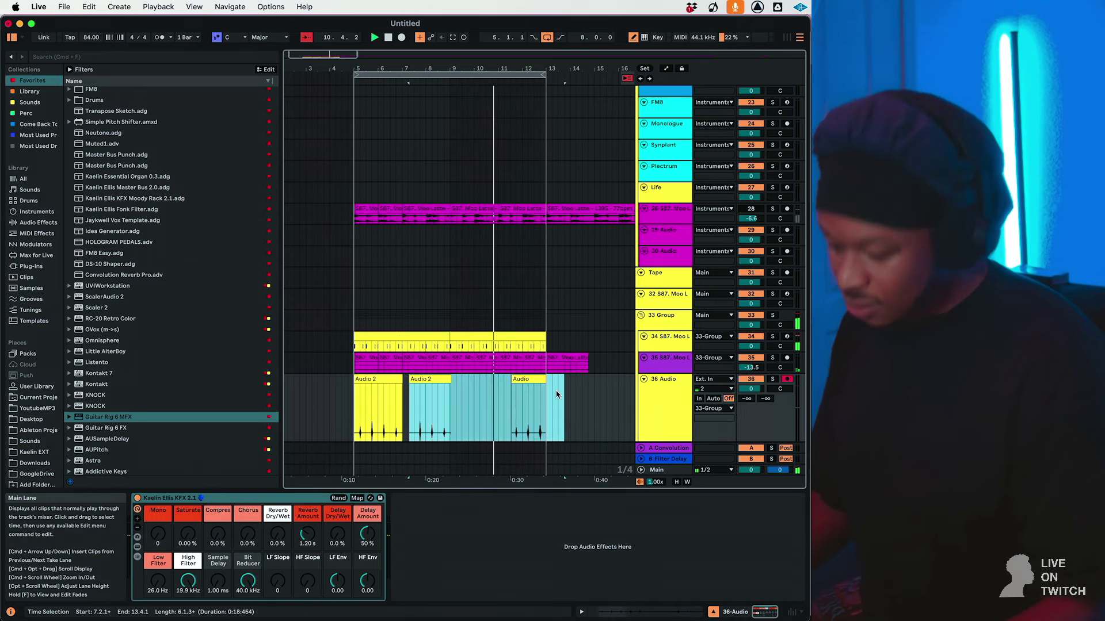
pyautogui.press('BackSpace')
# Duplicate the two-bar Audio 2 clip on track 36 three times to fill bars 5 to 13.
pyautogui.click(379, 397)
pyautogui.press('super+d')
pyautogui.press('super+d')
pyautogui.press('super+d')
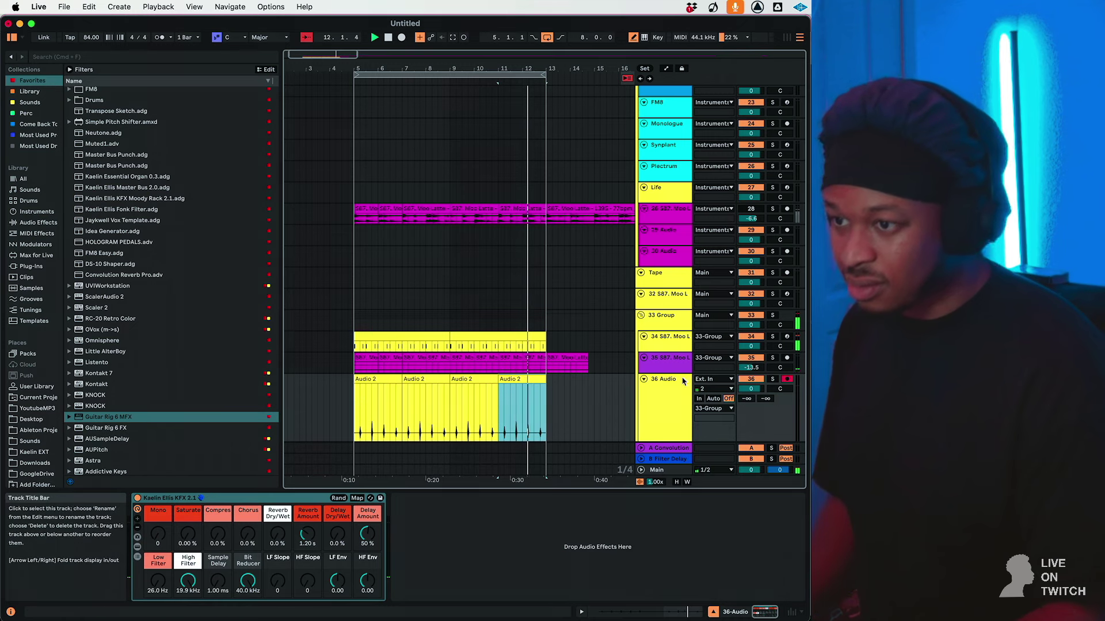
# With the grid off, nudge the Audio 2 clips on track 36 slightly earlier, and raise the track's Low Filter to 910 Hz.
pyautogui.rightClick(524, 403)
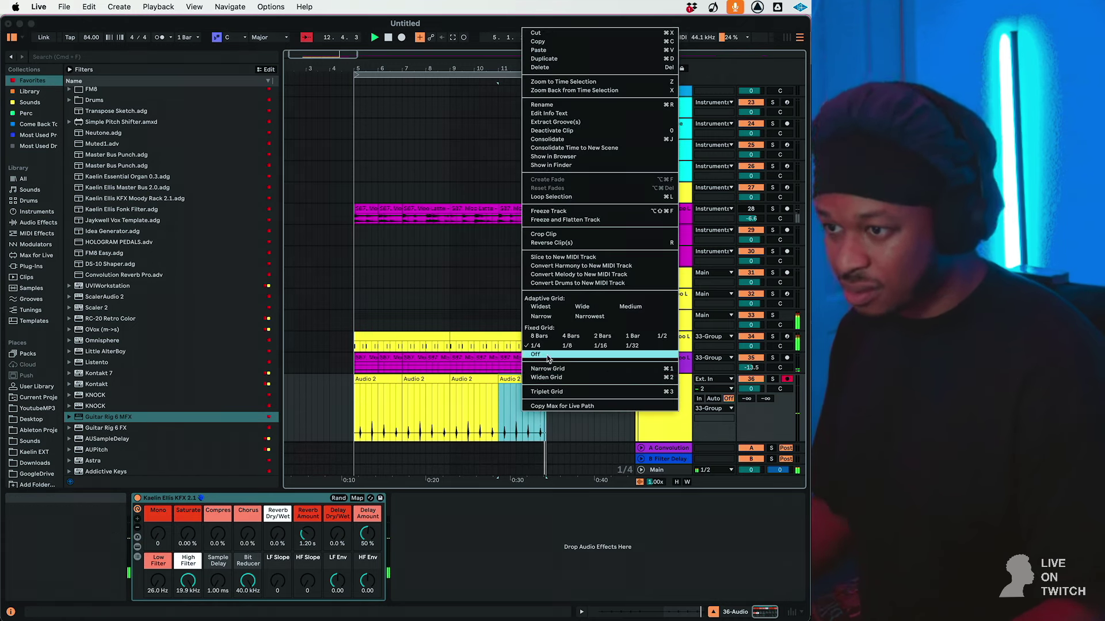
pyautogui.click(548, 354)
pyautogui.click(370, 382)
pyautogui.press('z')
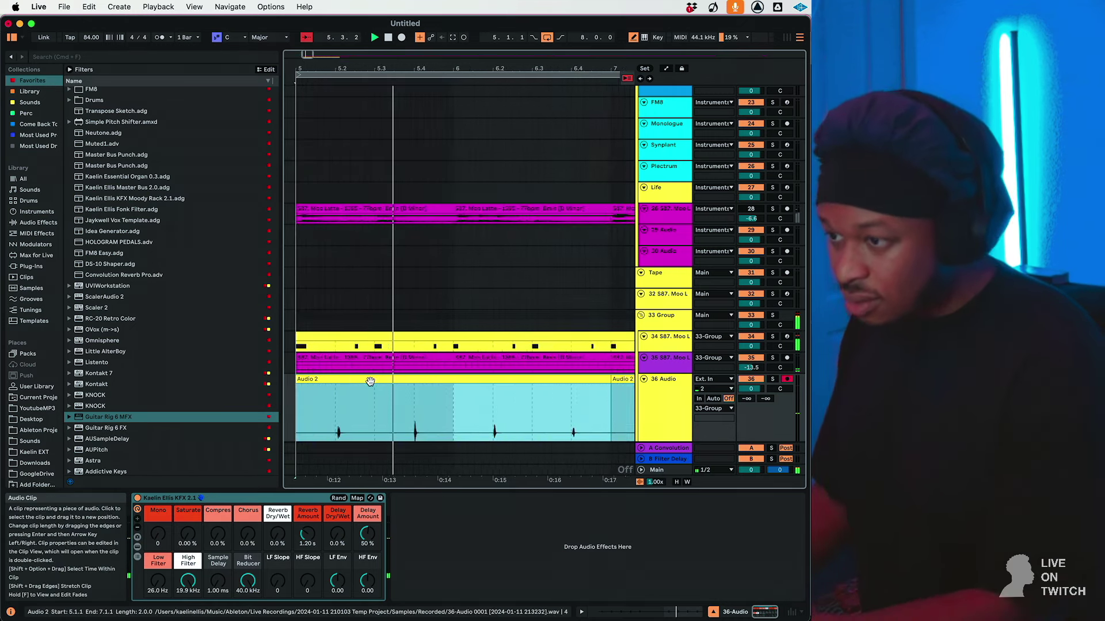
pyautogui.press('+')
pyautogui.press('+')
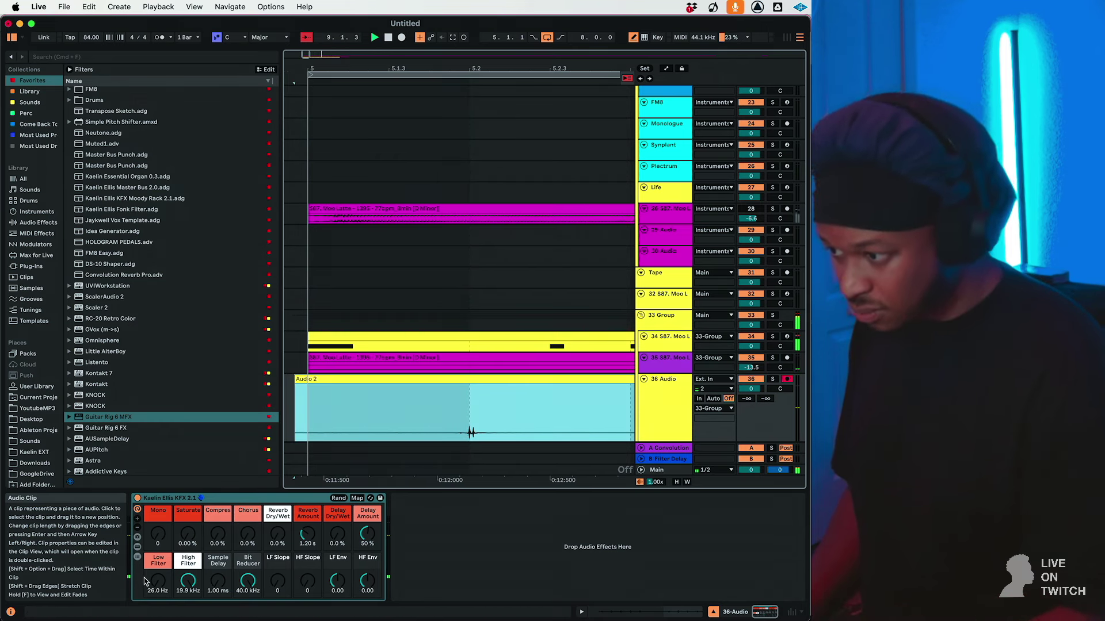
pyautogui.moveTo(146, 581); pyautogui.dragTo(145, 555)
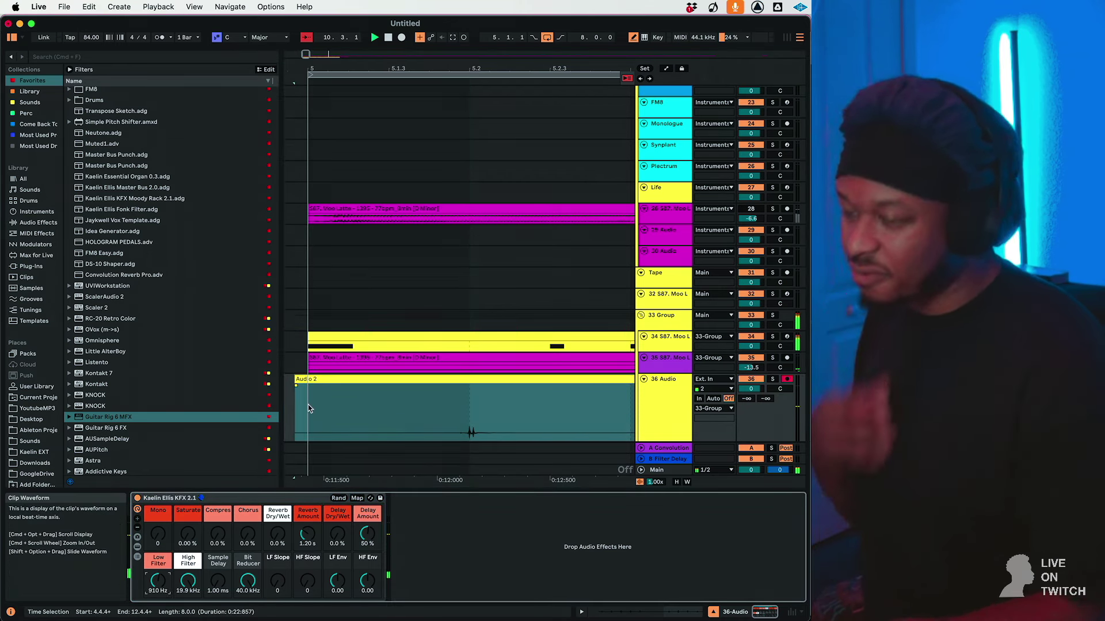
pyautogui.moveTo(304, 57); pyautogui.dragTo(354, 45)
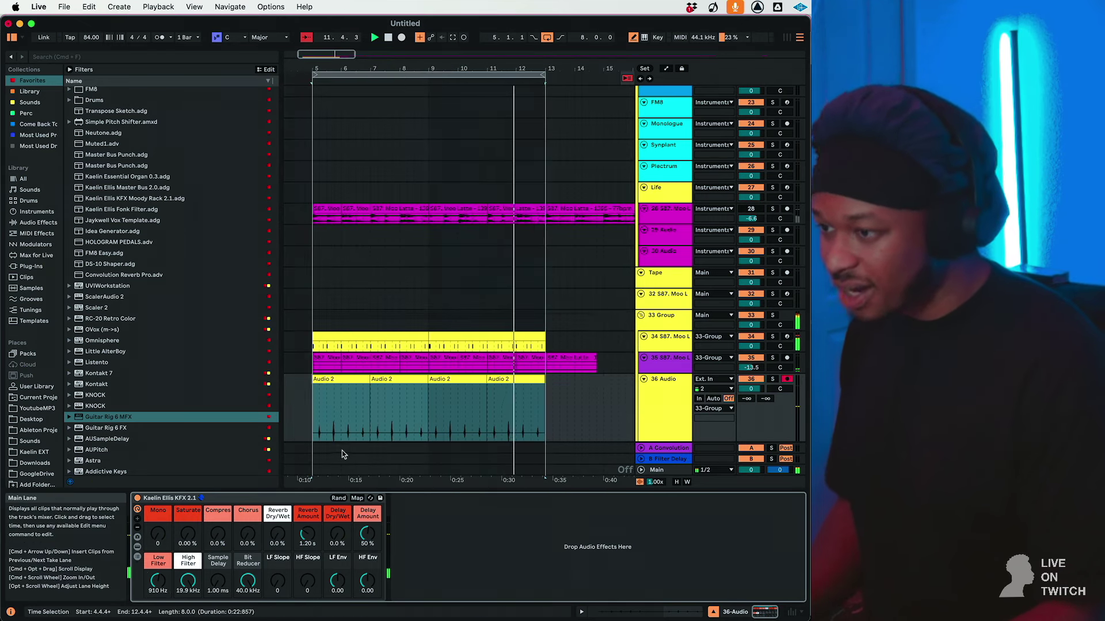
# Set the grid to 1/8, split the Audio 2 clip on track 36 at bar 6 and delete its first bar.
pyautogui.scroll(-5, 322, 246)
pyautogui.rightClick(345, 346)
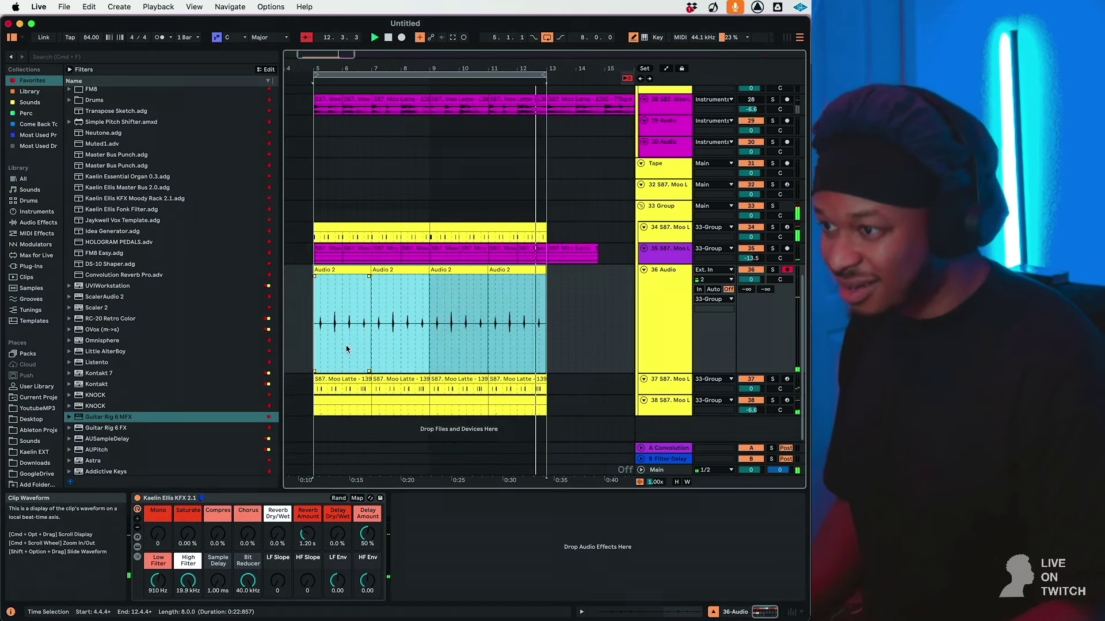
pyautogui.click(391, 293)
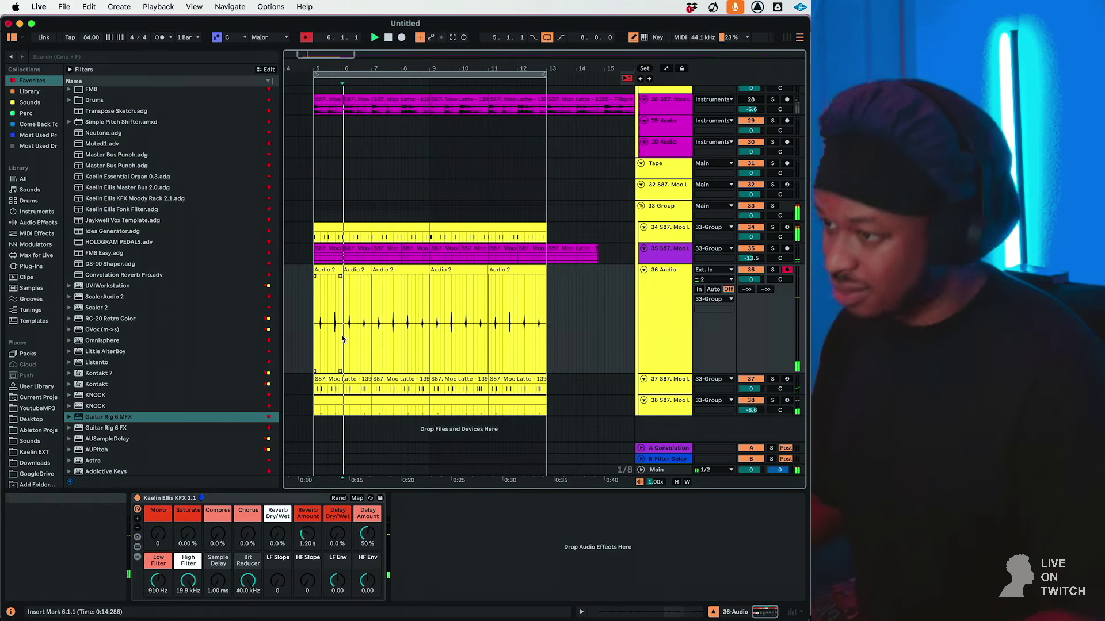
pyautogui.click(334, 270)
pyautogui.press('Delete')
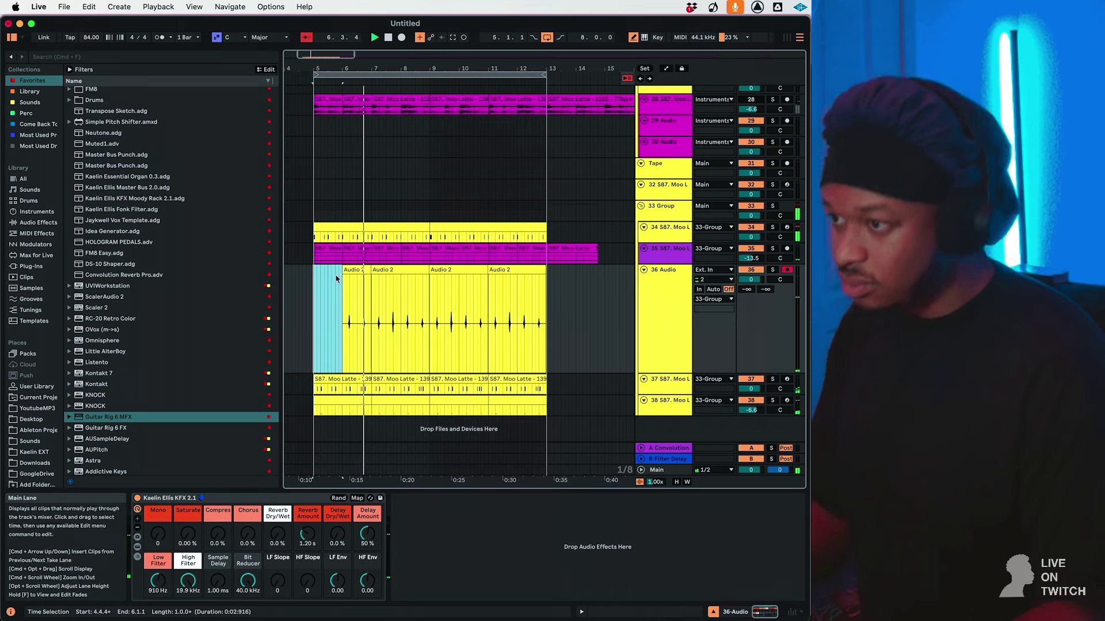
# Copy a half-bar hit from bar 6 of track 36 to the loop start and duplicate it repeatedly up to bar 13.
pyautogui.click(356, 306)
pyautogui.moveTo(357, 306); pyautogui.dragTo(319, 290)
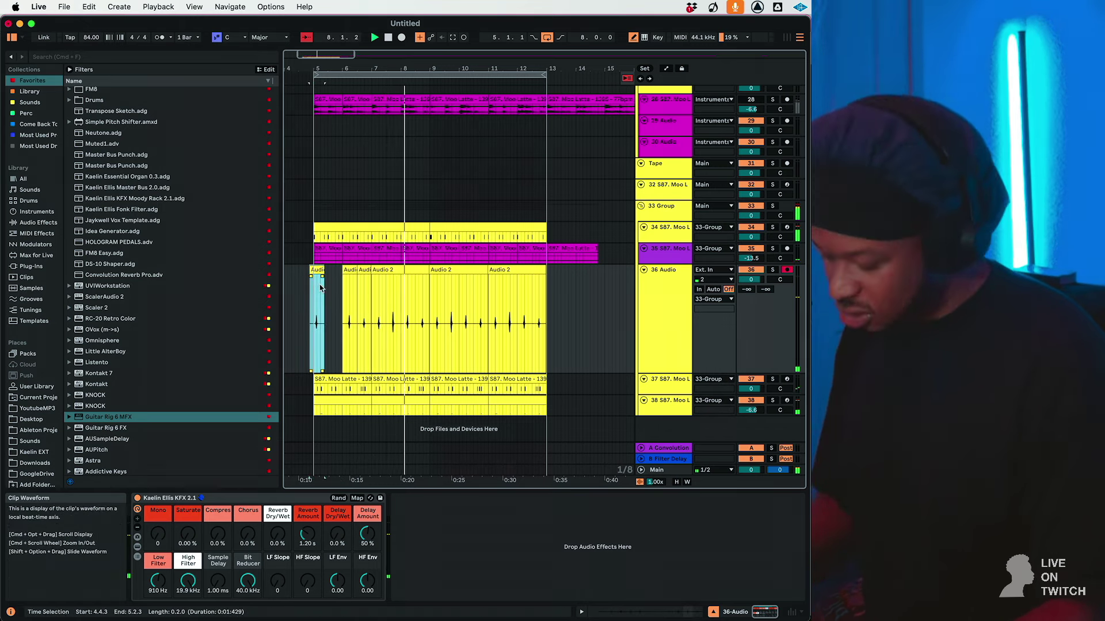
pyautogui.press('super+d')
pyautogui.press('super+d')
pyautogui.press('super+d')
pyautogui.press('super+d')
pyautogui.press('super+d')
pyautogui.press('super+d')
pyautogui.press('super+d')
pyautogui.press('super+d')
pyautogui.press('super+d')
pyautogui.press('super+d')
pyautogui.press('super+d')
pyautogui.press('super+d')
pyautogui.press('super+d')
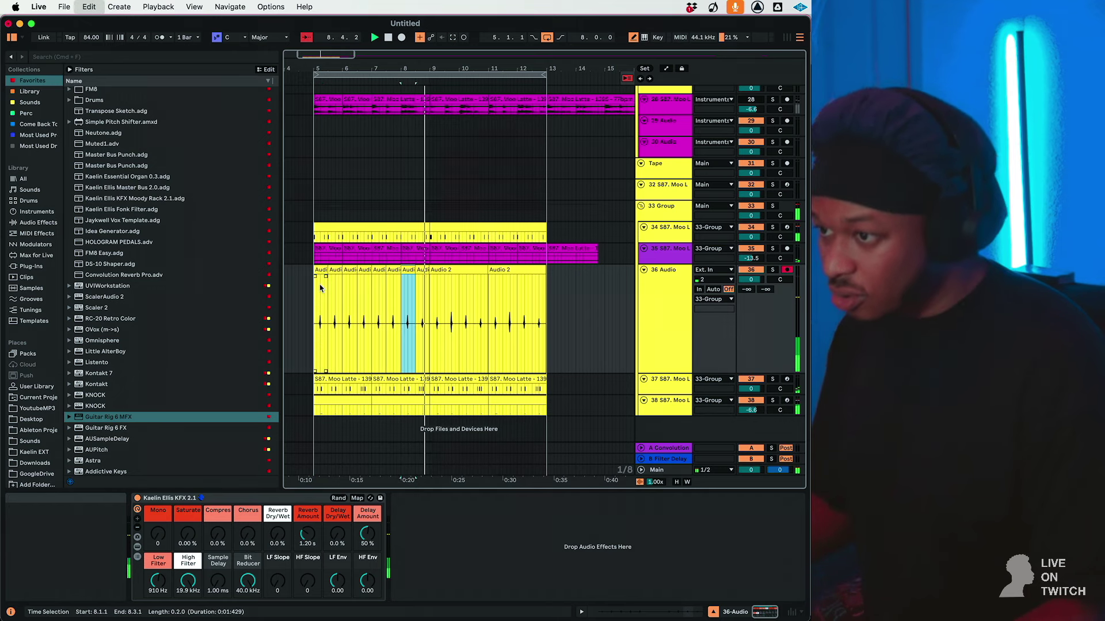
pyautogui.press('super+d')
pyautogui.press('super+d')
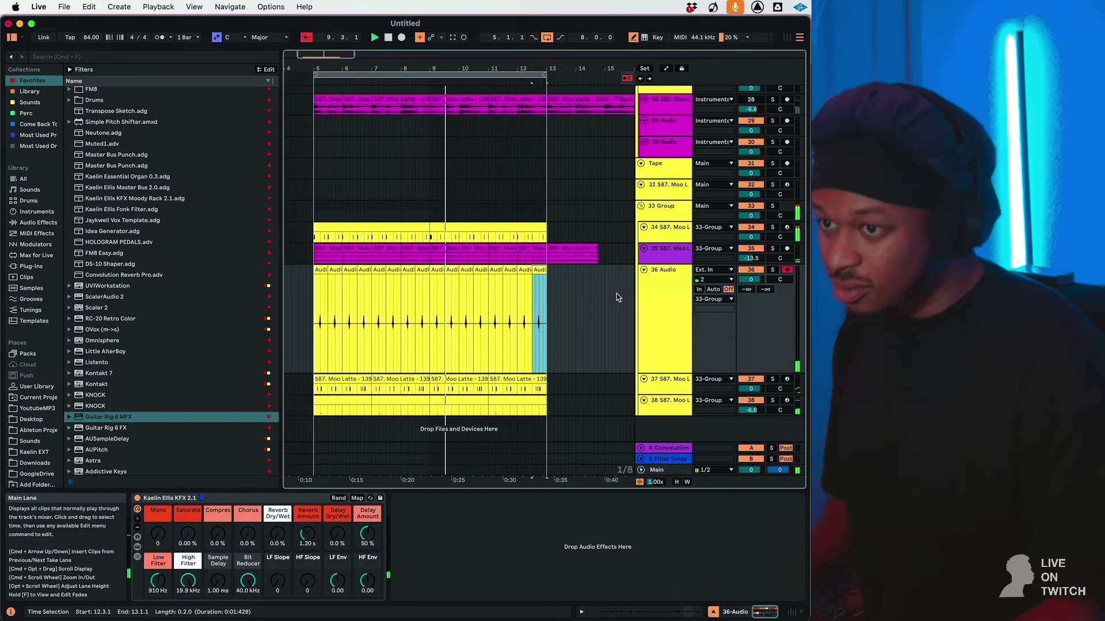
pyautogui.moveTo(571, 322); pyautogui.dragTo(308, 330)
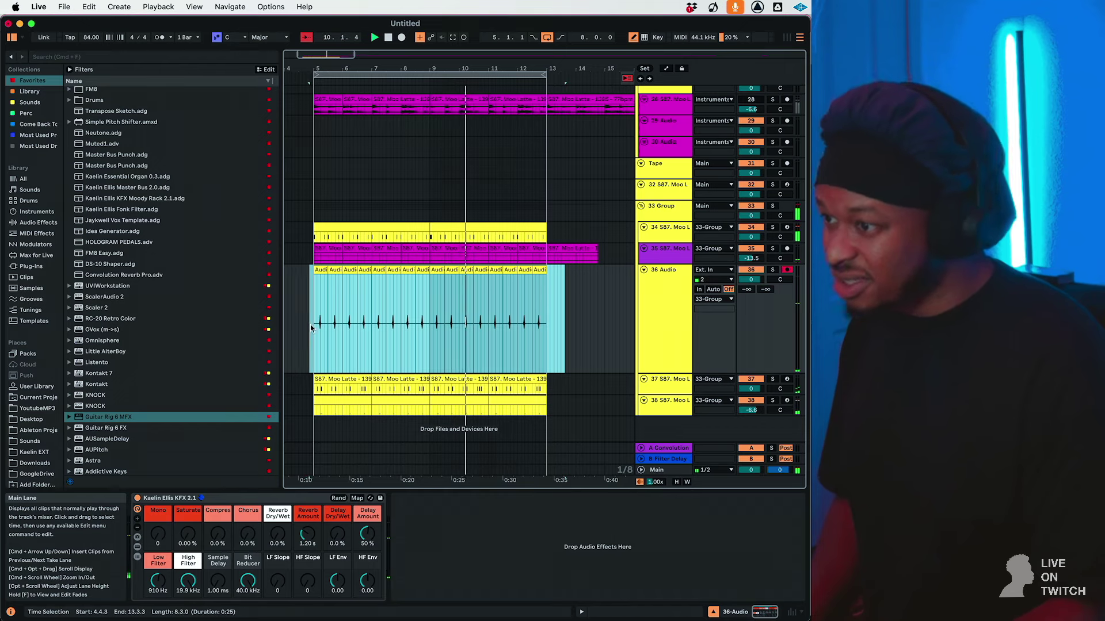
# Insert RC-20 Retro Color between KNOCK and the DS-10 Shaper rack on the 33 Group.
pyautogui.click(662, 208)
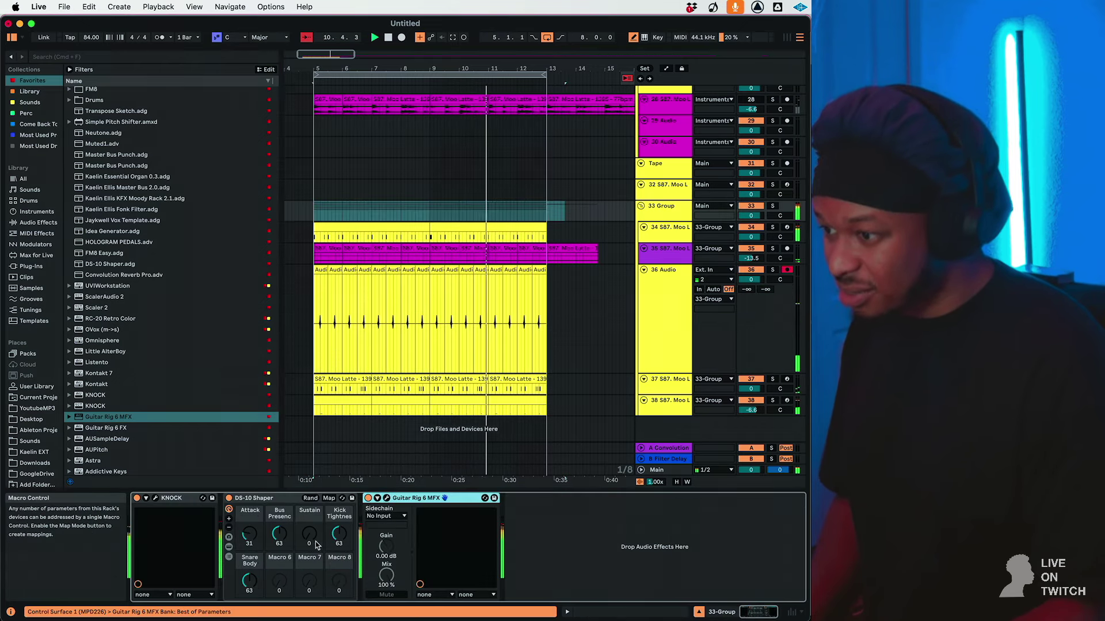
pyautogui.click(230, 548)
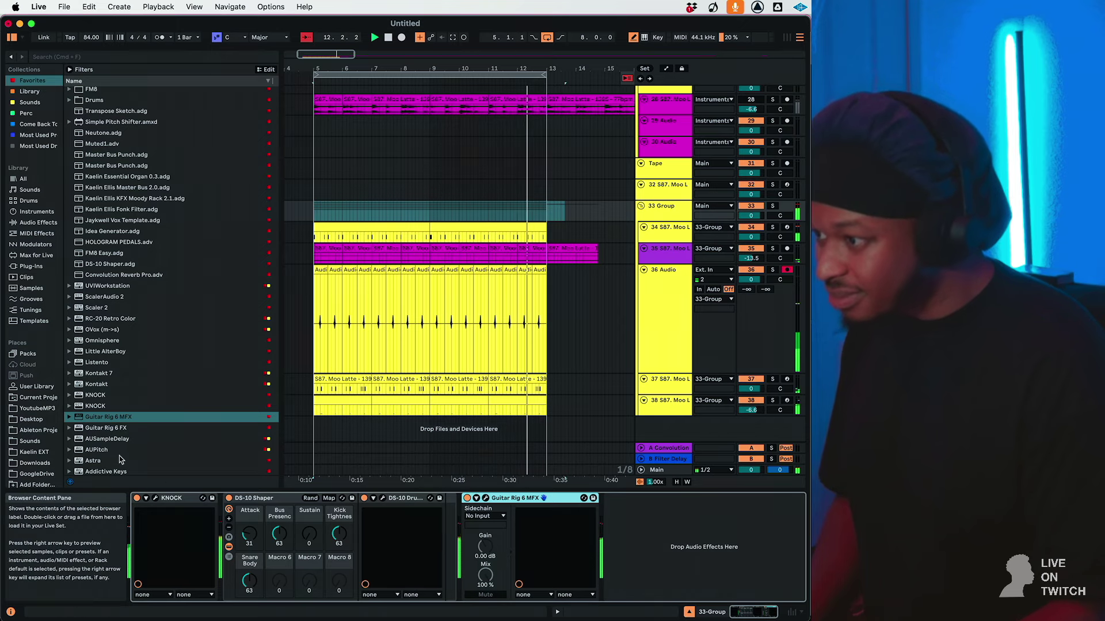
pyautogui.scroll(5, 121, 455)
pyautogui.click(127, 427)
pyautogui.moveTo(126, 430); pyautogui.dragTo(305, 557)
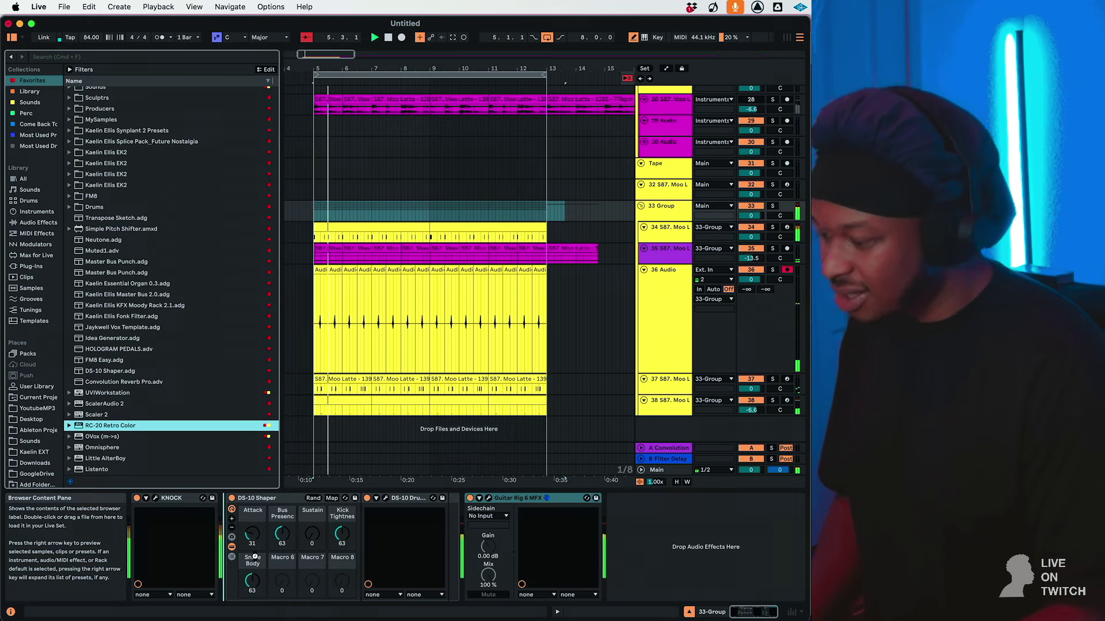
pyautogui.press('Return')
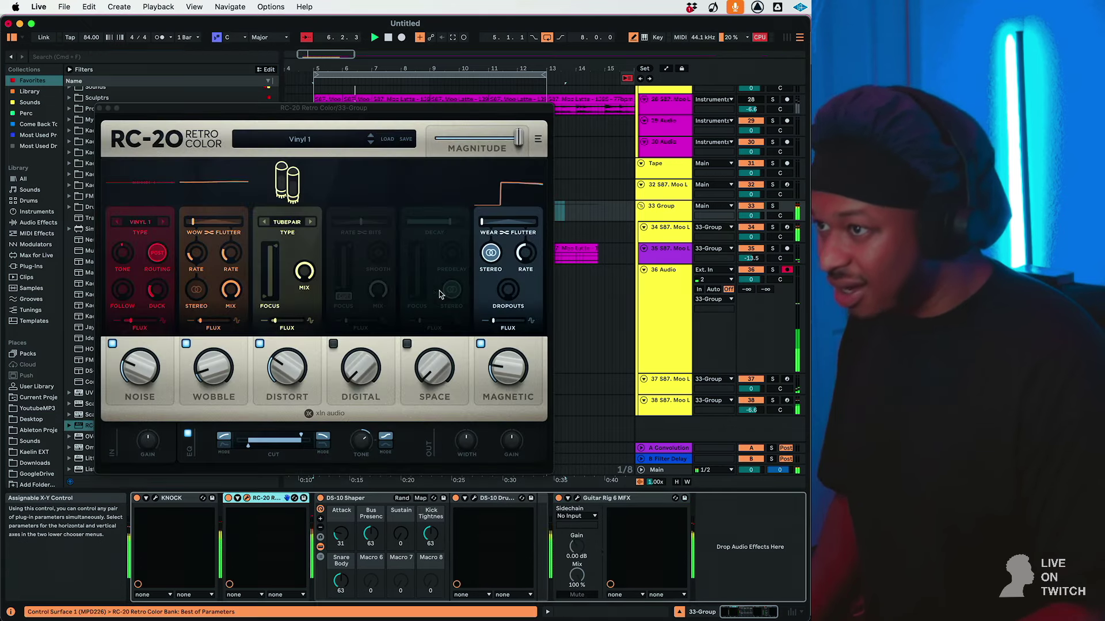
# Load the Drum Break 3 preset in RC-20 Retro Color and reduce its Magnitude.
pyautogui.click(312, 145)
pyautogui.scroll(15, 238, 299)
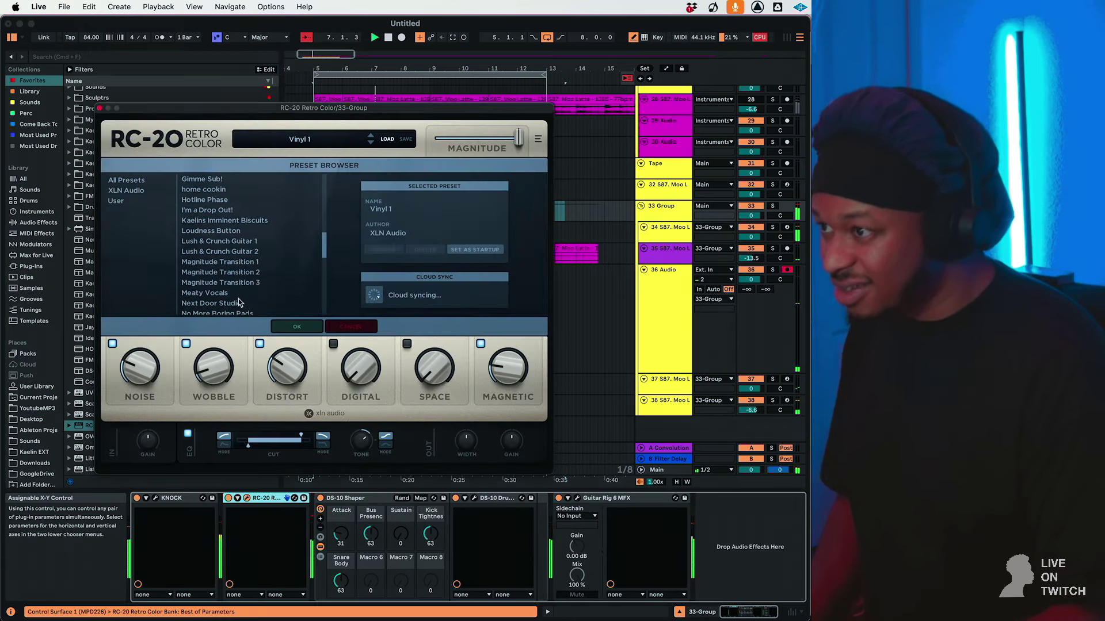
pyautogui.click(216, 198)
pyautogui.click(213, 206)
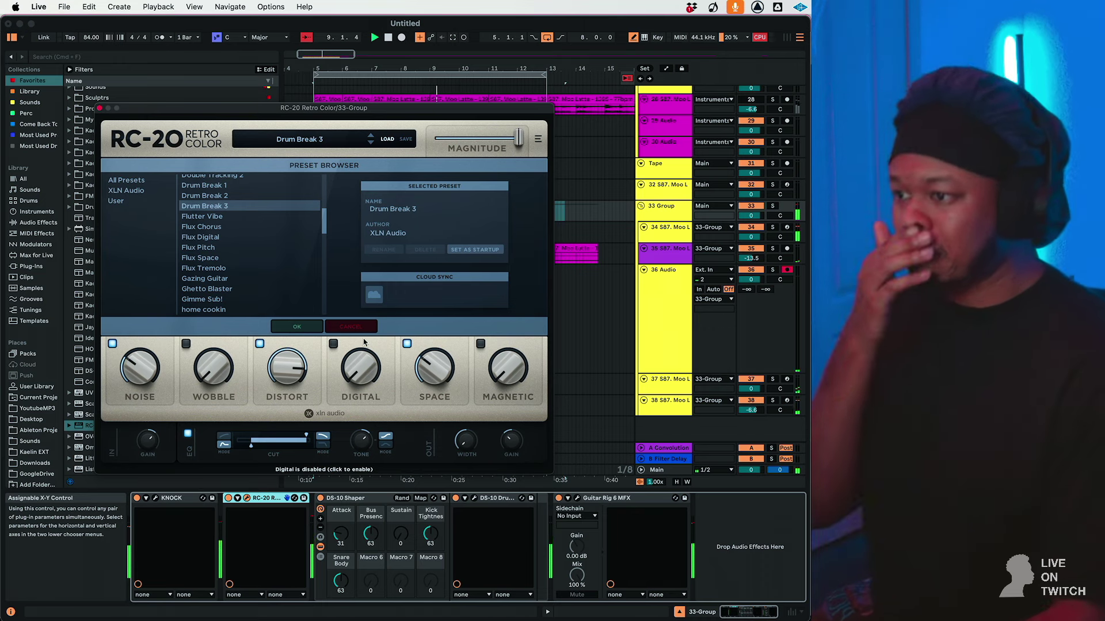
pyautogui.click(293, 331)
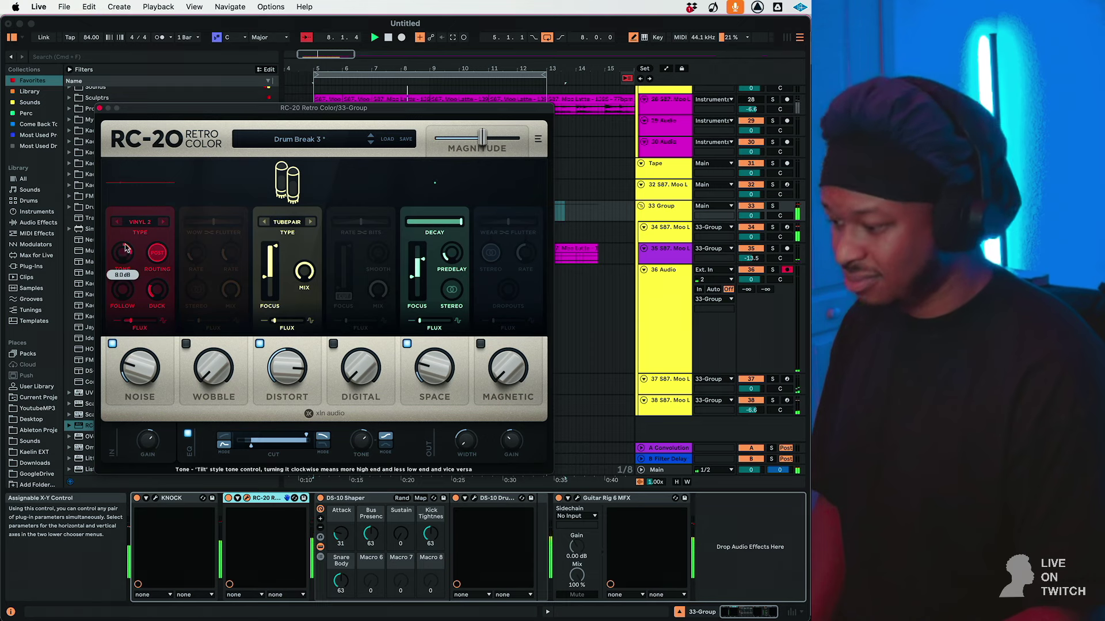
pyautogui.click(99, 108)
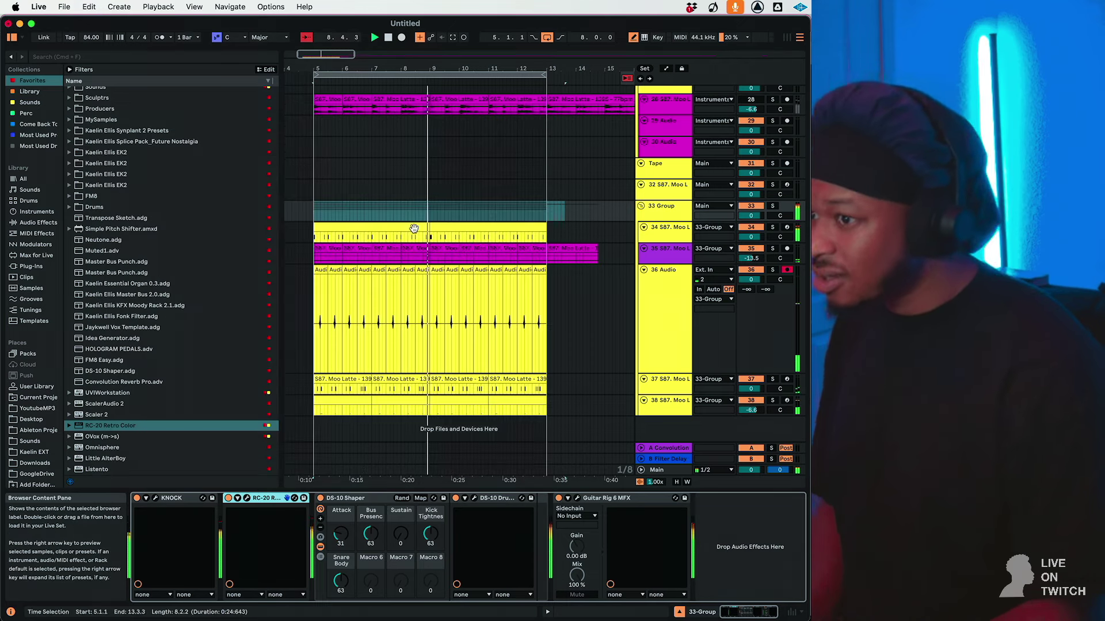
# Duplicate track 38 and delete the clip from the upper copy.
pyautogui.click(664, 401)
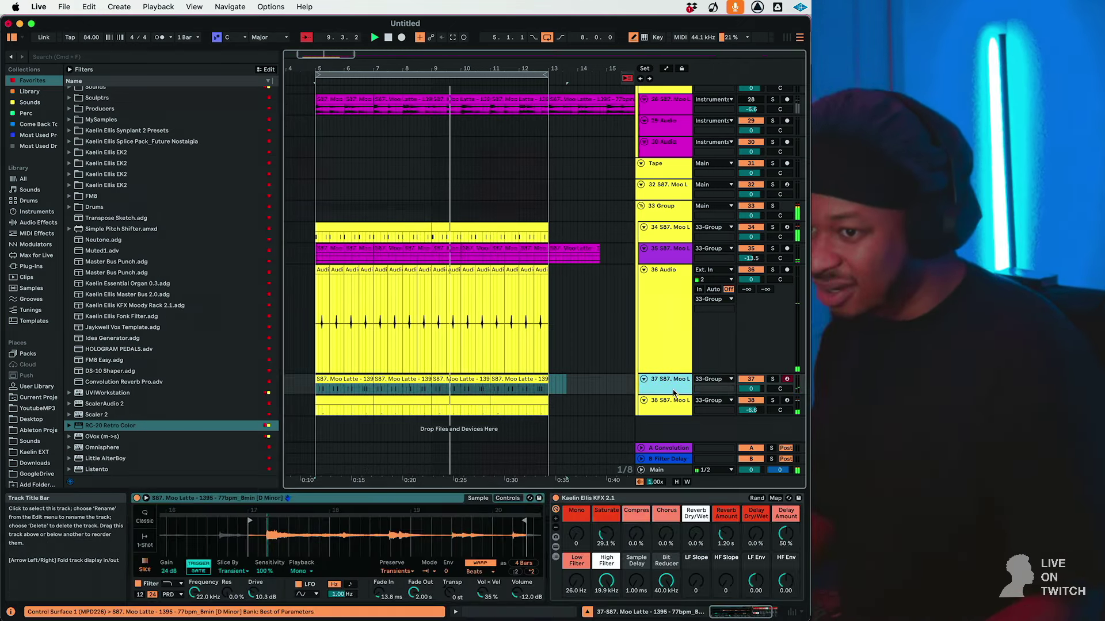
pyautogui.press('super+d')
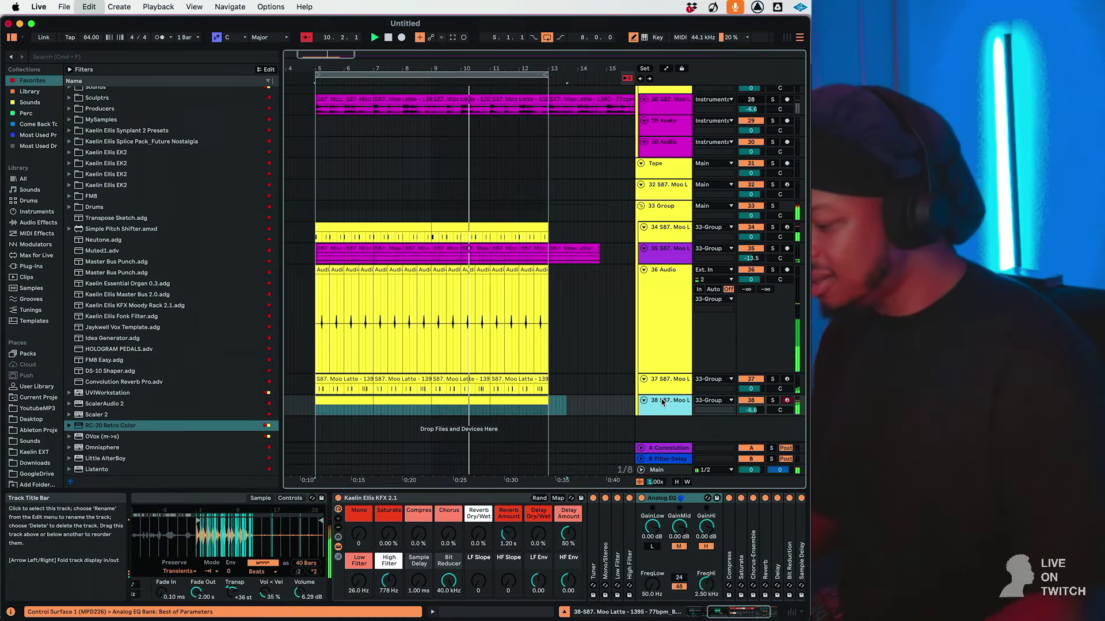
pyautogui.moveTo(554, 425); pyautogui.dragTo(316, 420)
pyautogui.press('Delete')
# Try a lower wet mix in KNOCK on the 33 Group, and switch it to the DECAP - Breakbeat Hard preset.
pyautogui.click(661, 208)
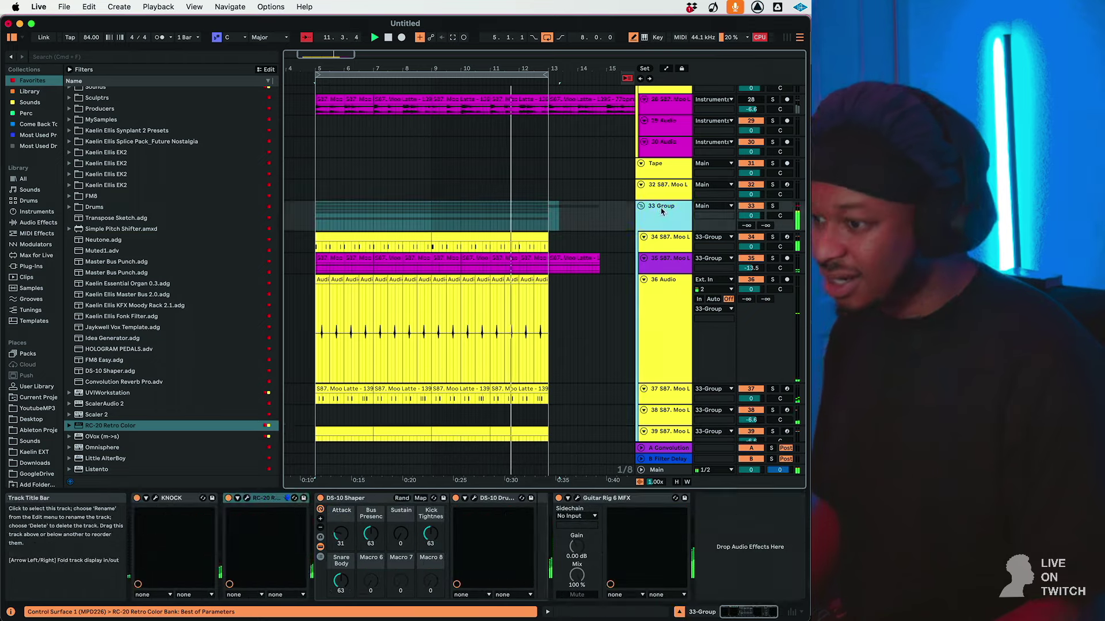
pyautogui.click(156, 497)
pyautogui.moveTo(678, 413); pyautogui.dragTo(667, 446)
pyautogui.moveTo(215, 438); pyautogui.dragTo(214, 442)
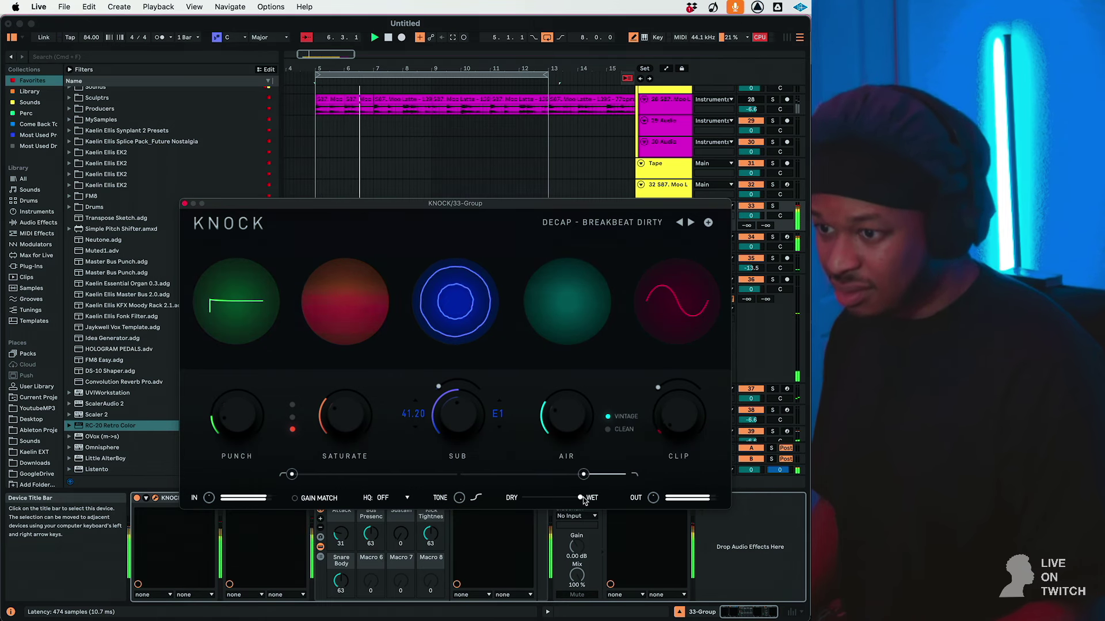
pyautogui.moveTo(580, 498); pyautogui.dragTo(537, 499)
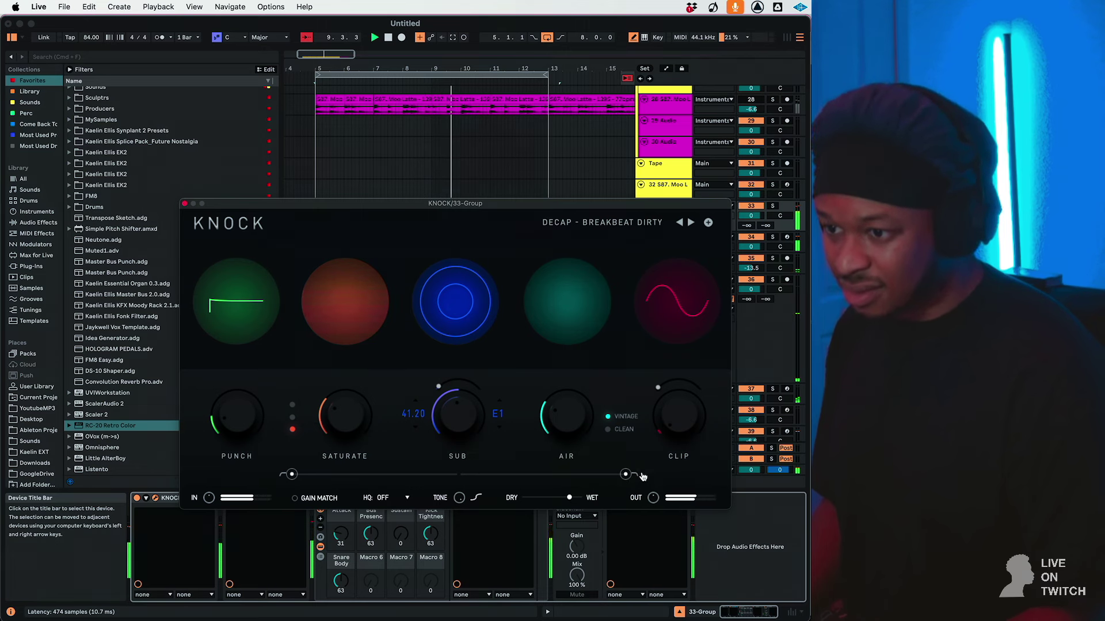
pyautogui.click(691, 222)
pyautogui.moveTo(429, 399)
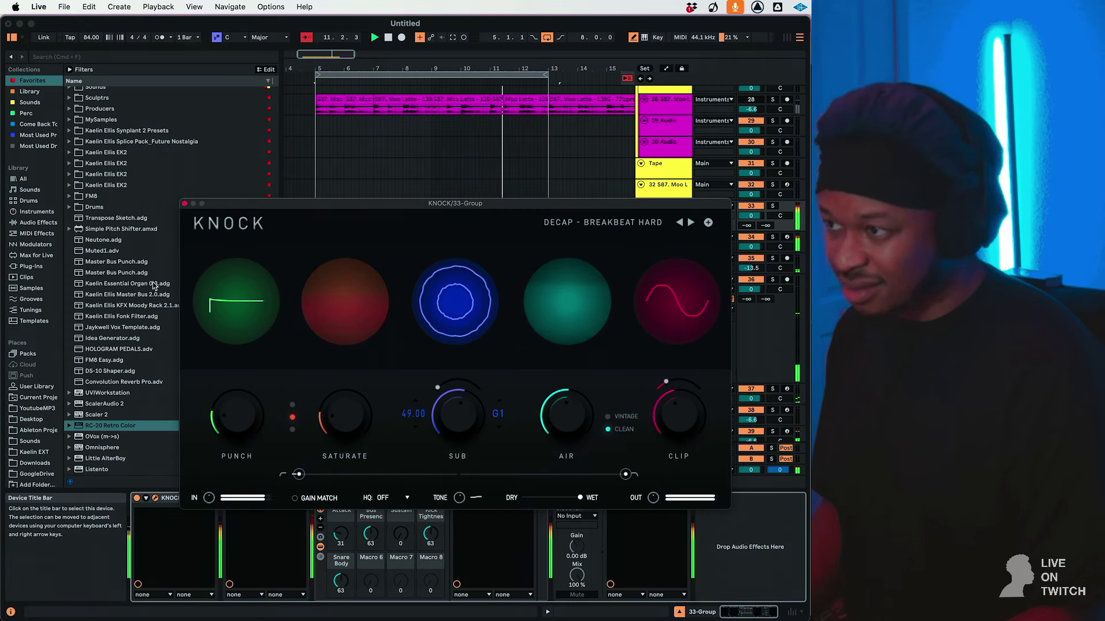
pyautogui.click(185, 203)
# Set the sampler's transposition on track 34 to +2 st.
pyautogui.press('Down')
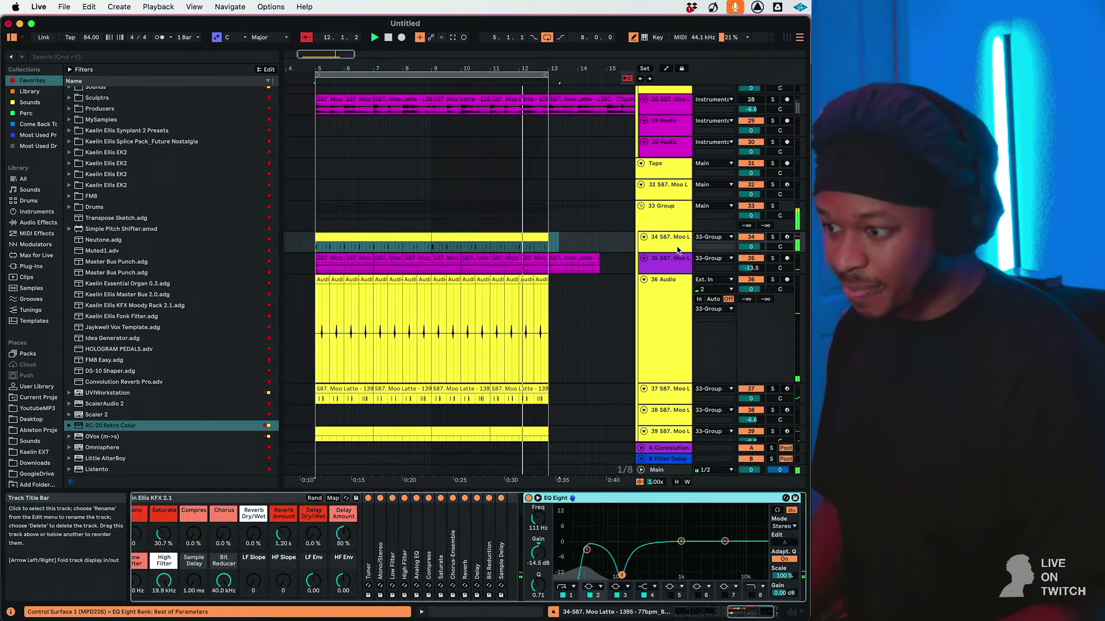
pyautogui.hscroll(-10, 309, 570)
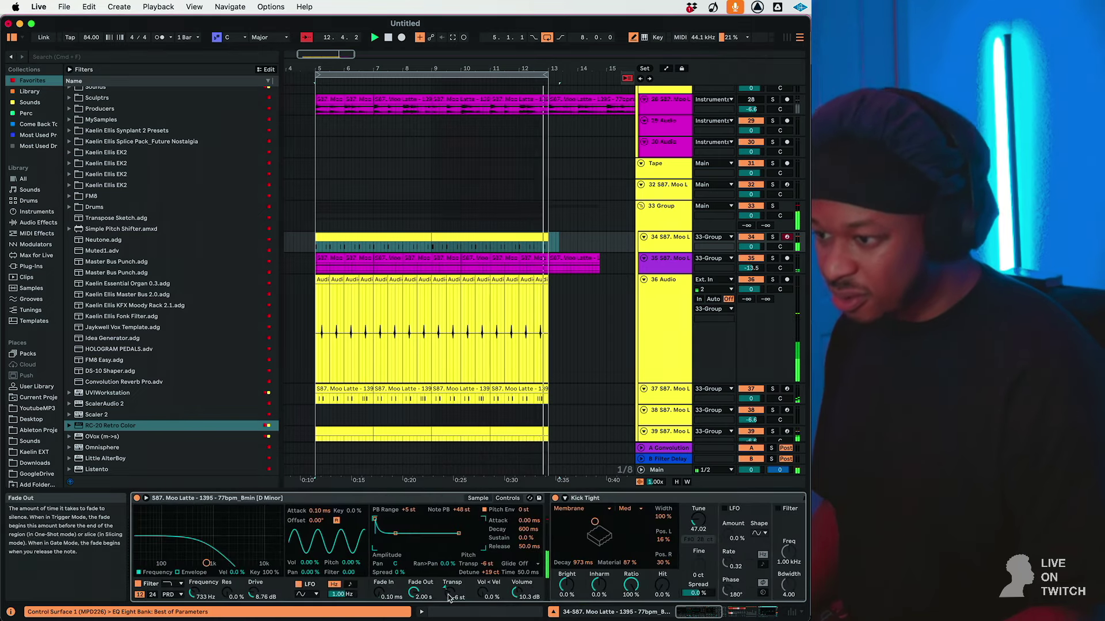
pyautogui.click(451, 591)
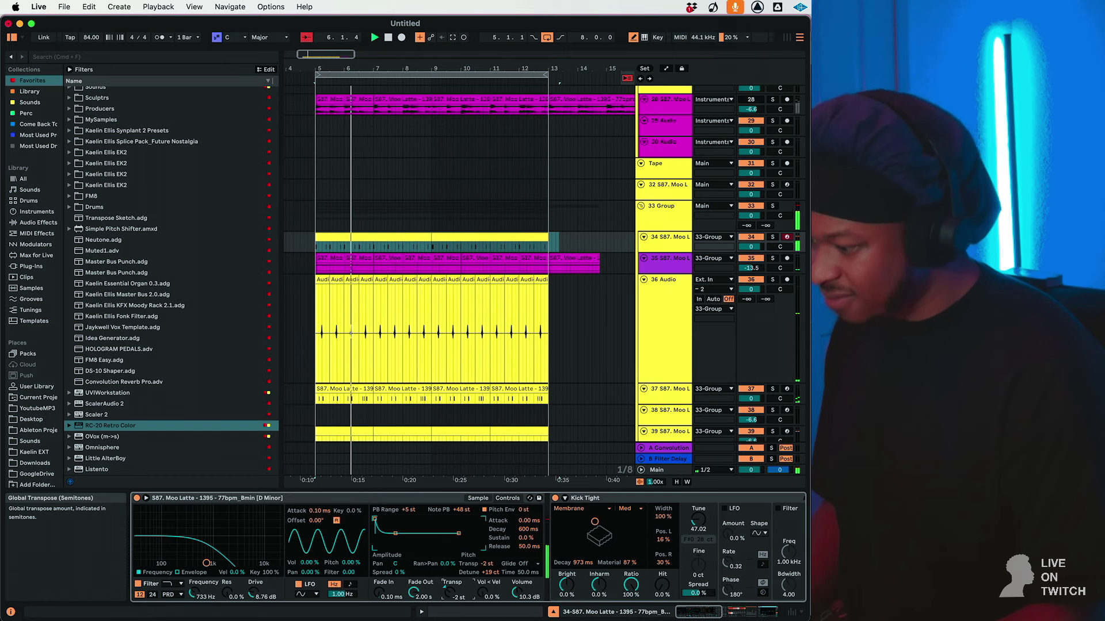
pyautogui.press('Up')
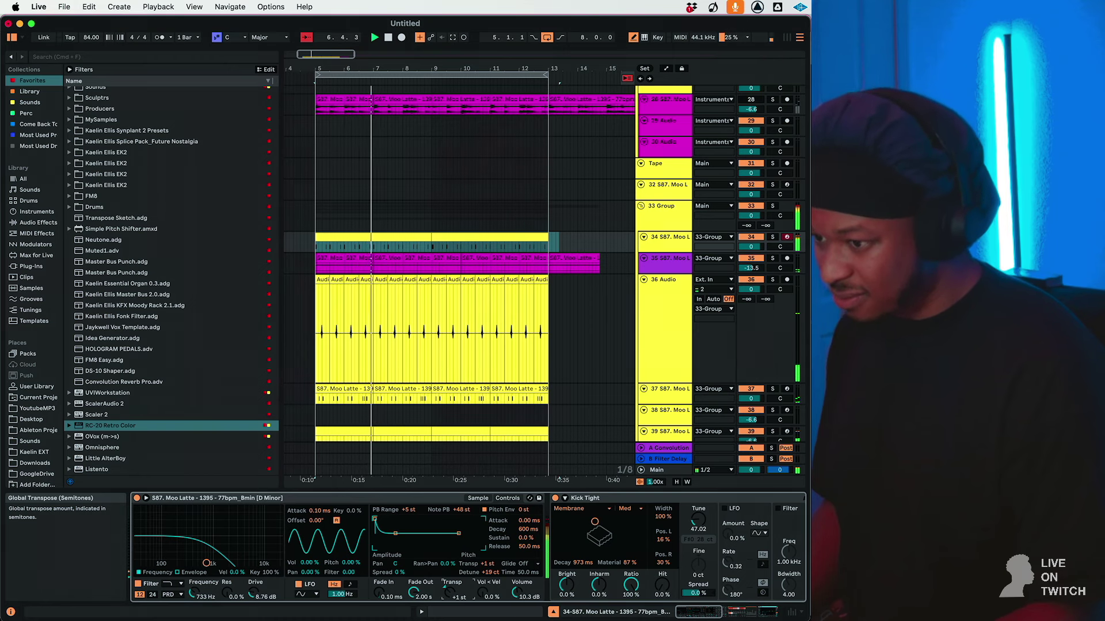
# On track 34, lower Kick Tight's Dry/Wet to 64% and the KFX rack's Saturate to 0%.
pyautogui.click(556, 499)
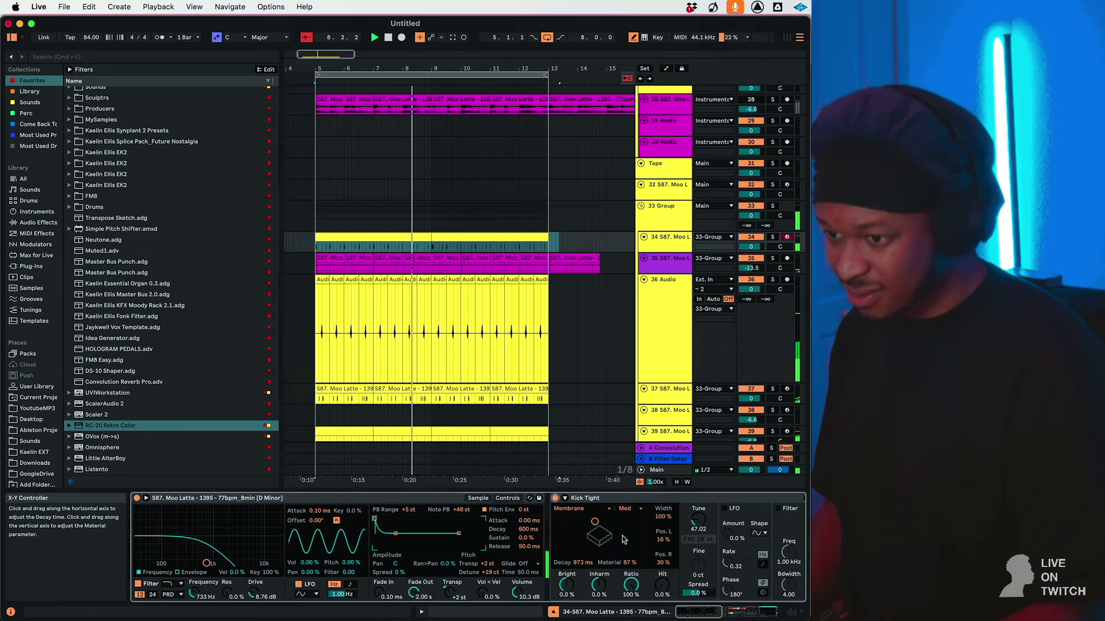
pyautogui.hscroll(5, 555, 553)
pyautogui.moveTo(550, 592); pyautogui.dragTo(550, 611)
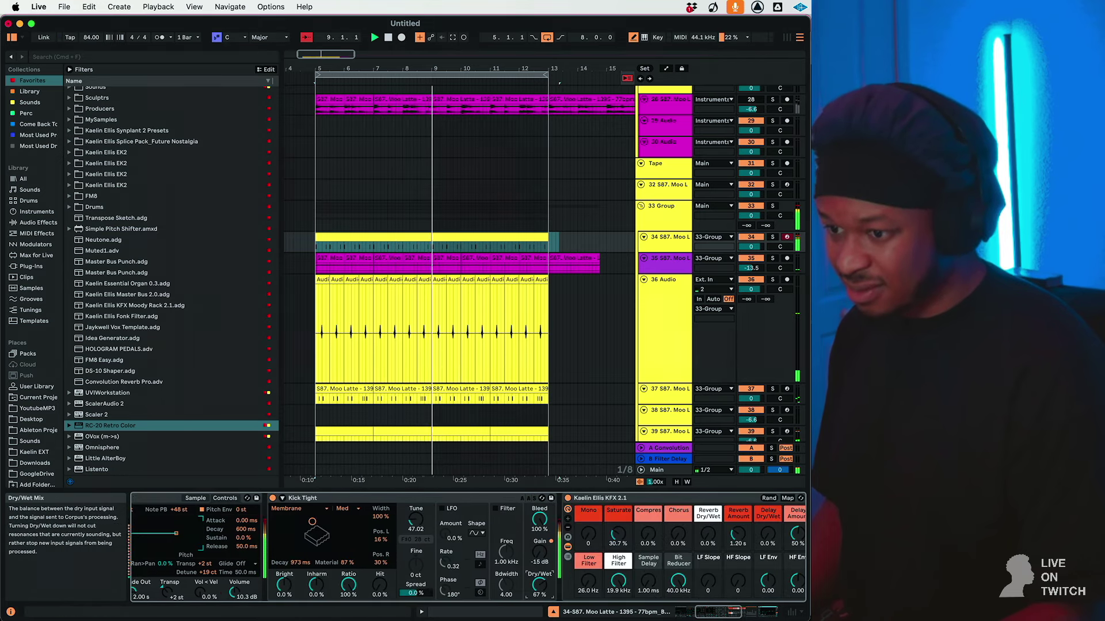
pyautogui.moveTo(617, 534); pyautogui.dragTo(617, 570)
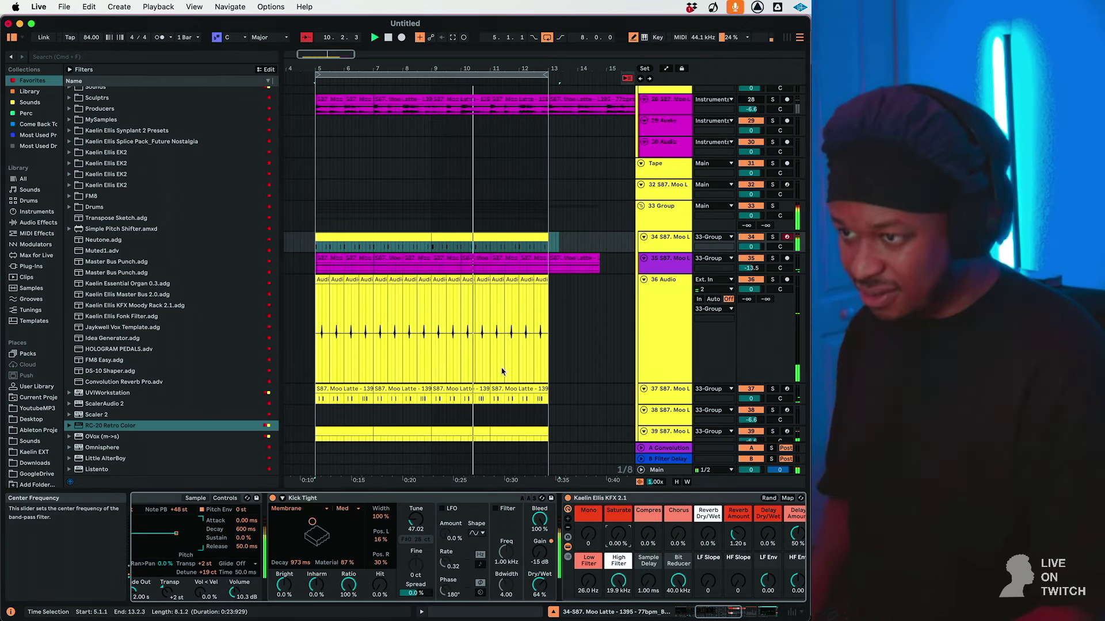
# Enable band 8 of track 34's EQ Eight as a high cut at 212 Hz.
pyautogui.hscroll(-5, 294, 564)
pyautogui.hscroll(5, 542, 592)
pyautogui.hscroll(15, 542, 593)
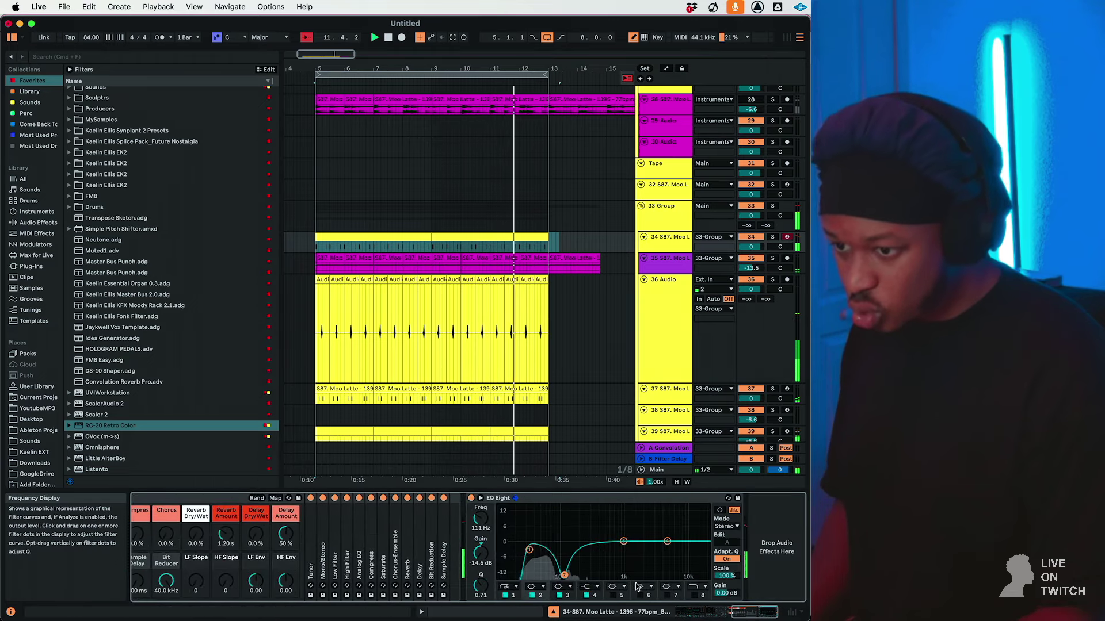
pyautogui.click(697, 596)
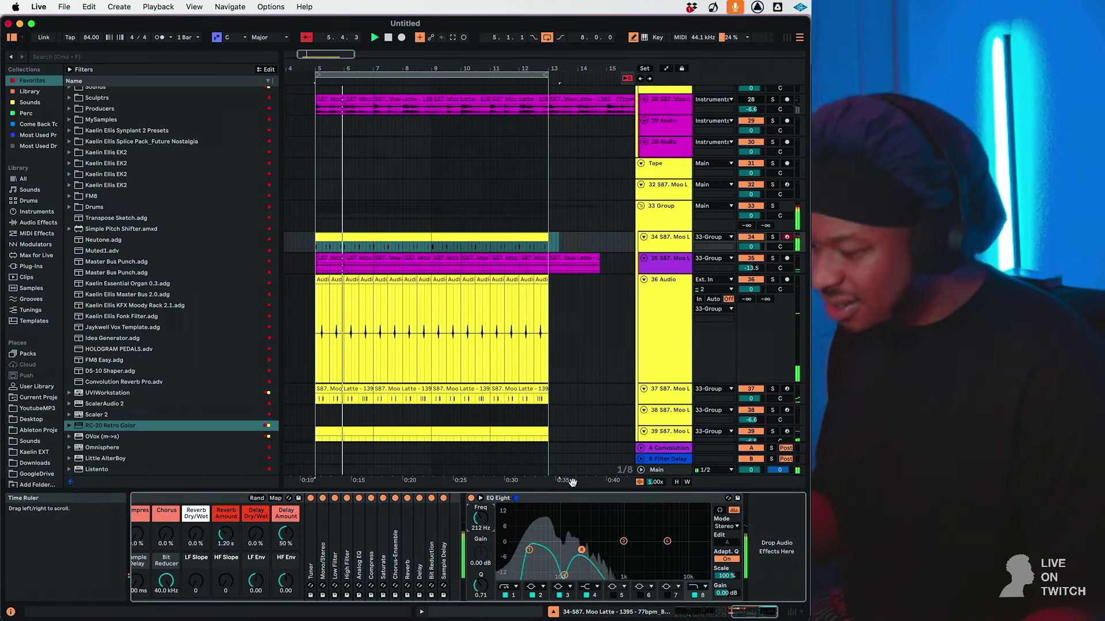
# Select and arm the Moo Latte slice track 38, and switch its sampler from slicing to Classic playback mode.
pyautogui.click(669, 440)
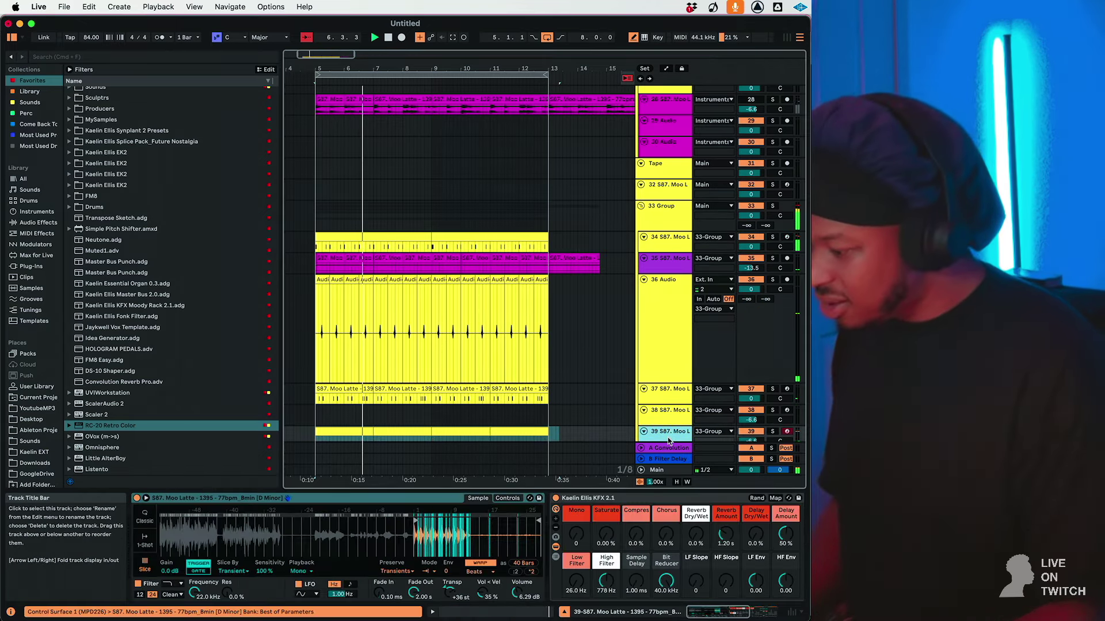
pyautogui.scroll(-2, 443, 375)
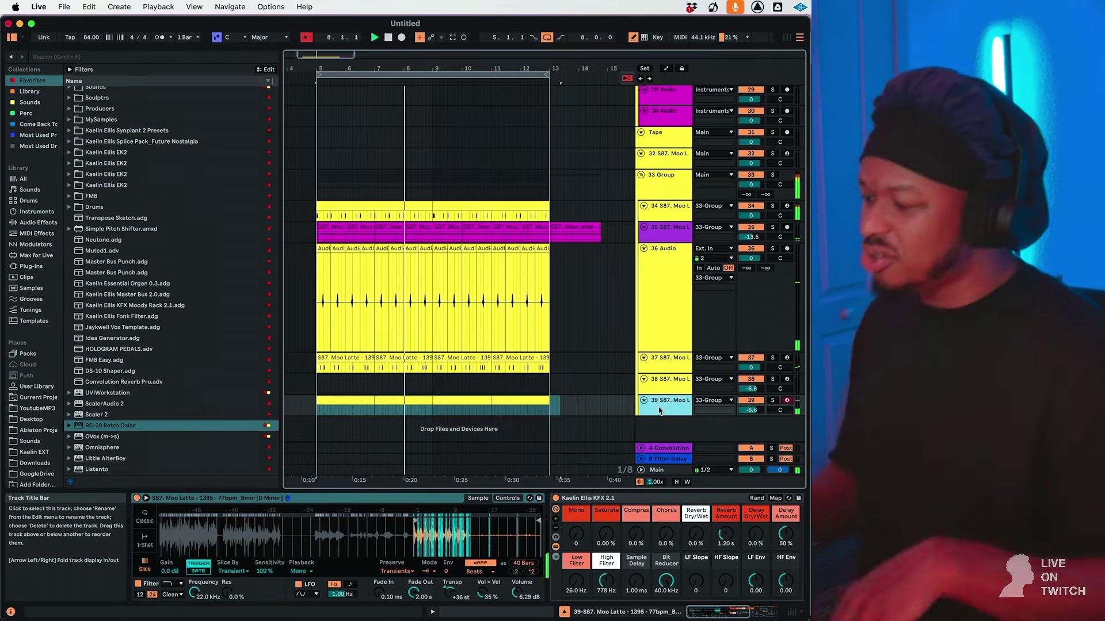
pyautogui.click(781, 389)
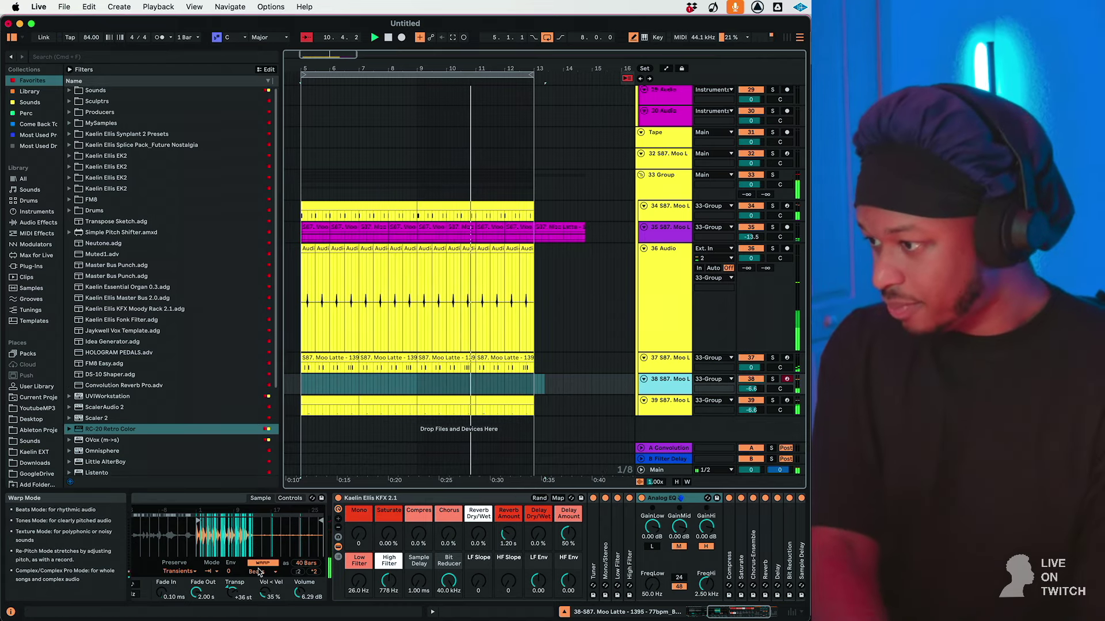
pyautogui.hscroll(-5, 259, 571)
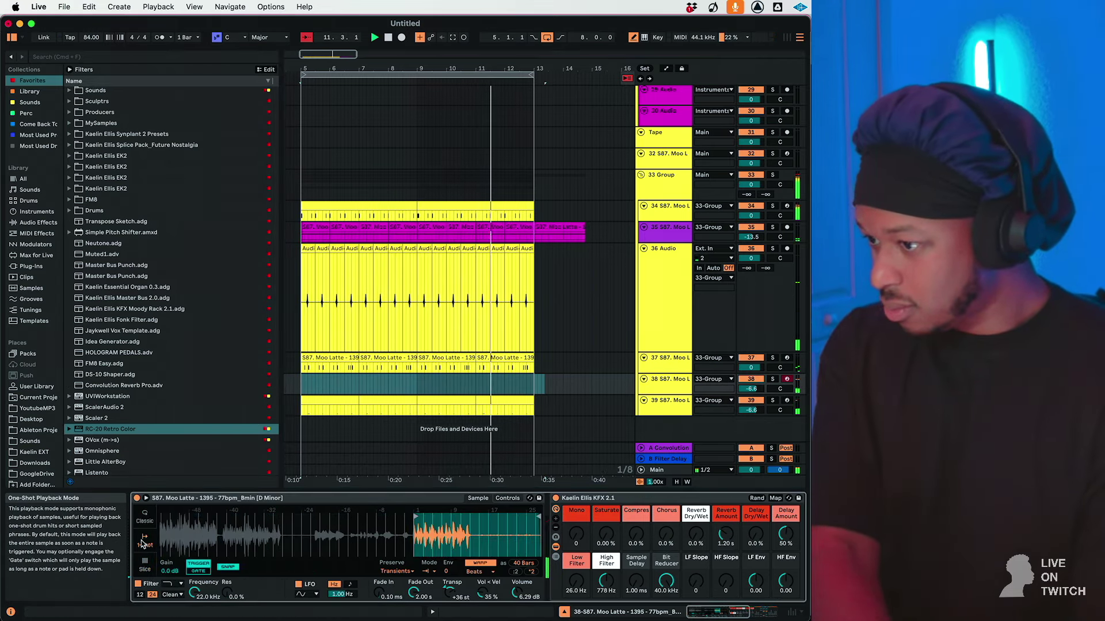
pyautogui.click(144, 518)
pyautogui.moveTo(406, 549); pyautogui.dragTo(362, 568)
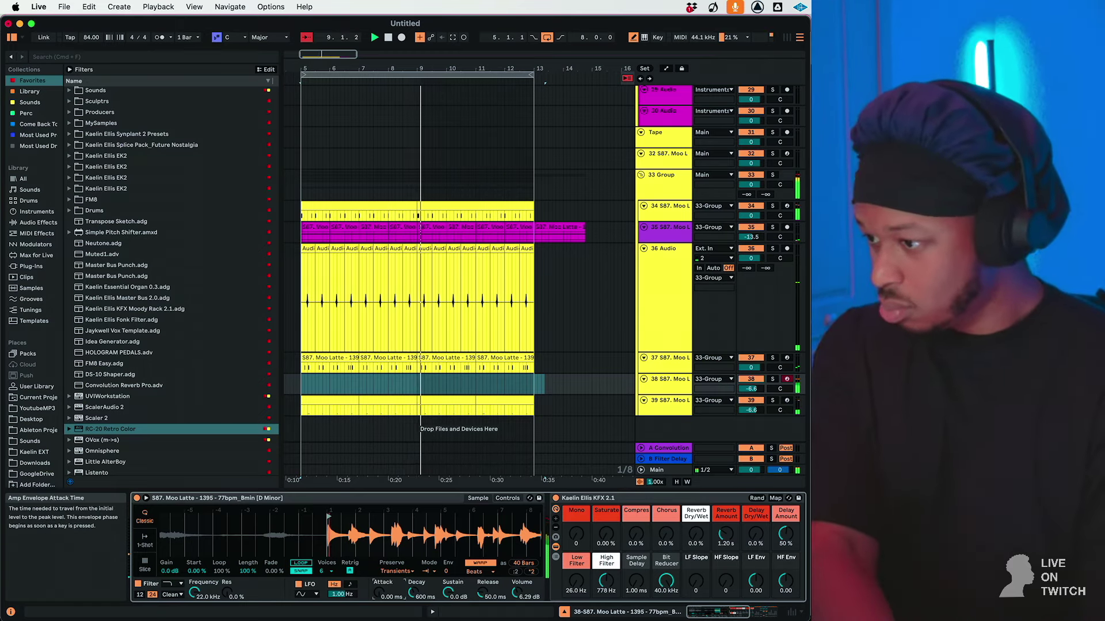
# Set the track 38 sampler's attack to 2.62 s and its transient envelope to 64.
pyautogui.moveTo(379, 593); pyautogui.dragTo(379, 590)
pyautogui.moveTo(447, 572); pyautogui.dragTo(447, 548)
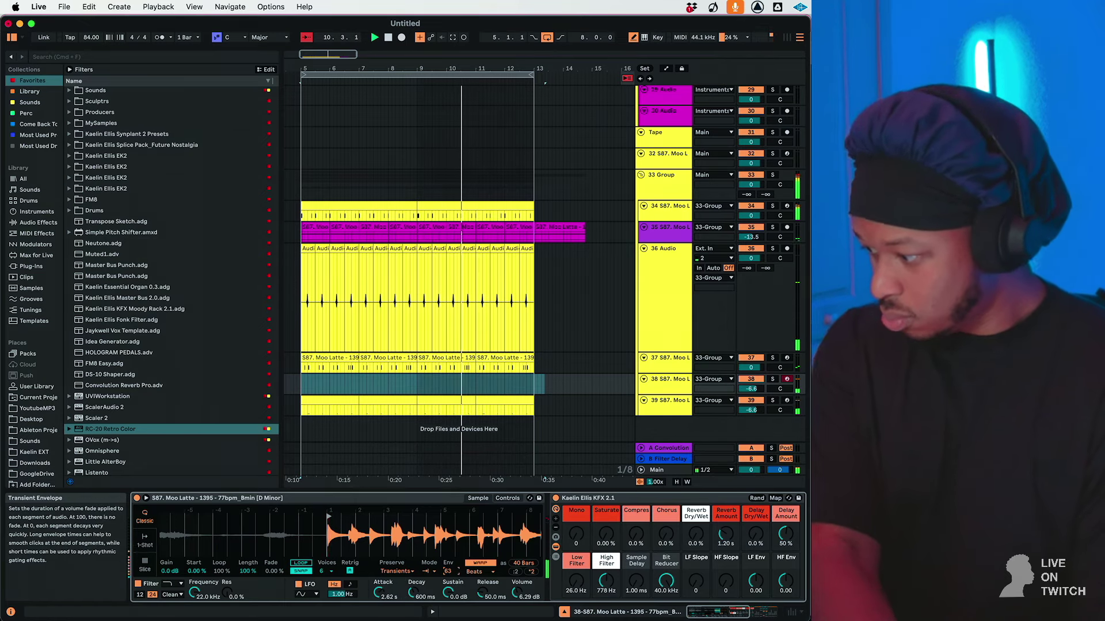
# Move track 38 out of the 33 Group to directly above it, and set its sampler volume to 5.71 dB.
pyautogui.moveTo(656, 381); pyautogui.dragTo(671, 168)
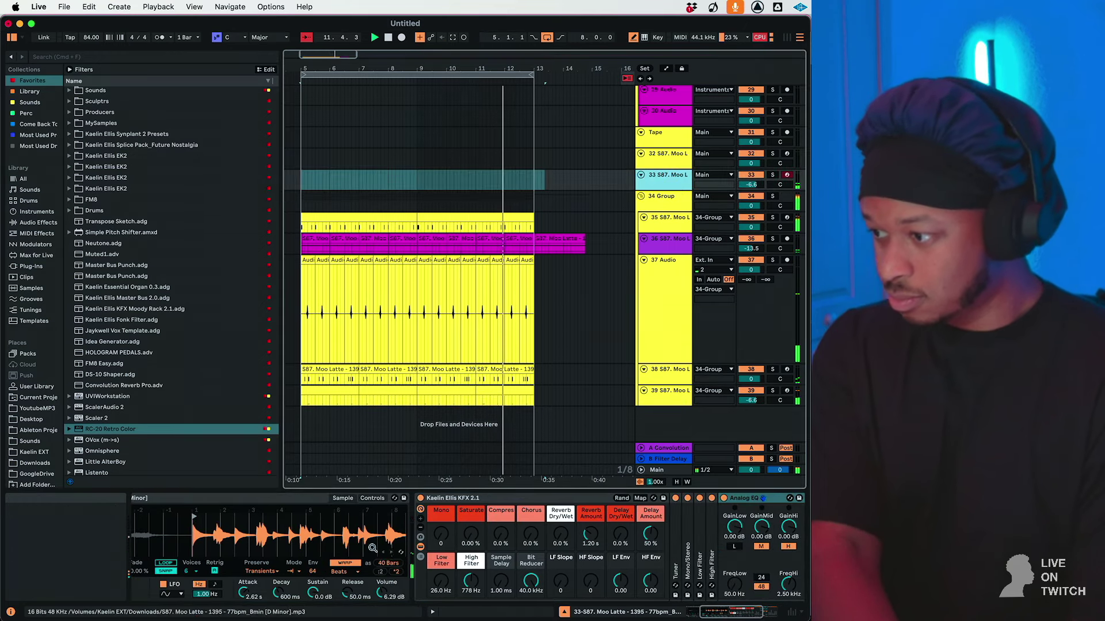
pyautogui.moveTo(382, 592); pyautogui.dragTo(382, 594)
pyautogui.rightClick(317, 542)
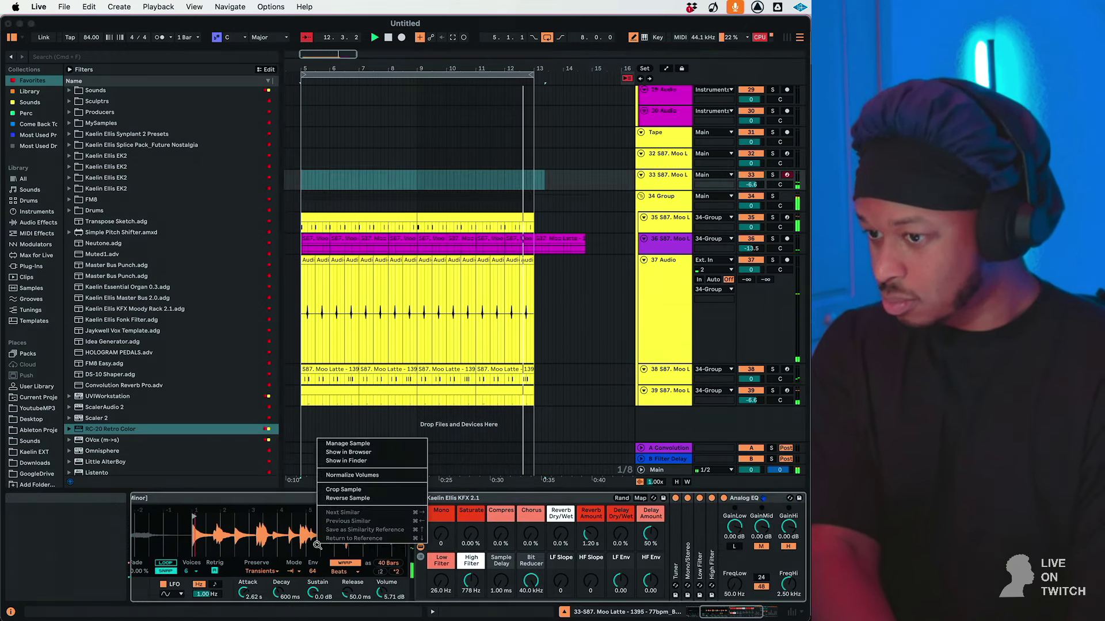
# Move the ungrouped Moo Latte sampler track into the Instruments group, between audio tracks 29 and 30.
pyautogui.doubleClick(749, 185)
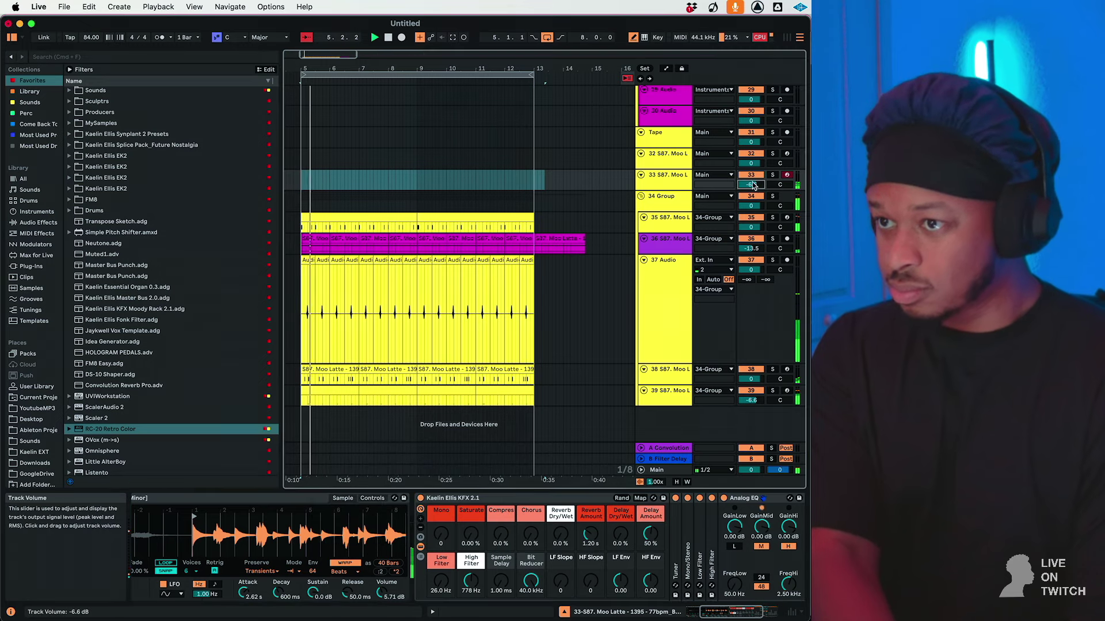
pyautogui.scroll(1, 679, 143)
pyautogui.moveTo(662, 116); pyautogui.dragTo(662, 116)
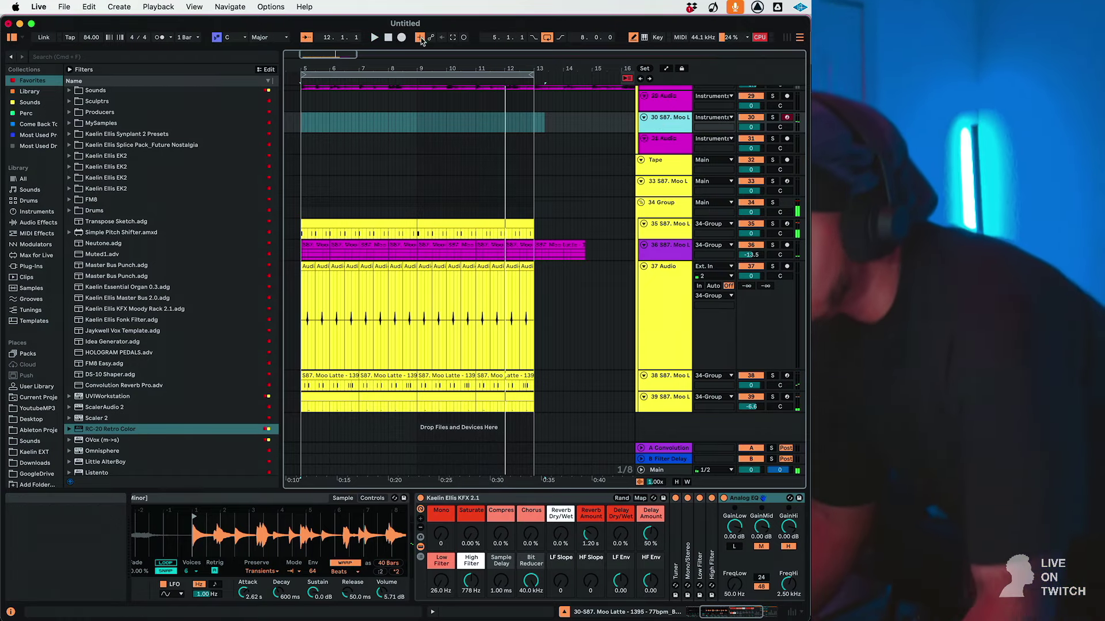
# Activate sample track 28 and raise its High Filter macro to 19.9 kHz.
pyautogui.scroll(3, 658, 123)
pyautogui.click(750, 147)
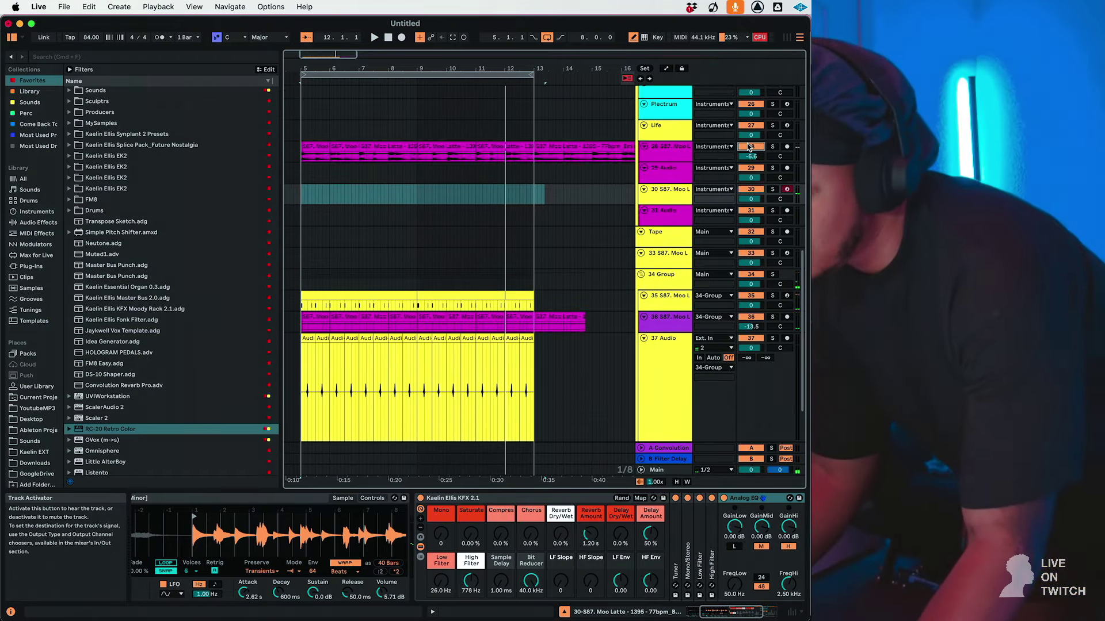
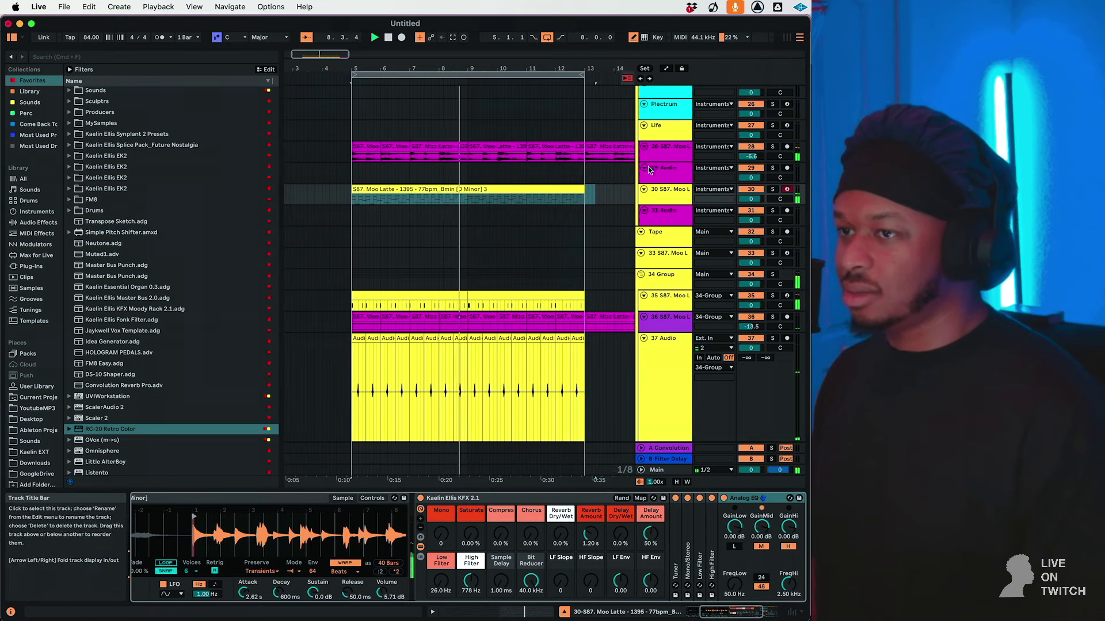
pyautogui.click(661, 151)
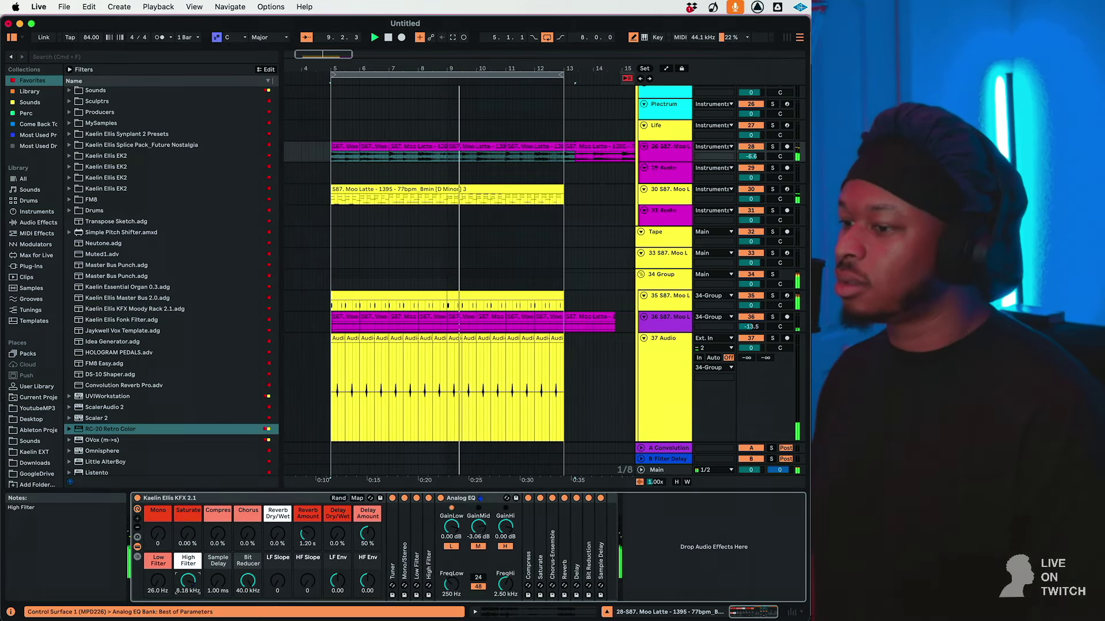
pyautogui.moveTo(188, 581)
pyautogui.mouseDown()
pyautogui.moveTo(188, 616)
pyautogui.moveTo(191, 577)
pyautogui.mouseUp()
pyautogui.hscroll(-3, 385, 315)
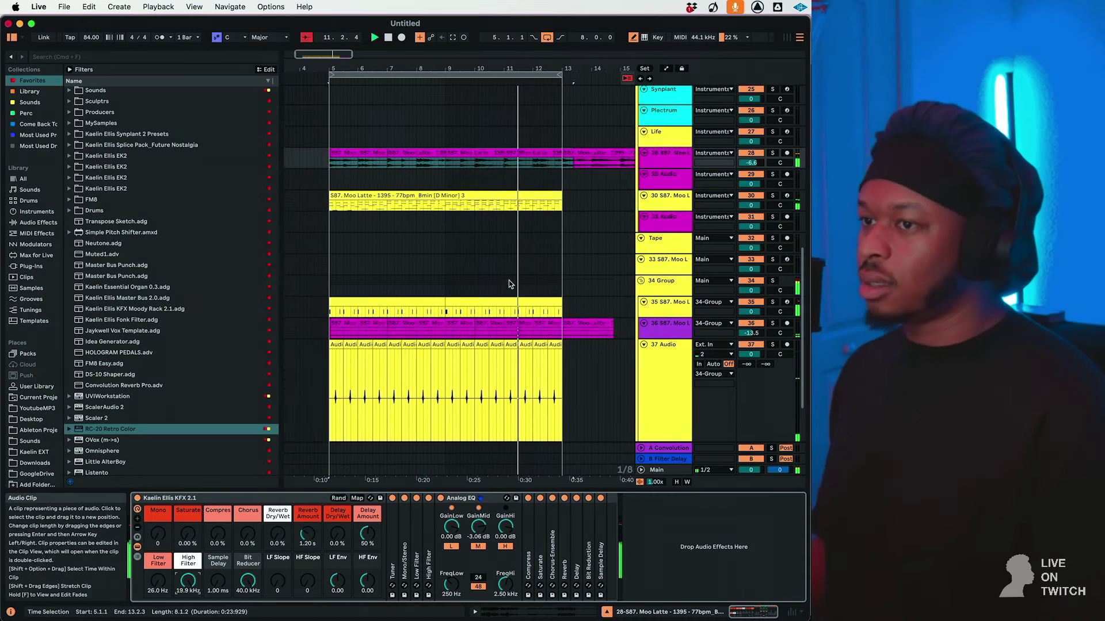
# Duplicate sample track 28 and check the sample settings of the copy's clips from bar 5 to bar 13.
pyautogui.click(675, 161)
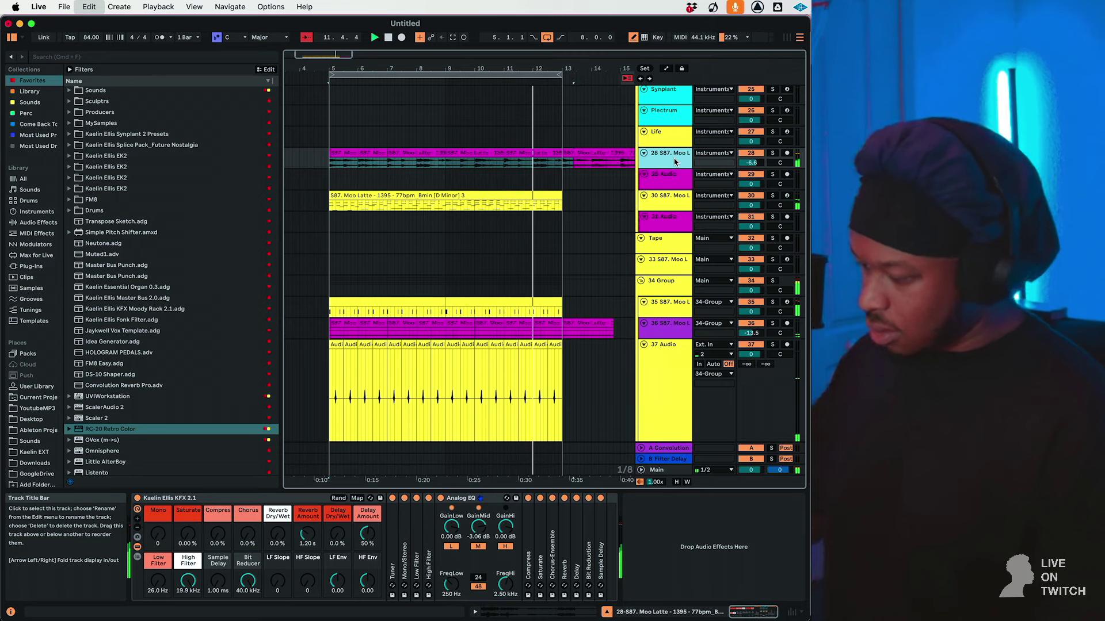
pyautogui.press('super+d')
pyautogui.click(552, 172)
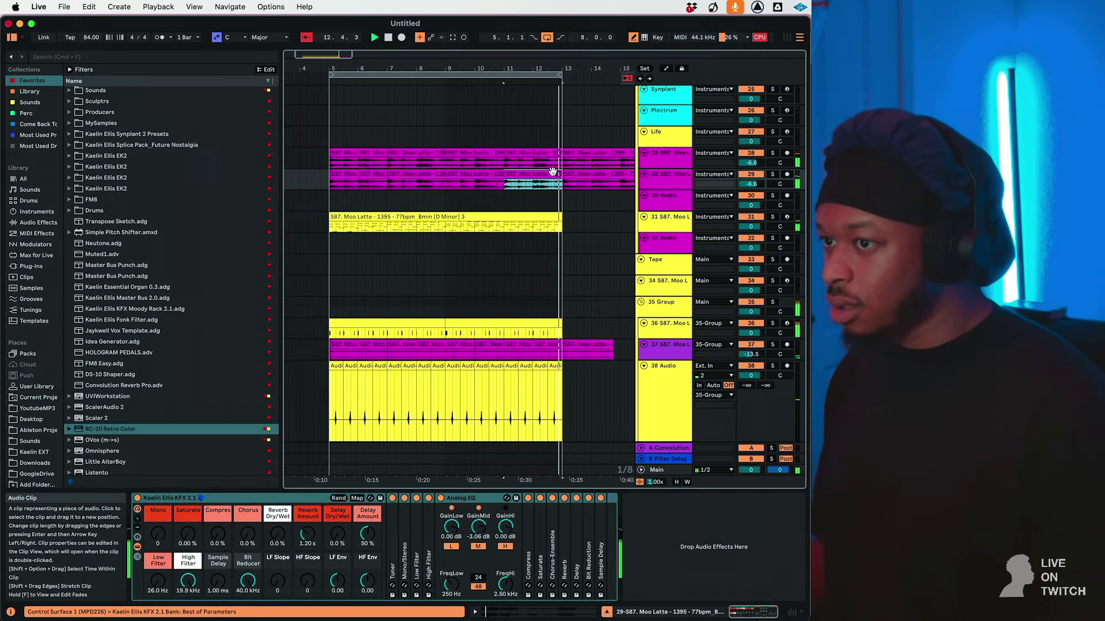
pyautogui.keyDown('shift'); pyautogui.click(338, 176); pyautogui.keyUp('shift')
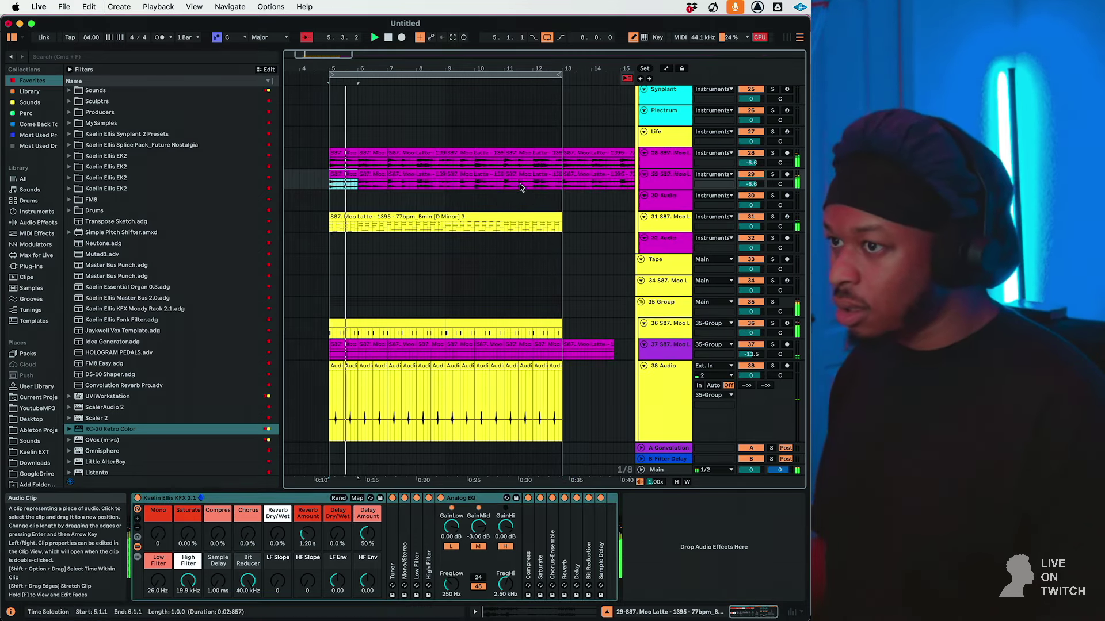
pyautogui.hotkey('shift', 'Tab')
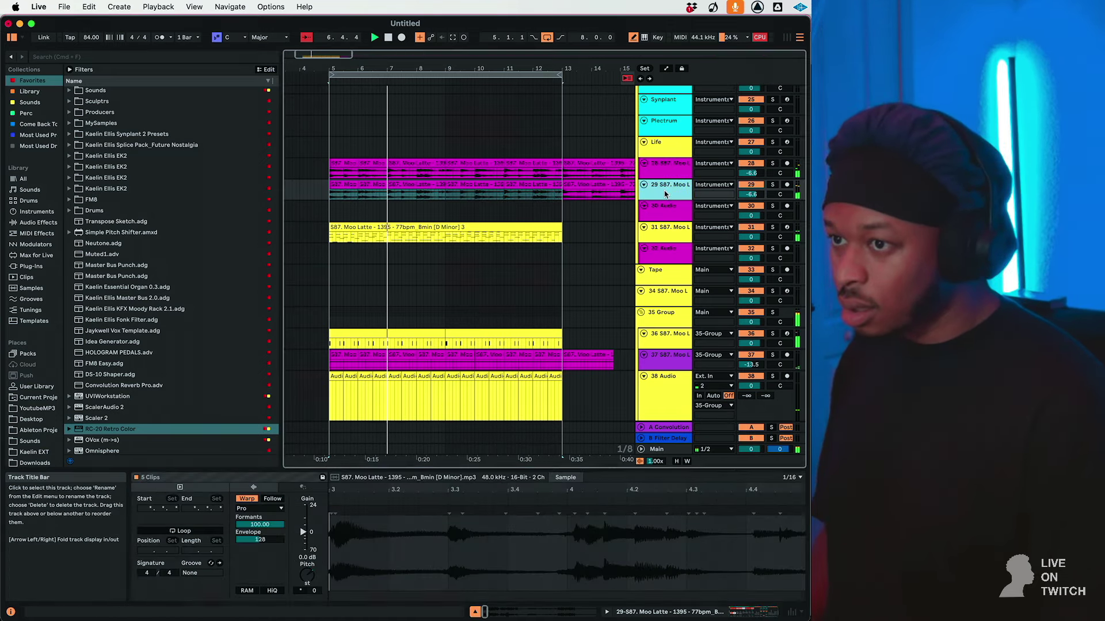
pyautogui.hotkey('shift', 'Tab')
# On duplicated track 29, set Chorus to 100%, Sample Delay to 2.20 ms and Low Filter to 234 Hz.
pyautogui.moveTo(218, 581); pyautogui.dragTo(217, 577)
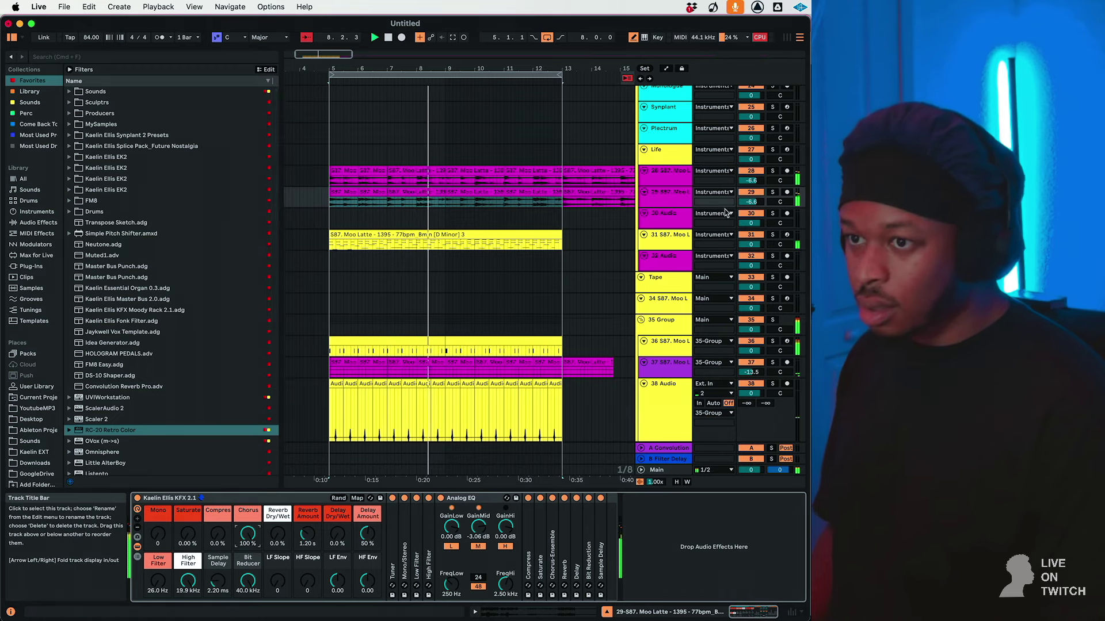
pyautogui.click(669, 194)
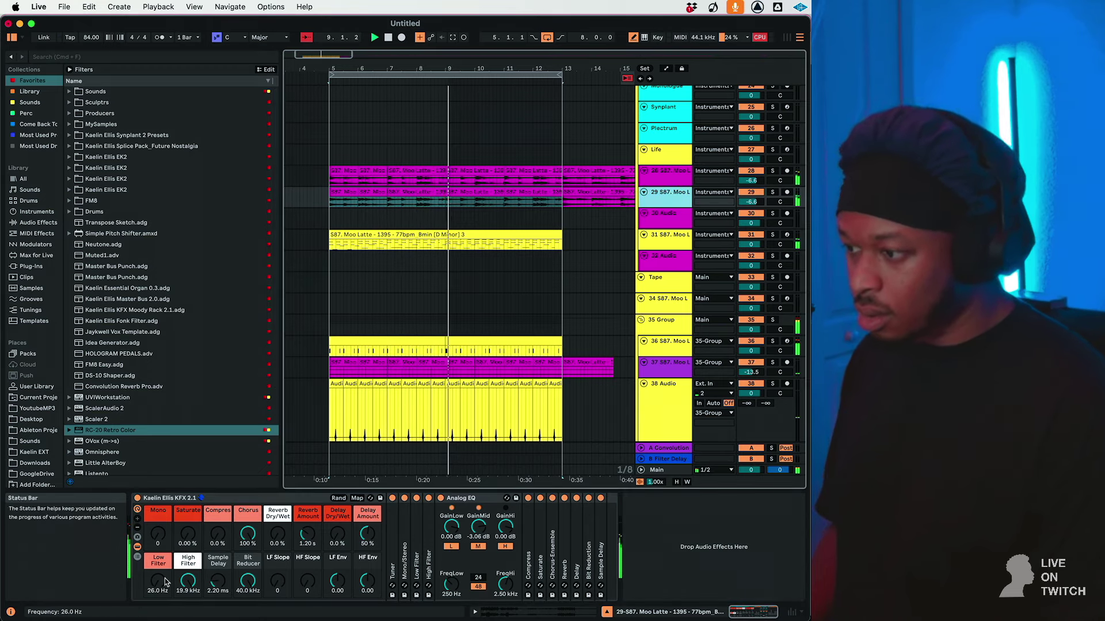
pyautogui.moveTo(158, 582); pyautogui.dragTo(157, 574)
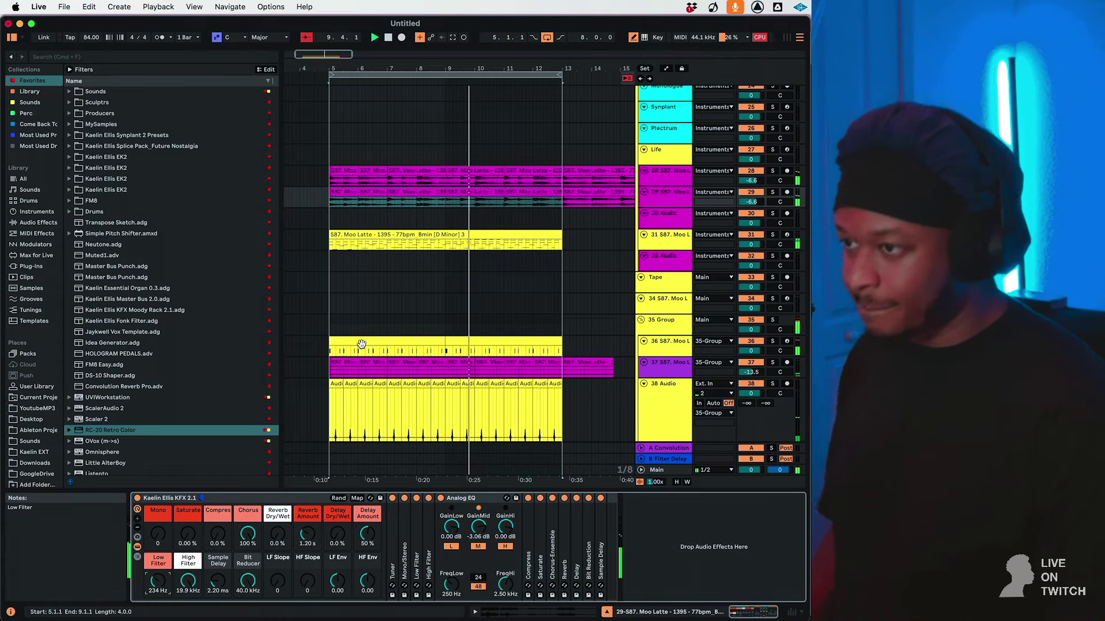
# In track 28's Analog EQ, set GainLow to 2.56 dB and FreqLow to 155 Hz.
pyautogui.scroll(5, 362, 344)
pyautogui.scroll(-6, 362, 346)
pyautogui.hscroll(2, 361, 344)
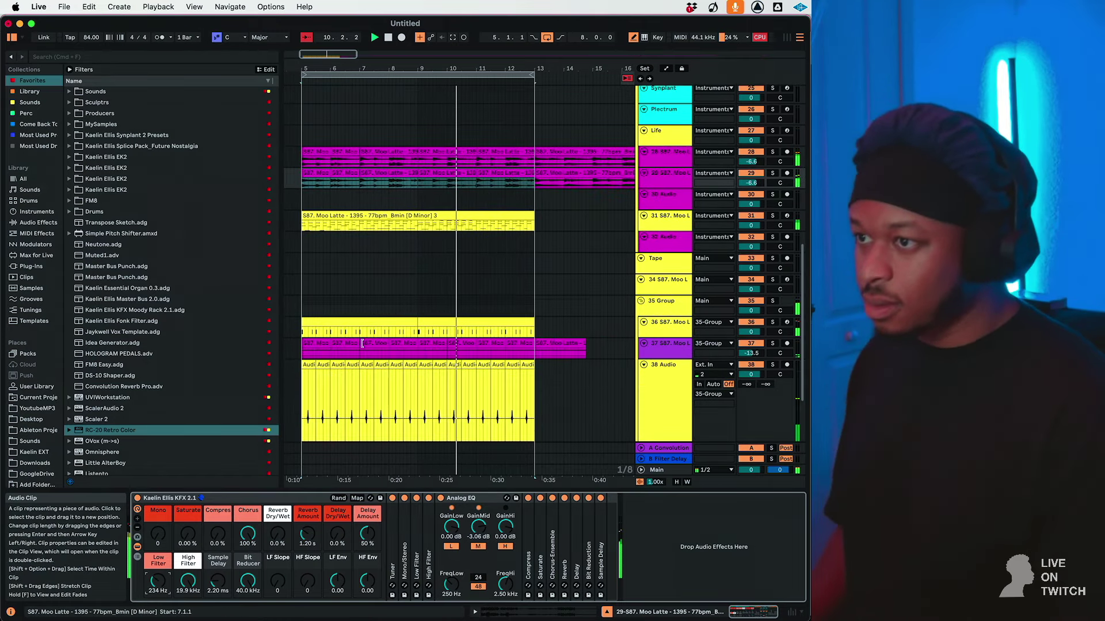
pyautogui.click(662, 148)
pyautogui.moveTo(451, 584); pyautogui.dragTo(451, 580)
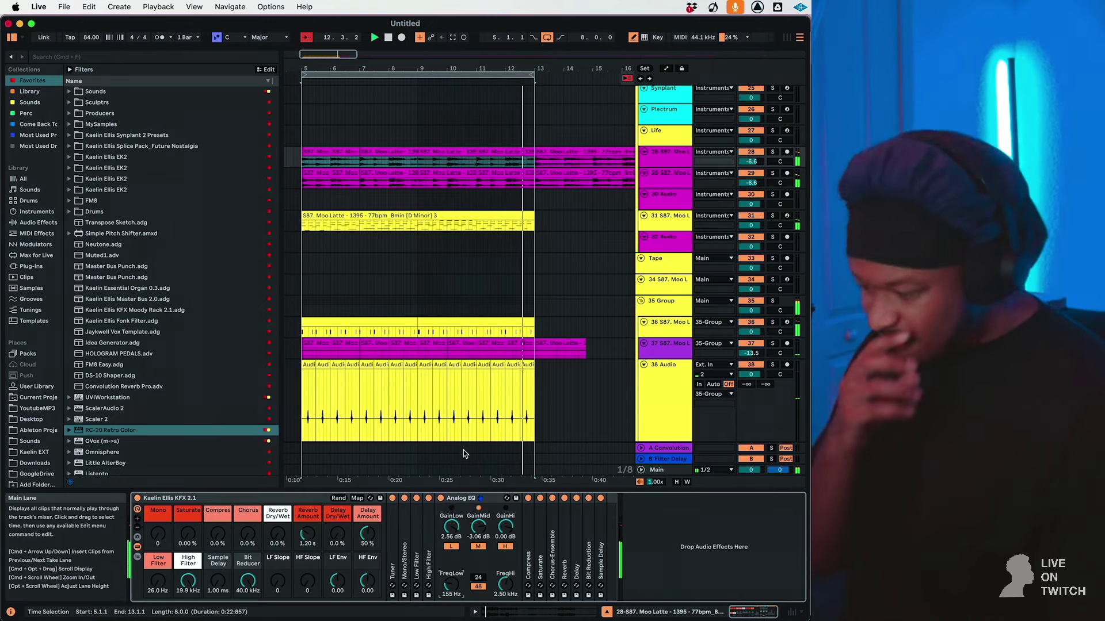
# Stop playback and deactivate the stretch just before bar 9 on tracks 38 and 40.
pyautogui.scroll(1, 441, 423)
pyautogui.press('space')
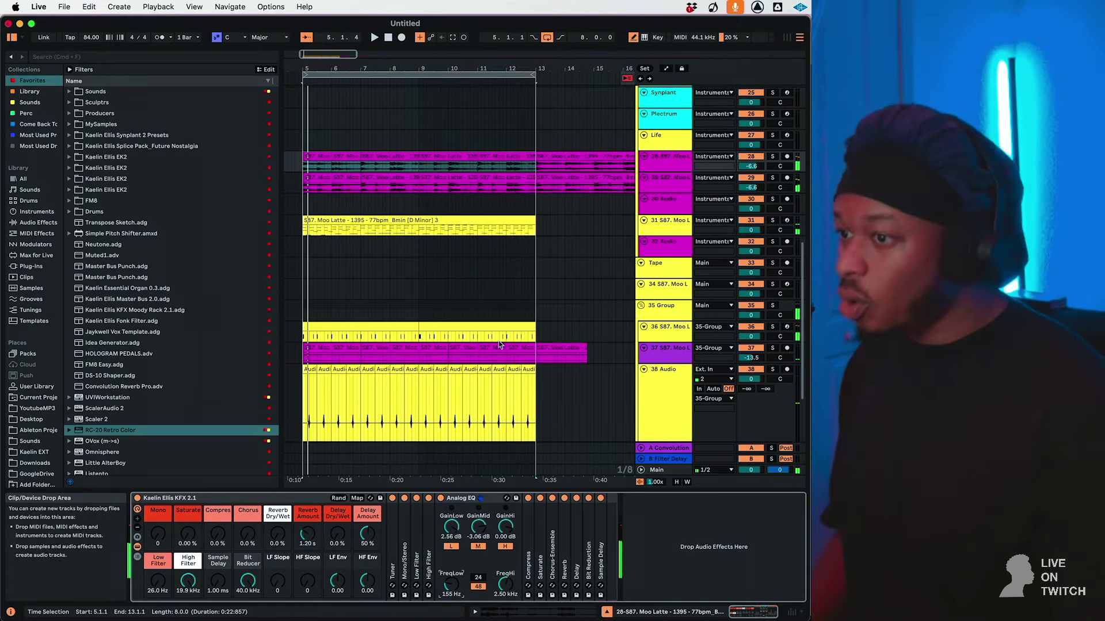
pyautogui.click(405, 340)
pyautogui.scroll(3, 397, 341)
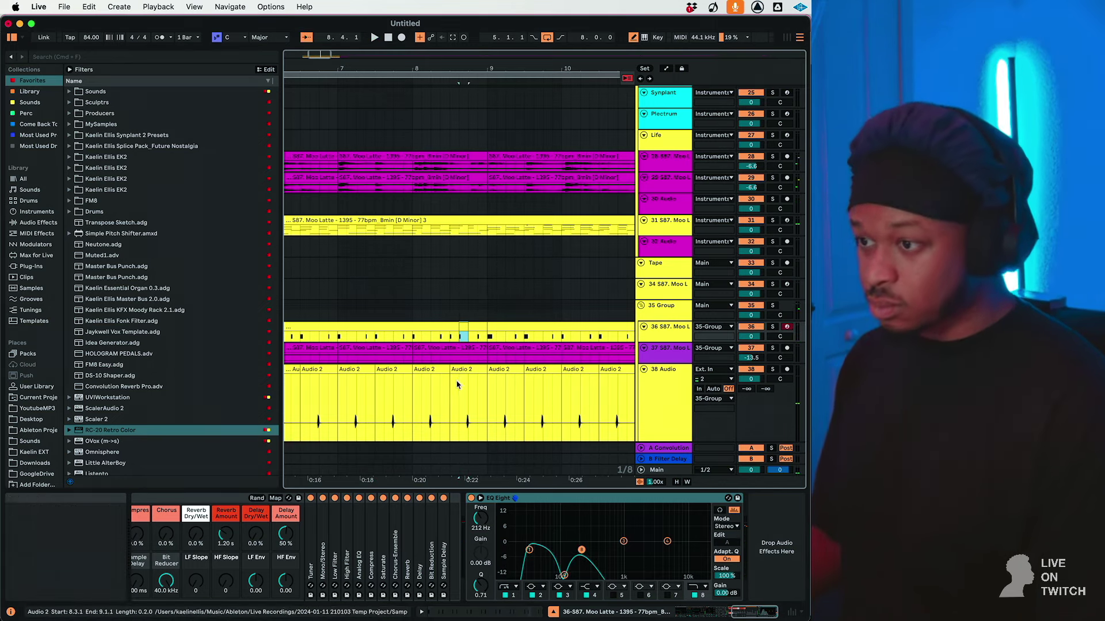
pyautogui.click(456, 406)
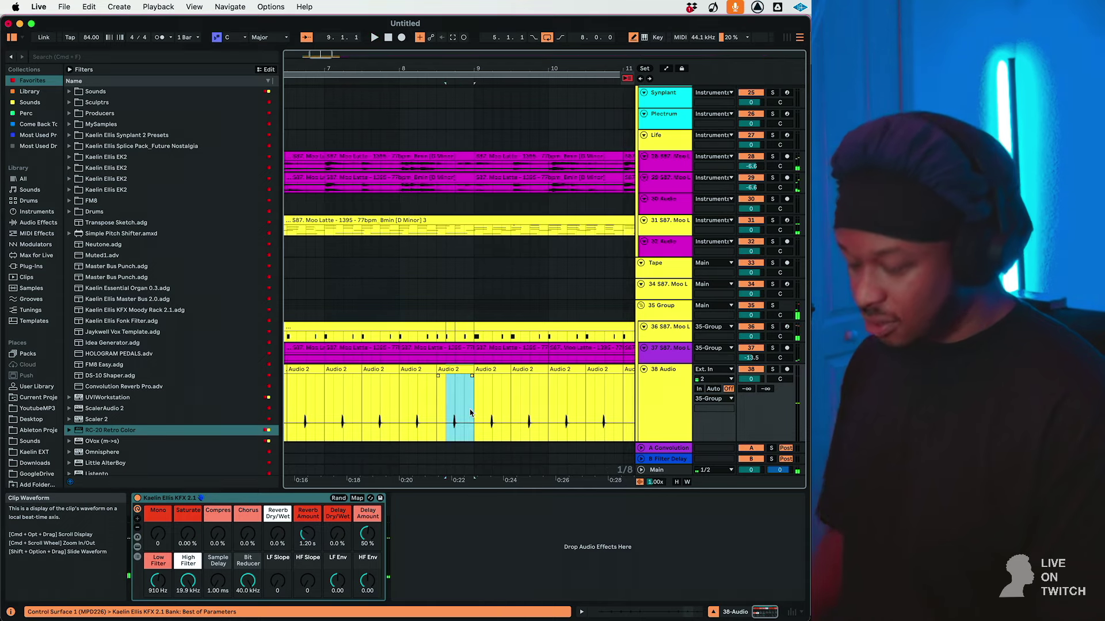
pyautogui.scroll(-5, 464, 406)
pyautogui.click(450, 415)
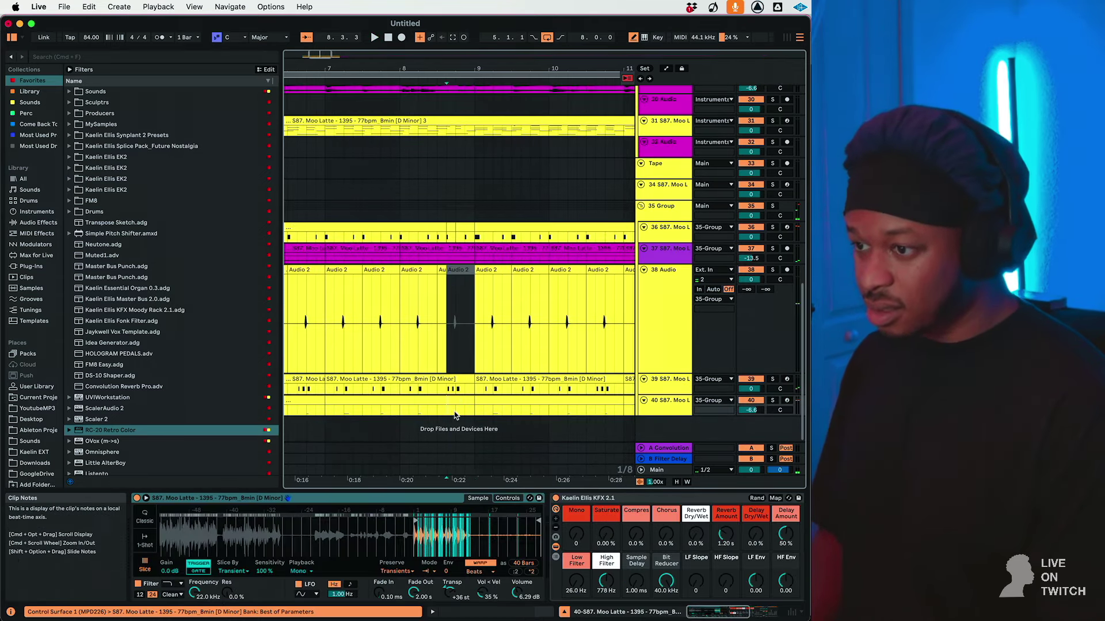
pyautogui.press('space')
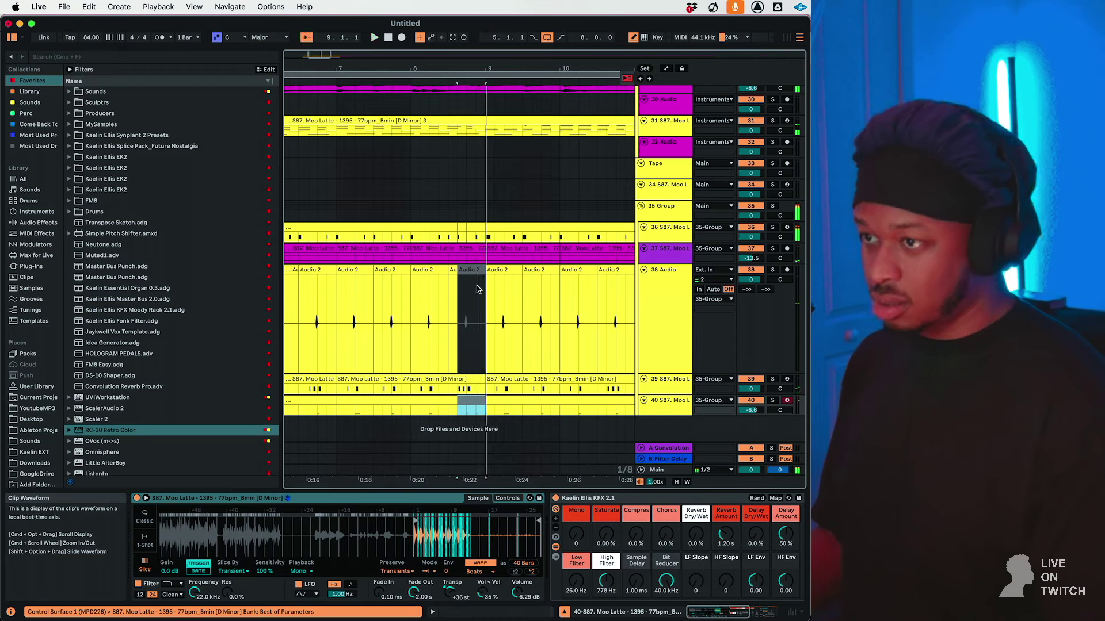
# Cut a short gap into track 36's MIDI clip just before bar 9 and play the passage back.
pyautogui.click(440, 238)
pyautogui.moveTo(462, 226); pyautogui.dragTo(471, 227)
pyautogui.click(446, 239)
pyautogui.press('space')
pyautogui.press('space')
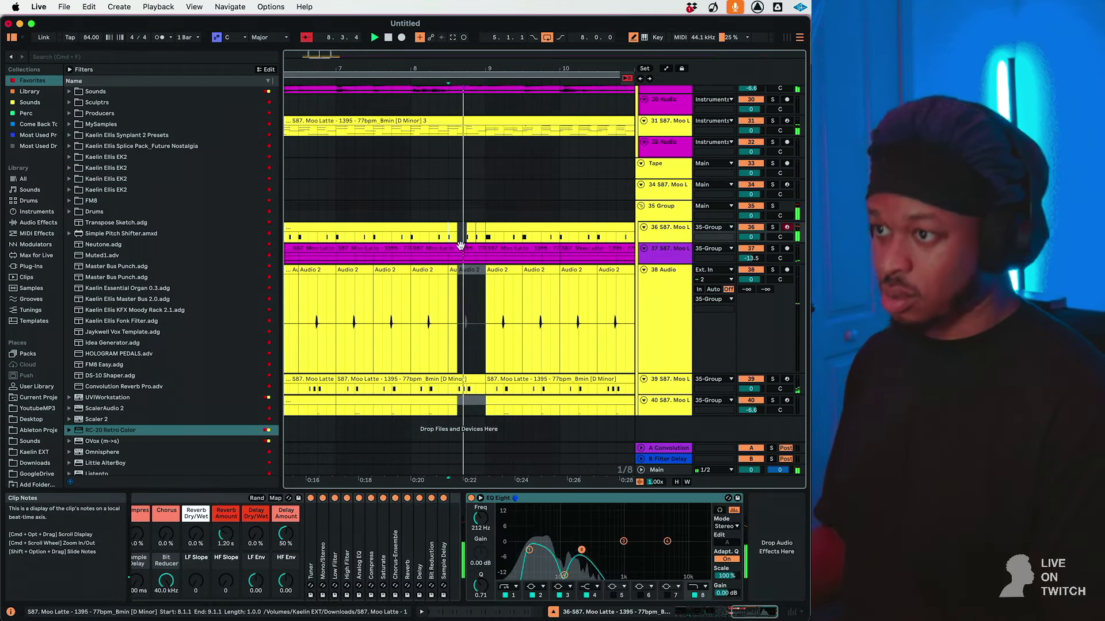
# Duplicate bars 5 to 9 of drum tracks 36 to 40 over bars 9 to 13.
pyautogui.click(470, 400)
pyautogui.hscroll(-3, 473, 398)
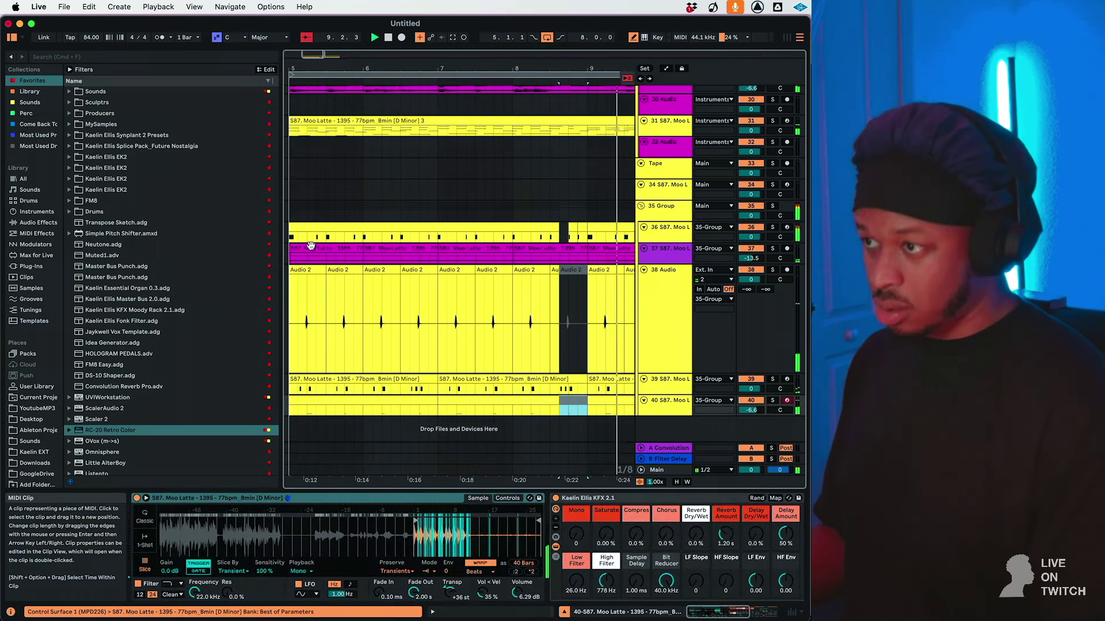
pyautogui.hscroll(-1, 314, 247)
pyautogui.keyDown('shift'); pyautogui.click(322, 231); pyautogui.keyUp('shift')
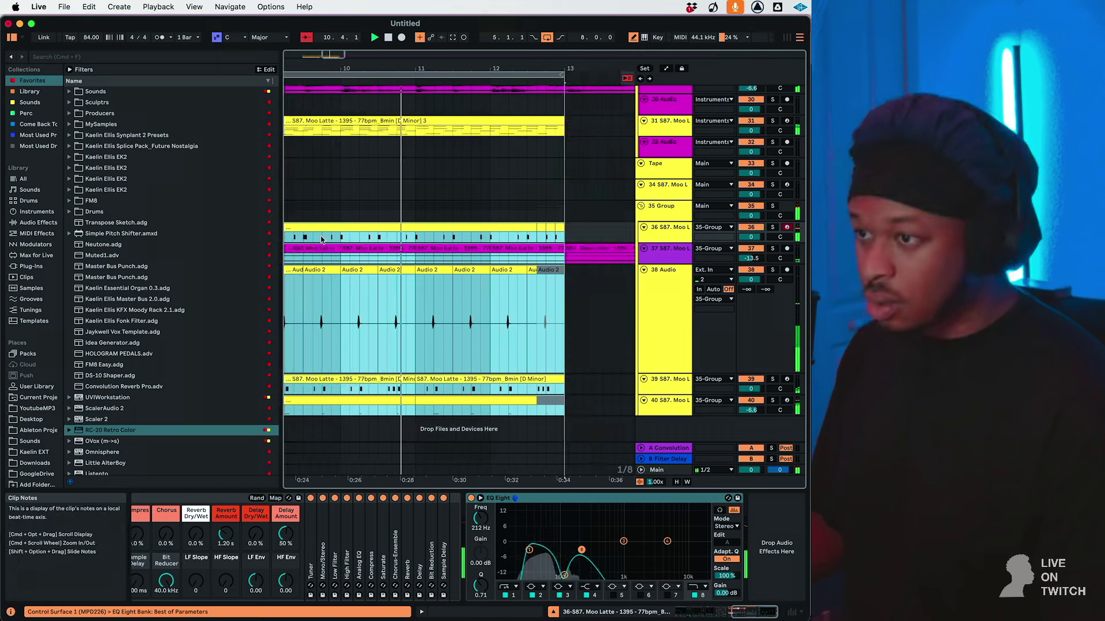
pyautogui.moveTo(326, 53); pyautogui.dragTo(326, 29)
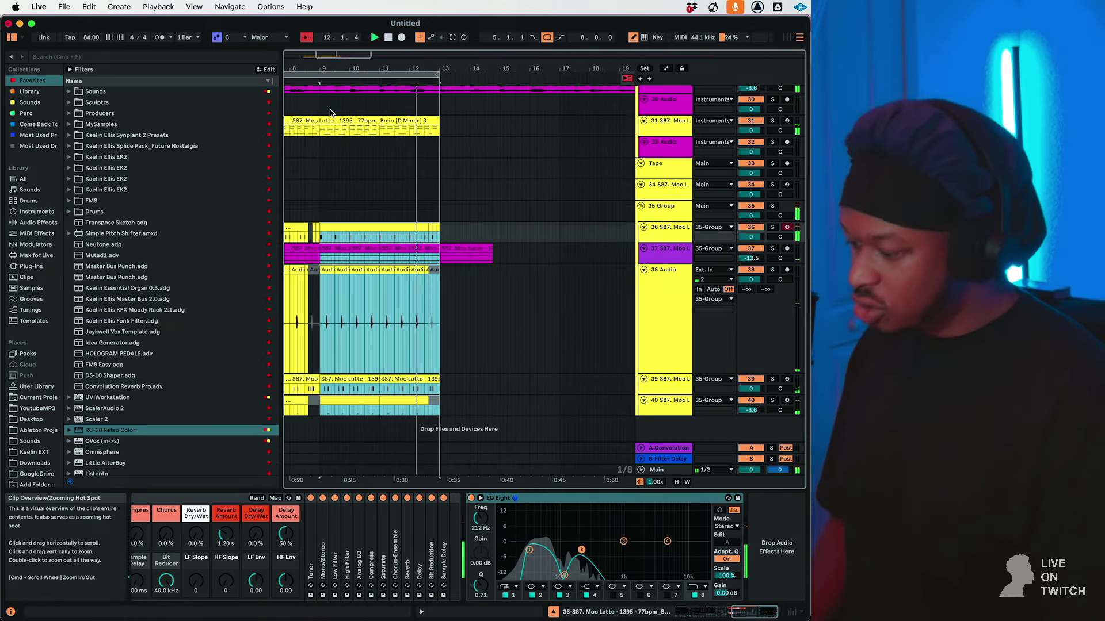
# Solo duplicated sample track 29 and select all its clips from bar 5 to bar 13.
pyautogui.moveTo(699, 619)
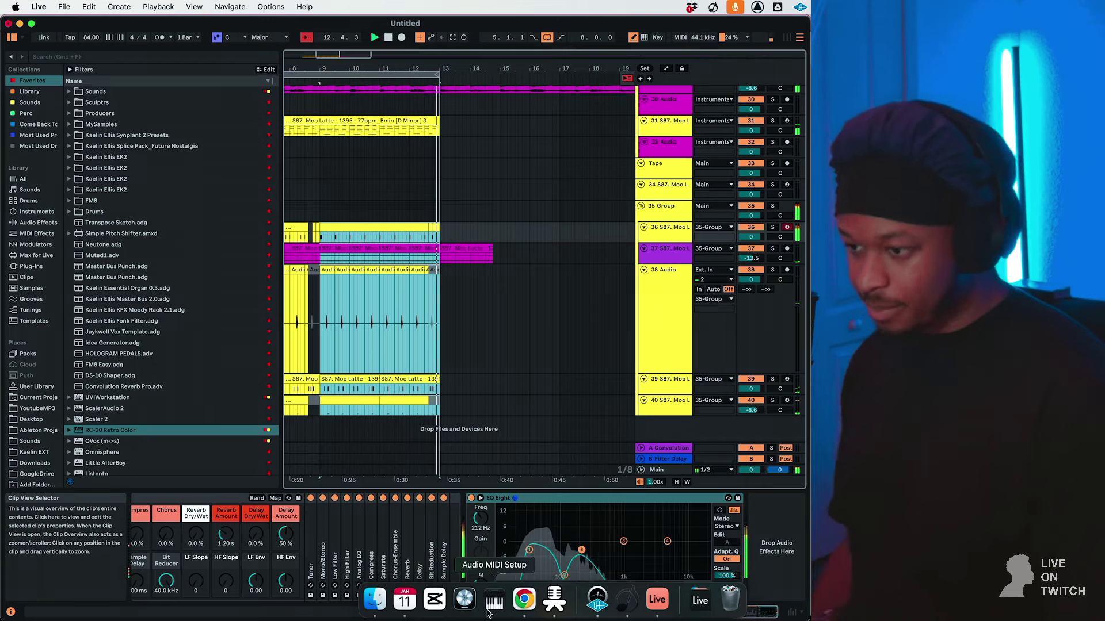
pyautogui.scroll(8, 369, 241)
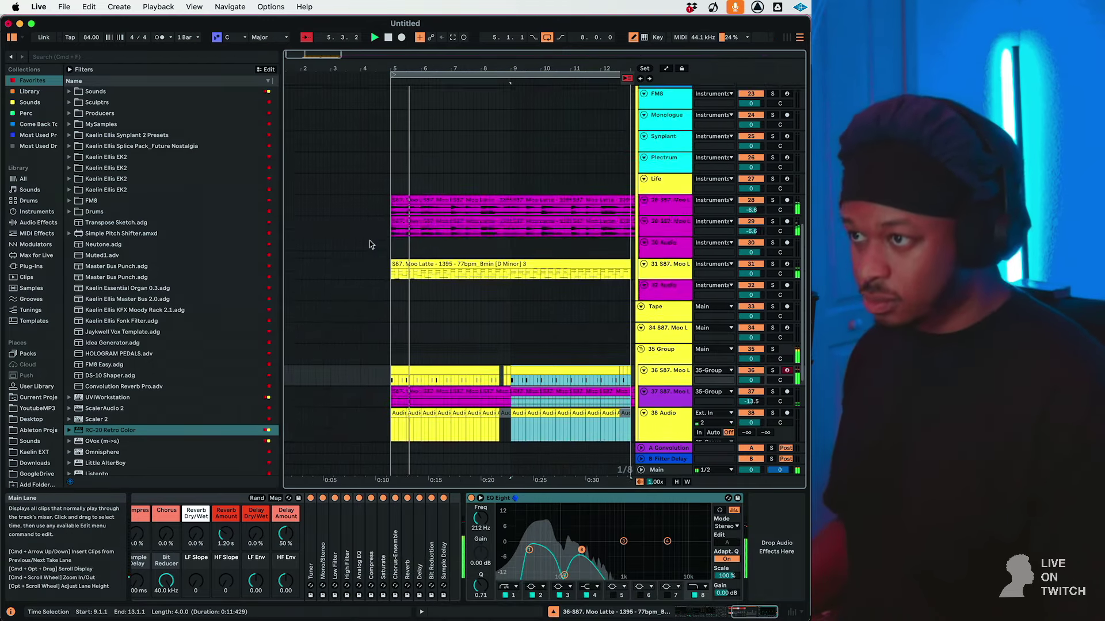
pyautogui.click(664, 295)
pyautogui.click(772, 288)
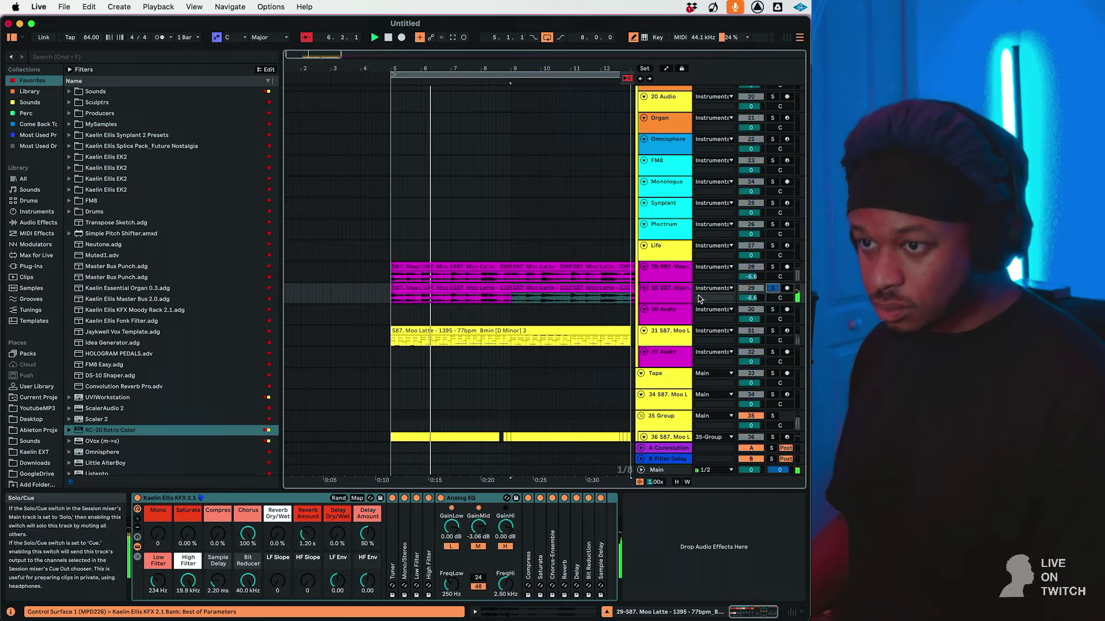
pyautogui.doubleClick(657, 297)
pyautogui.moveTo(421, 297); pyautogui.dragTo(391, 297)
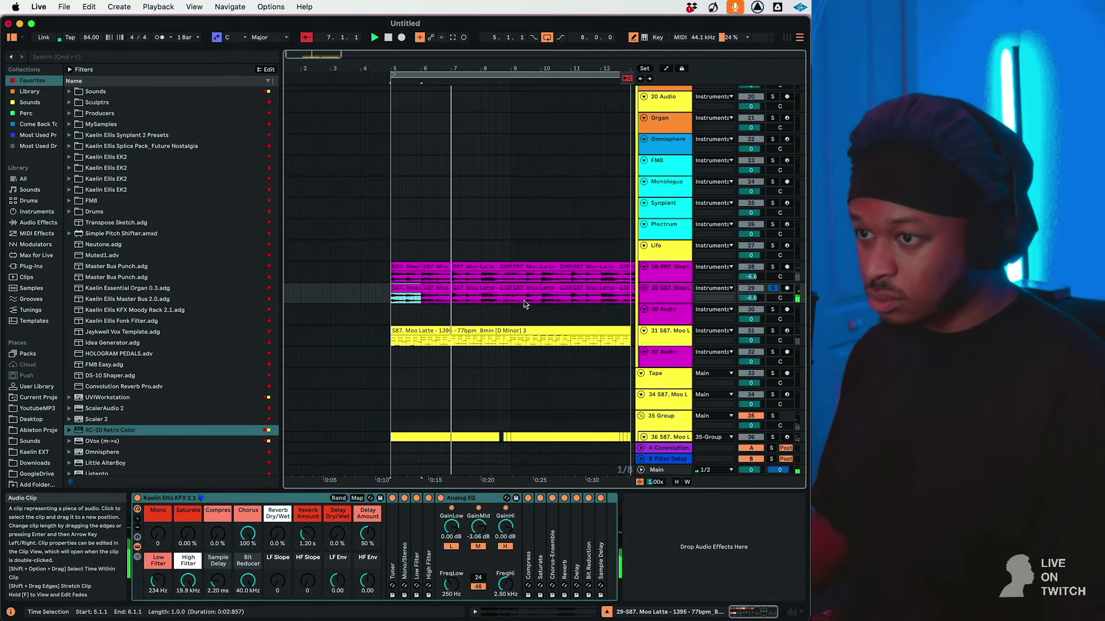
pyautogui.keyDown('shift'); pyautogui.click(599, 297); pyautogui.keyUp('shift')
pyautogui.keyDown('shift'); pyautogui.click(602, 289); pyautogui.keyUp('shift')
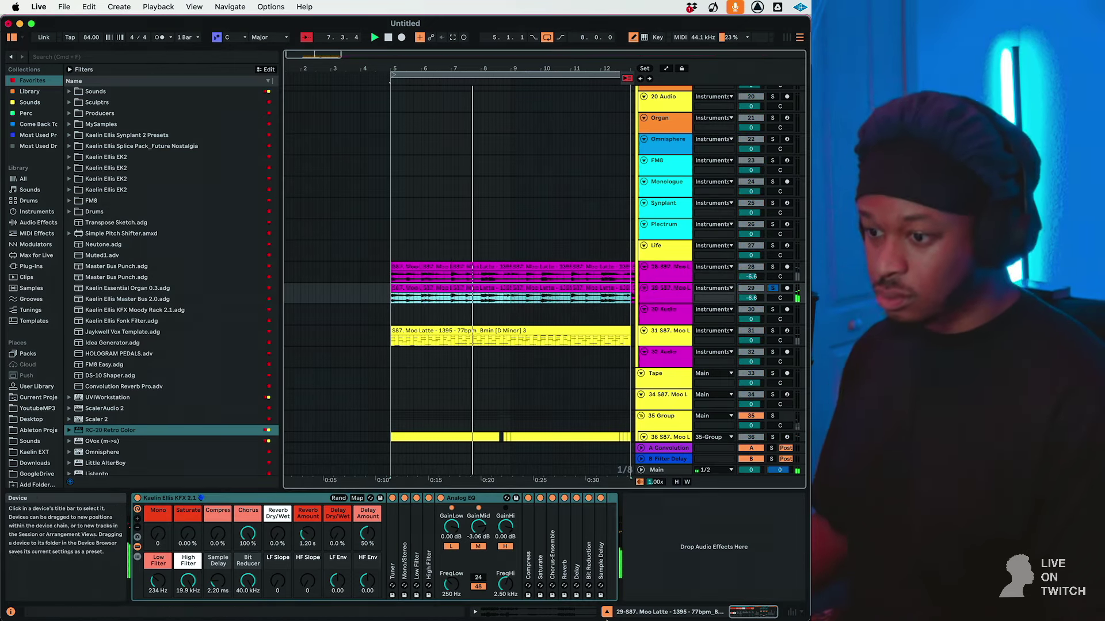
# Turn off the solo on track 29 and set the selected clips' Formants to 0.00.
pyautogui.click(550, 612)
pyautogui.moveTo(271, 528)
pyautogui.mouseDown()
pyautogui.moveTo(270, 551)
pyautogui.moveTo(271, 518)
pyautogui.mouseUp()
pyautogui.click(772, 288)
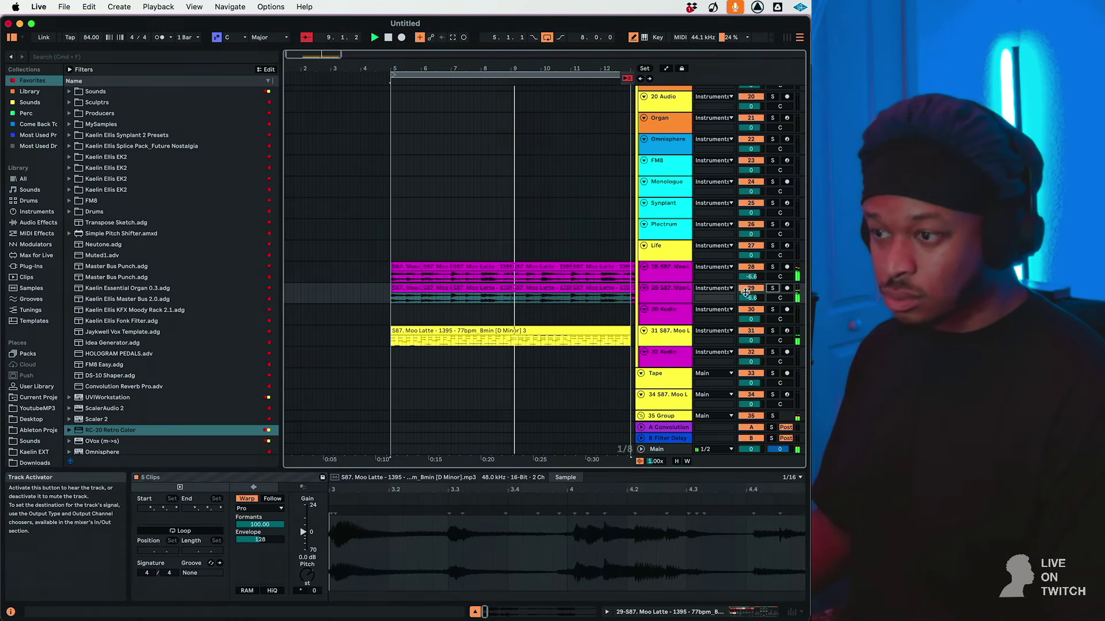
pyautogui.click(260, 524)
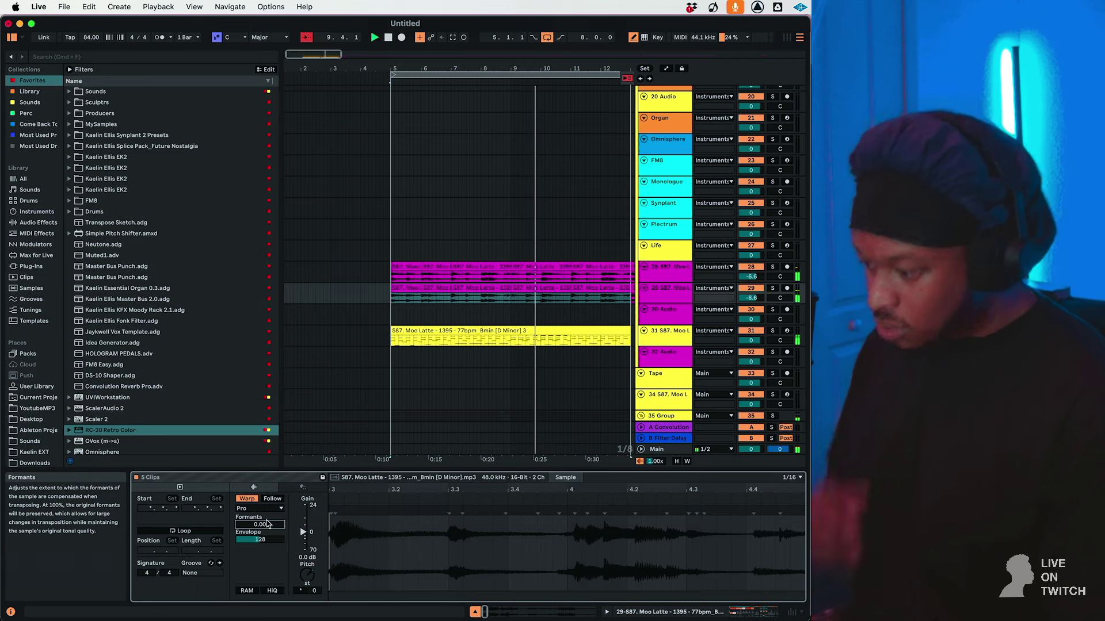
# On track 29's effect rack, set Reverb Dry/Wet to 39% and Reverb Amount to 7.27 s.
pyautogui.click(661, 299)
pyautogui.doubleClick(660, 300)
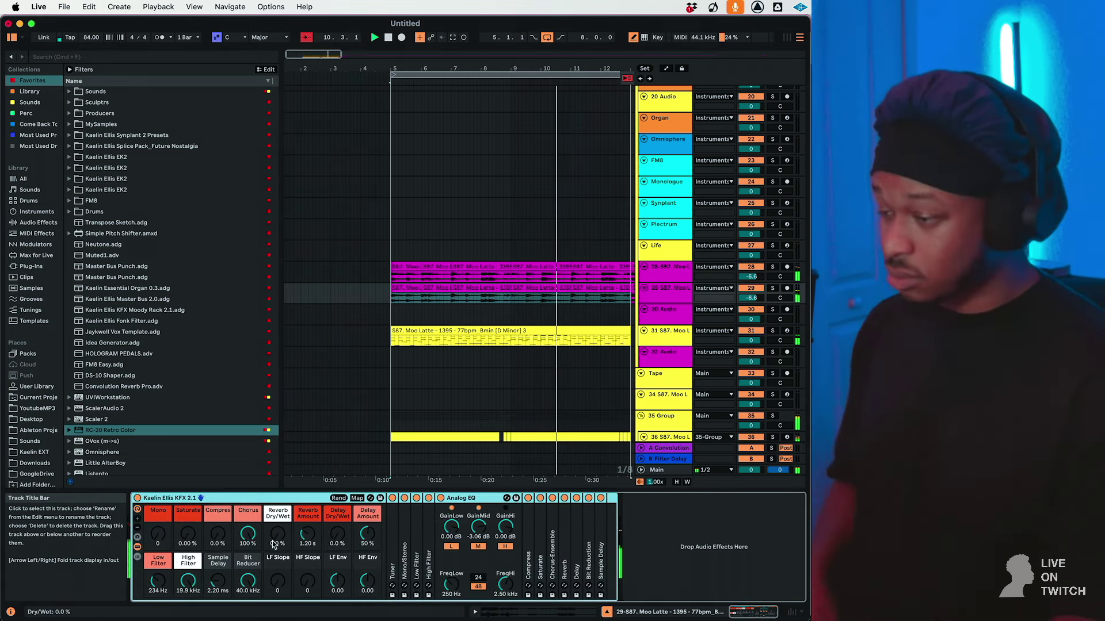
pyautogui.click(278, 535)
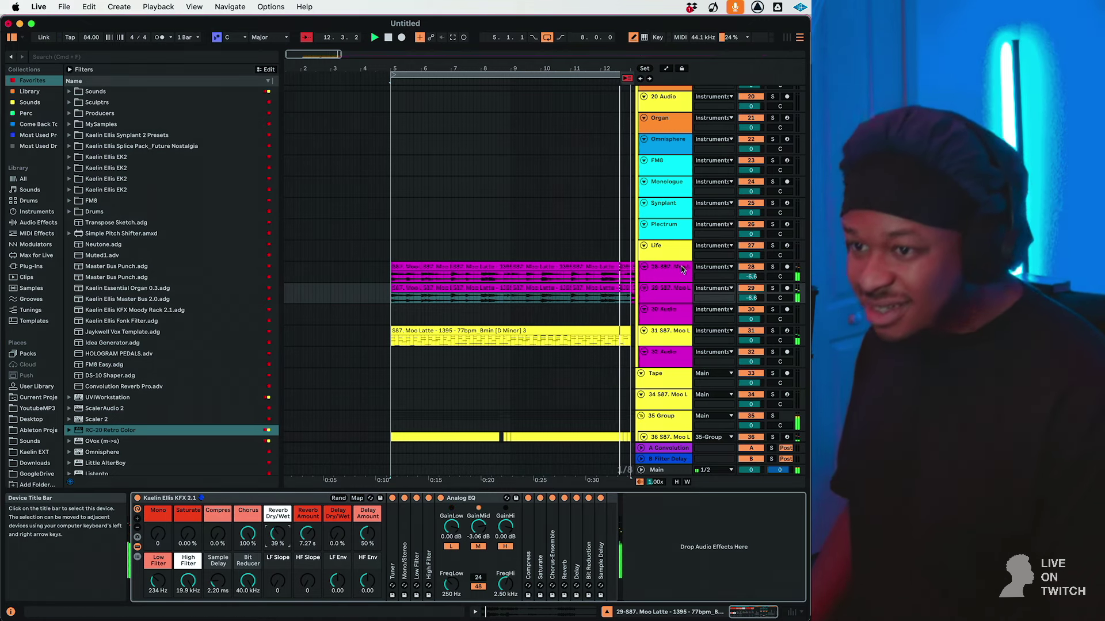
# Select the looped range from bar 5 to bar 13 across all tracks.
pyautogui.scroll(3, 541, 251)
pyautogui.scroll(-9, 541, 249)
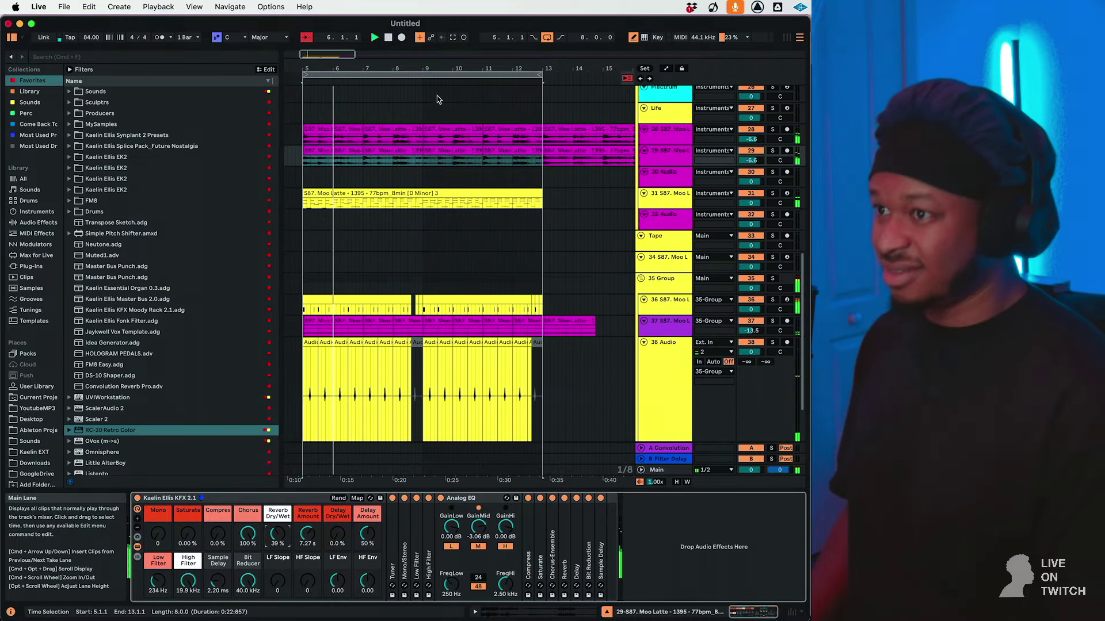
pyautogui.click(437, 76)
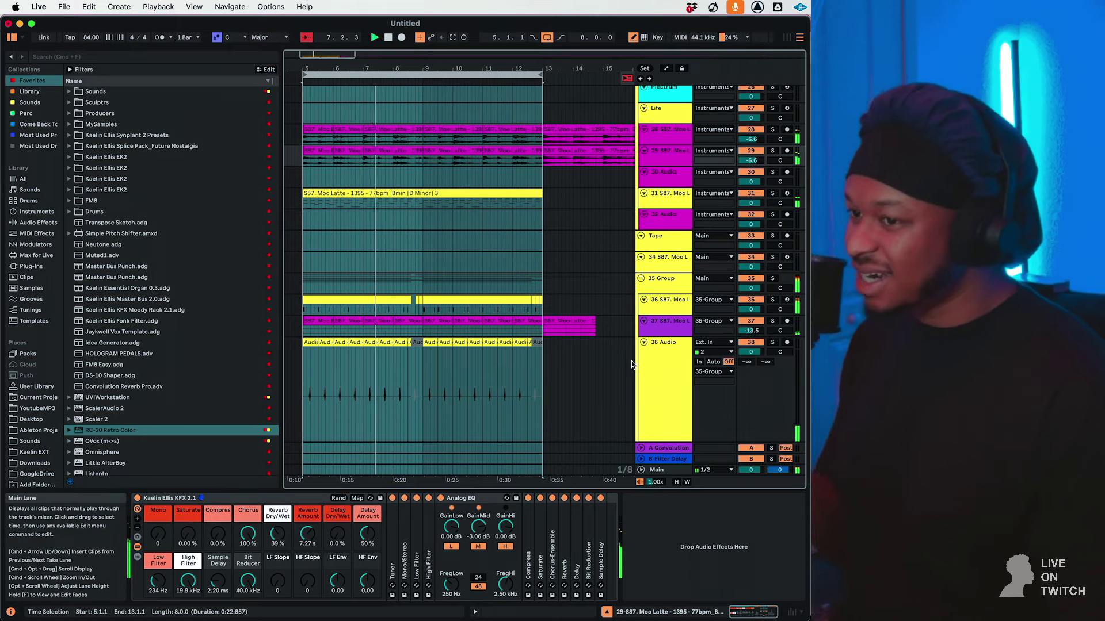
# On drum group 35, raise the DS-10 Shaper's Attack to 86.
pyautogui.scroll(-3, 632, 365)
pyautogui.click(663, 212)
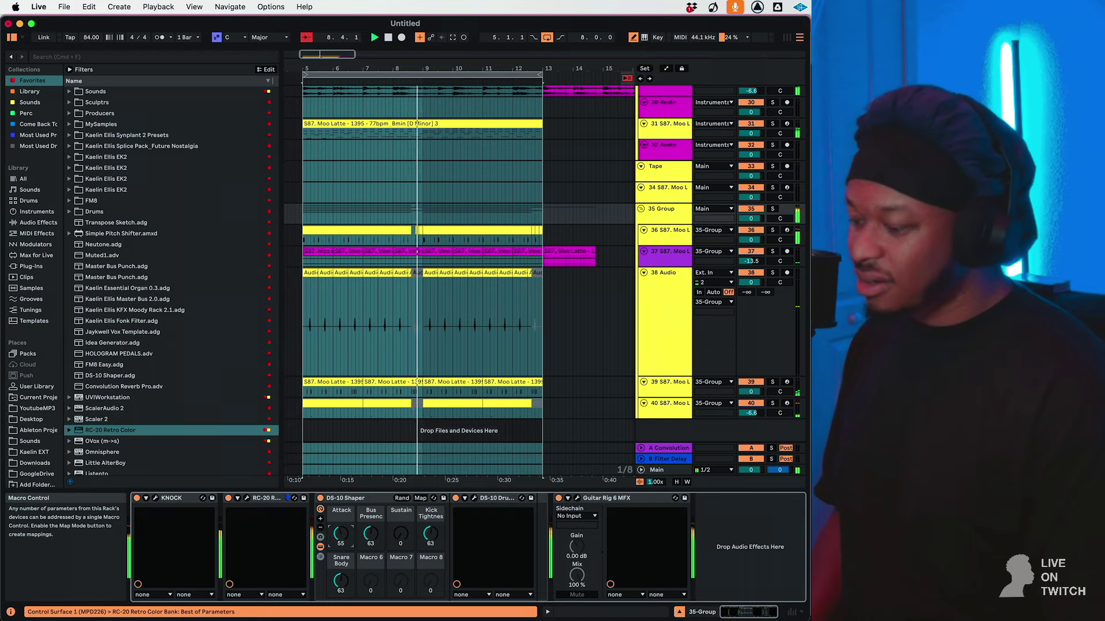
pyautogui.moveTo(341, 533); pyautogui.dragTo(341, 527)
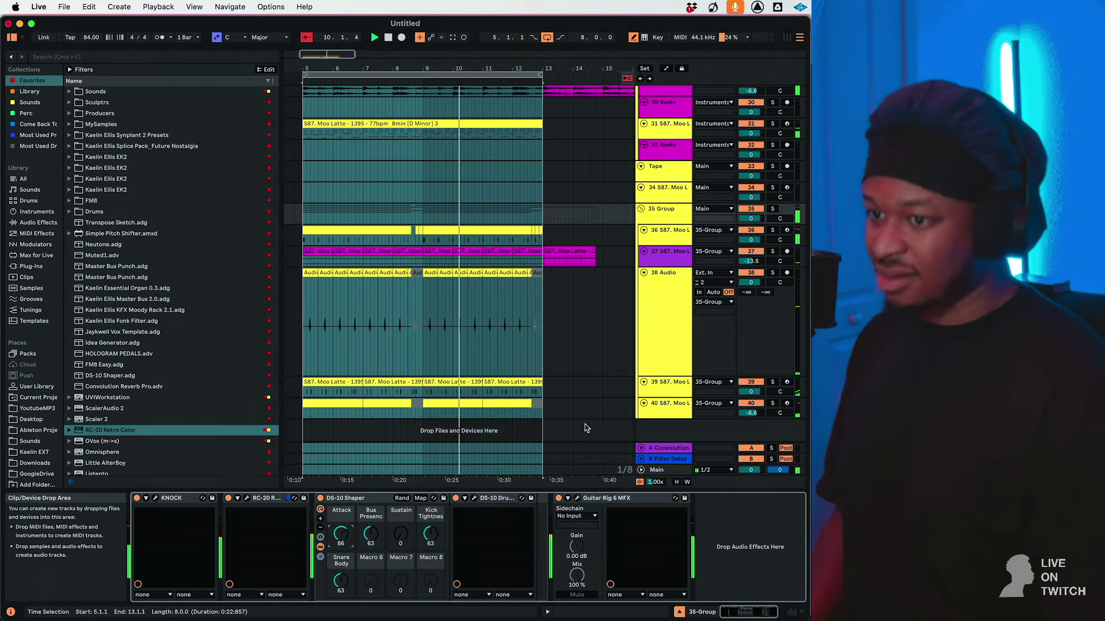
# On track 28, raise the Analog EQ's mid gain to 6.00 dB.
pyautogui.click(668, 408)
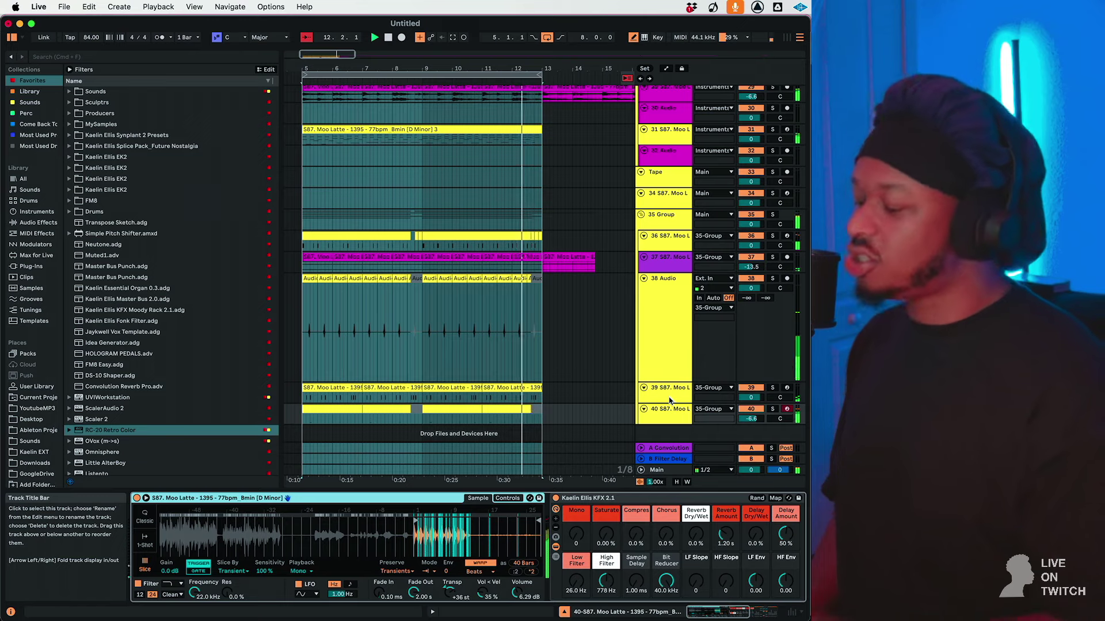
pyautogui.scroll(5, 548, 375)
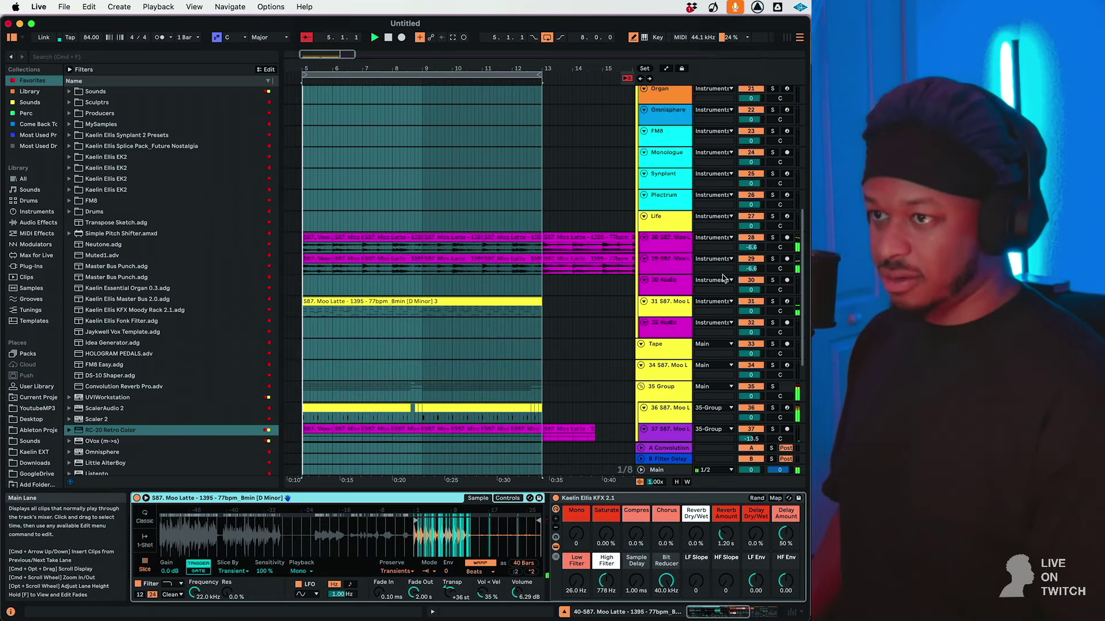
pyautogui.click(671, 240)
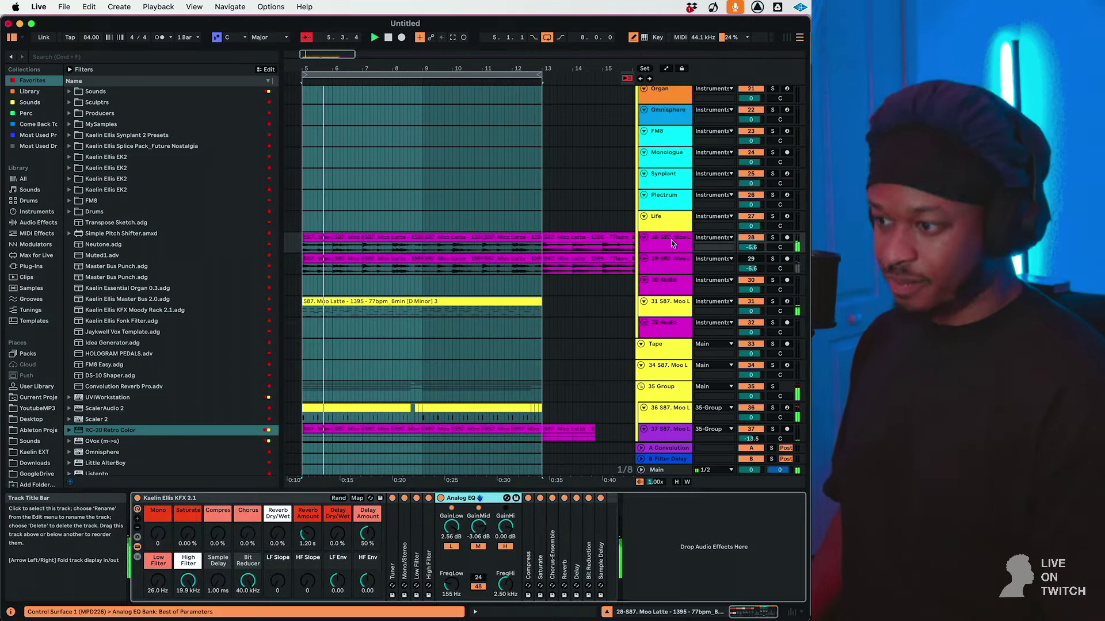
pyautogui.moveTo(479, 527); pyautogui.dragTo(478, 539)
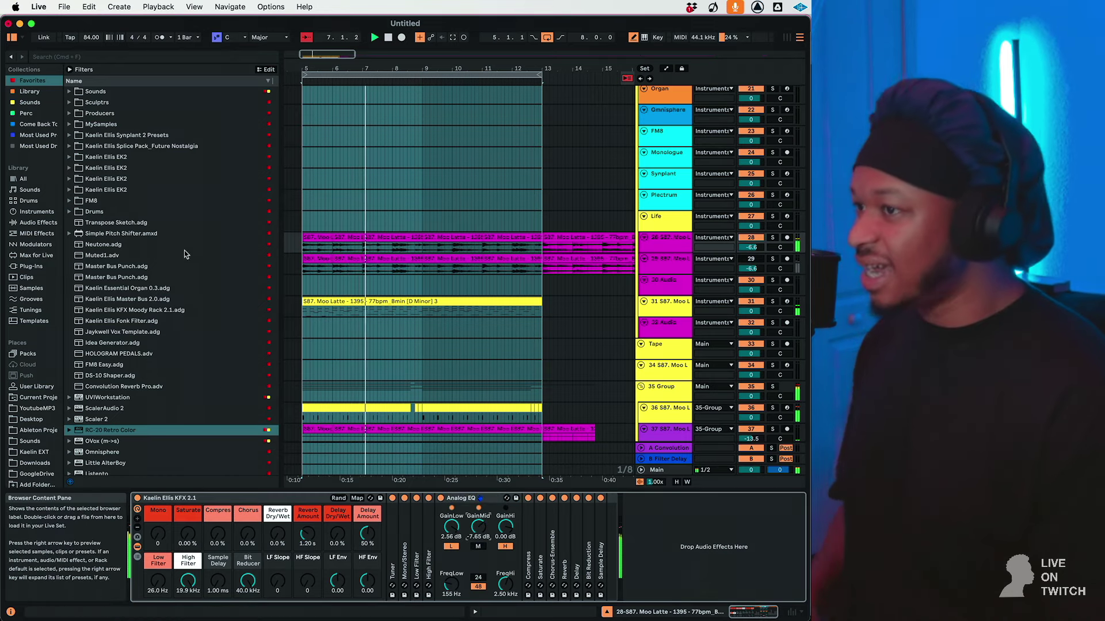
pyautogui.write('9')
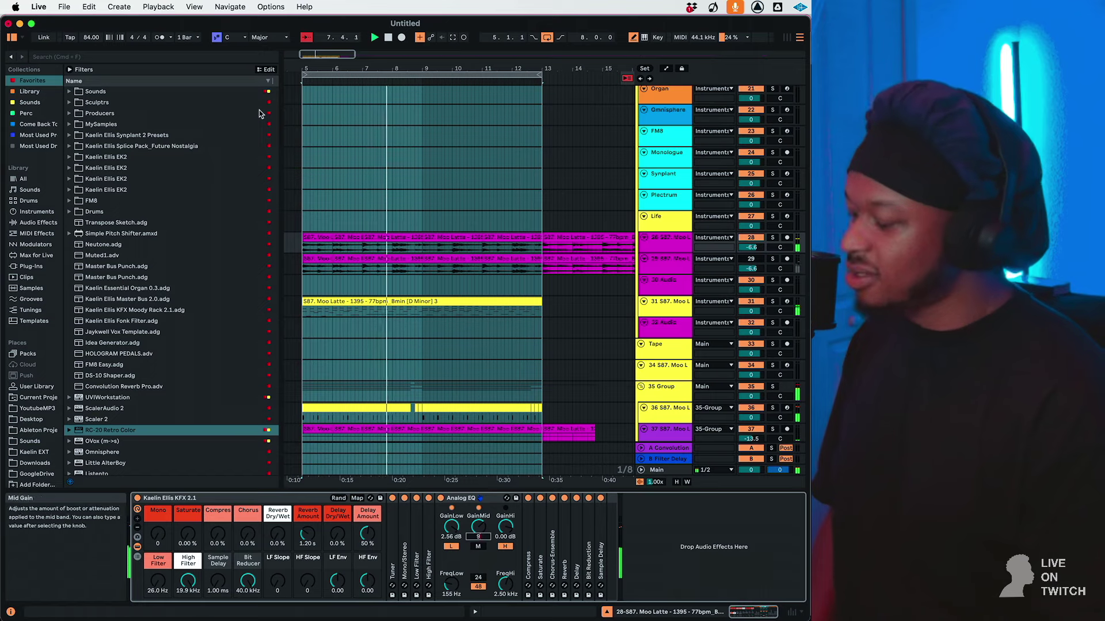
# Solo track 31 and try its effect rack's Chorus at 66 %.
pyautogui.click(353, 232)
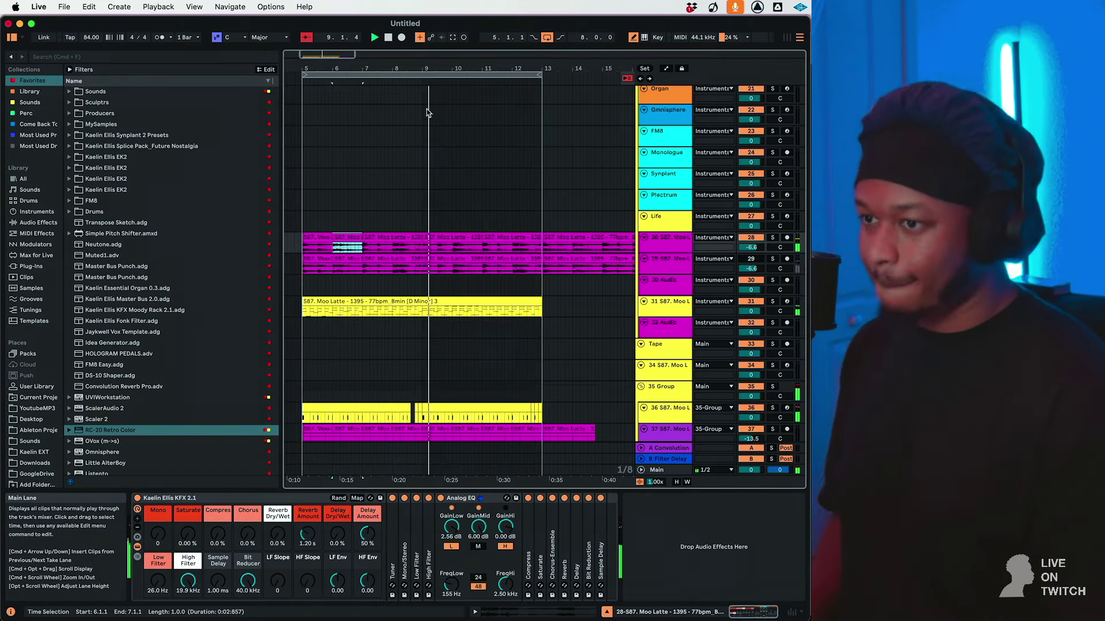
pyautogui.press('Down')
pyautogui.press('Down')
pyautogui.press('Down')
pyautogui.click(772, 301)
pyautogui.hscroll(3, 471, 535)
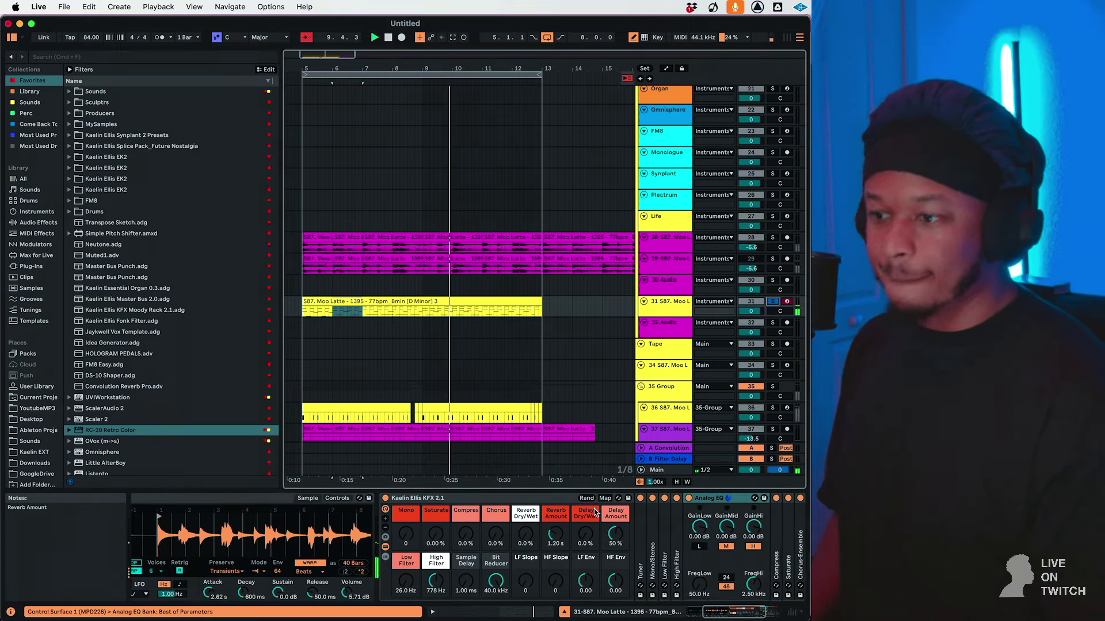
pyautogui.moveTo(373, 535); pyautogui.dragTo(374, 531)
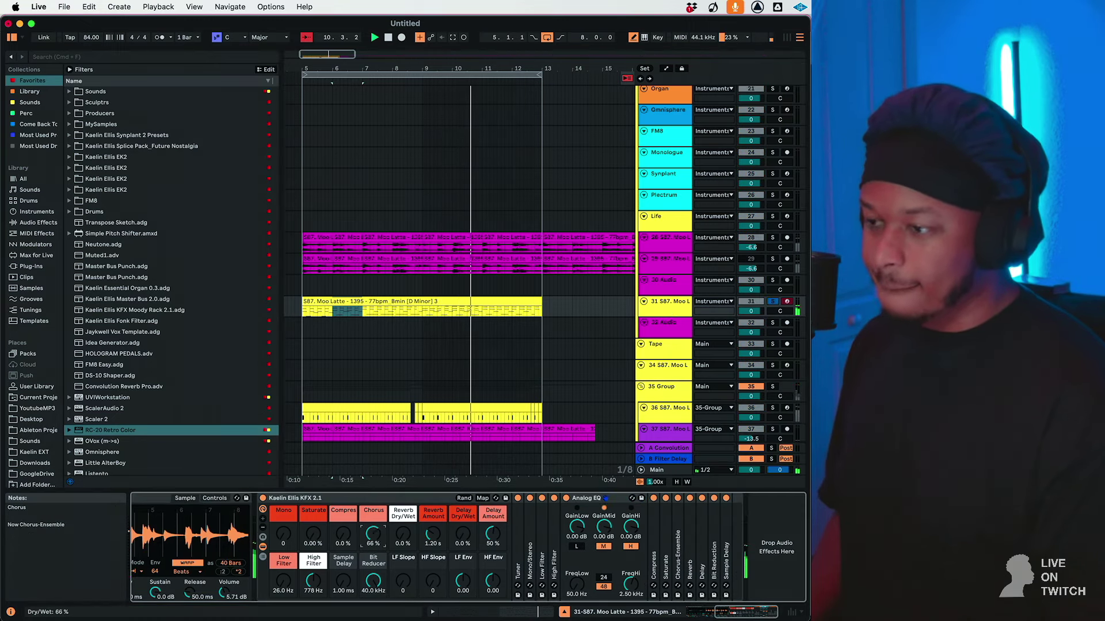
# Load the Guitar Rig 6 MFX effect onto track 31 and keep the loop playing.
pyautogui.scroll(-5, 136, 408)
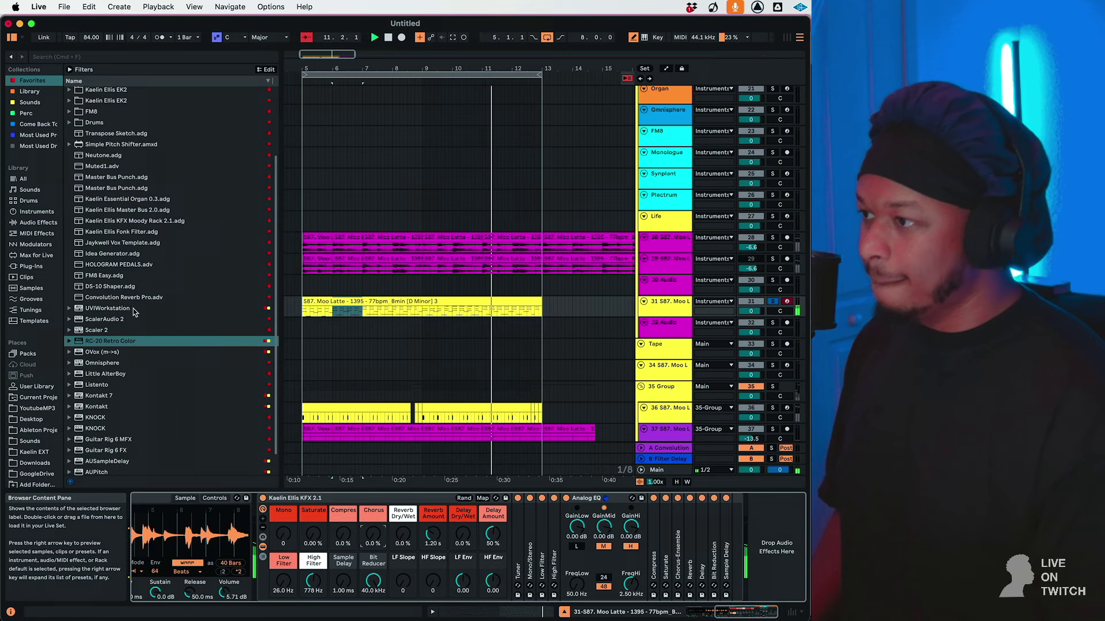
pyautogui.doubleClick(101, 437)
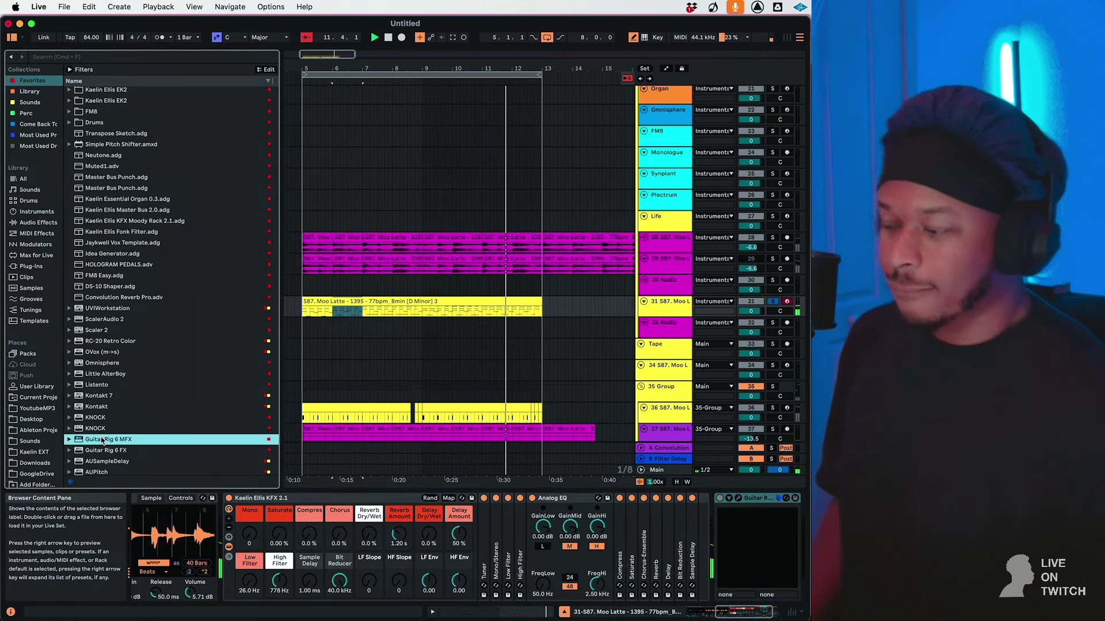
pyautogui.press('space')
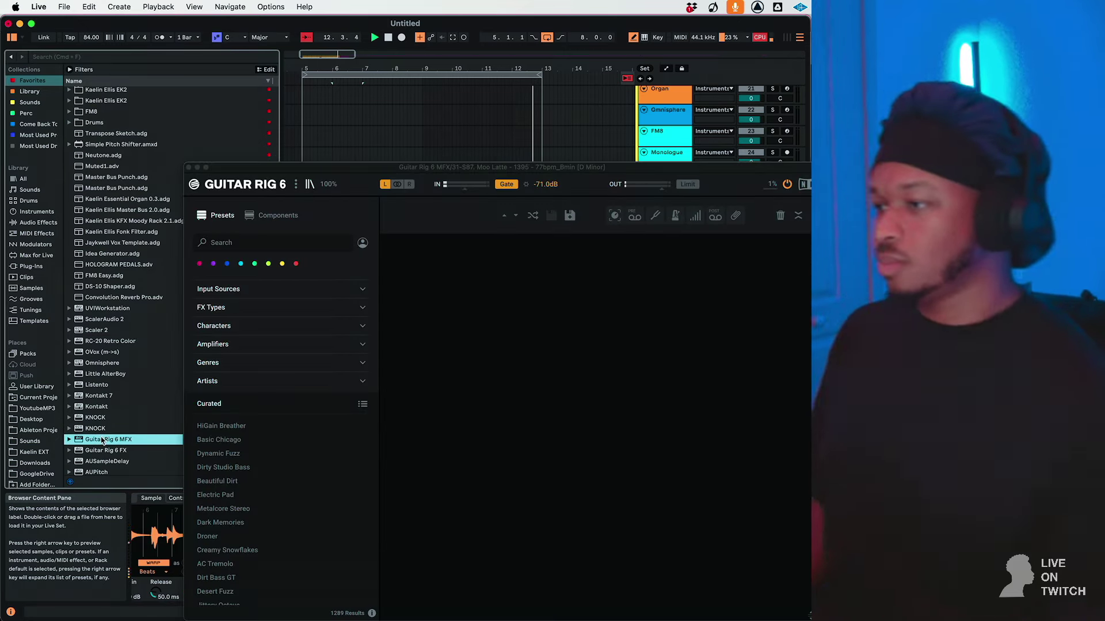
# Filter the Guitar Rig presets by Keys and audition Binaural Rhythm, Crossover Diffusion, Acoustic Multi and AYA EvlTwinklNrg.
pyautogui.scroll(1, 132, 391)
pyautogui.click(264, 286)
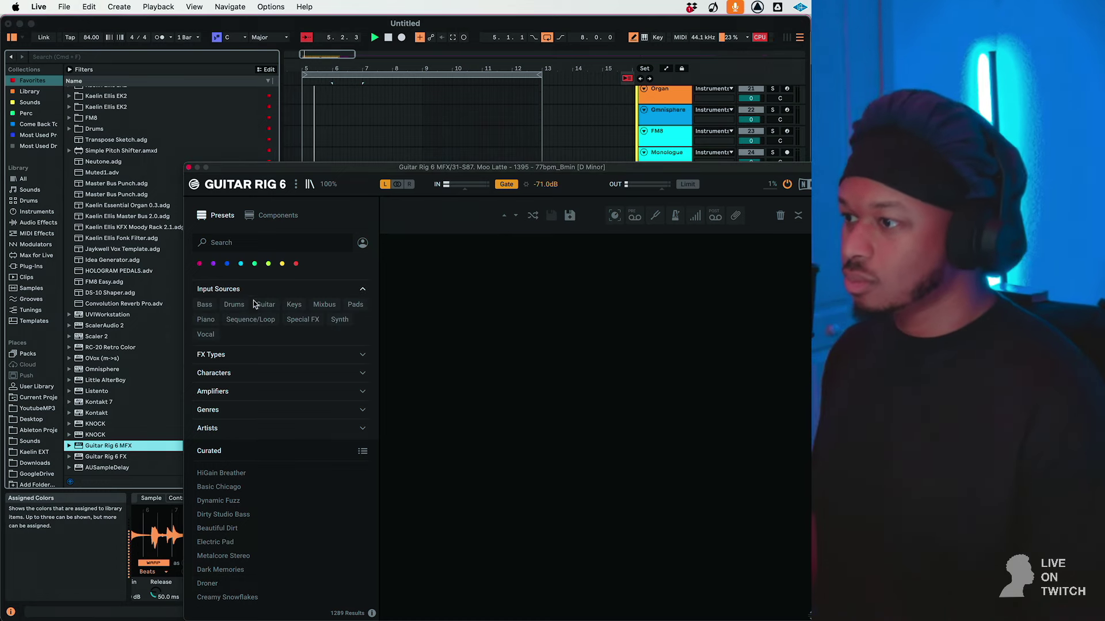
pyautogui.click(275, 536)
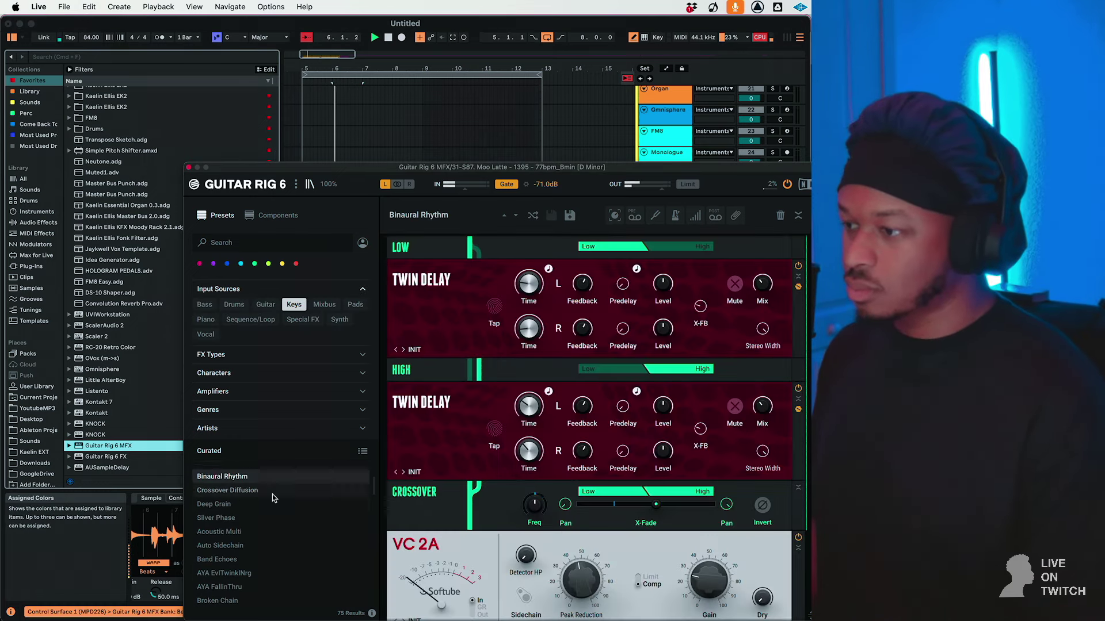
pyautogui.click(267, 492)
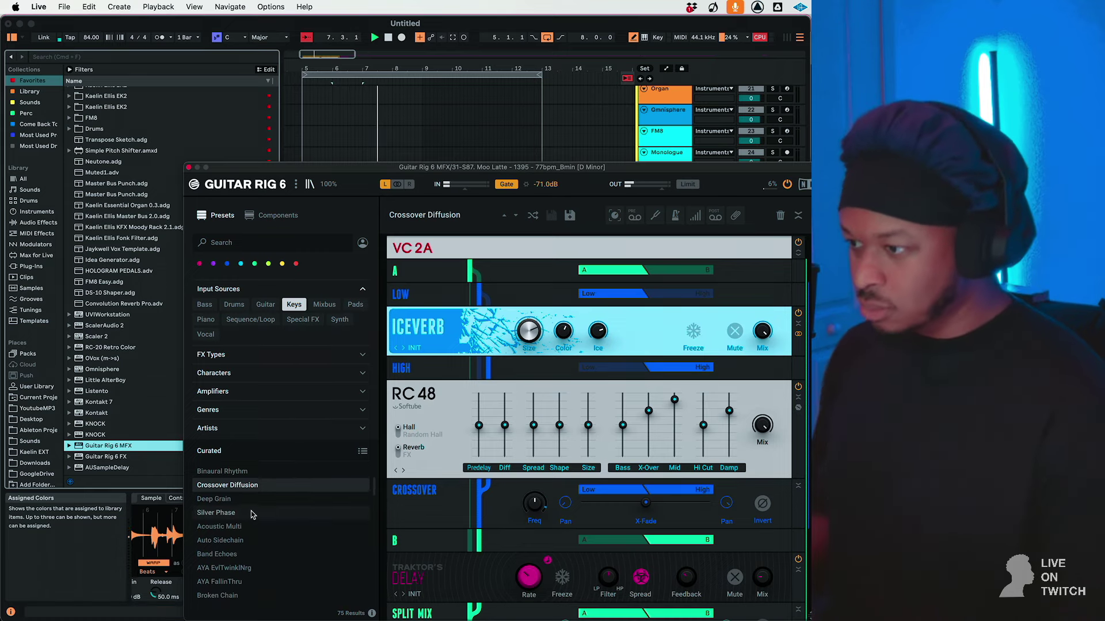
pyautogui.click(251, 513)
pyautogui.click(226, 569)
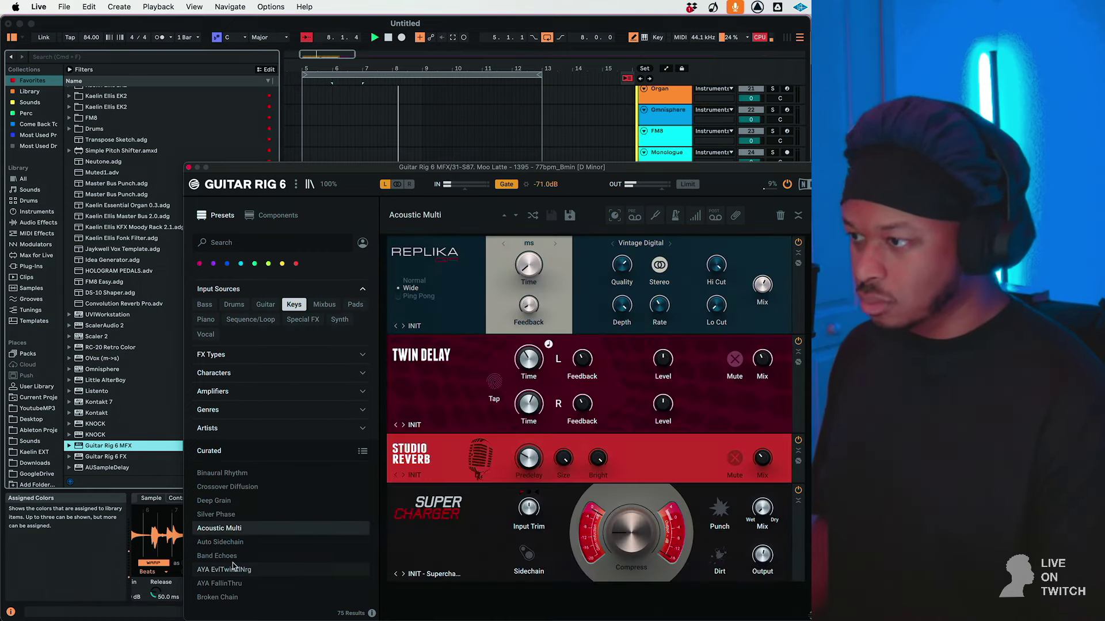
# Close Guitar Rig, set track 31's Low Filter to 738 Hz and volume to -0.3 dB, and turn off its solo.
pyautogui.click(189, 168)
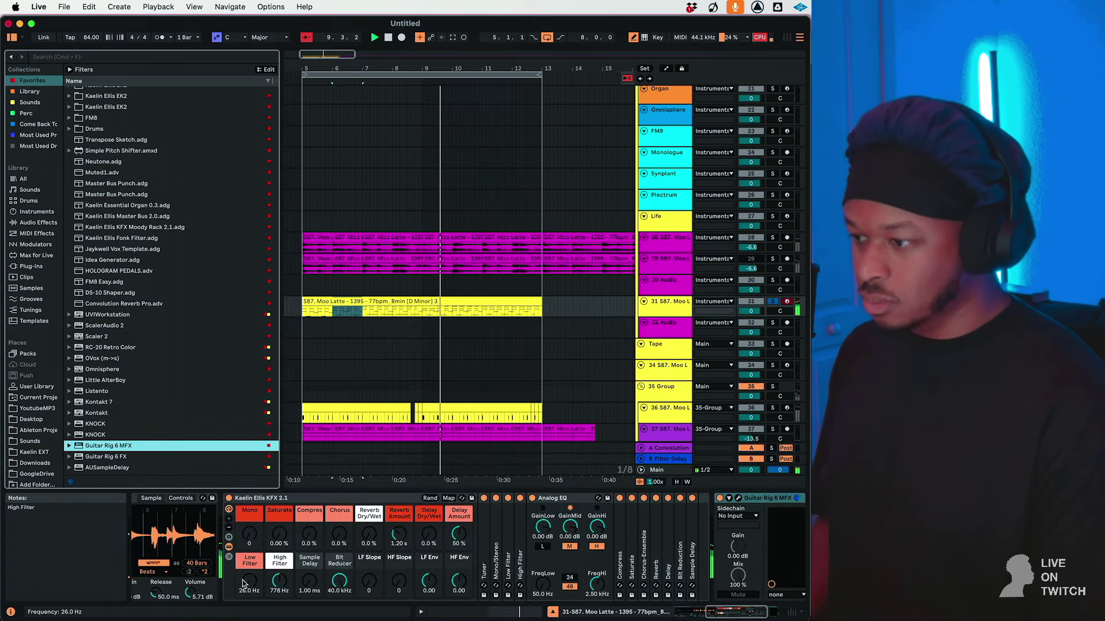
pyautogui.click(773, 302)
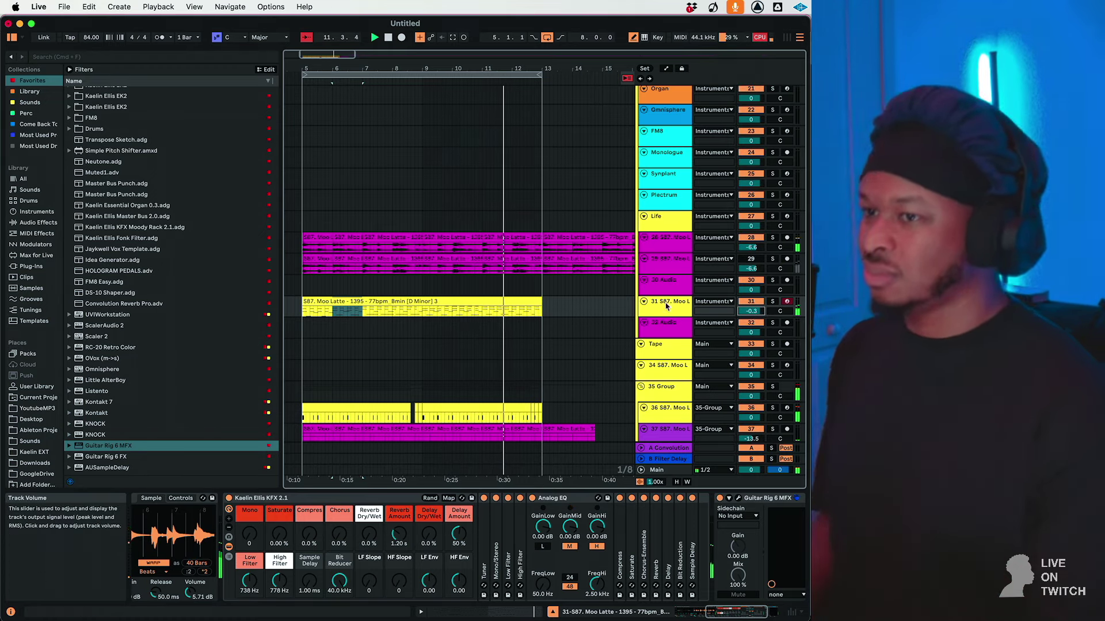
# Enable the Analog EQ's mid band on track 28 and select bars 5 to 13 on tracks 28 and 29.
pyautogui.click(665, 253)
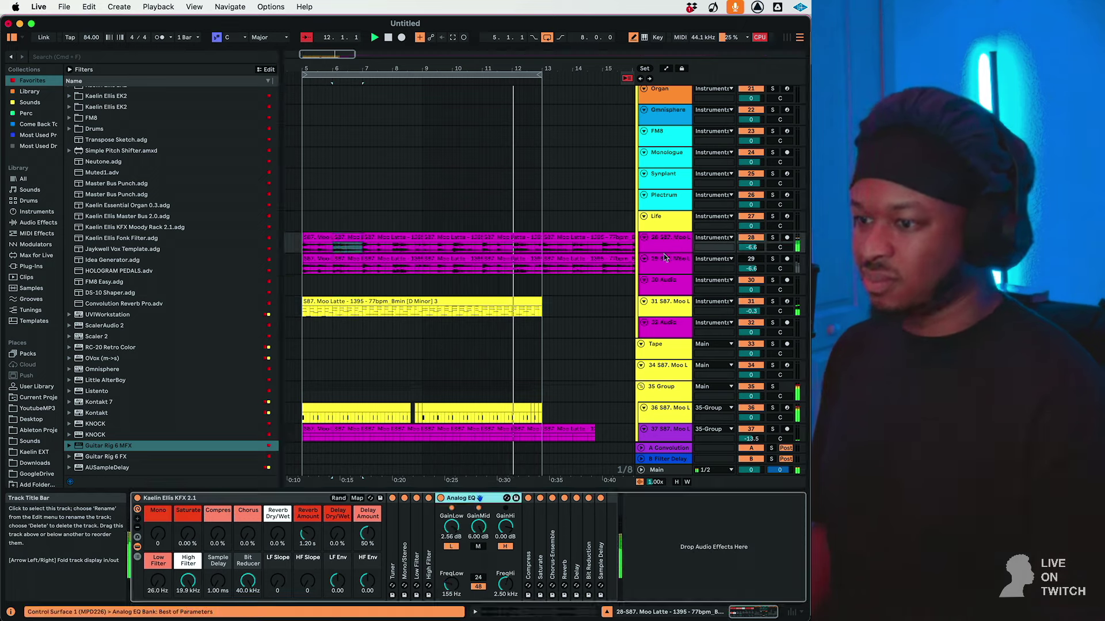
pyautogui.click(477, 547)
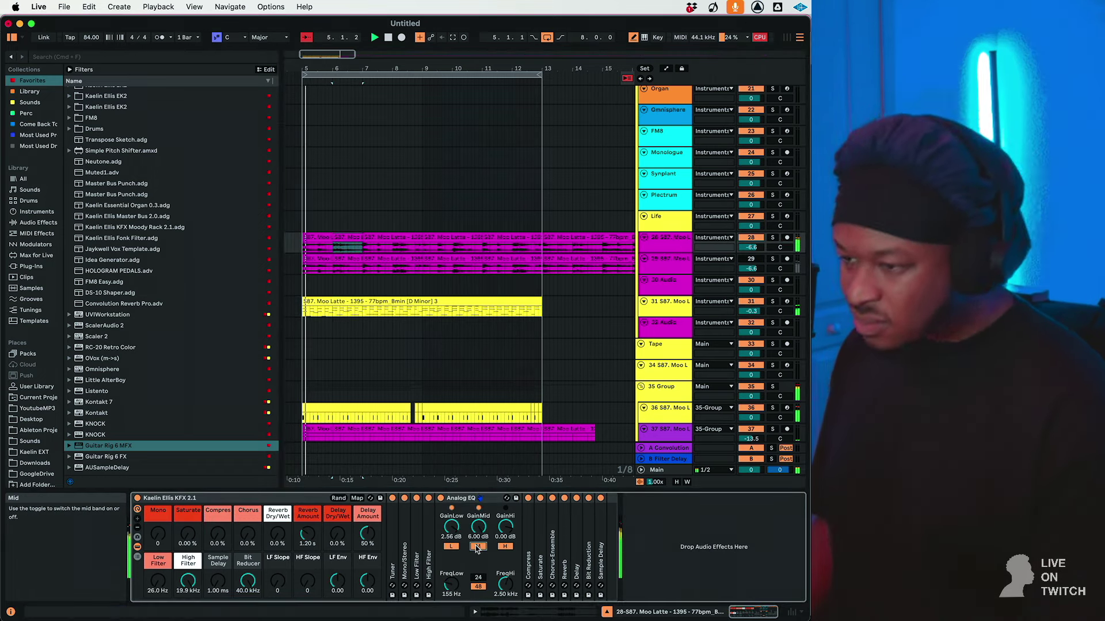
pyautogui.scroll(-3, 384, 79)
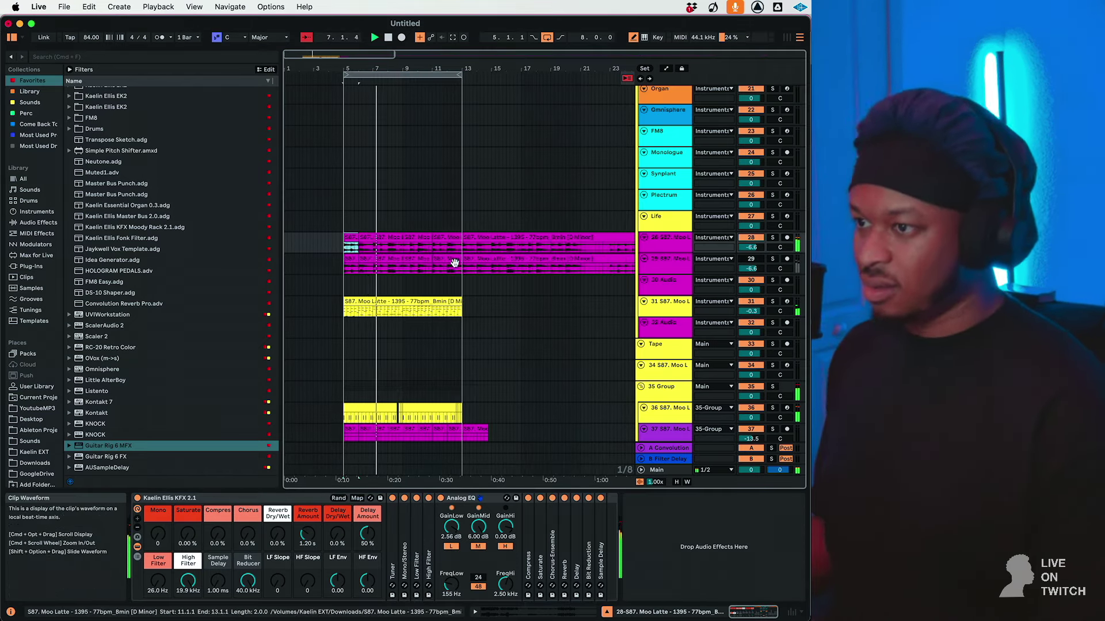
pyautogui.keyDown('shift'); pyautogui.click(454, 262); pyautogui.keyUp('shift')
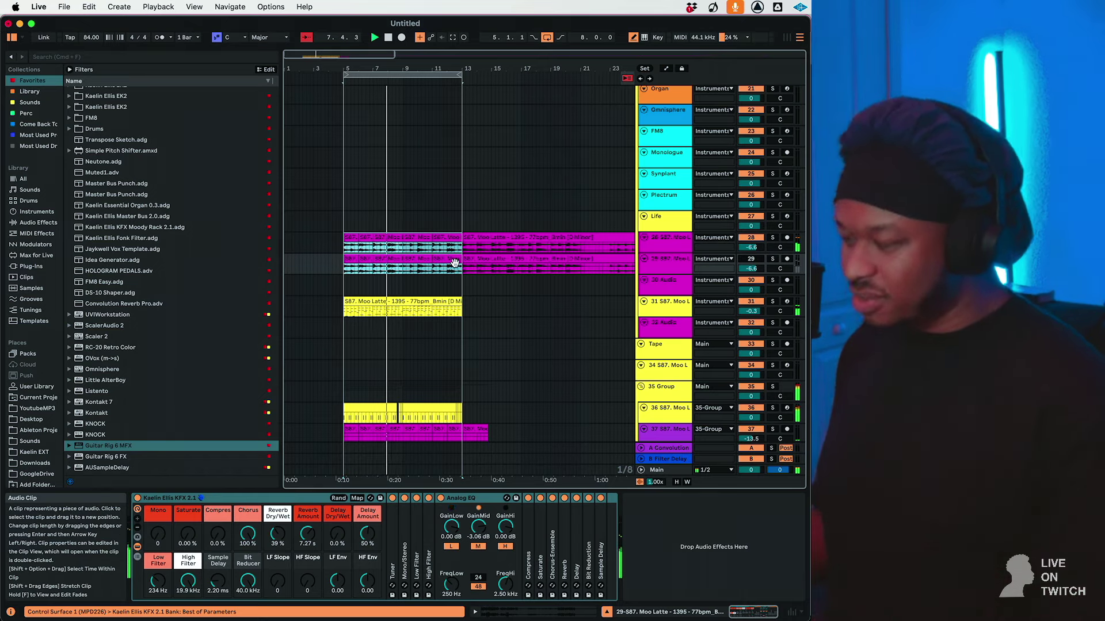
# Save the Live Set as "015 - soounds v w moo - 84.00" in the 2024 Jan folder.
pyautogui.scroll(2, 455, 267)
pyautogui.scroll(10, 456, 266)
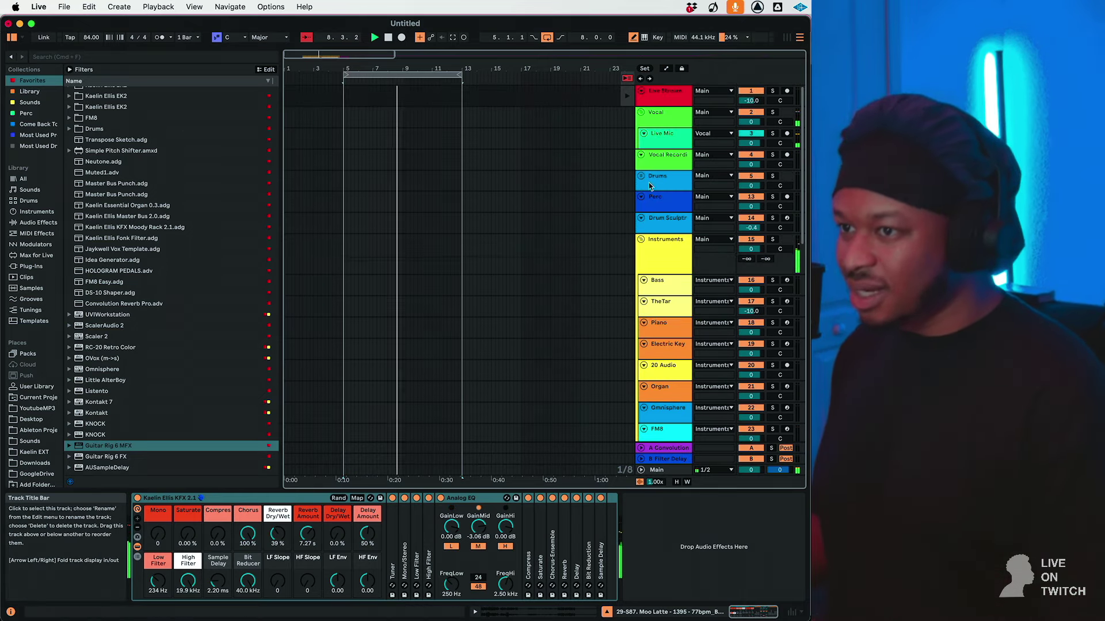
pyautogui.press('super+s')
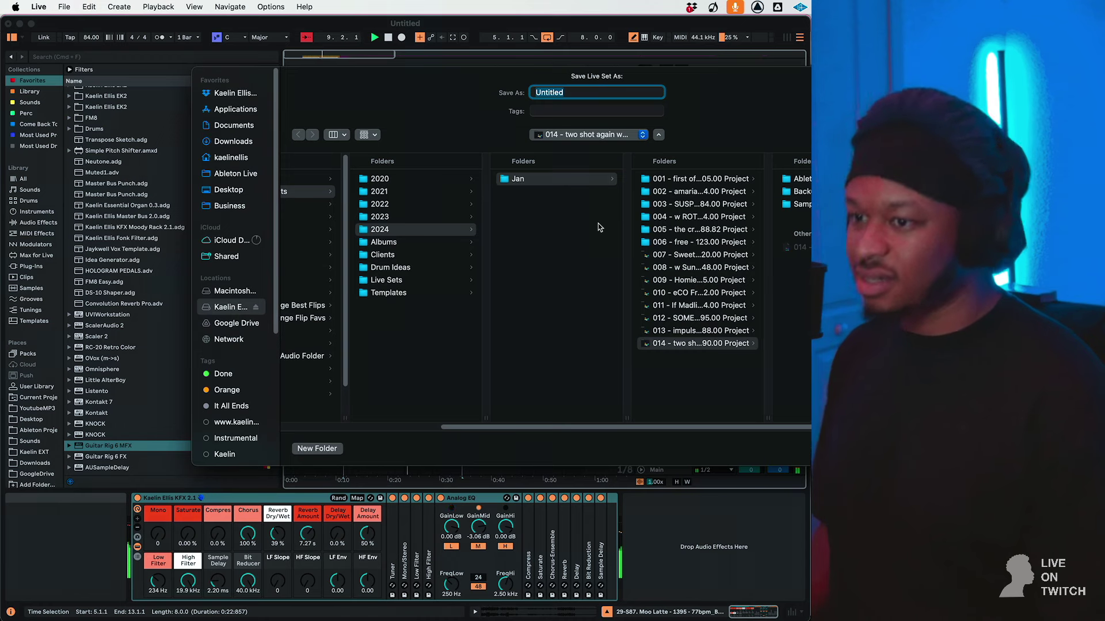
pyautogui.click(581, 180)
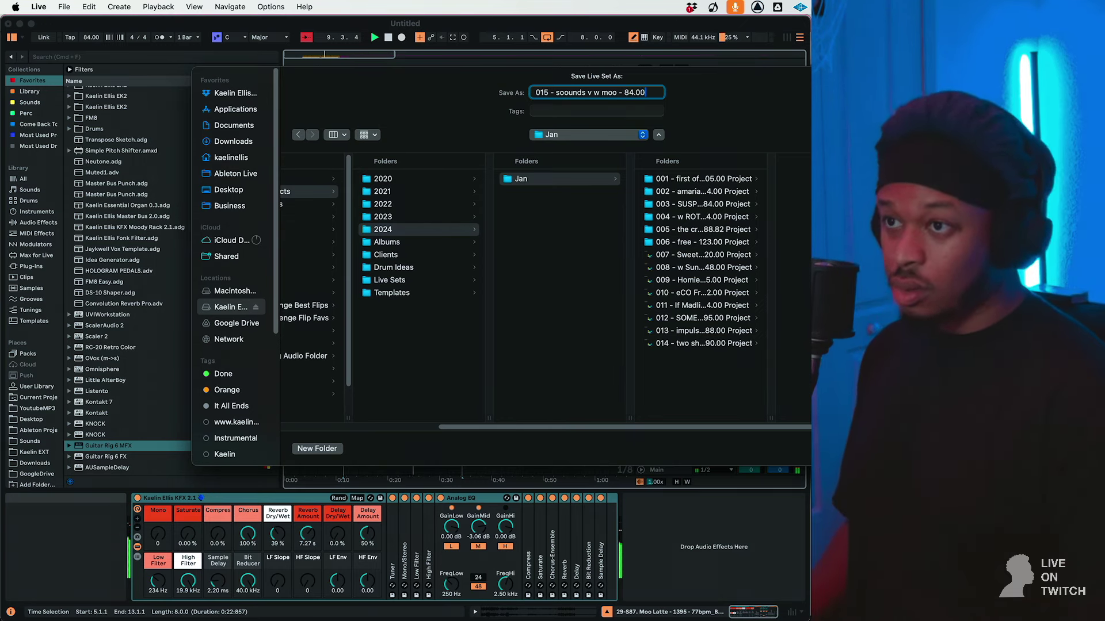
pyautogui.press('Return')
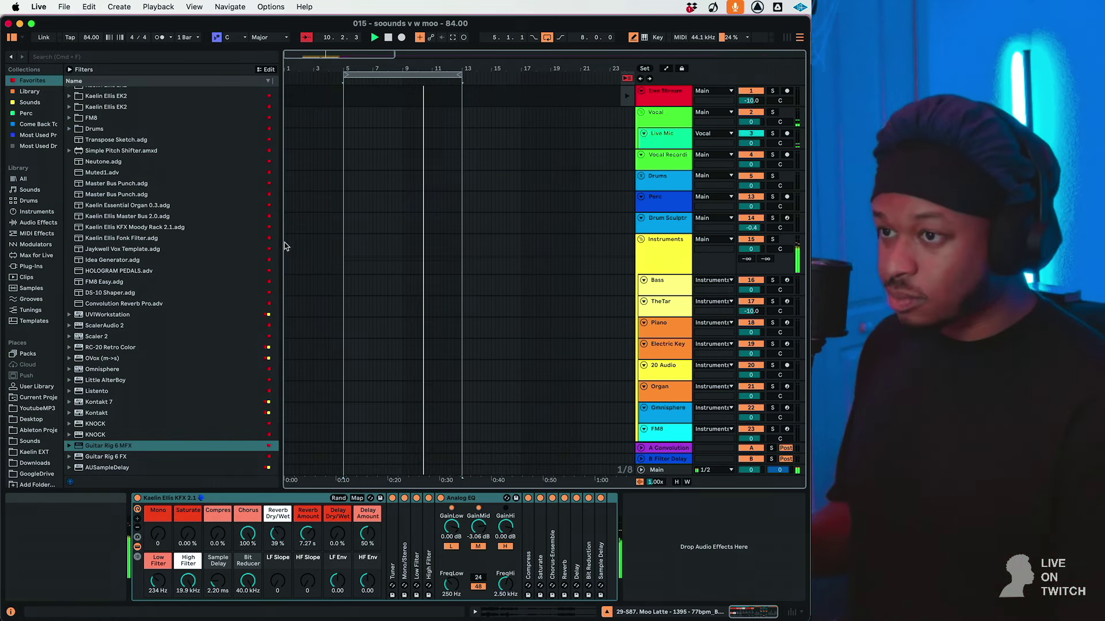
# Unfold the Drums group and record live drums on its armed kick, snare, hat, tom and side tracks over the loop.
pyautogui.click(640, 176)
pyautogui.press('c')
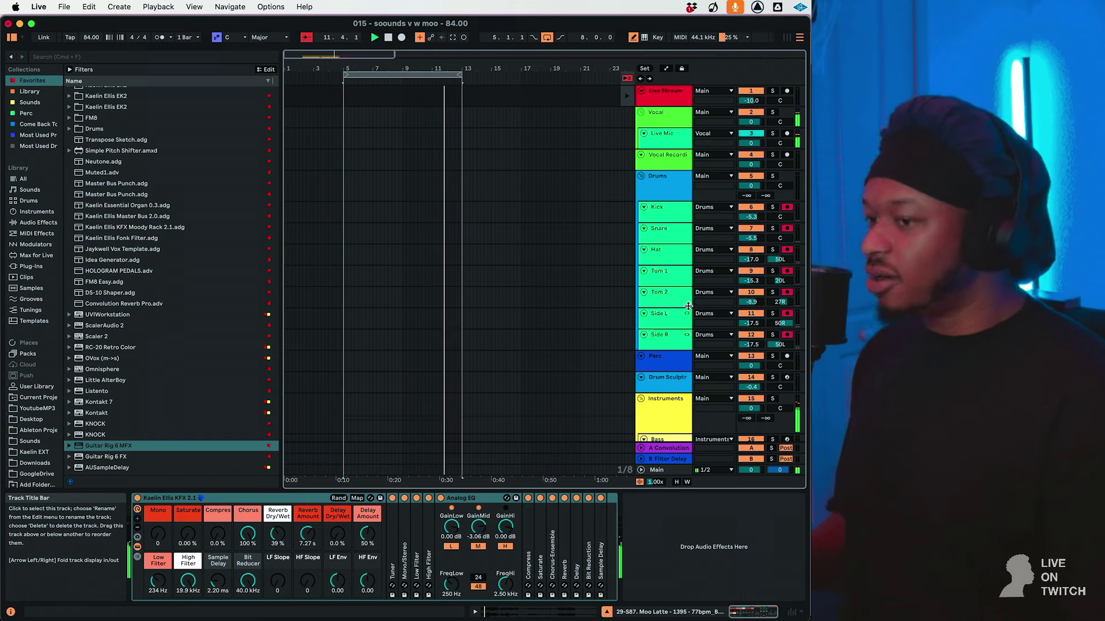
pyautogui.press('F9')
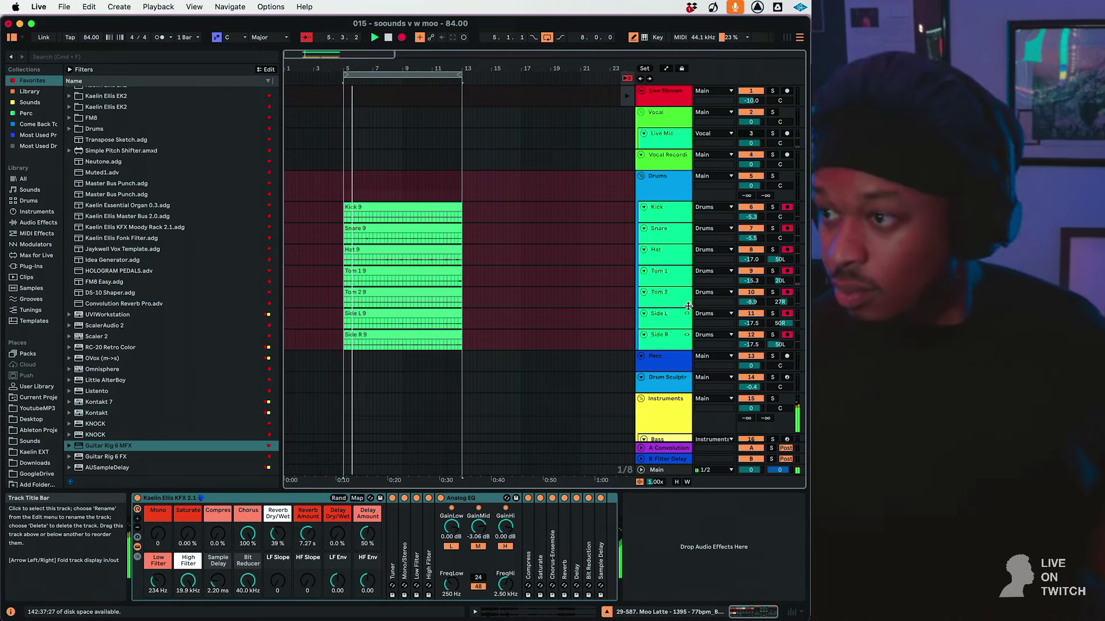
pyautogui.press('F9')
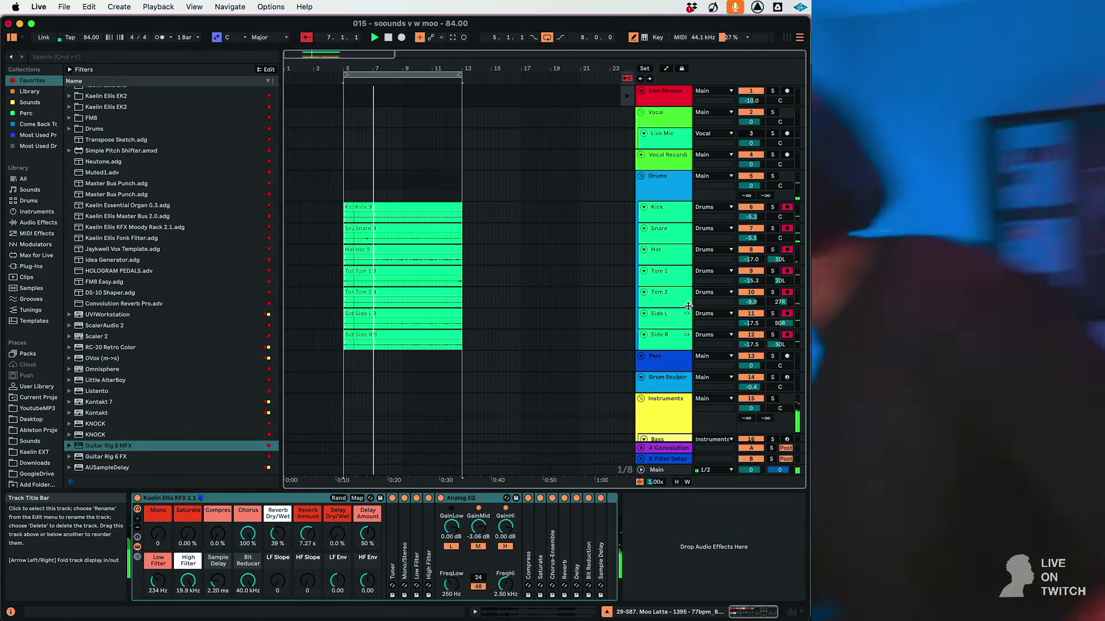
# Select the newer drum clips from Kick to Side R and extend their start back to bar 5.
pyautogui.scroll(-10, 547, 173)
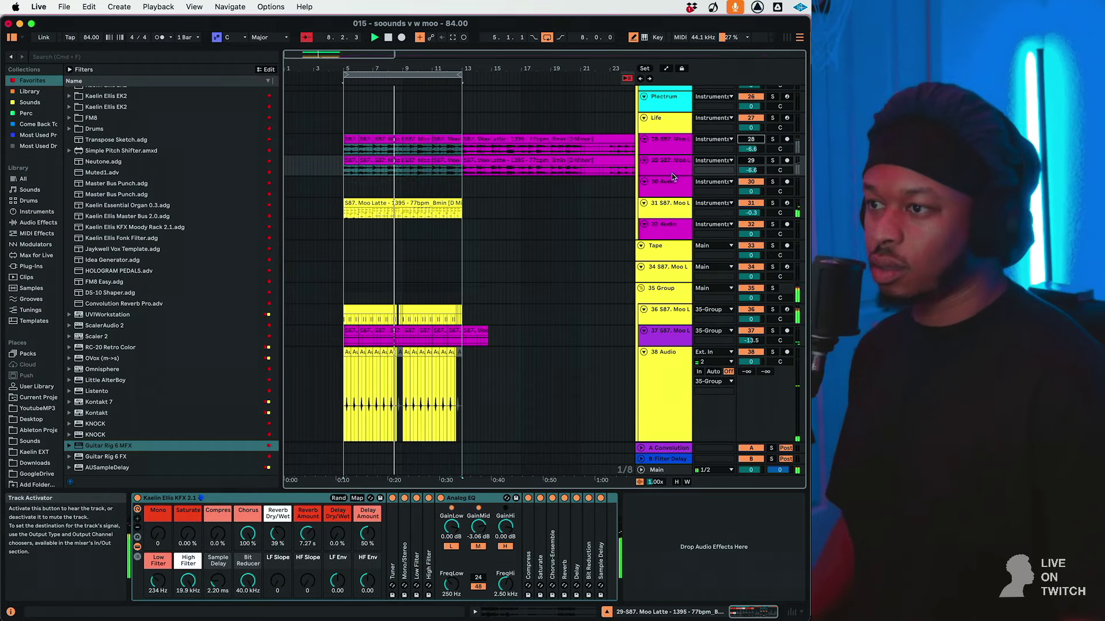
pyautogui.scroll(4, 459, 173)
pyautogui.scroll(10, 459, 174)
pyautogui.click(416, 332)
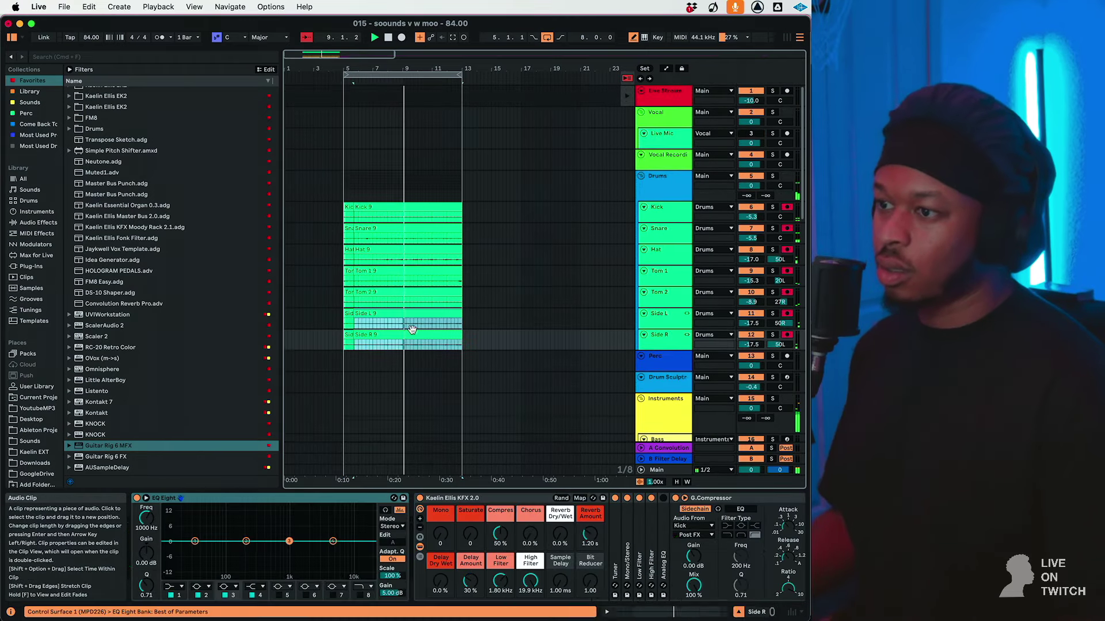
pyautogui.keyDown('shift'); pyautogui.click(356, 208); pyautogui.keyUp('shift')
pyautogui.moveTo(357, 208); pyautogui.dragTo(344, 213)
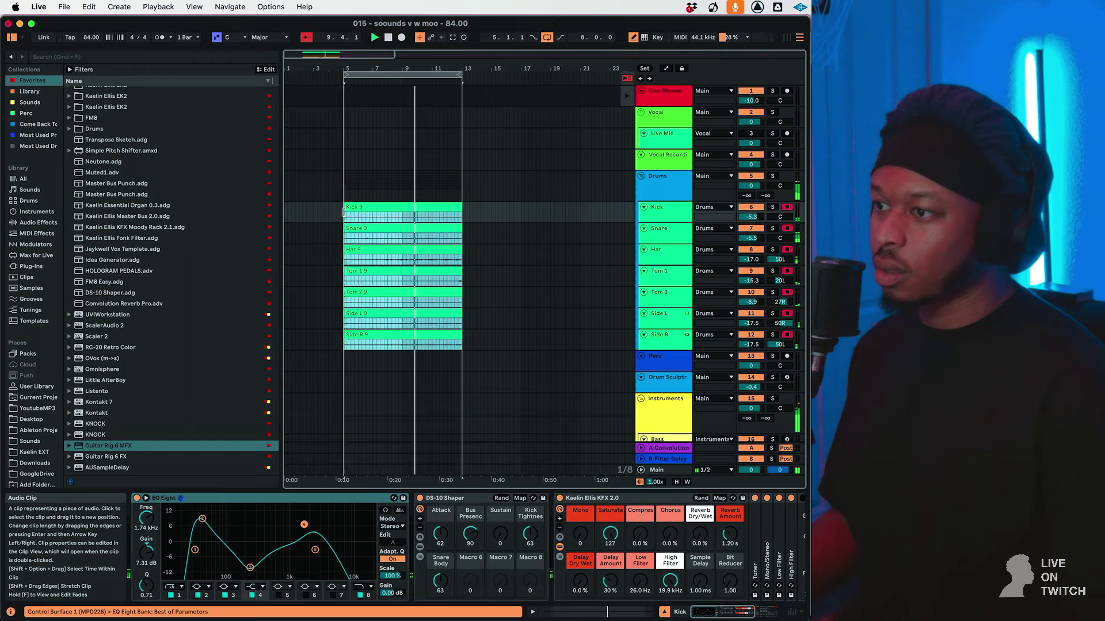
# Set a fixed 2-bar grid and split the clips on all seven drum tracks at bars 7 and 9.
pyautogui.rightClick(509, 232)
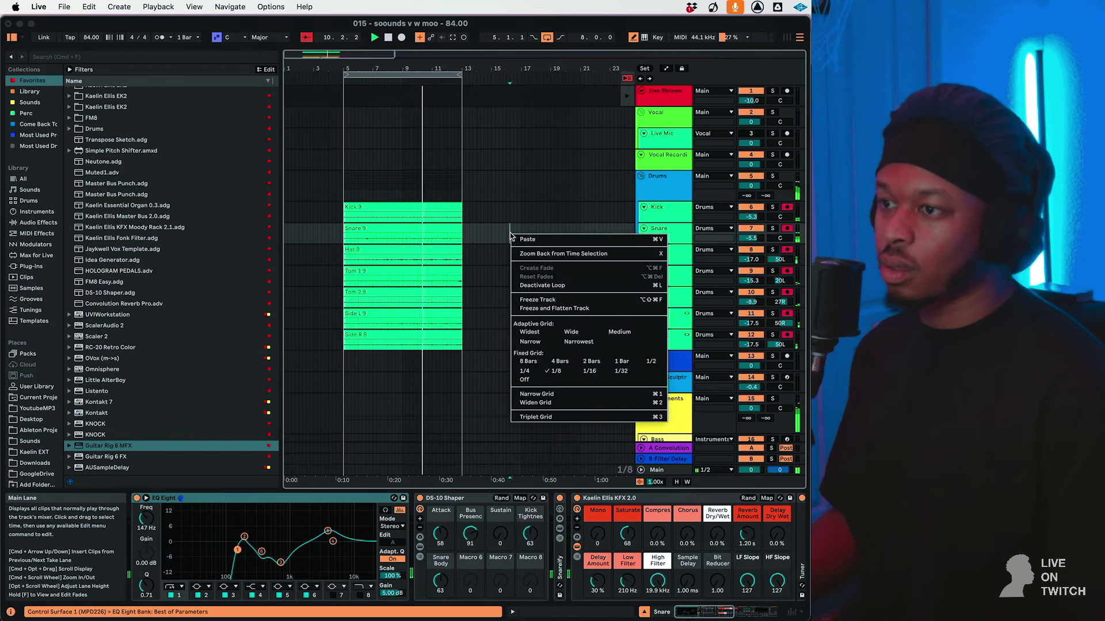
pyautogui.click(588, 368)
pyautogui.click(425, 334)
pyautogui.keyDown('shift'); pyautogui.click(396, 314); pyautogui.keyUp('shift')
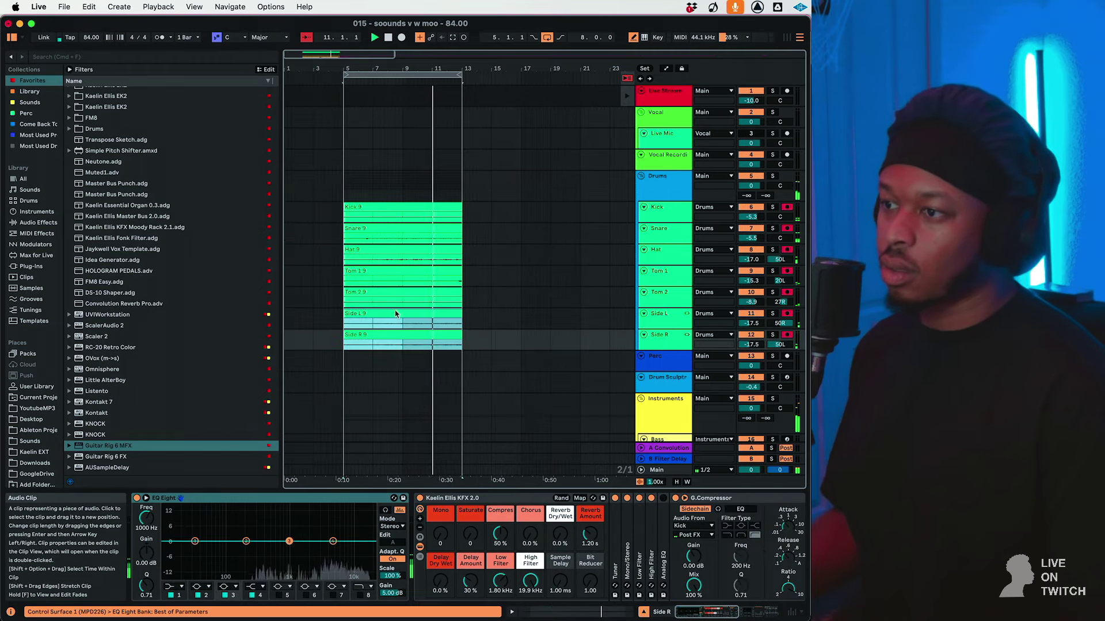
pyautogui.keyDown('shift'); pyautogui.click(350, 207); pyautogui.keyUp('shift')
pyautogui.moveTo(350, 208); pyautogui.dragTo(382, 222)
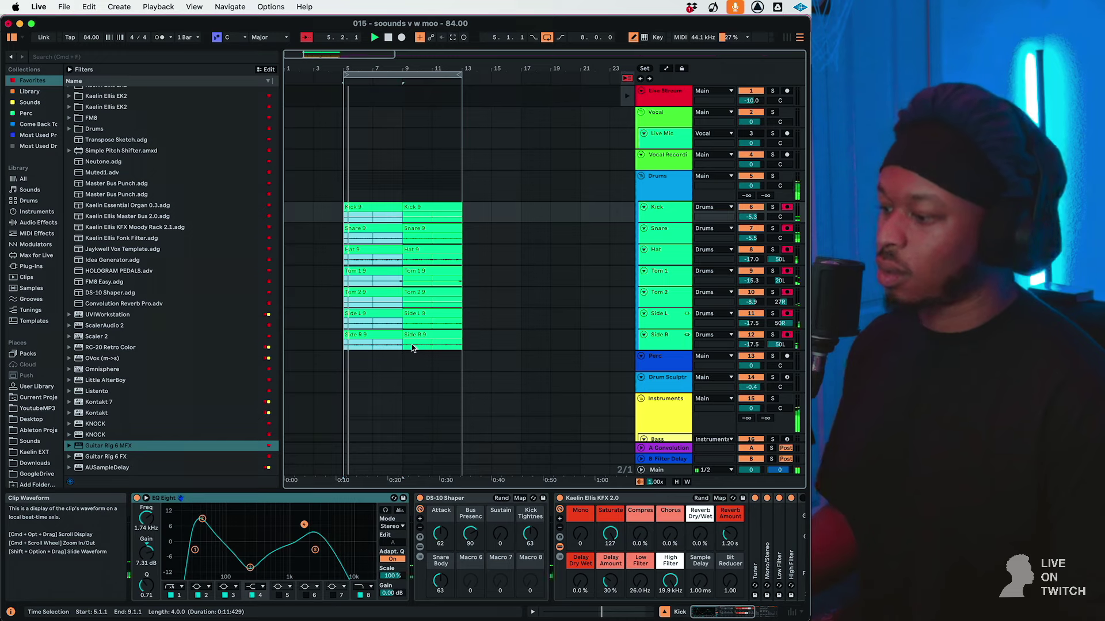
pyautogui.moveTo(377, 345); pyautogui.dragTo(399, 207)
pyautogui.press('super+e')
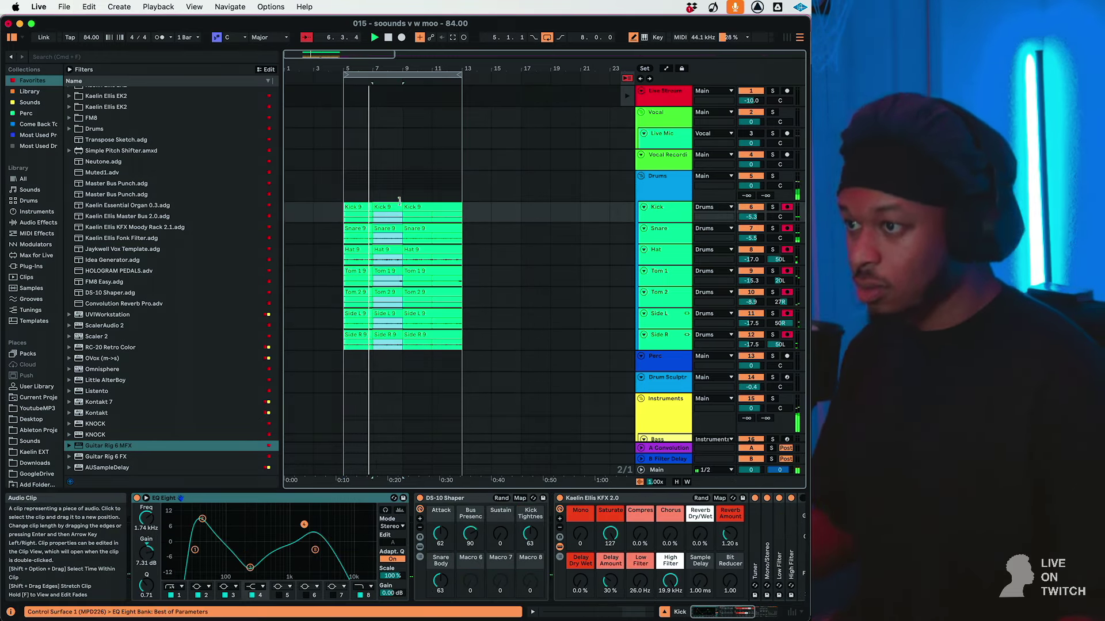
# Duplicate the bar 5 to 9 section on all seven drum tracks so it fills bars 9 to 13.
pyautogui.click(364, 208)
pyautogui.keyDown('shift'); pyautogui.click(395, 337); pyautogui.keyUp('shift')
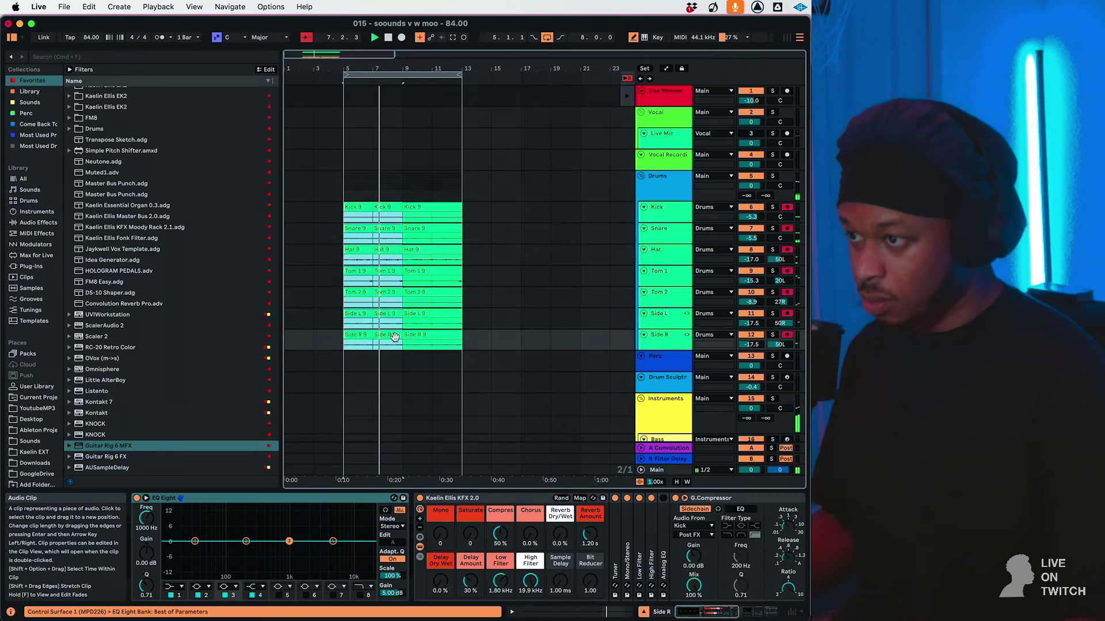
pyautogui.press('super+d')
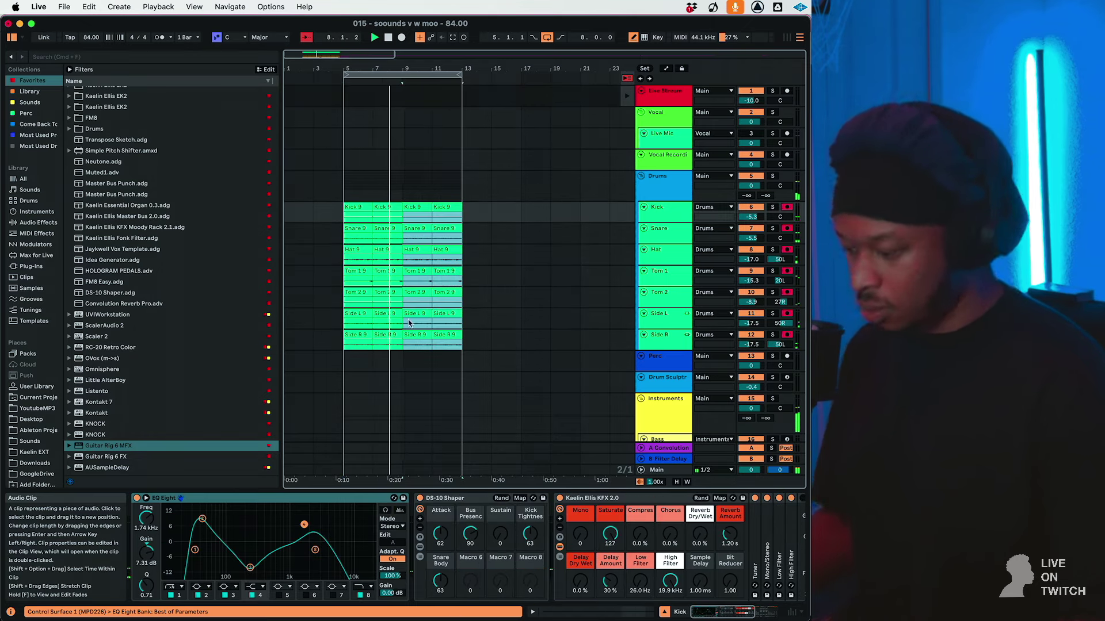
# Select all drum clips from Kick to Side R and set gain to 8.0 dB, transposition to -2 st and warp mode to Pro.
pyautogui.keyDown('shift'); pyautogui.click(359, 206); pyautogui.keyUp('shift')
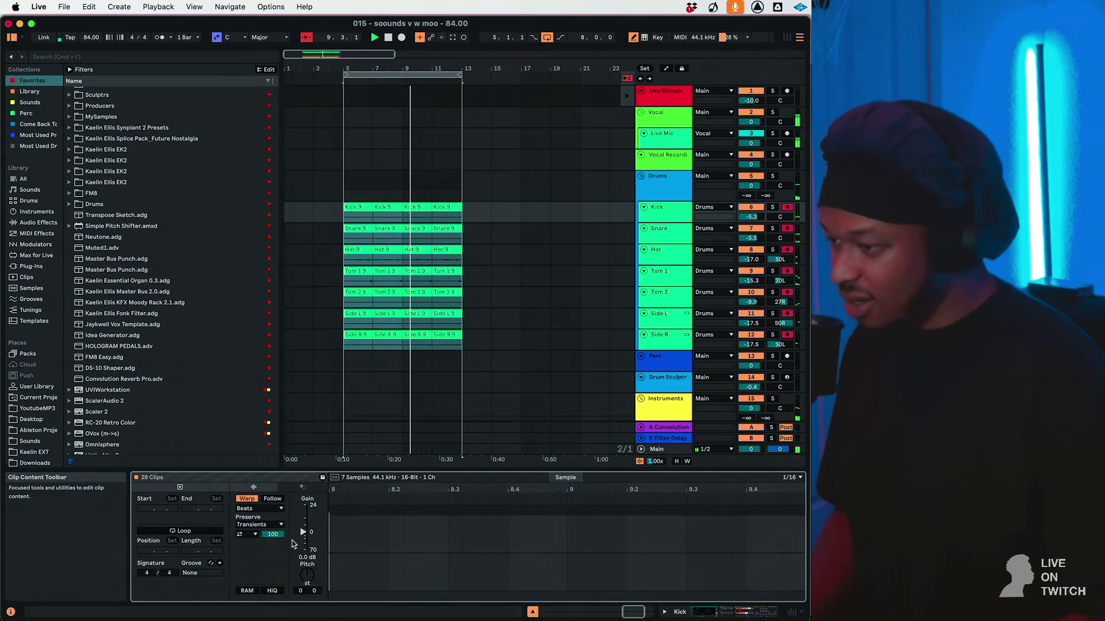
pyautogui.moveTo(303, 532); pyautogui.dragTo(303, 528)
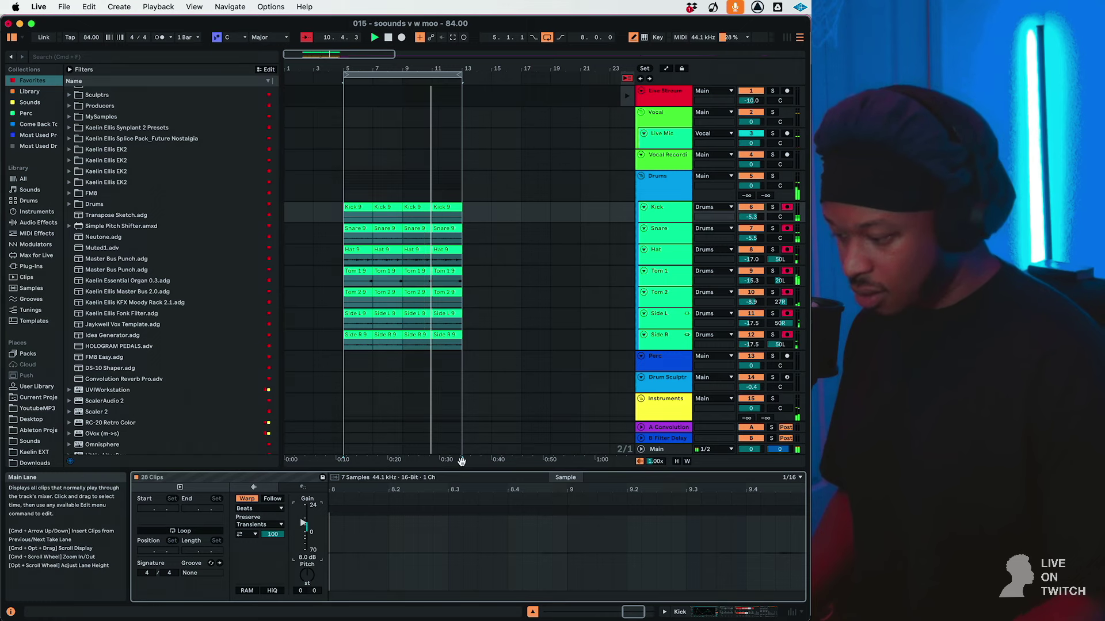
pyautogui.scroll(-5, 506, 350)
pyautogui.moveTo(305, 573); pyautogui.dragTo(305, 578)
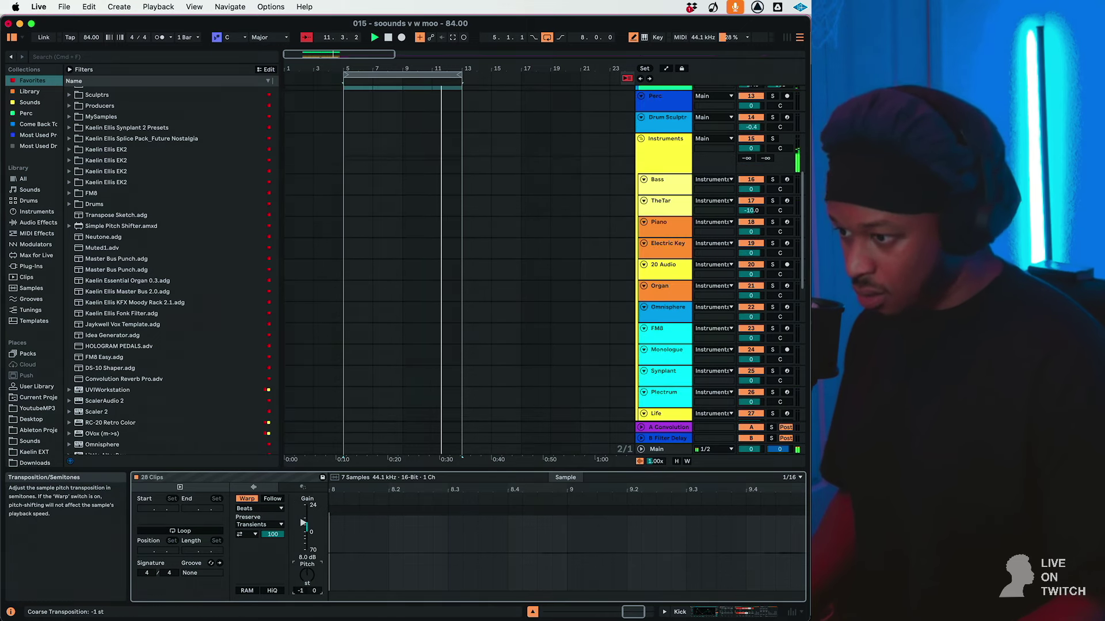
pyautogui.click(259, 508)
pyautogui.click(278, 562)
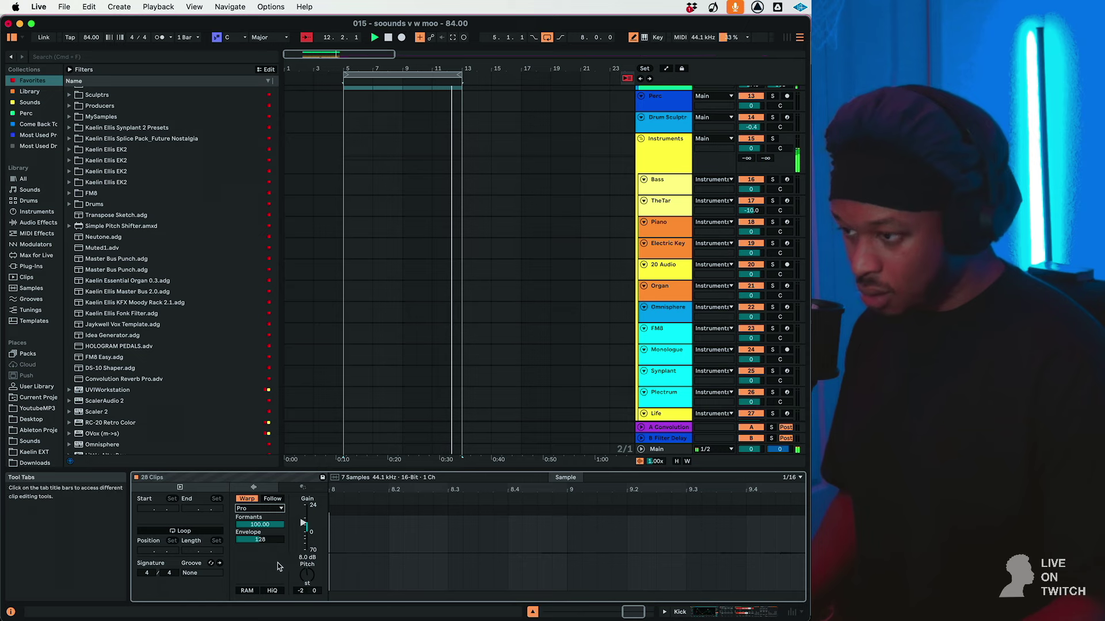
pyautogui.scroll(5, 473, 261)
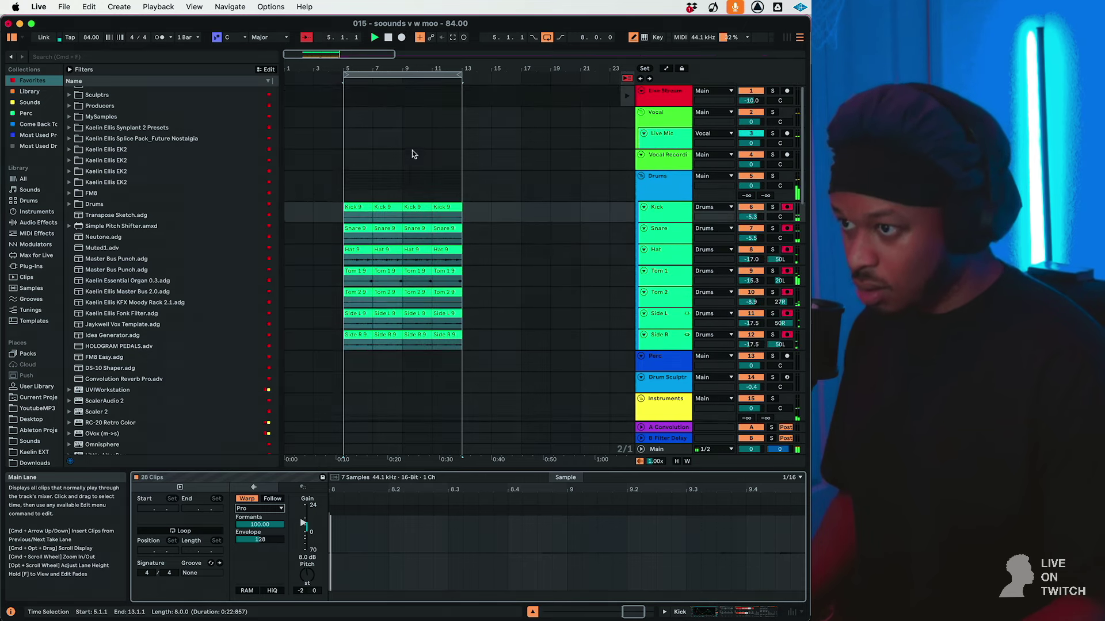
# Lower the volumes in the 35 Group: track 38 to -5.2 dB, track 39 to -1.7 dB and track 40 to -8.7 dB.
pyautogui.scroll(-10, 599, 330)
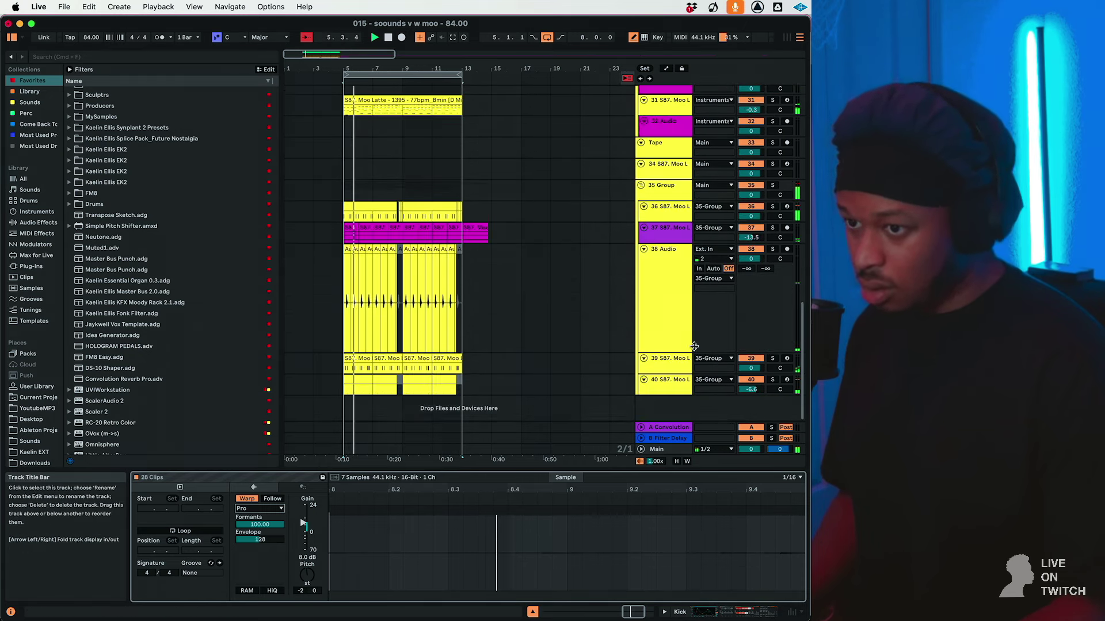
pyautogui.moveTo(751, 389); pyautogui.dragTo(751, 365)
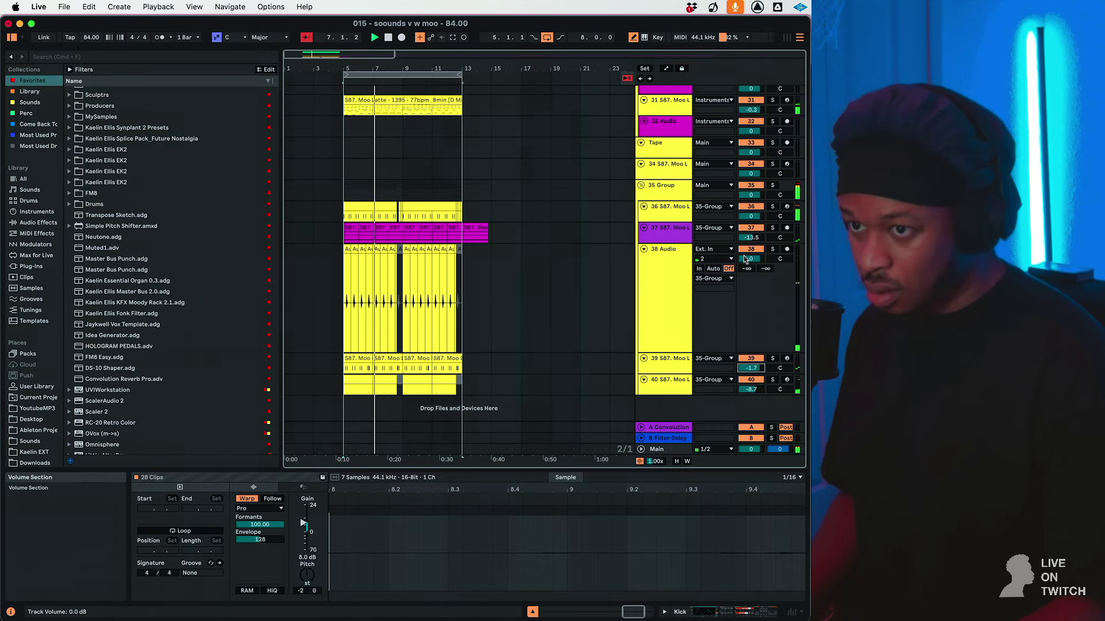
pyautogui.moveTo(751, 258); pyautogui.dragTo(751, 273)
pyautogui.scroll(15, 668, 222)
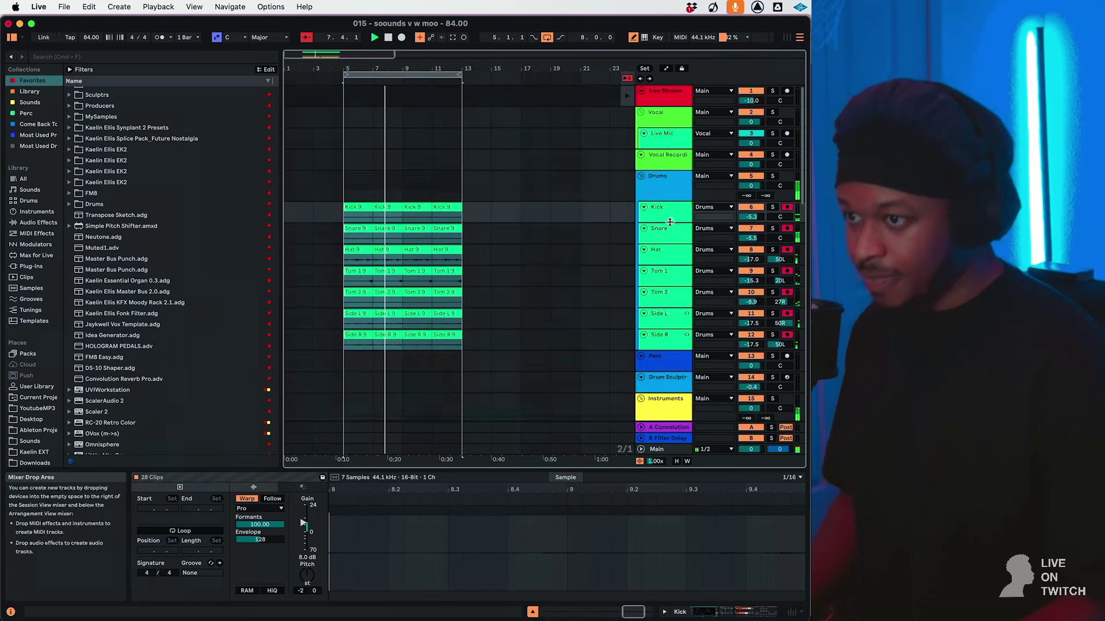
# Turn the grid off and nudge the clips on all seven drum tracks slightly earlier, so they start just before bar 5.
pyautogui.moveTo(446, 343); pyautogui.dragTo(347, 207)
pyautogui.press('+')
pyautogui.press('+')
pyautogui.press('+')
pyautogui.press('+')
pyautogui.press('+')
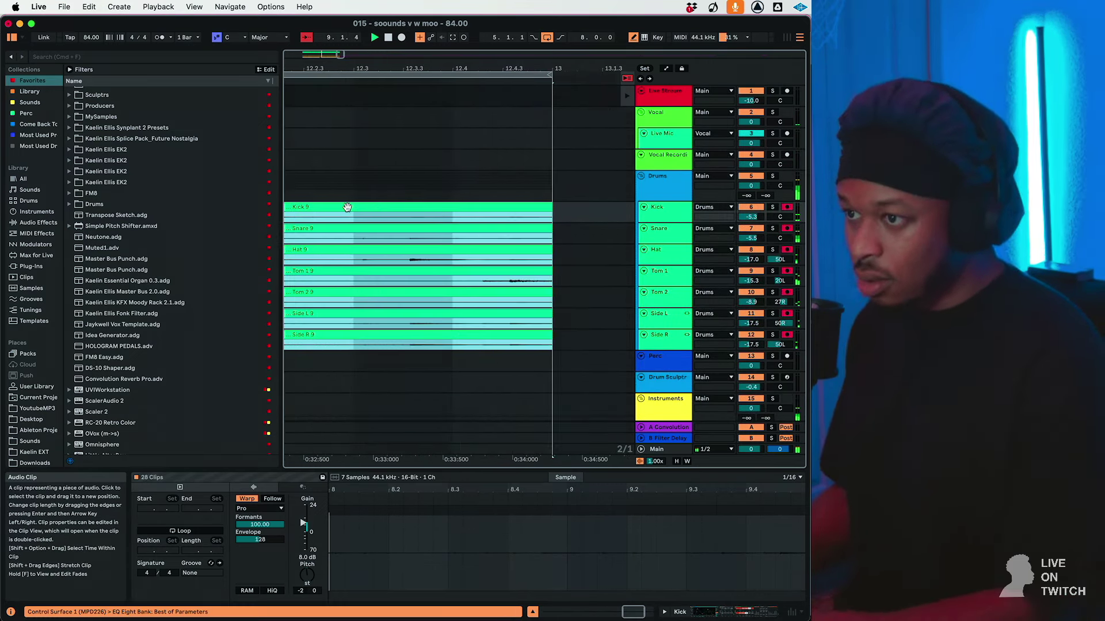
pyautogui.rightClick(385, 201)
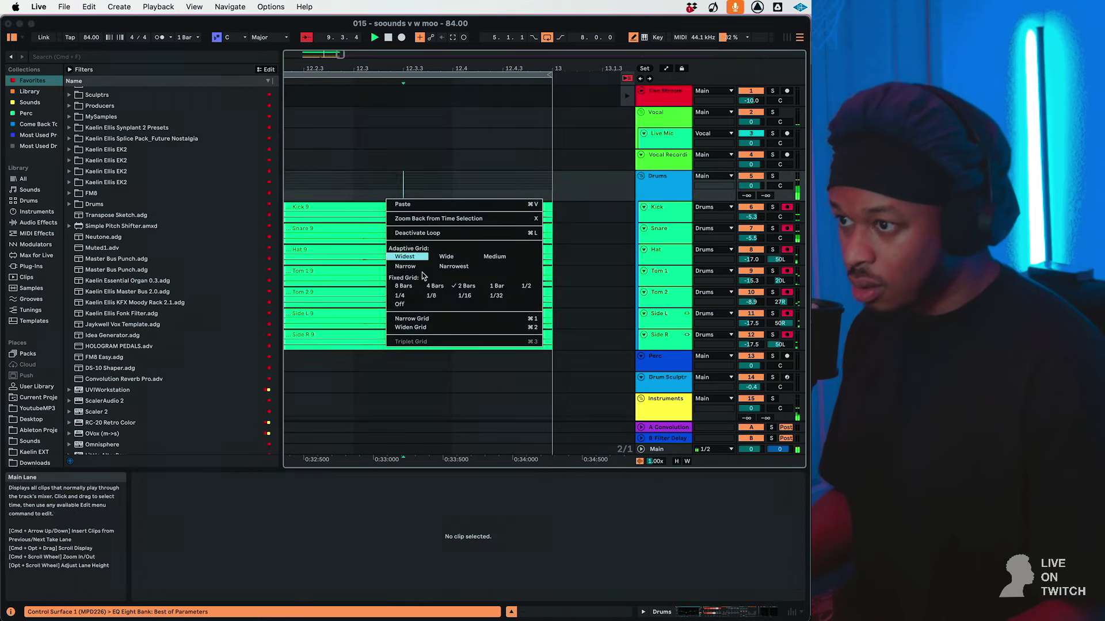
pyautogui.click(398, 304)
pyautogui.click(417, 332)
pyautogui.hscroll(-15, 396, 309)
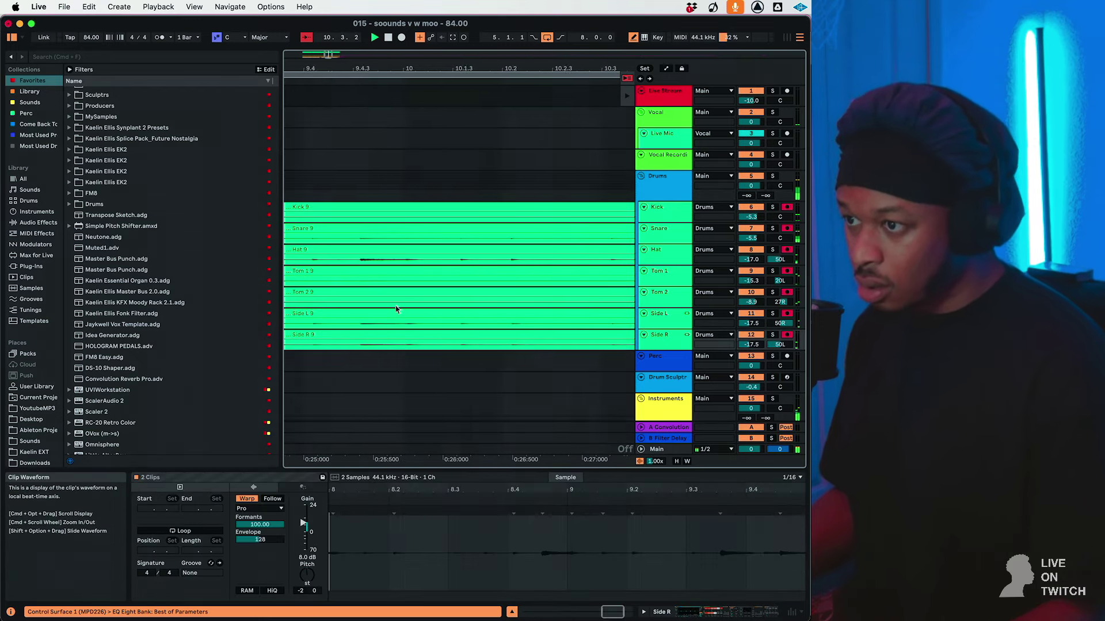
pyautogui.hscroll(-8, 396, 306)
pyautogui.click(473, 209)
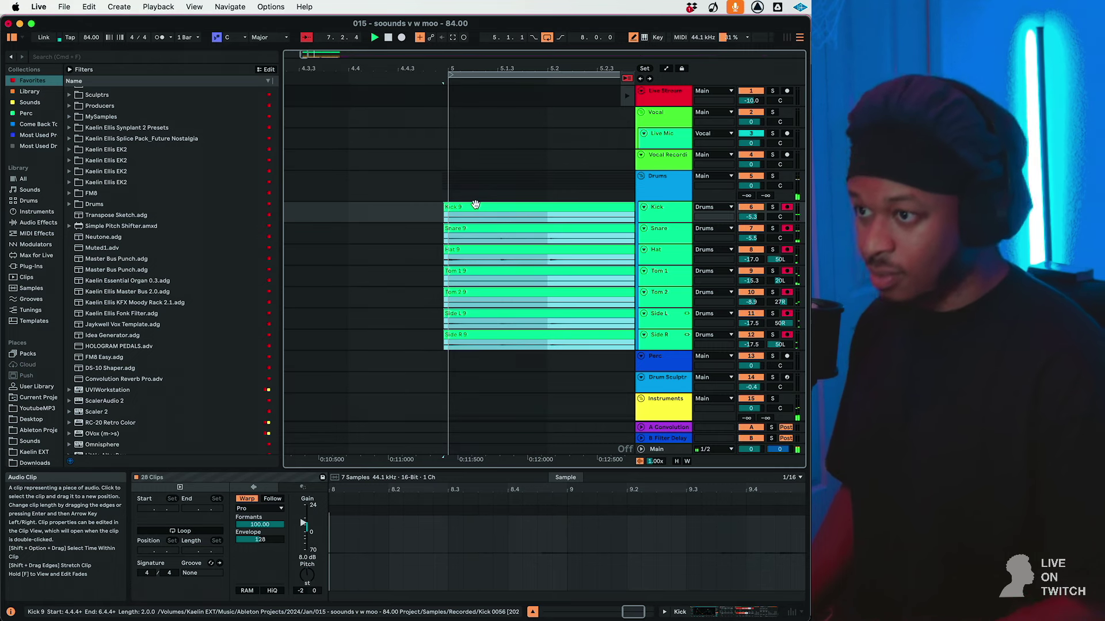
# Set a fixed 1/4 grid and trim the overhanging start of the first drum clips back to bar 5.
pyautogui.rightClick(474, 204)
pyautogui.click(492, 287)
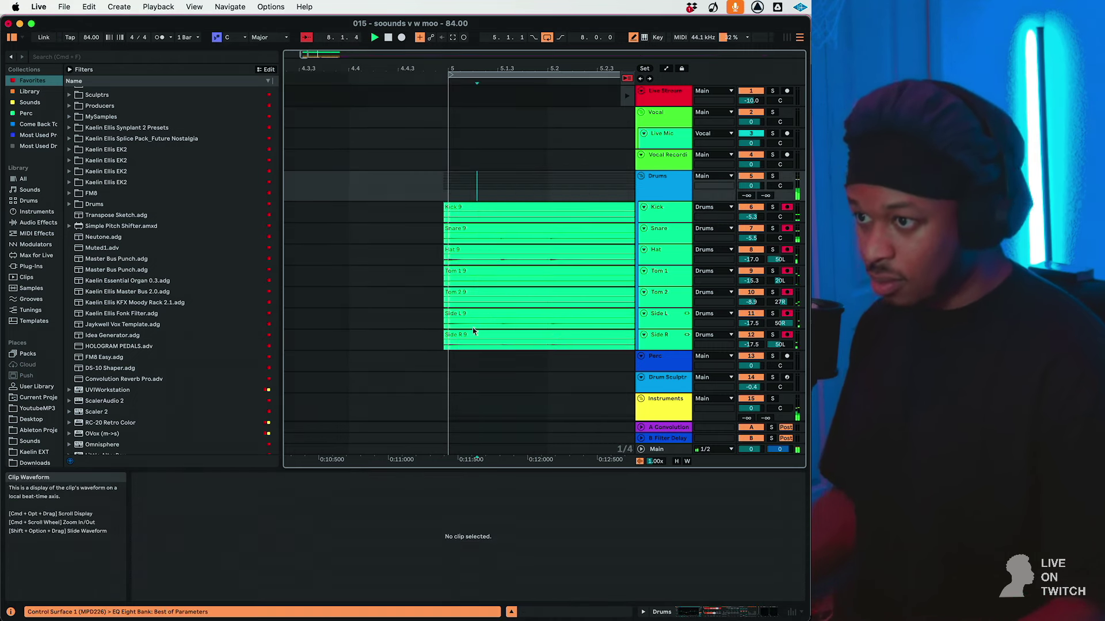
pyautogui.keyDown('shift'); pyautogui.click(460, 208); pyautogui.keyUp('shift')
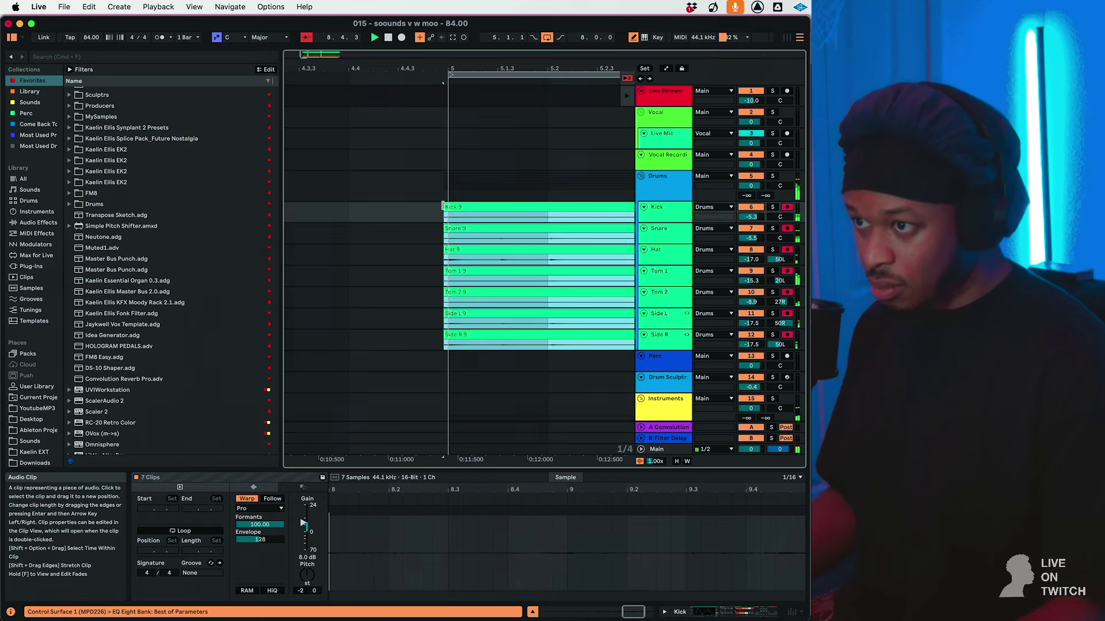
pyautogui.hscroll(5, 450, 204)
pyautogui.scroll(-5, 448, 205)
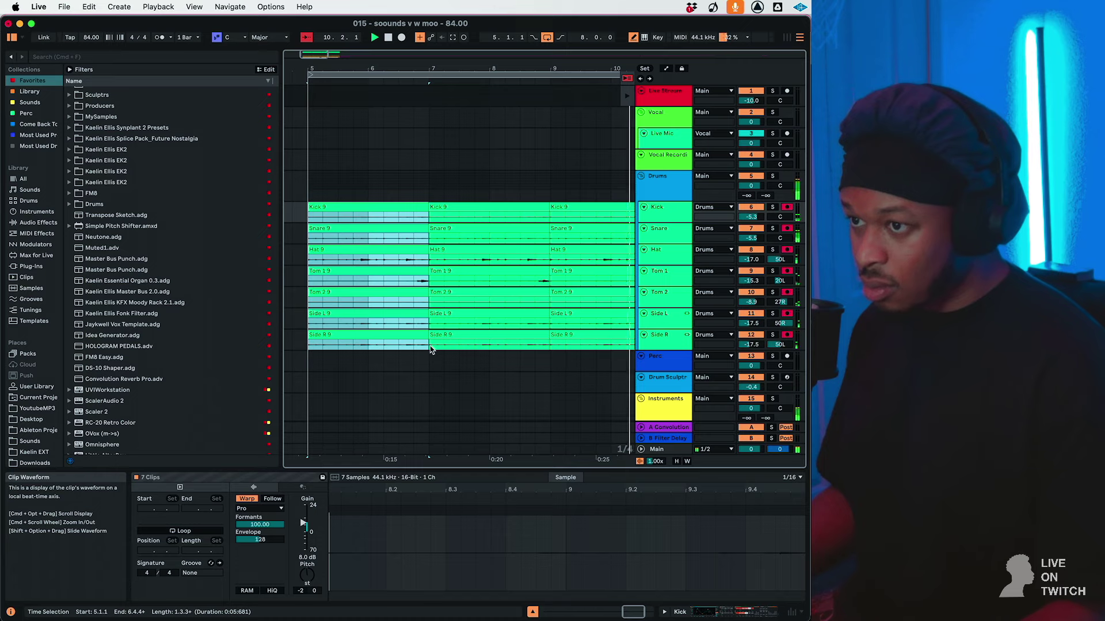
pyautogui.click(389, 345)
pyautogui.hscroll(-3, 389, 341)
pyautogui.keyDown('shift'); pyautogui.click(364, 218); pyautogui.keyUp('shift')
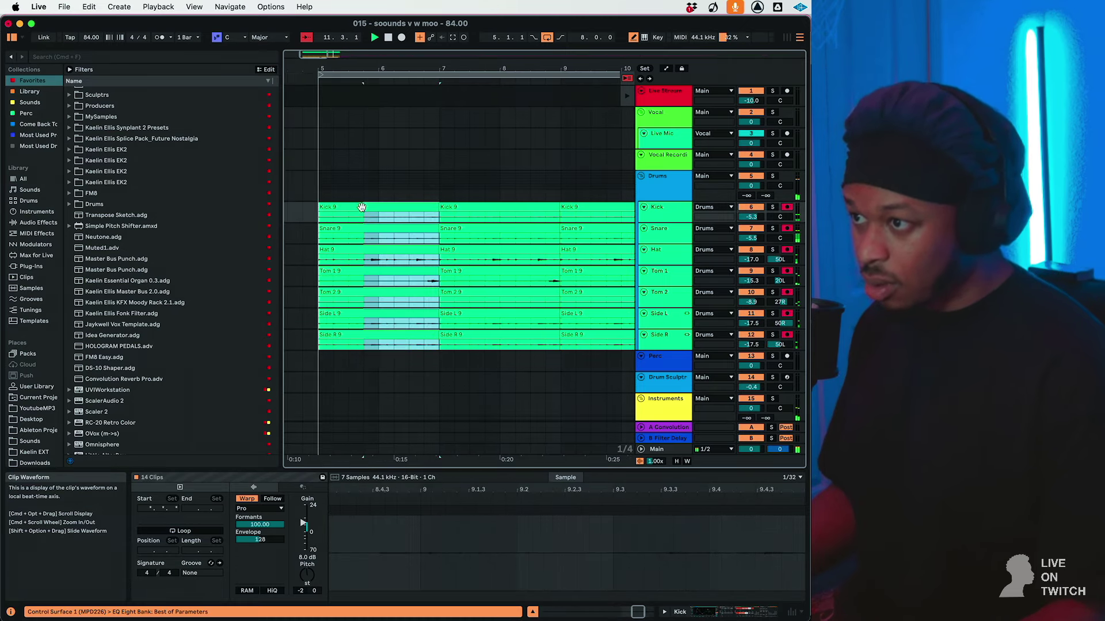
# Show the Drums group's device chain and mute the Instruments group.
pyautogui.doubleClick(670, 184)
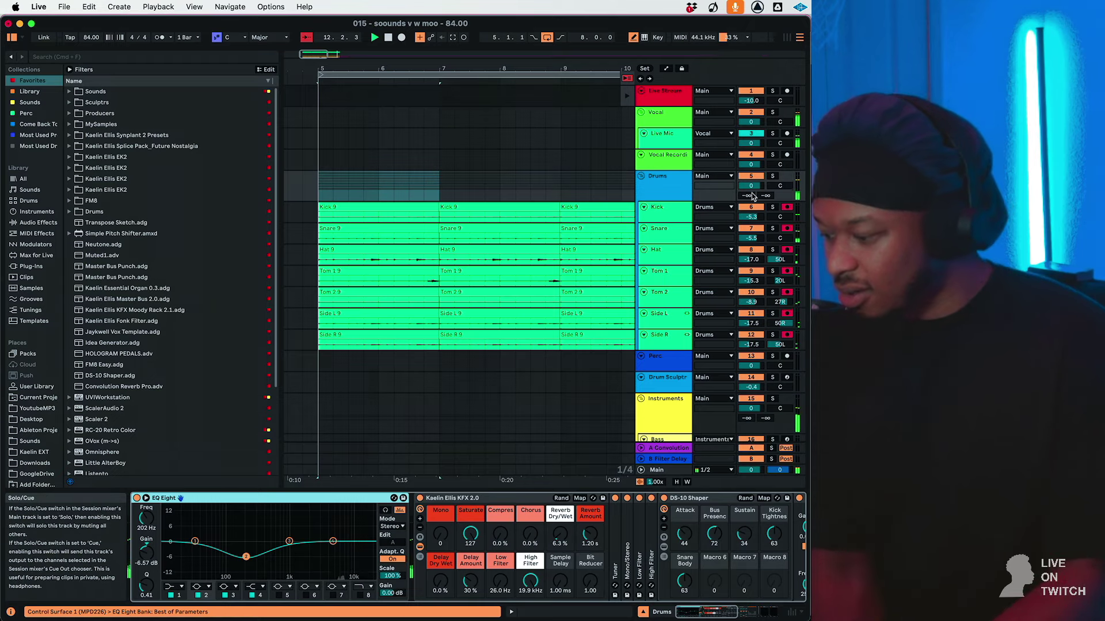
pyautogui.scroll(-10, 731, 224)
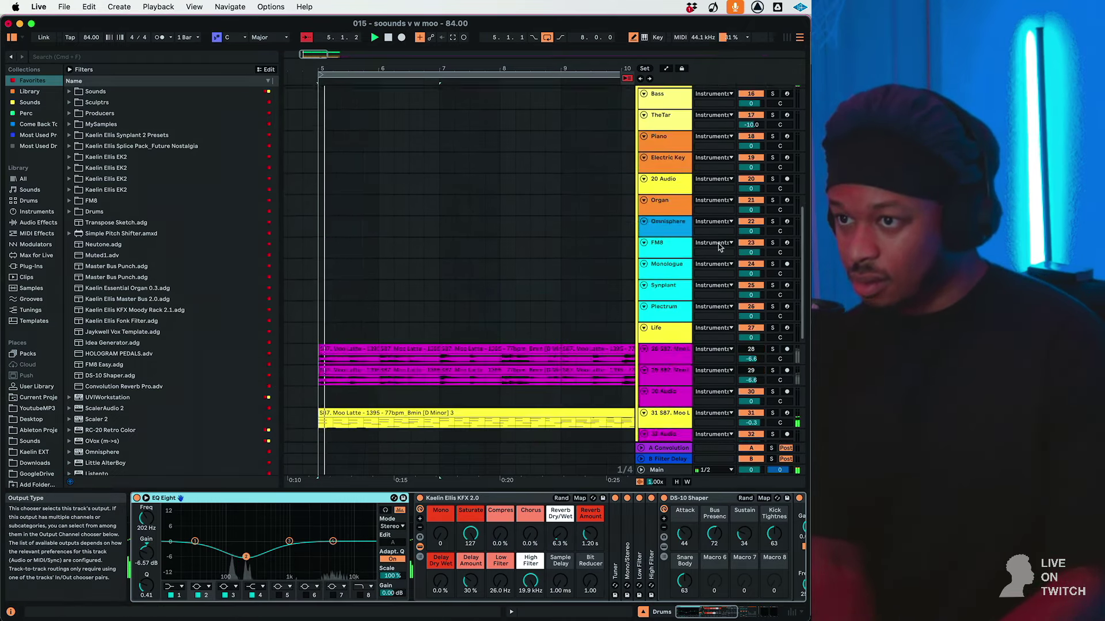
pyautogui.scroll(9, 719, 247)
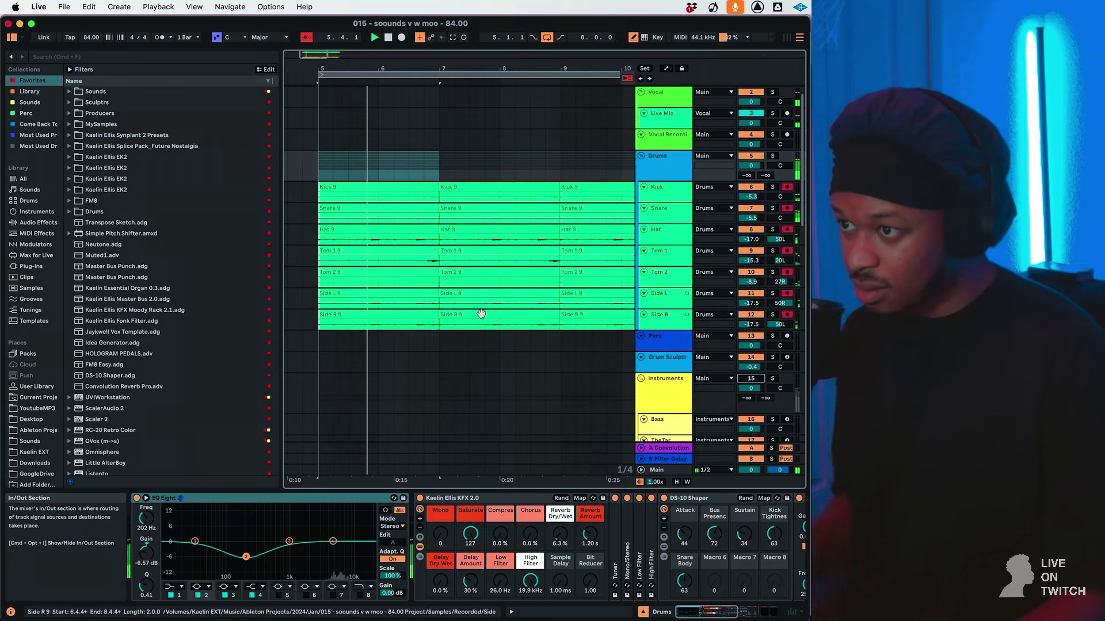
# Select bars 5 to 7 on all seven drum tracks and duplicate them three times, up to bar 13.
pyautogui.moveTo(439, 324); pyautogui.dragTo(319, 195)
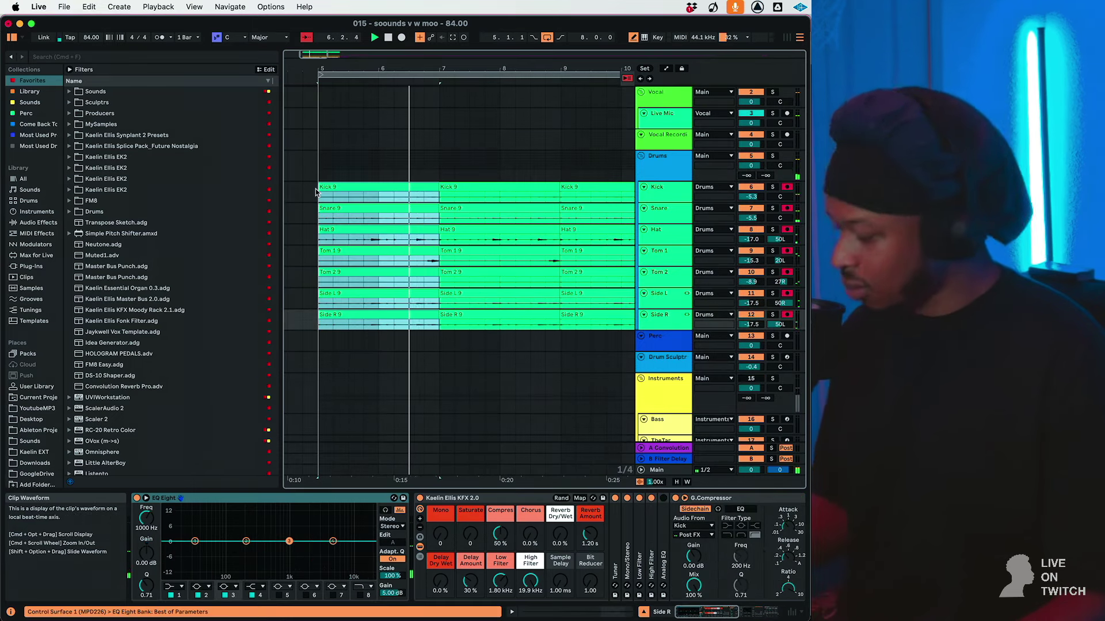
pyautogui.press('super+d')
pyautogui.press('super+d')
pyautogui.press('super+d')
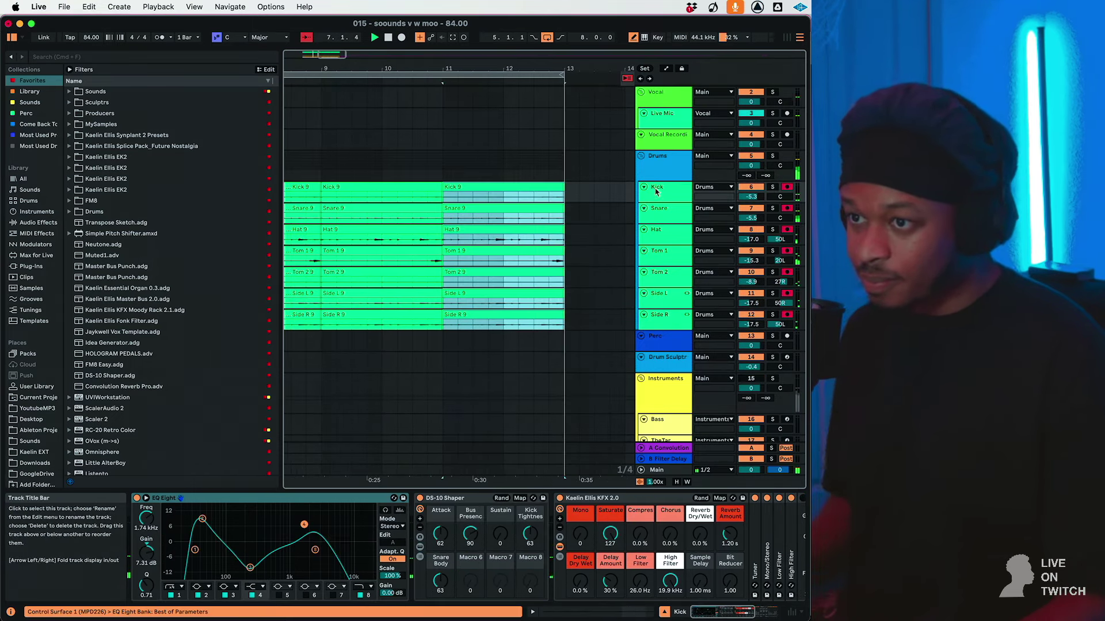
# Solo the Drums group, raise the Sustain of its DS-10 Shaper to 100, and unsolo the group.
pyautogui.click(663, 171)
pyautogui.click(772, 157)
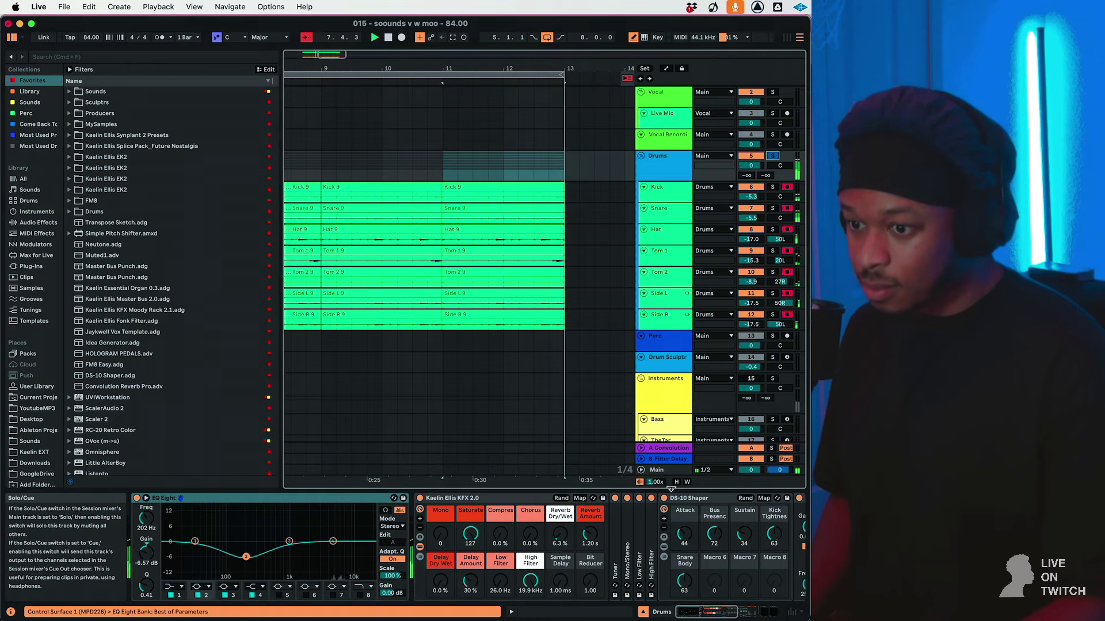
pyautogui.click(775, 157)
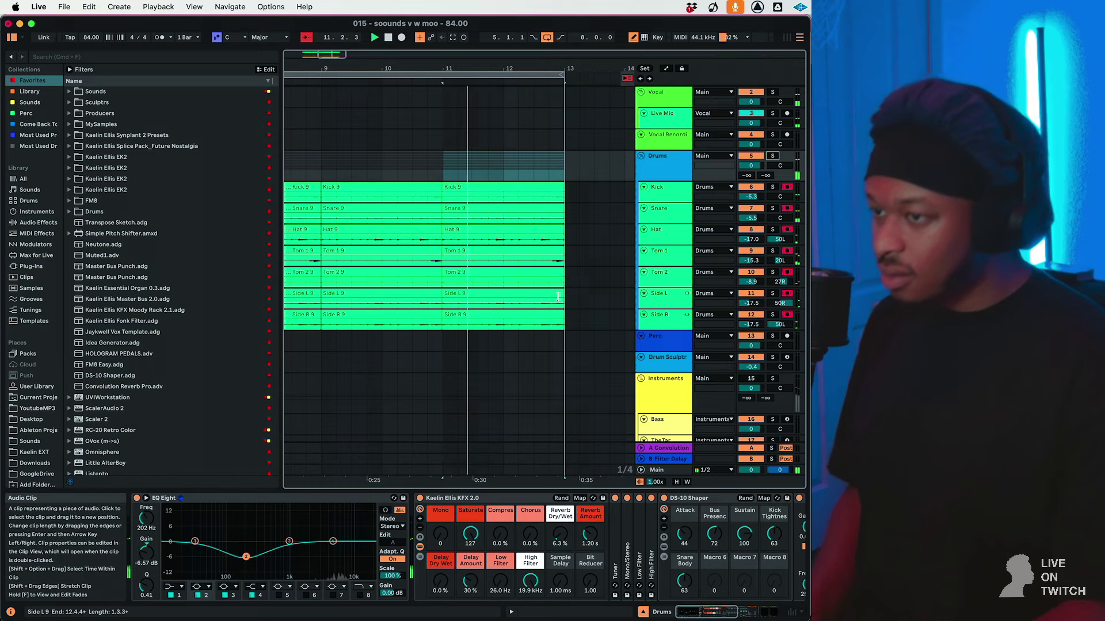
# Arm the Perc track and record a live percussion take over the drum loop.
pyautogui.scroll(-15, 558, 296)
pyautogui.hscroll(-2, 518, 295)
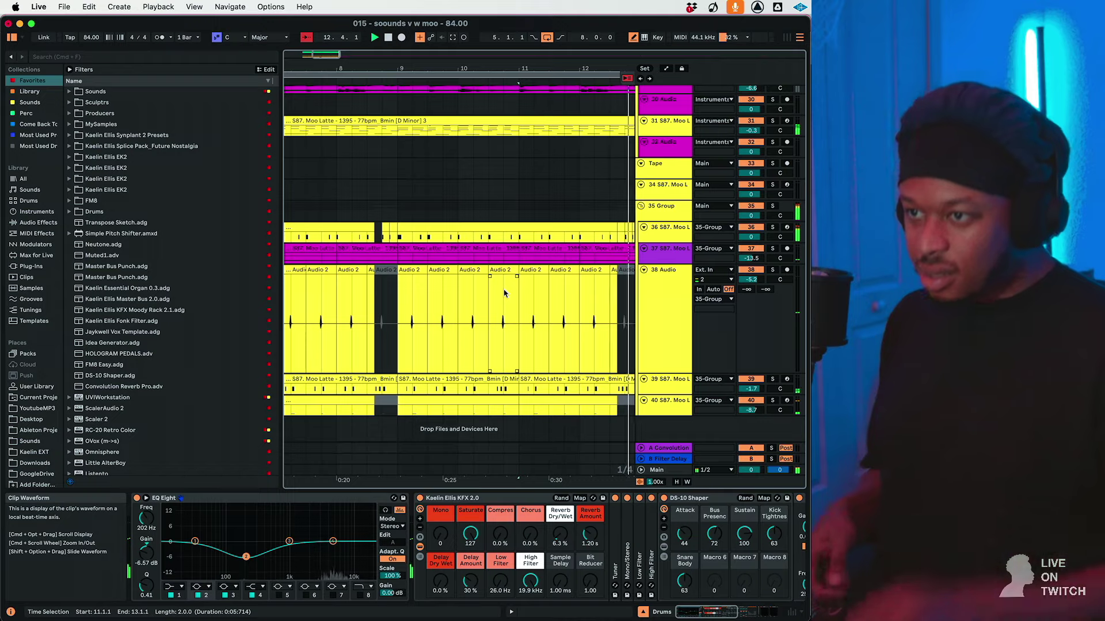
pyautogui.scroll(15, 504, 293)
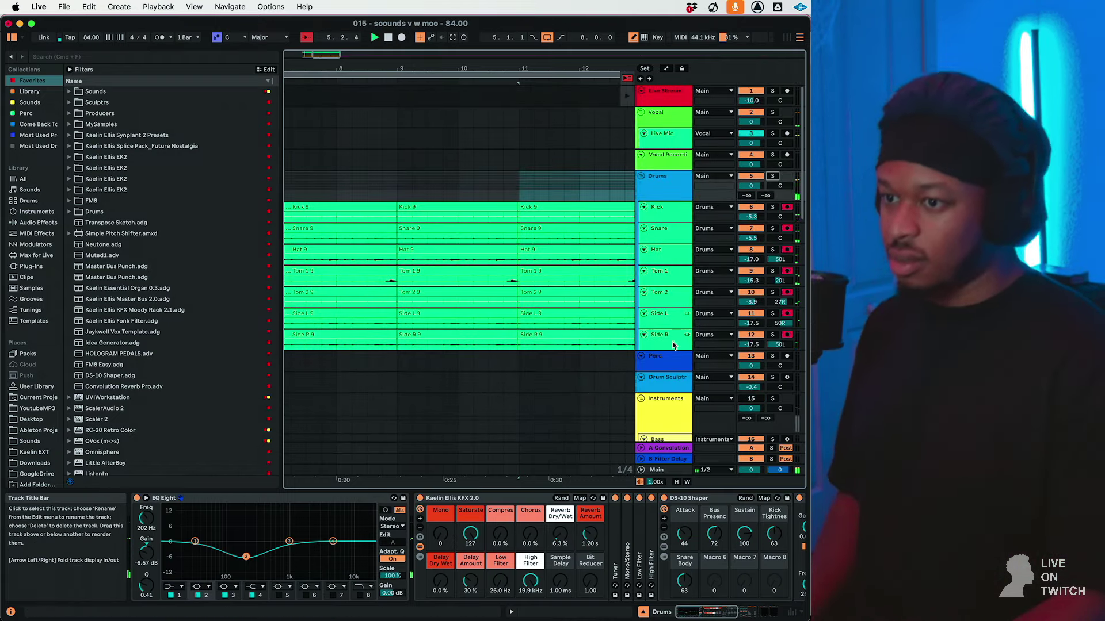
pyautogui.click(670, 362)
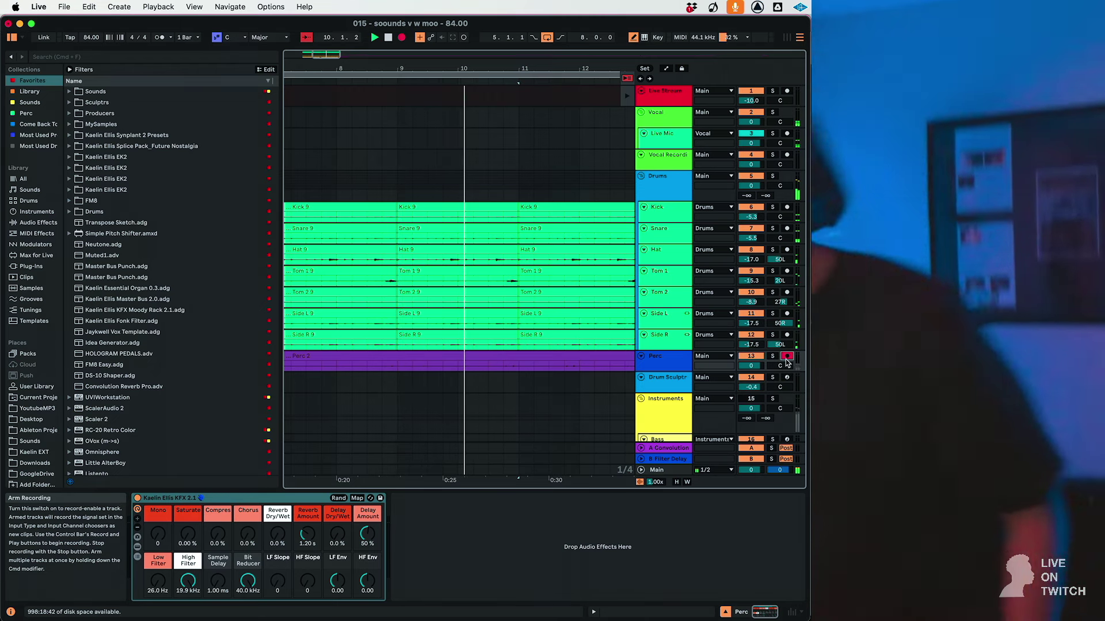
pyautogui.press('space')
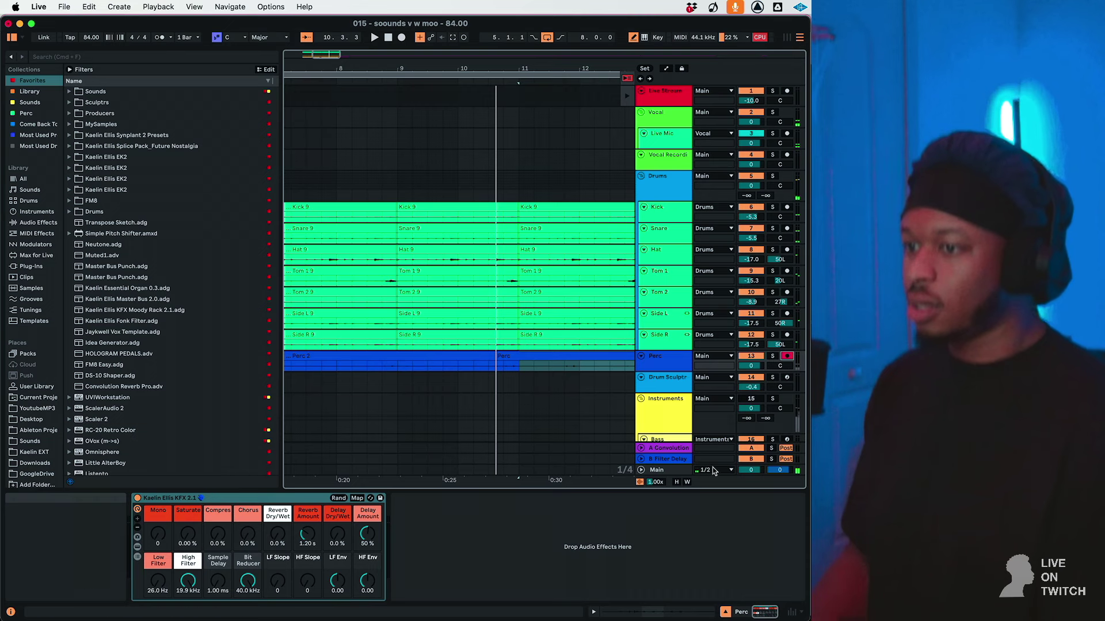
# Enlarge the Perc track's height and play back the recorded percussion take.
pyautogui.hscroll(-1, 468, 391)
pyautogui.moveTo(662, 374); pyautogui.dragTo(666, 427)
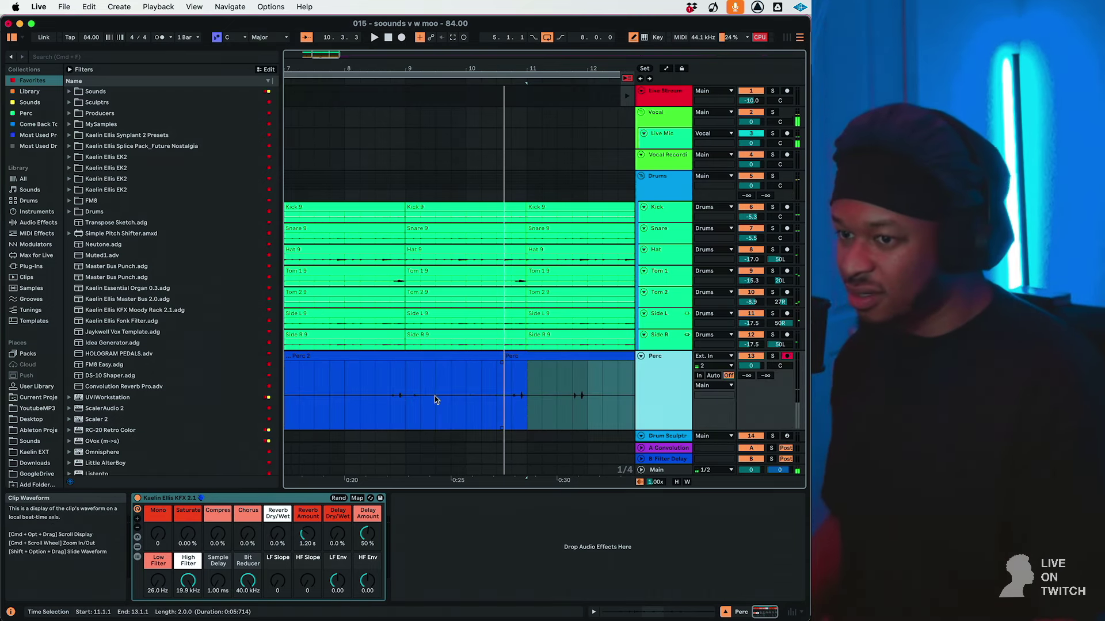
pyautogui.scroll(-3, 435, 399)
pyautogui.hscroll(-2, 435, 400)
pyautogui.click(435, 330)
pyautogui.click(320, 304)
pyautogui.press('space')
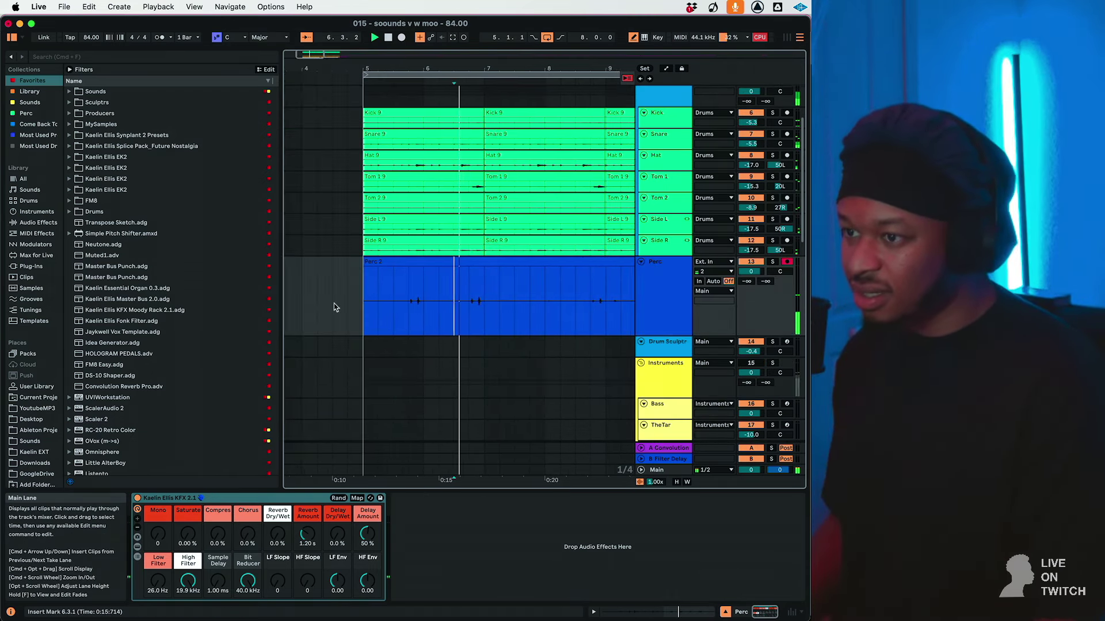
# Restart playback with the Perc clip selected, show its clip settings and set the gain to 9.0 dB.
pyautogui.click(440, 261)
pyautogui.press('space')
pyautogui.press('space')
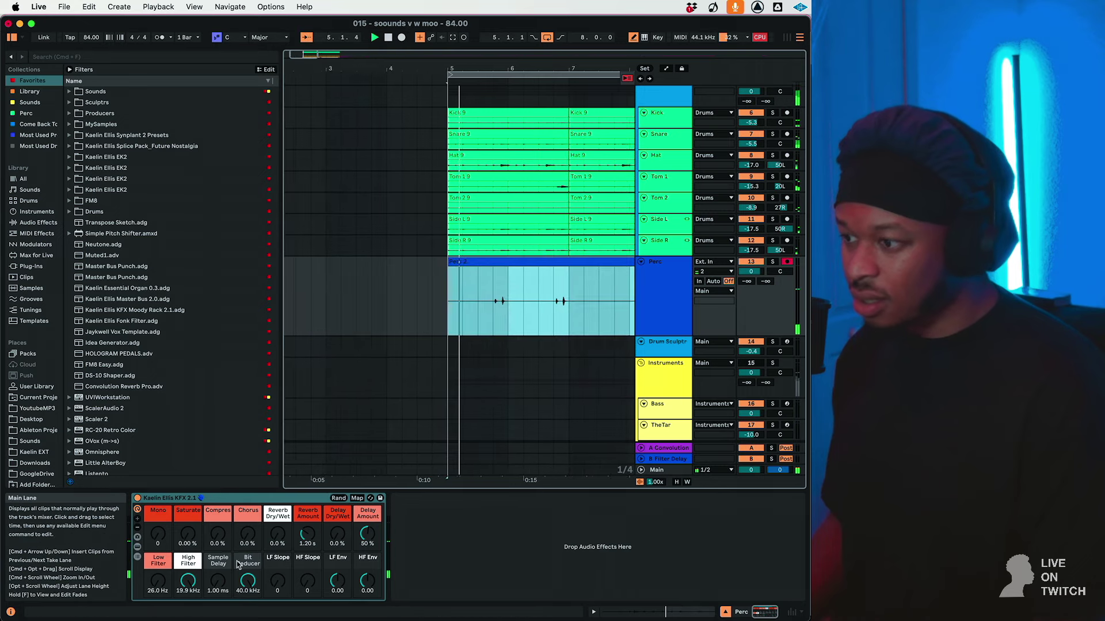
pyautogui.hotkey('shift', 'Tab')
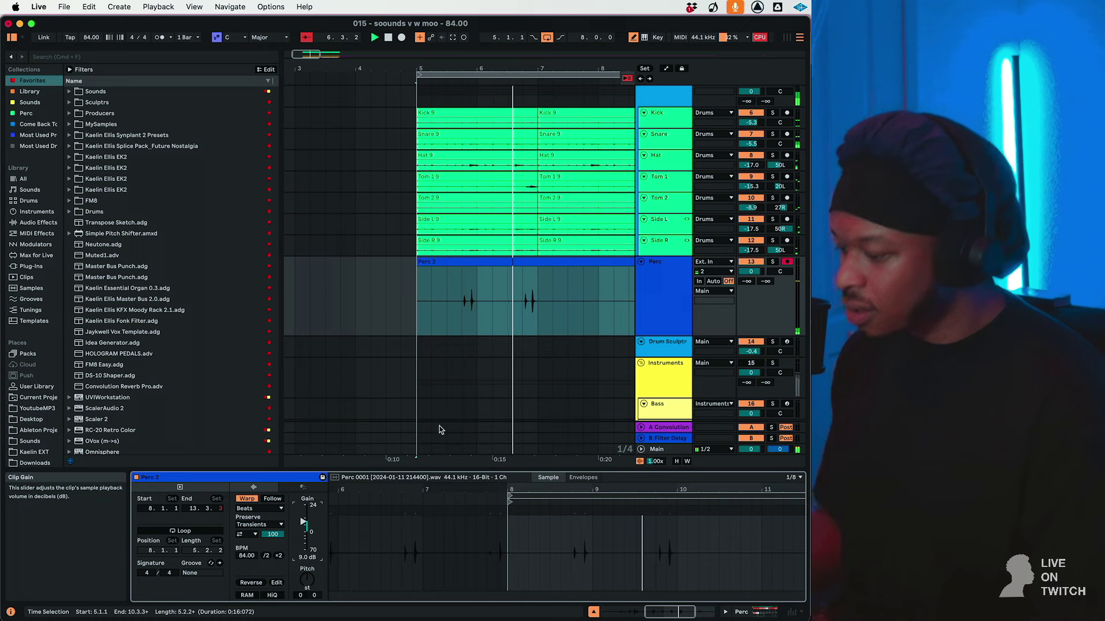
# Select bars 5 to 7 of the Perc clip and duplicate them three times, up to bar 13.
pyautogui.moveTo(541, 319); pyautogui.dragTo(416, 323)
pyautogui.press('super+d')
pyautogui.press('super+d')
pyautogui.press('super+d')
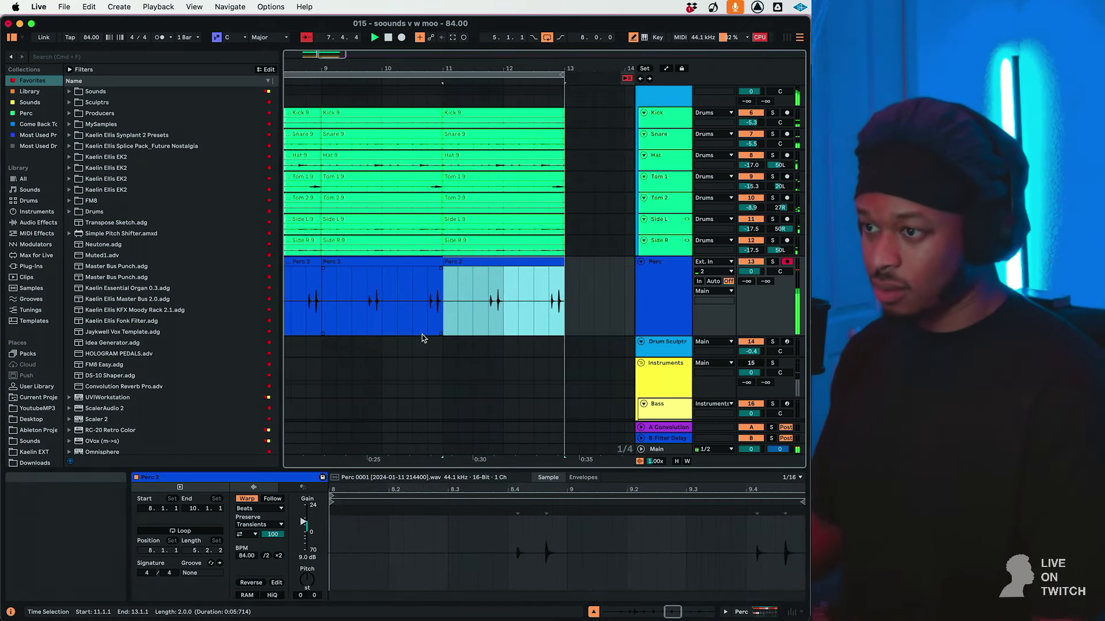
pyautogui.click(661, 317)
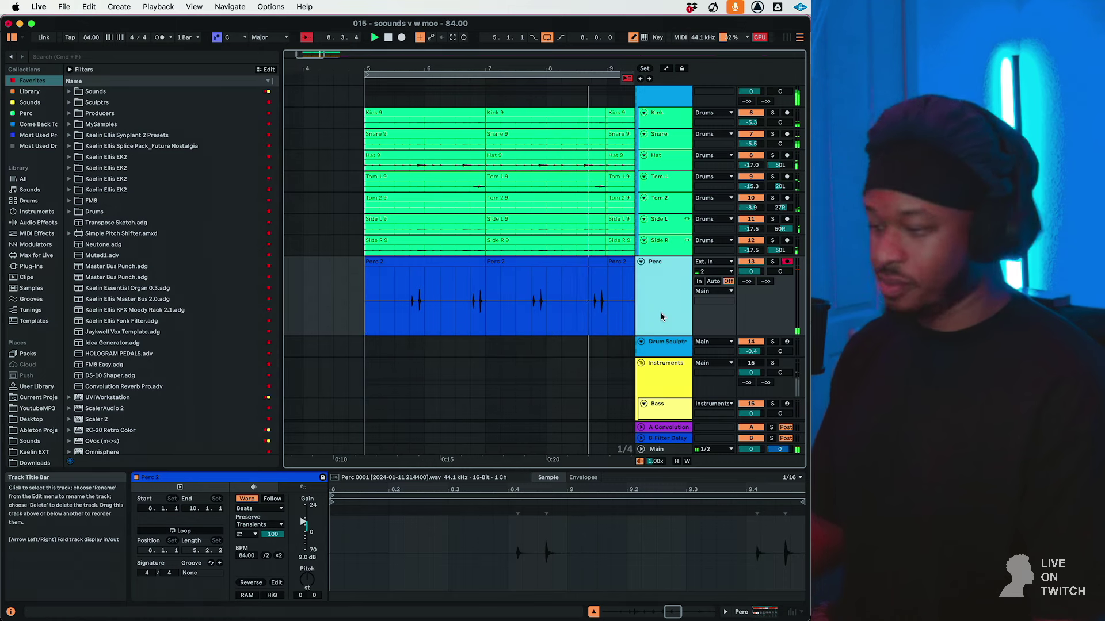
# Duplicate the Perc track and delete all the clips from the upper copy.
pyautogui.press('super+d')
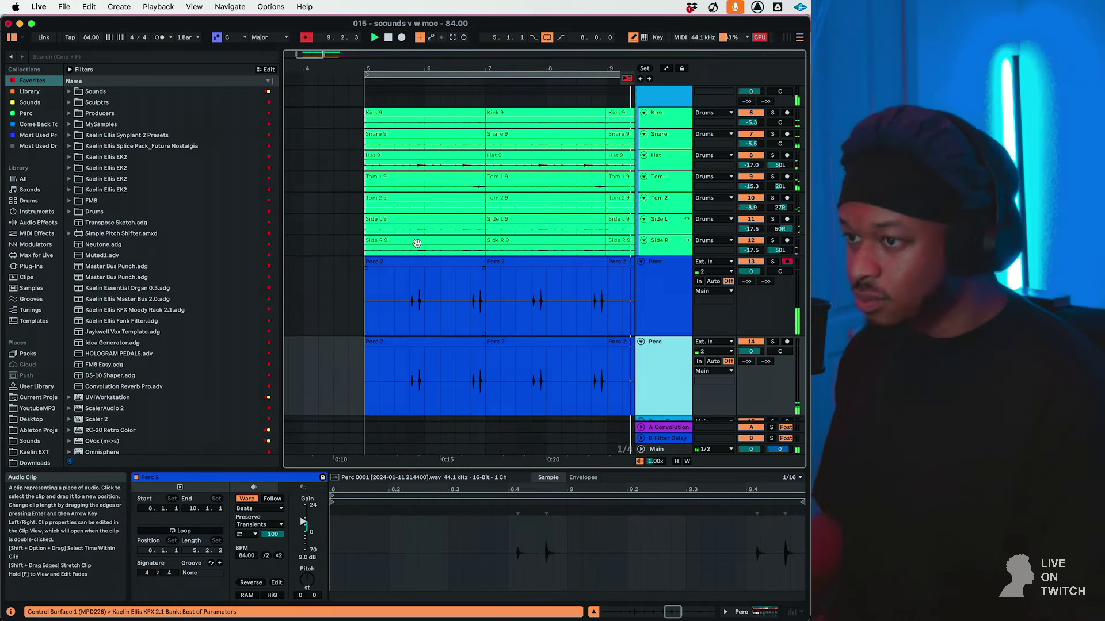
pyautogui.click(414, 260)
pyautogui.hscroll(10, 415, 260)
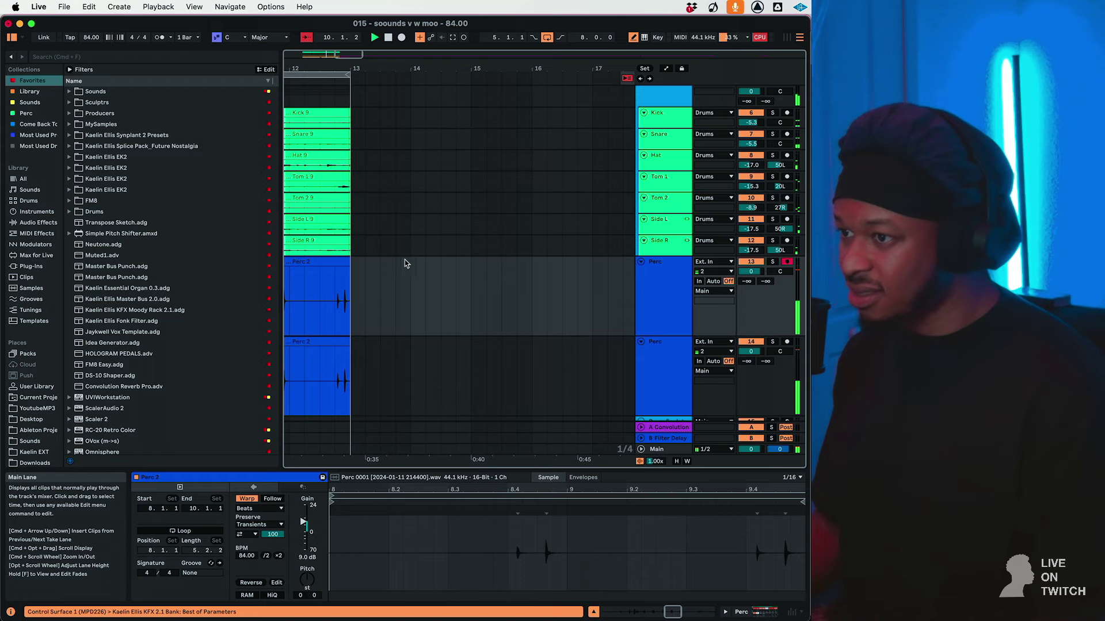
pyautogui.keyDown('shift'); pyautogui.click(311, 263); pyautogui.keyUp('shift')
pyautogui.press('Delete')
pyautogui.hscroll(-10, 461, 269)
pyautogui.scroll(1, 464, 292)
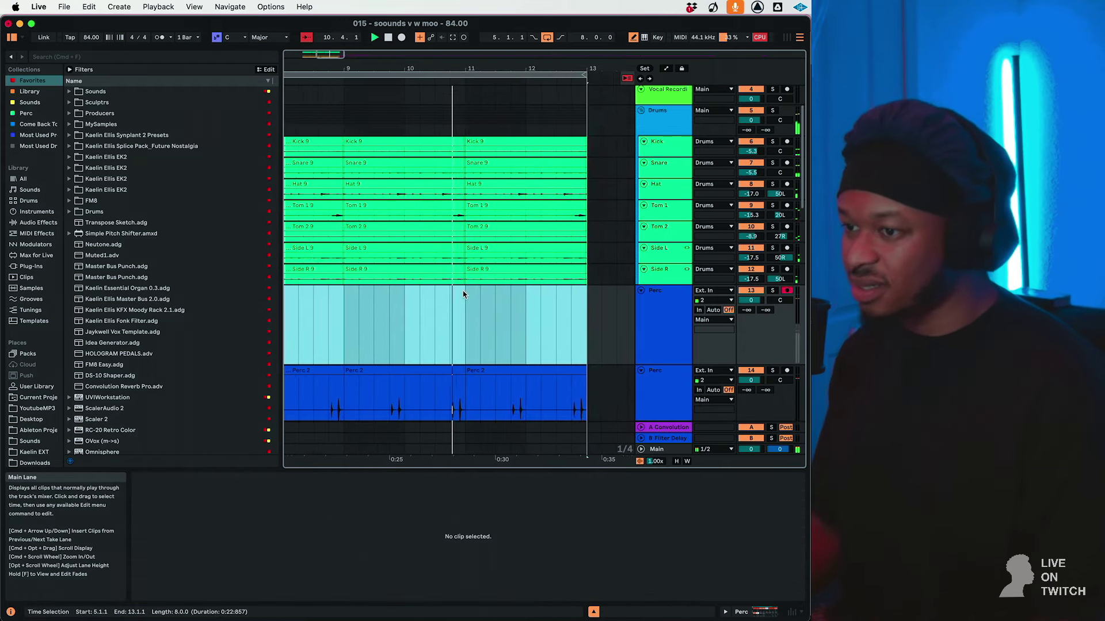
# Select the clips on the lower Perc track, turn the grid off and nudge them slightly earlier.
pyautogui.click(596, 371)
pyautogui.hscroll(-3, 587, 368)
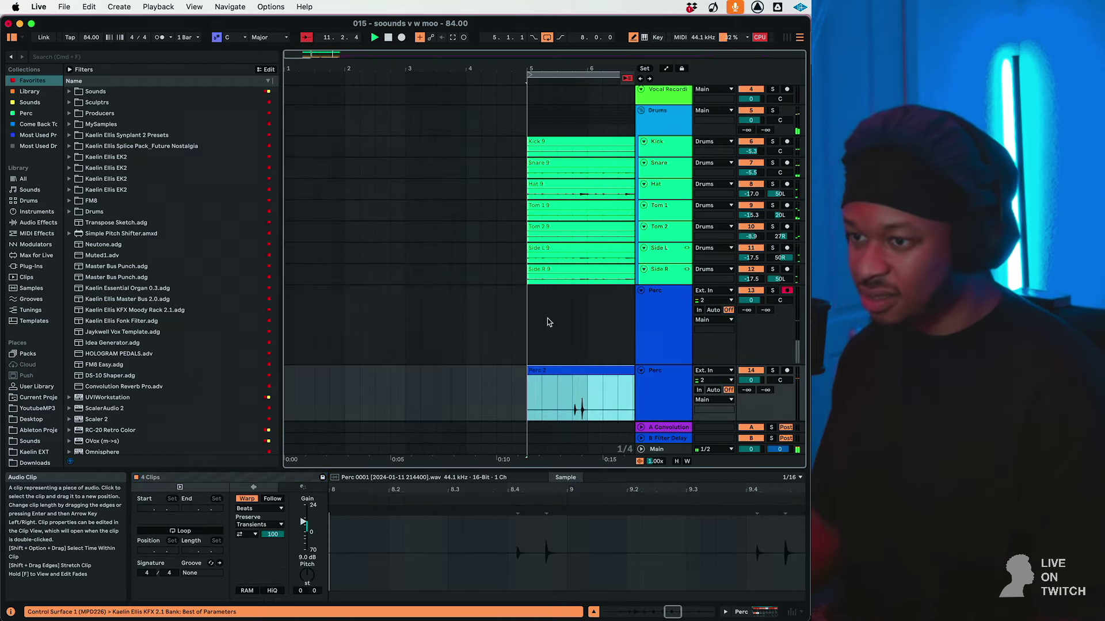
pyautogui.rightClick(548, 321)
pyautogui.click(565, 463)
pyautogui.click(554, 370)
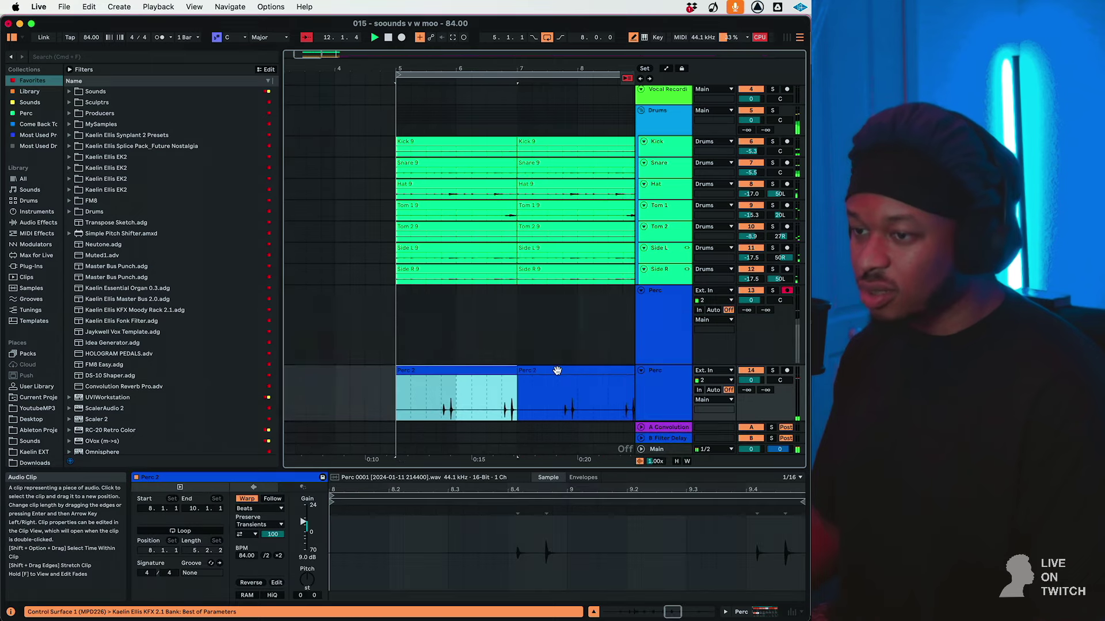
pyautogui.keyDown('shift'); pyautogui.click(498, 370); pyautogui.keyUp('shift')
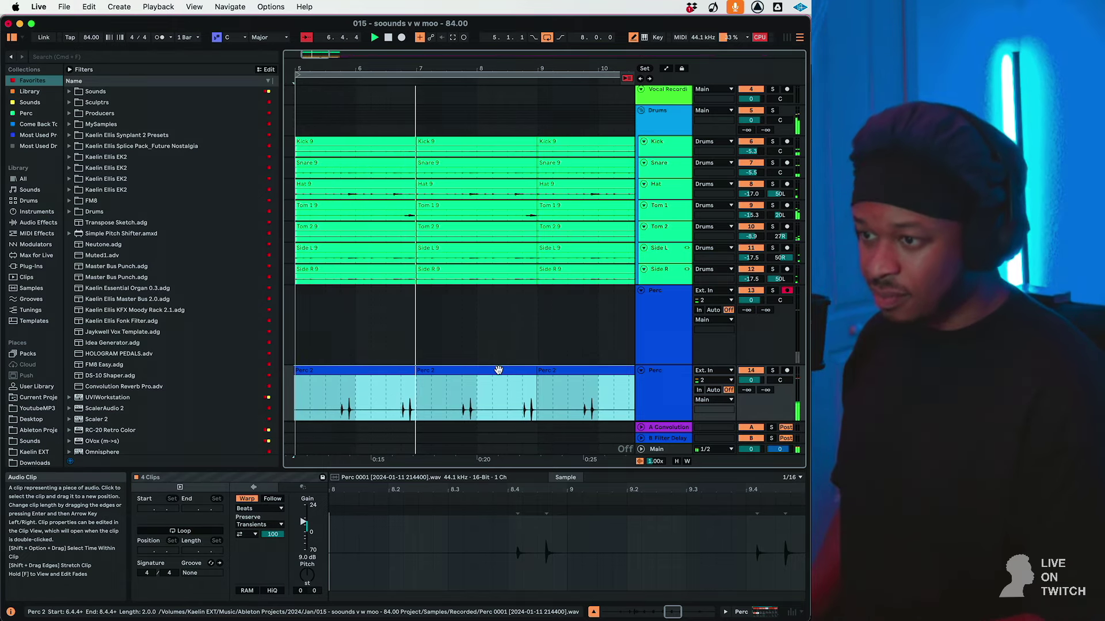
# Raise the Low Filter on the lower Perc track to about 250 Hz and select the empty Perc track above it.
pyautogui.scroll(-4, 498, 370)
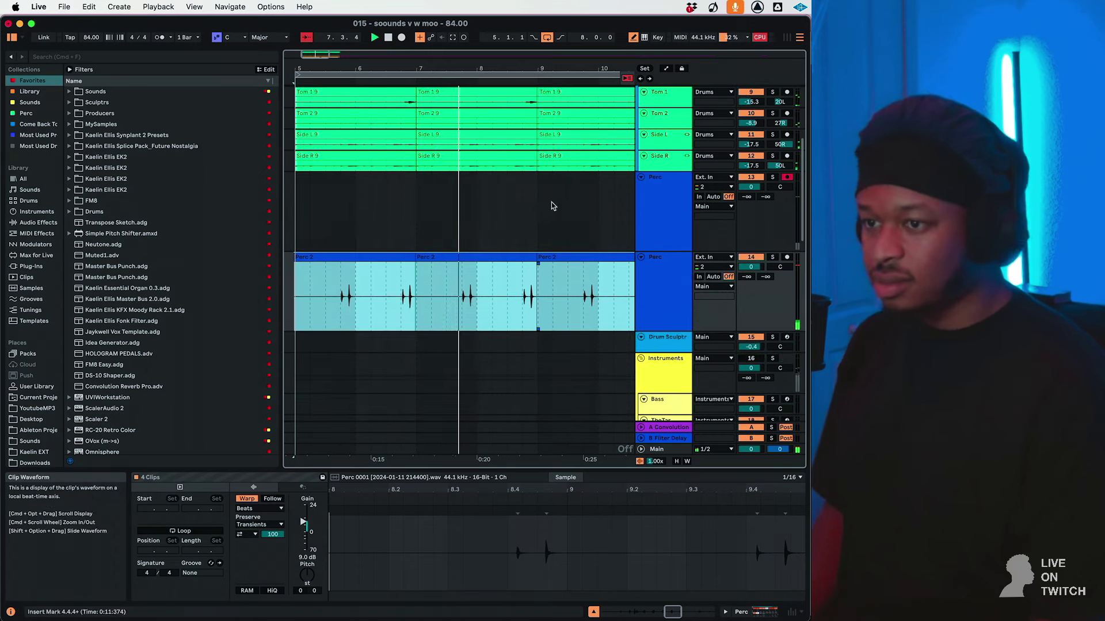
pyautogui.click(649, 317)
pyautogui.moveTo(158, 582); pyautogui.dragTo(157, 570)
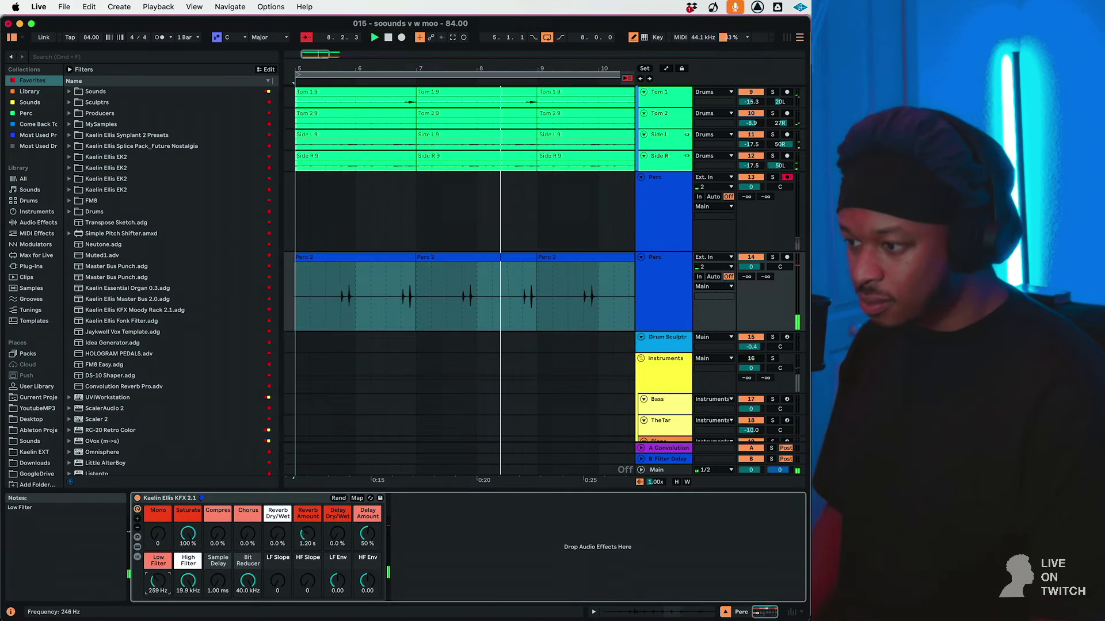
pyautogui.click(684, 238)
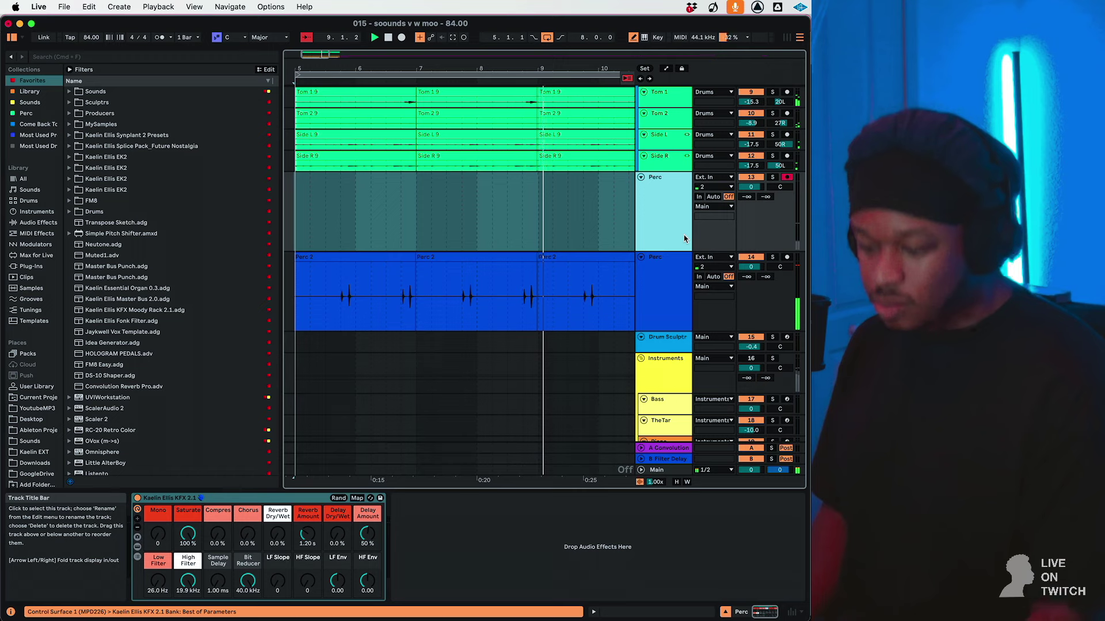
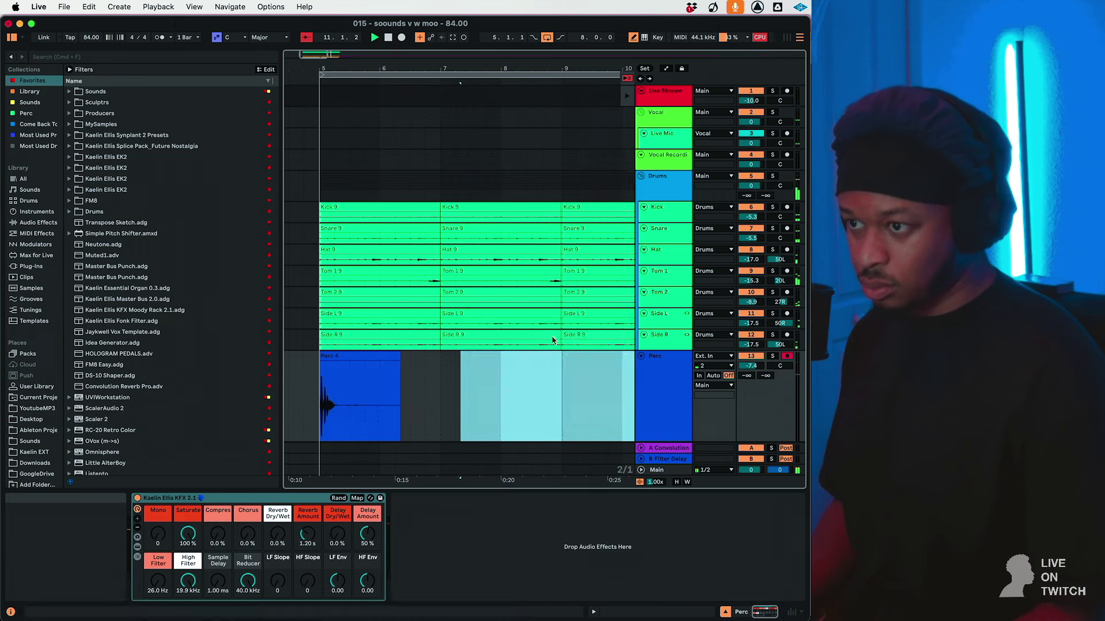
# Select bars 5 to 9 around the new take on the upper Perc track and duplicate them to bar 9.
pyautogui.moveTo(443, 389); pyautogui.dragTo(334, 395)
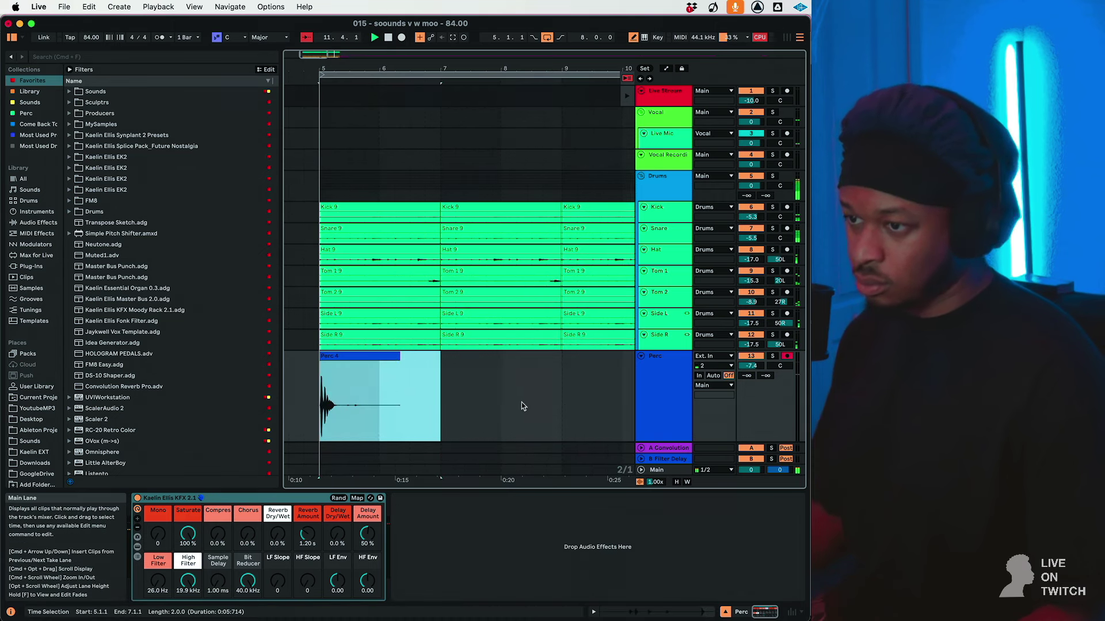
pyautogui.moveTo(522, 402); pyautogui.dragTo(402, 398)
pyautogui.click(342, 404)
pyautogui.press('super+d')
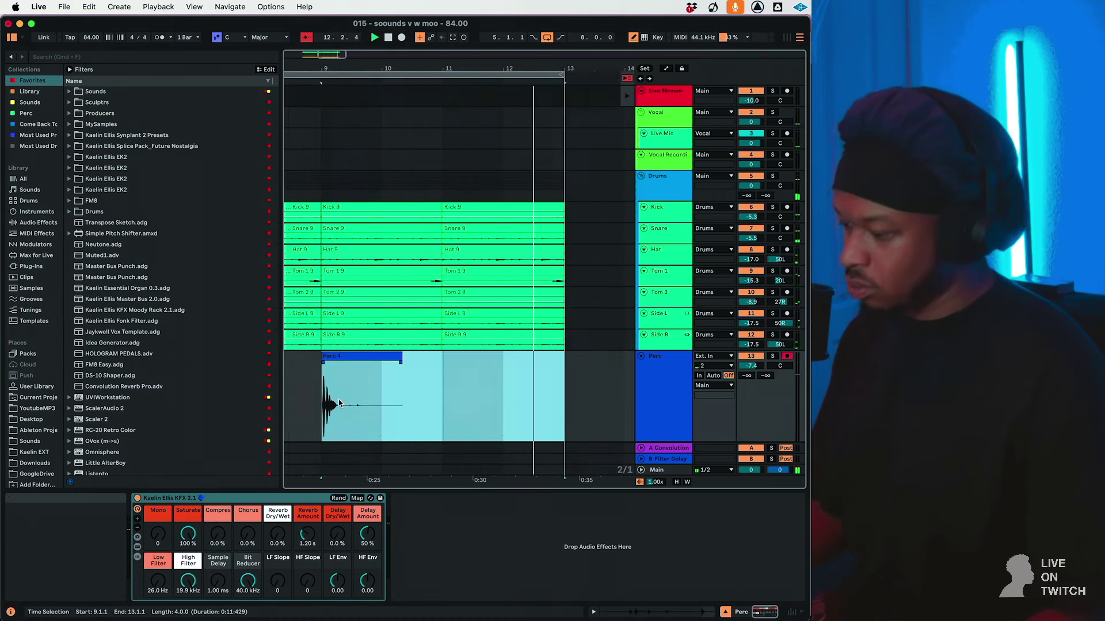
# Set the upper Perc track's reverb dry/wet to 61% and reverb amount to 8.70 s, and lower its volume to -17.1 dB.
pyautogui.moveTo(322, 54); pyautogui.dragTo(305, 27)
pyautogui.click(360, 539)
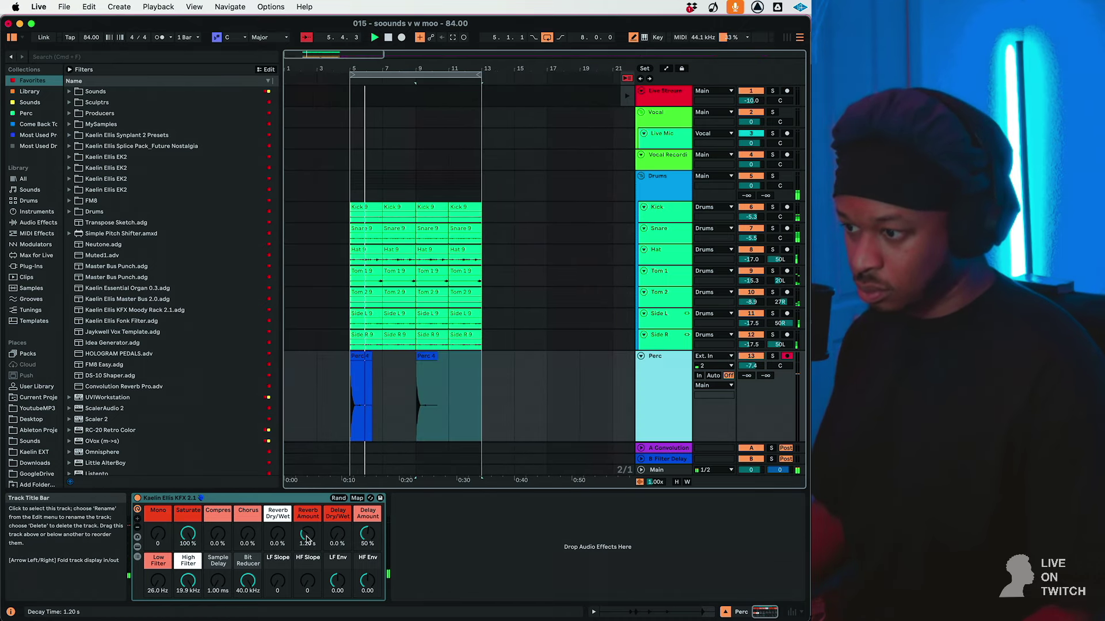
pyautogui.moveTo(277, 534); pyautogui.dragTo(278, 507)
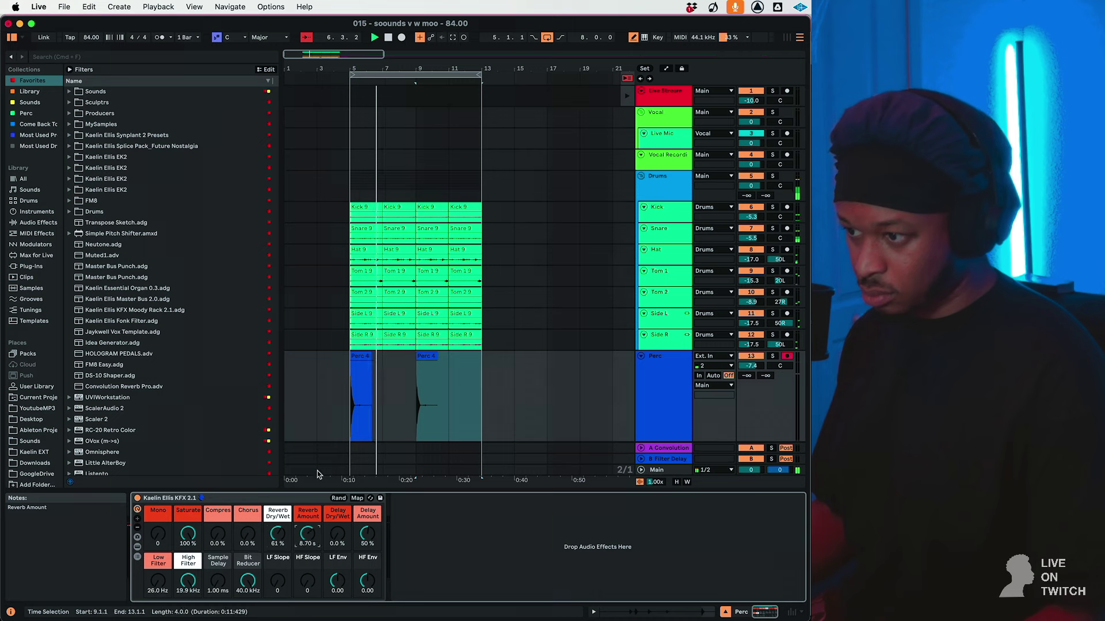
pyautogui.click(346, 415)
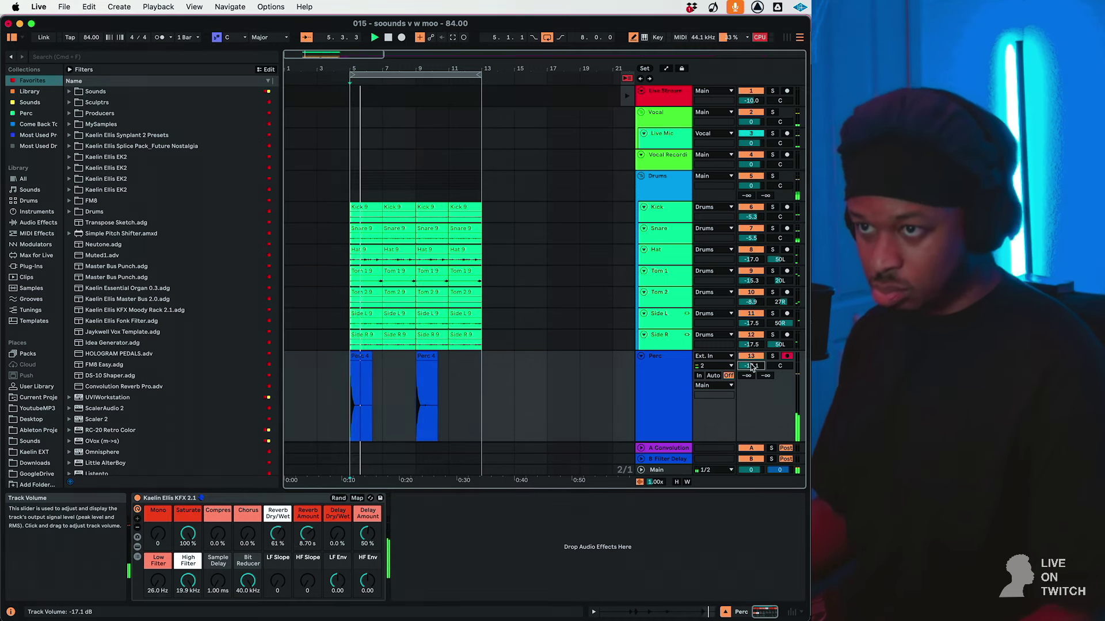
pyautogui.click(676, 483)
# Try moving the 36 Group of sample tracks up above the Drums group.
pyautogui.scroll(-2, 614, 378)
pyautogui.scroll(-12, 613, 377)
pyautogui.click(678, 399)
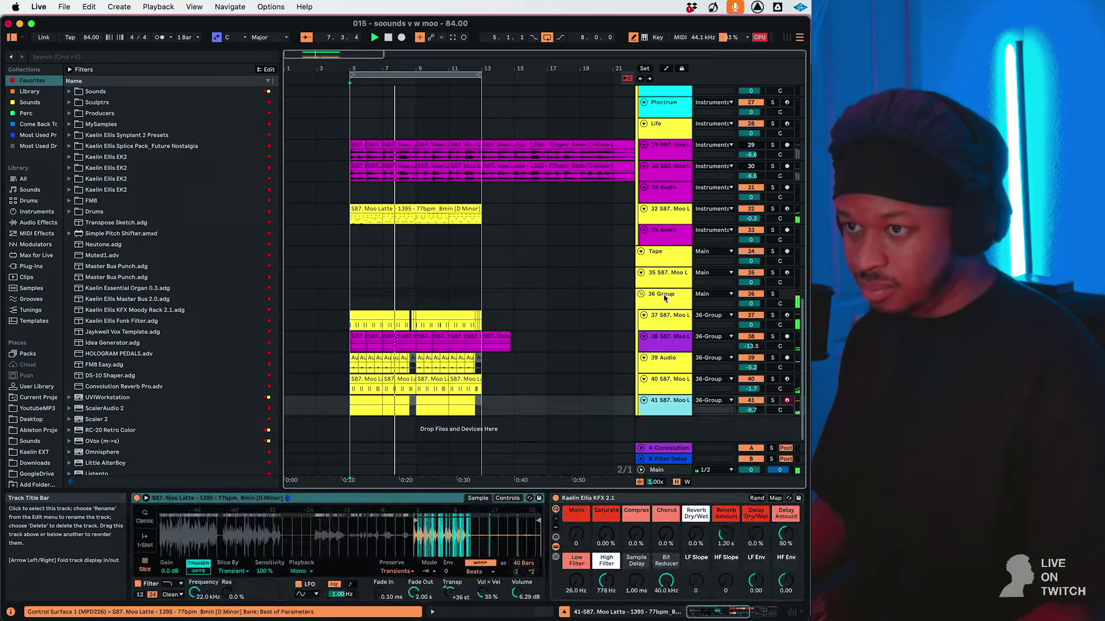
pyautogui.click(664, 298)
pyautogui.scroll(4, 661, 333)
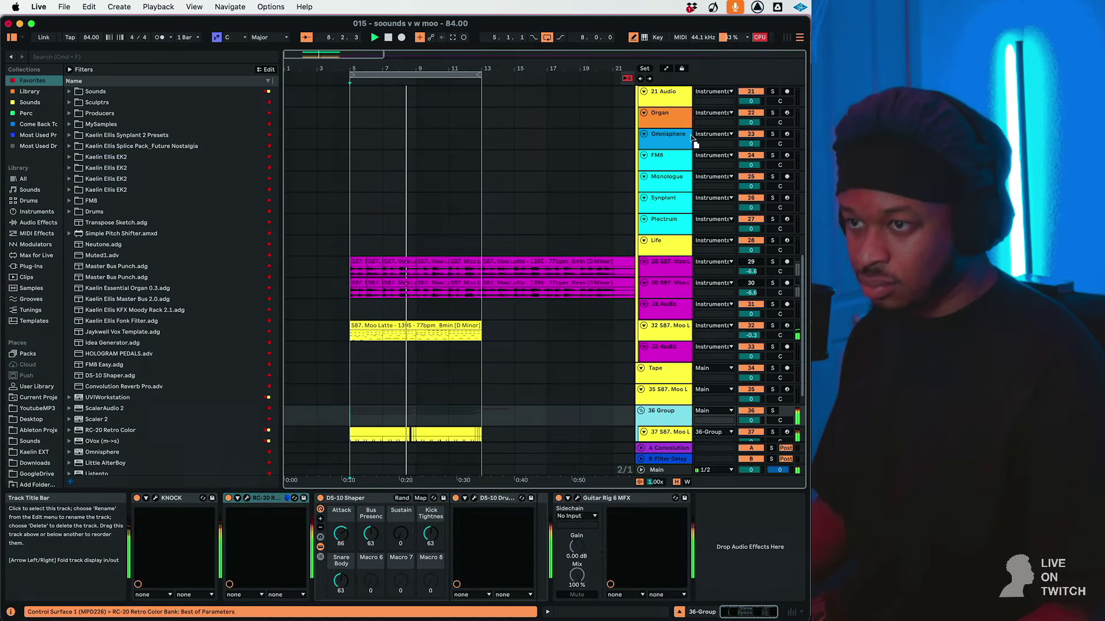
pyautogui.scroll(5, 689, 96)
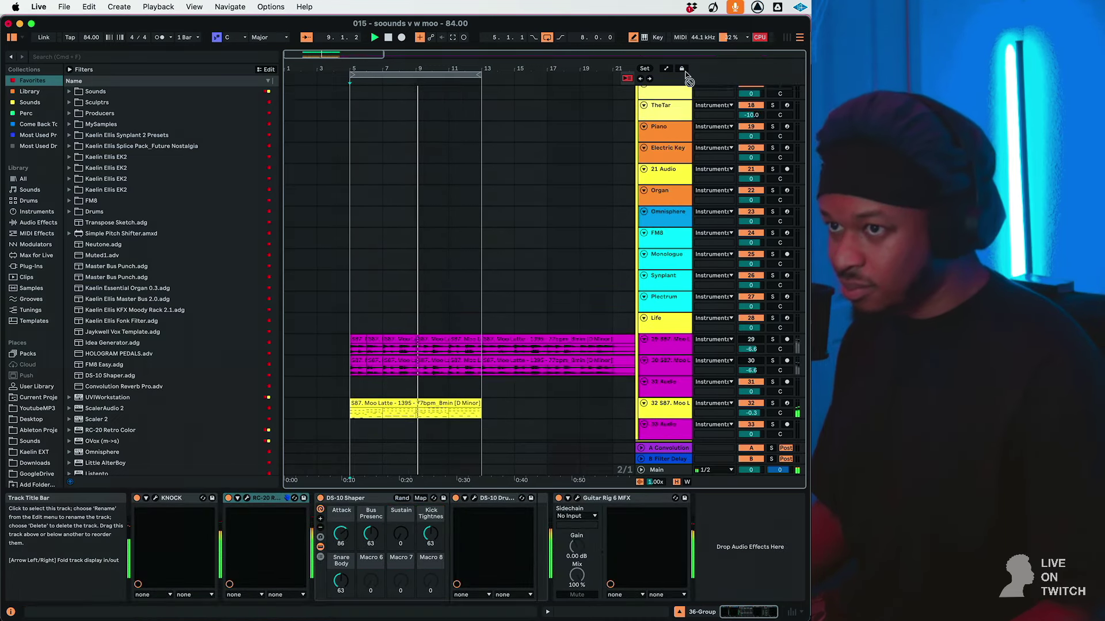
pyautogui.scroll(9, 689, 80)
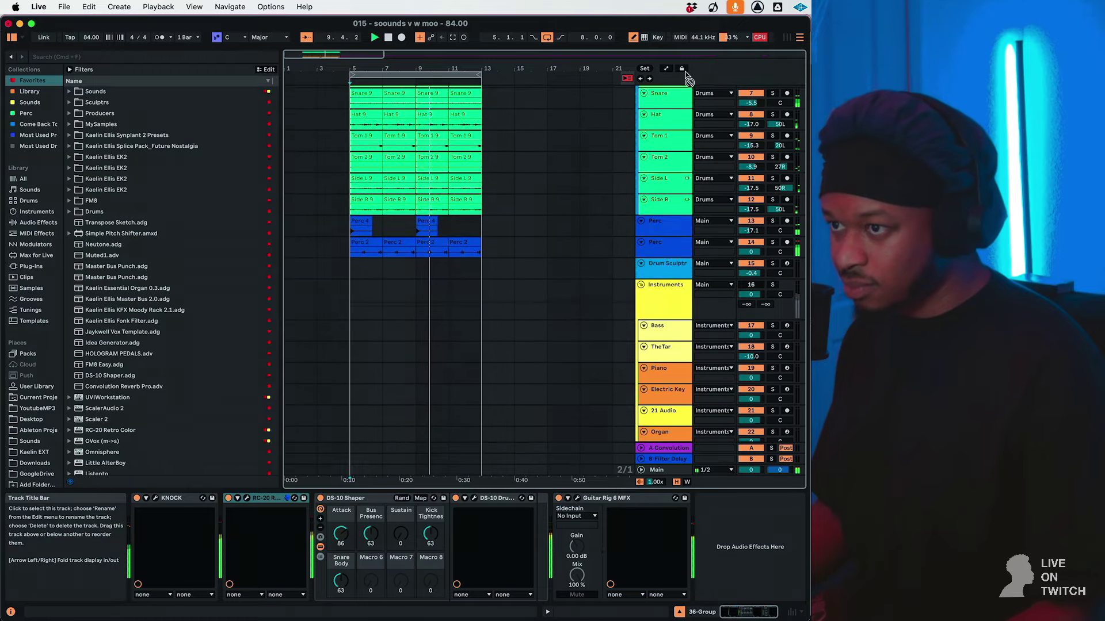
pyautogui.moveTo(686, 73); pyautogui.dragTo(678, 141)
pyautogui.scroll(6, 678, 144)
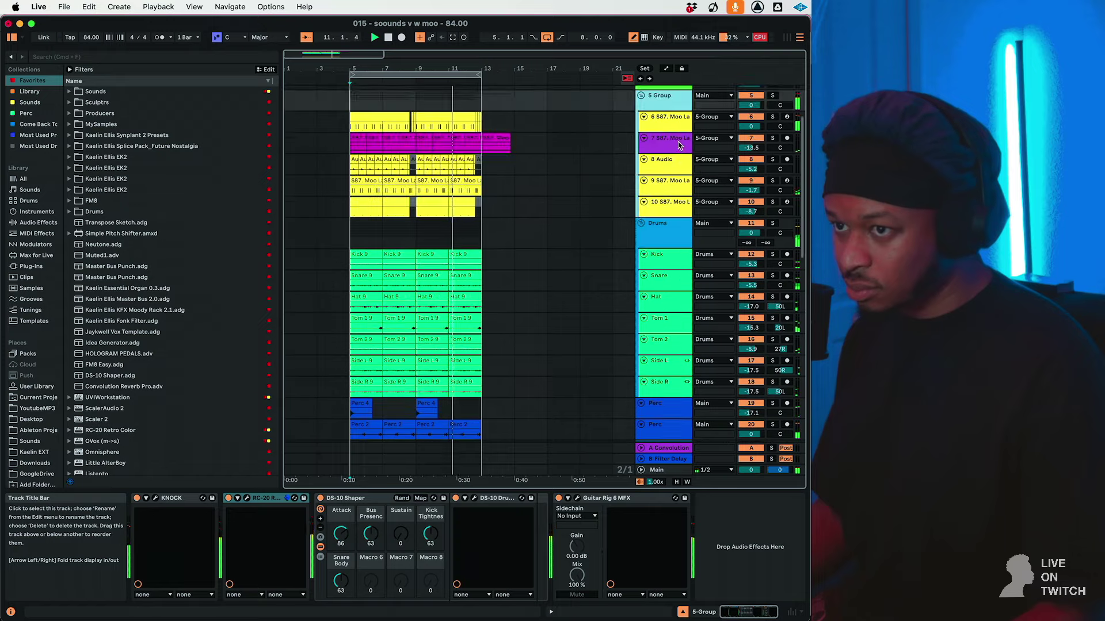
# Check where the moved sample group sits in the track list and undo the move.
pyautogui.scroll(-15, 665, 315)
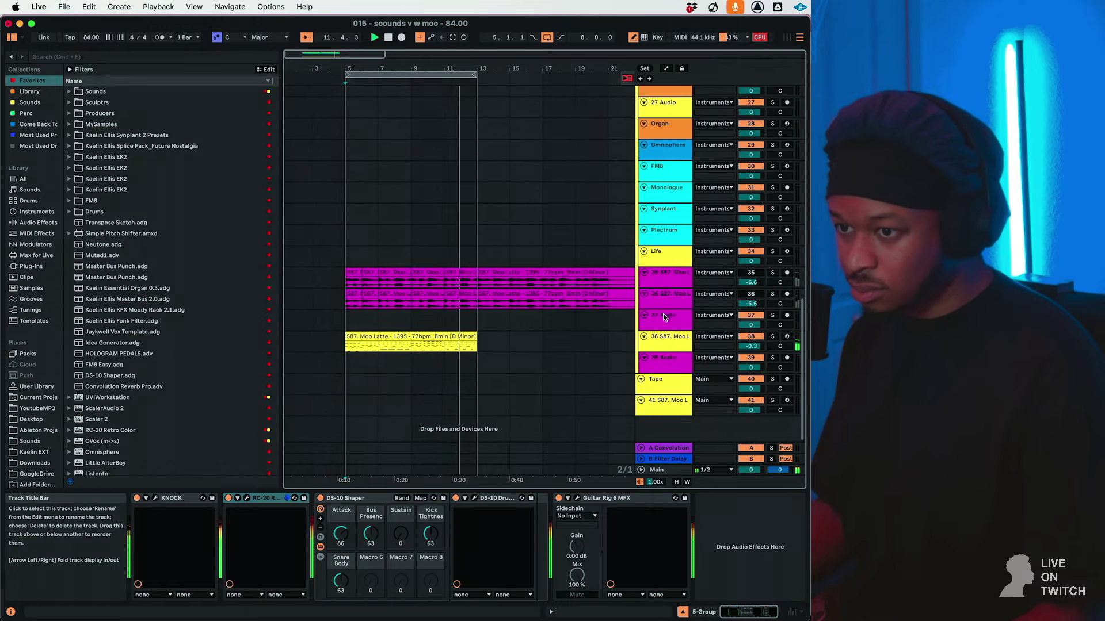
pyautogui.scroll(15, 661, 288)
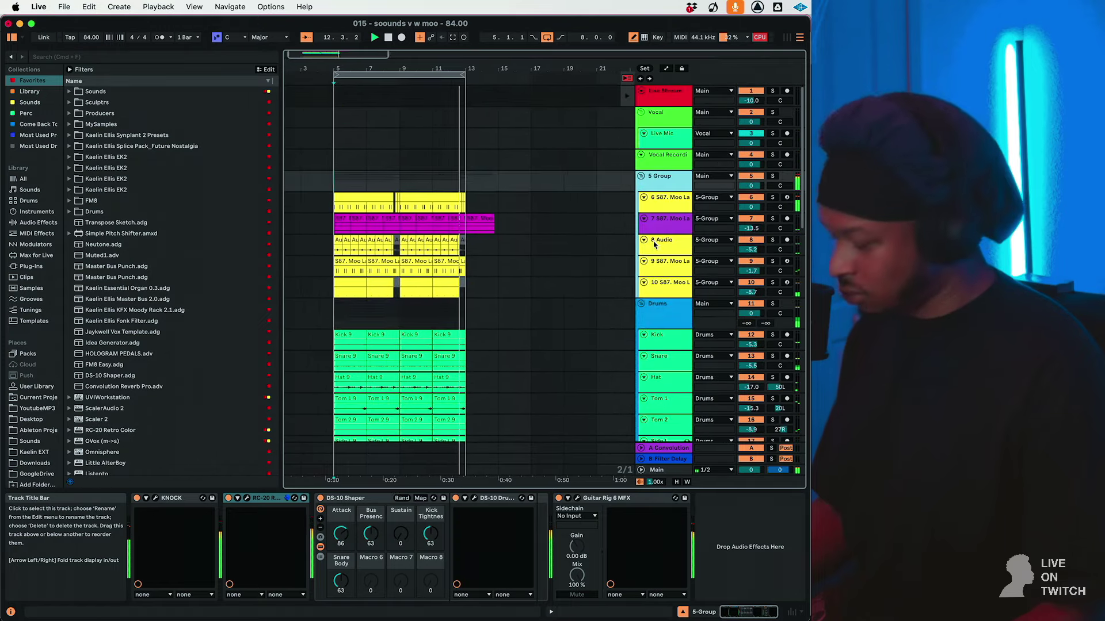
pyautogui.hscroll(-2, 669, 186)
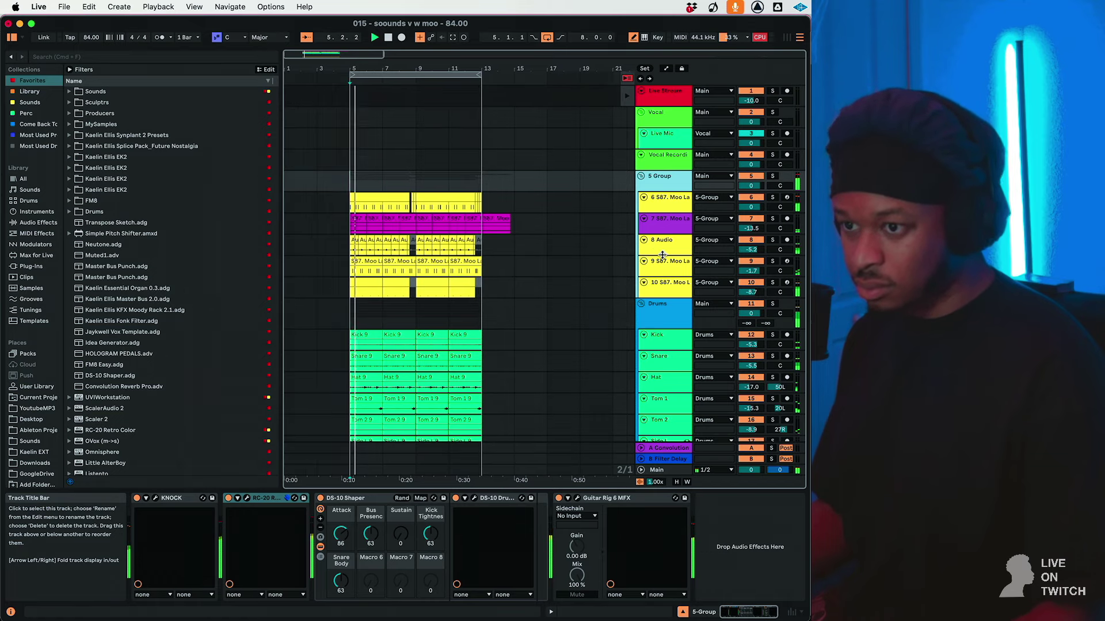
pyautogui.scroll(-1, 663, 255)
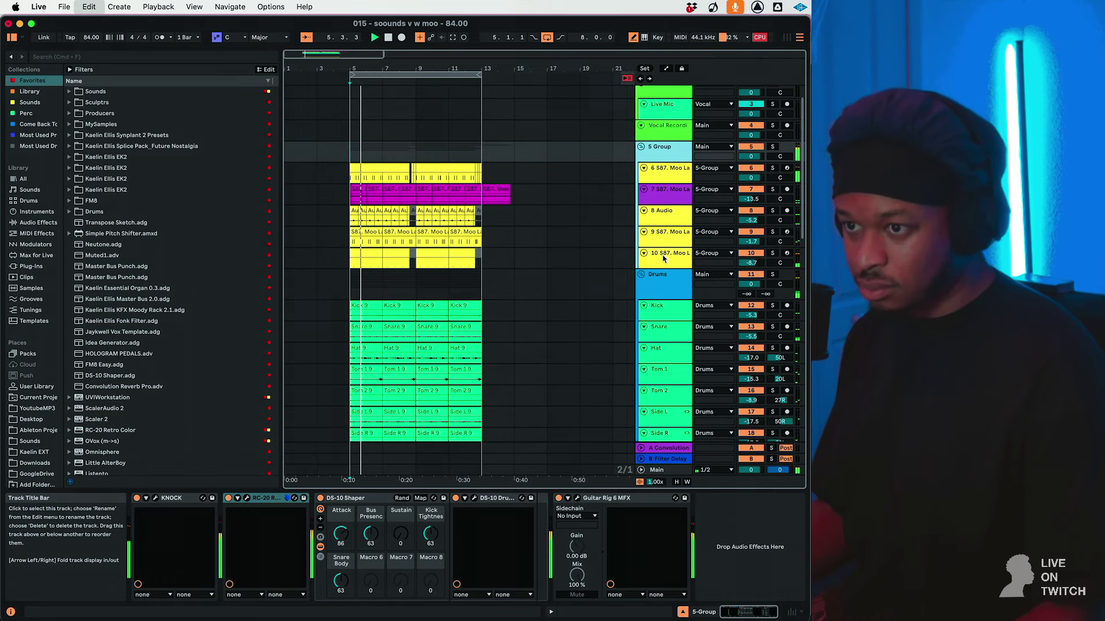
pyautogui.scroll(-15, 660, 261)
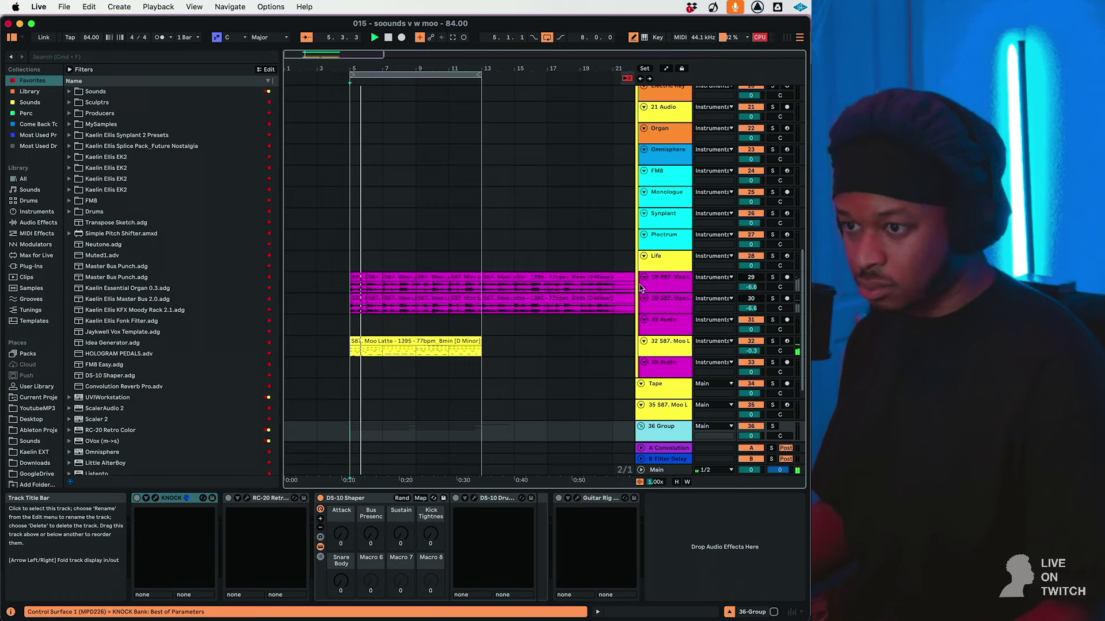
pyautogui.press('Right')
pyautogui.scroll(-5, 640, 287)
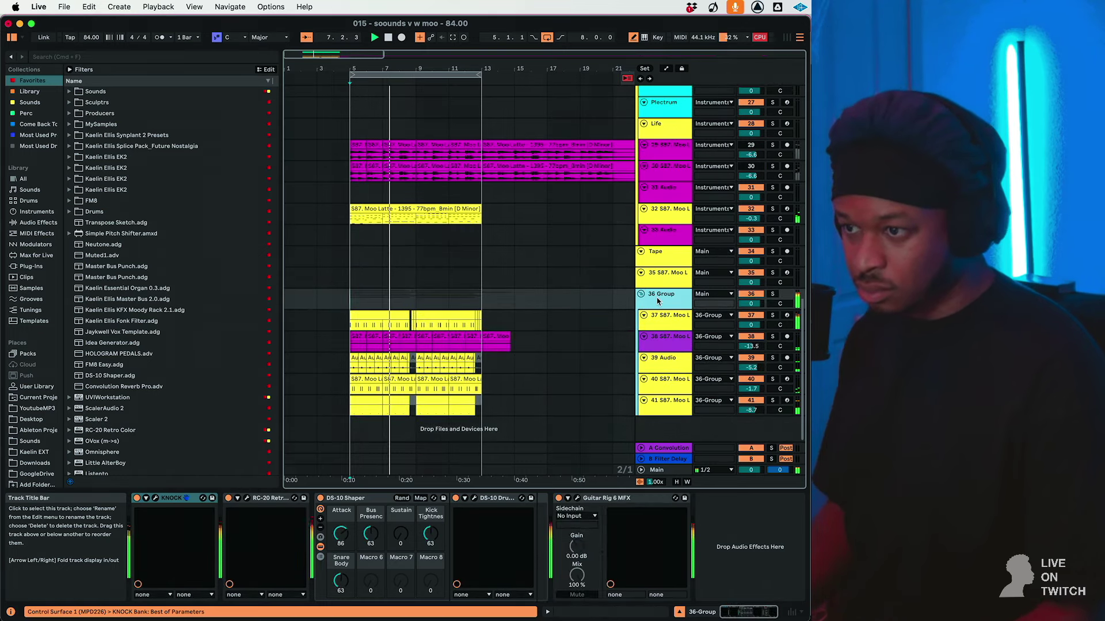
pyautogui.scroll(15, 660, 299)
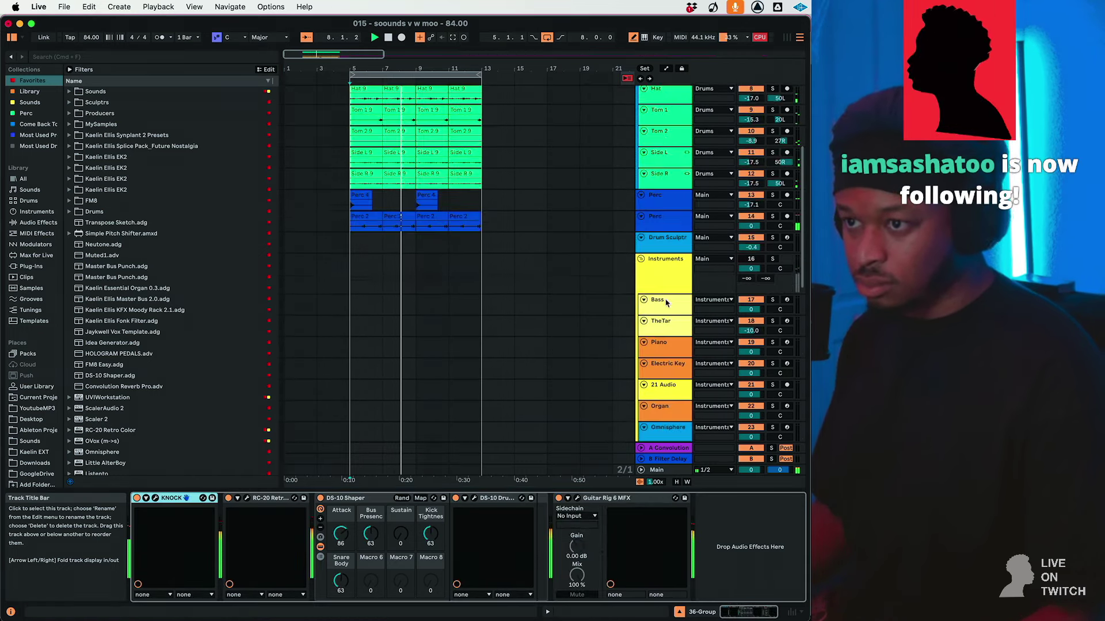
pyautogui.scroll(8, 665, 300)
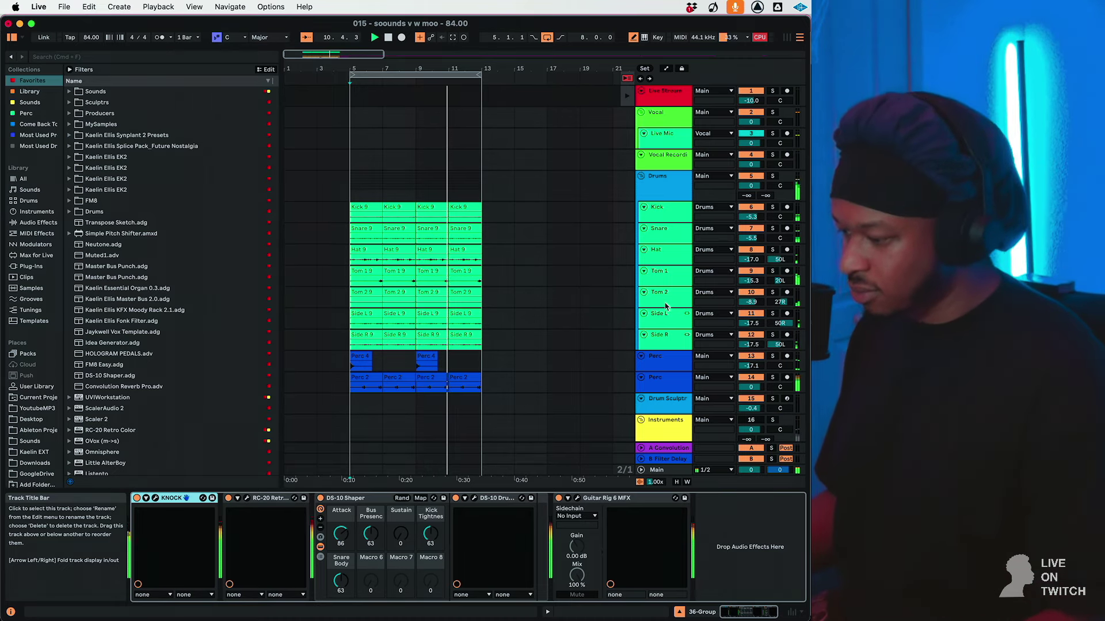
# Fold the Drums group, move it into the sample group as its first track, and set its volume to -11.0 dB.
pyautogui.click(667, 196)
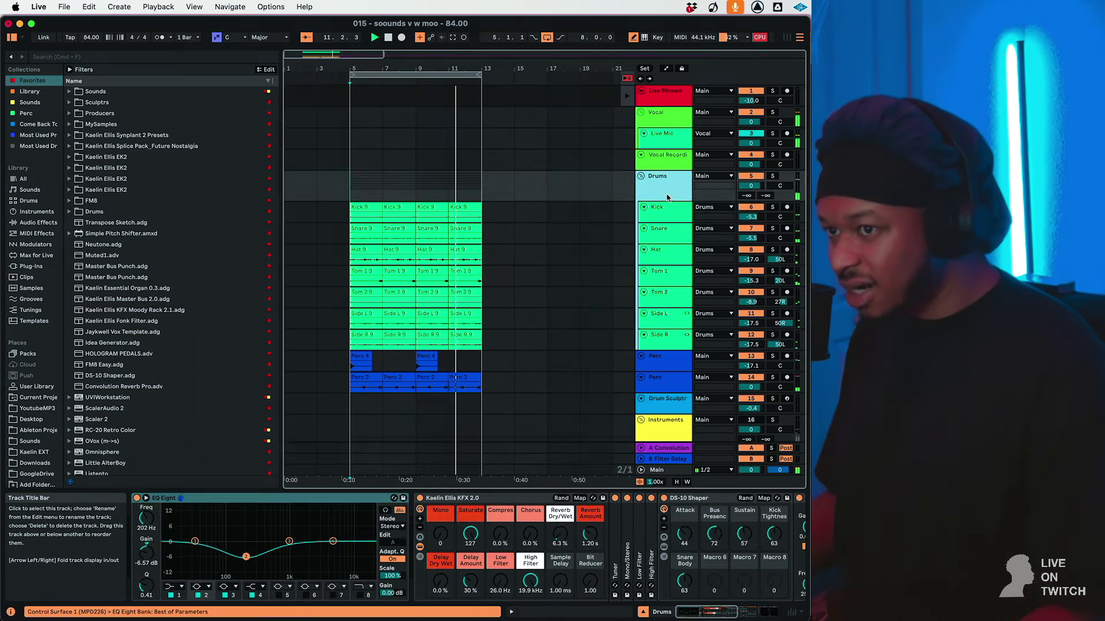
pyautogui.click(642, 177)
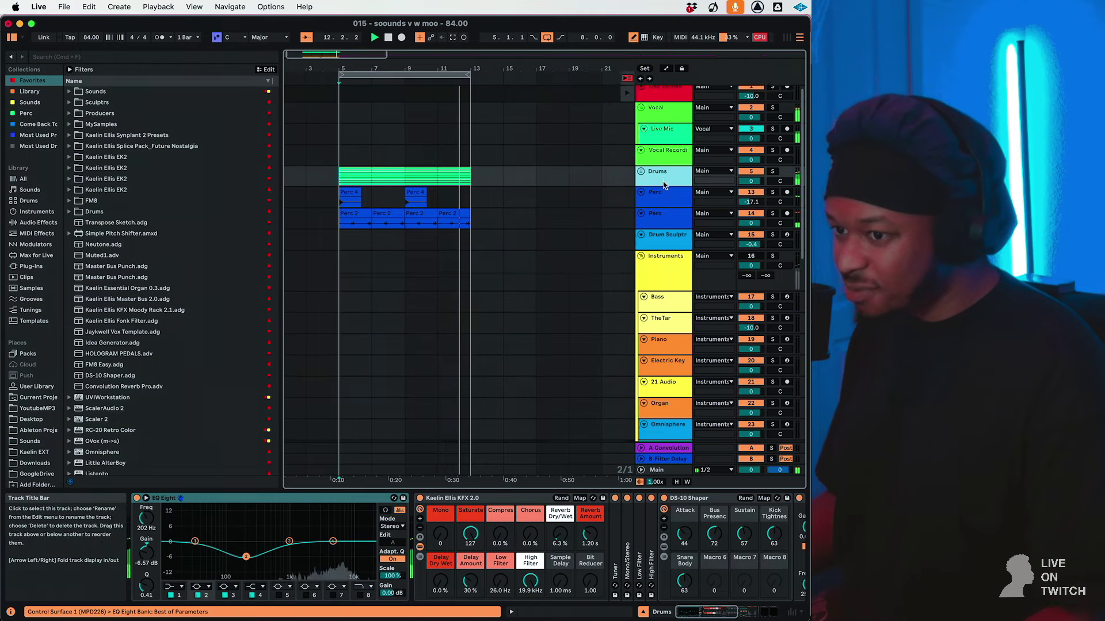
pyautogui.scroll(-5, 667, 458)
pyautogui.scroll(-10, 667, 460)
pyautogui.scroll(-3, 667, 460)
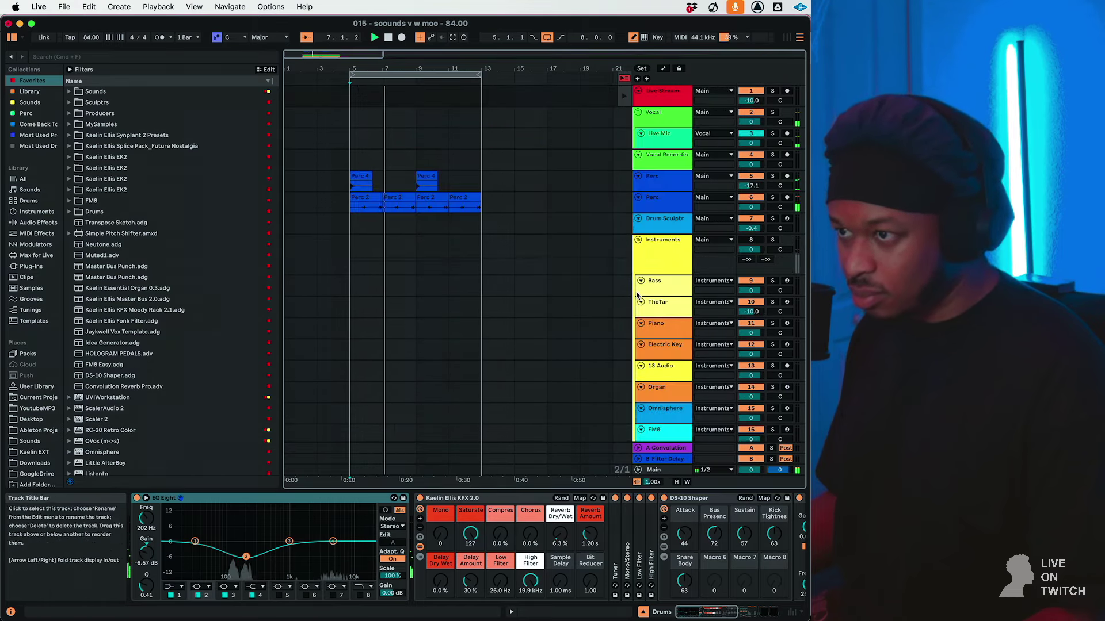
pyautogui.scroll(-10, 669, 325)
pyautogui.press('super+z')
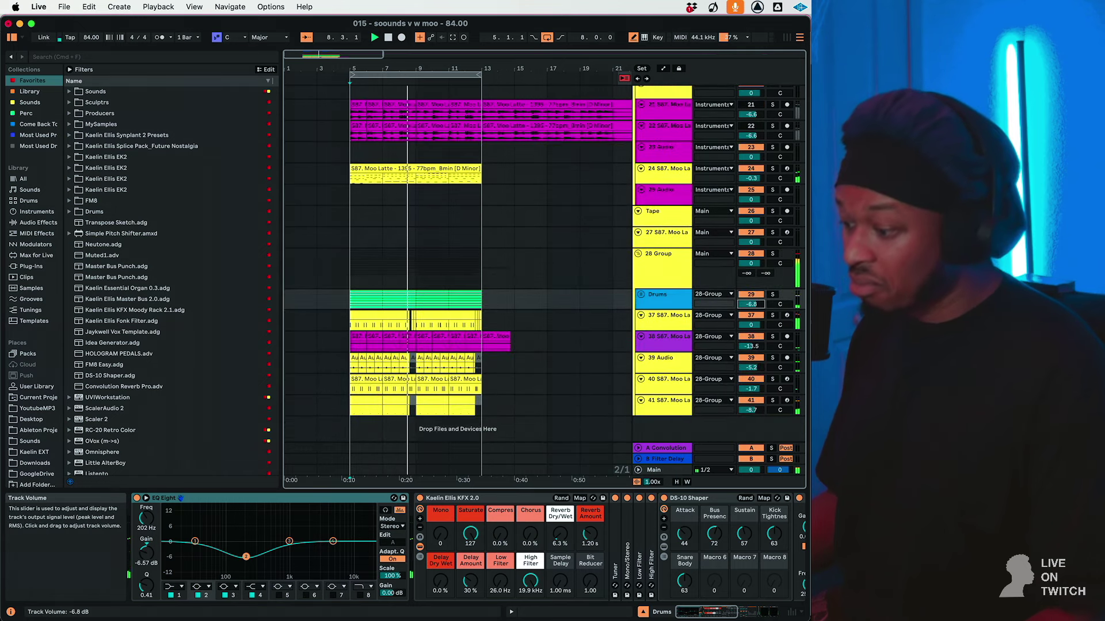
pyautogui.moveTo(751, 304); pyautogui.dragTo(751, 306)
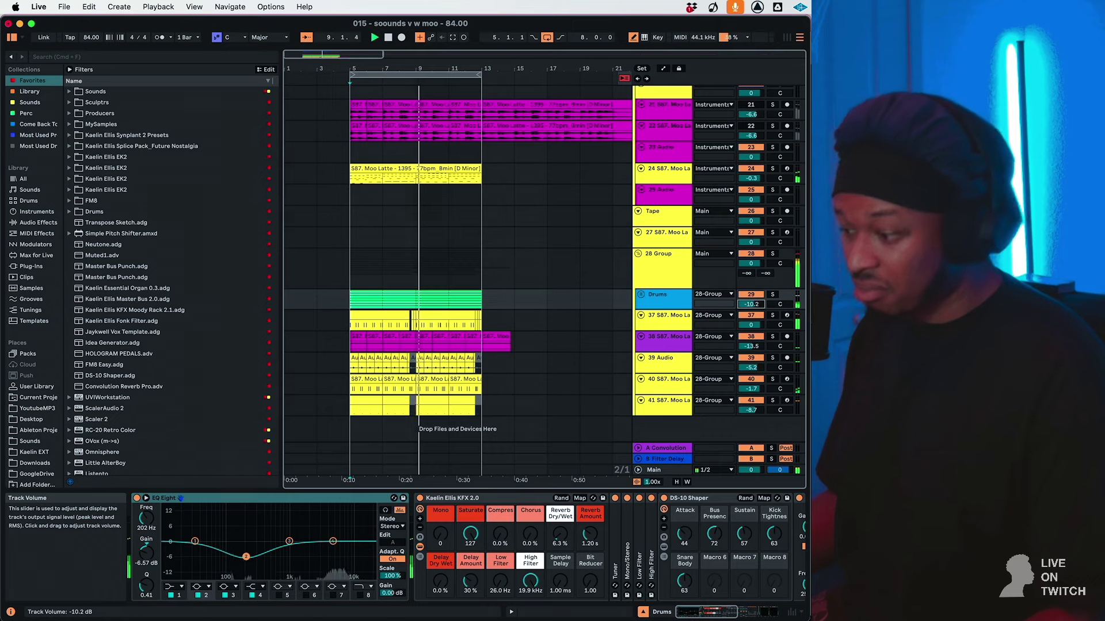
# Solo and unsolo the last S87 Moo Latte track, 41, and raise its Low Filter to 259 Hz.
pyautogui.click(773, 401)
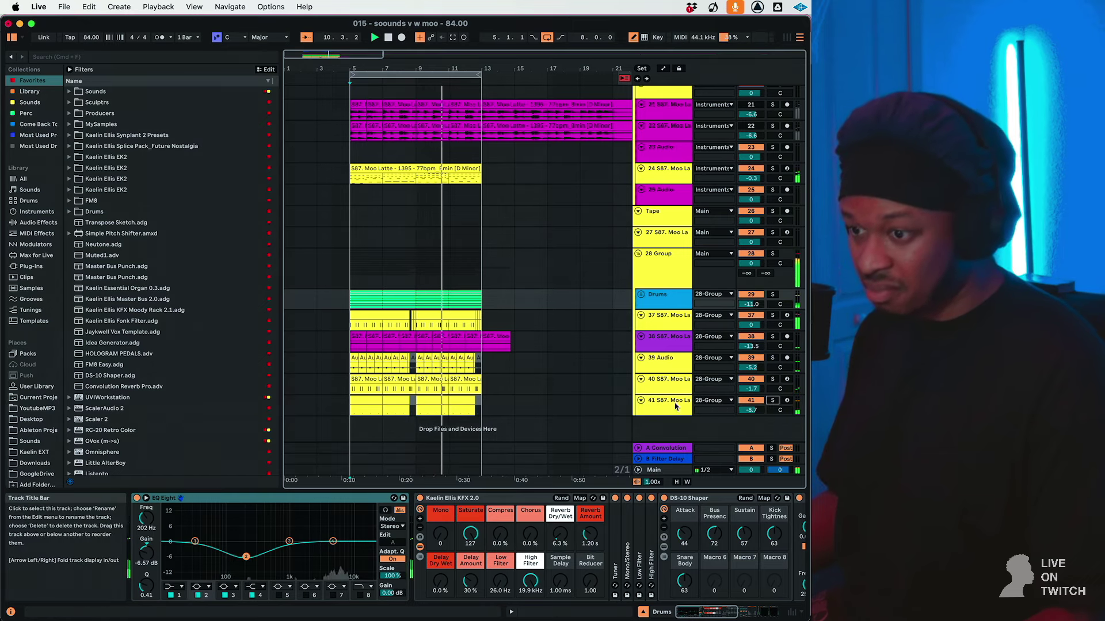
pyautogui.click(773, 401)
pyautogui.click(576, 582)
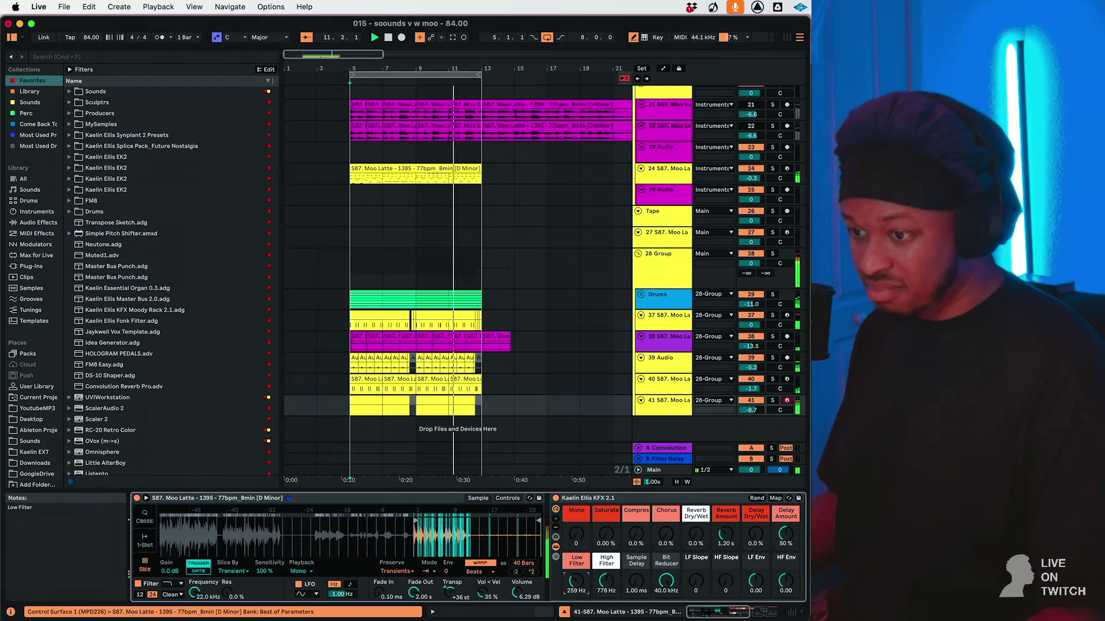
# Raise the Low Filter of the last S87 Moo Latte track, 41, to 374 Hz and switch off its Analog EQ.
pyautogui.moveTo(576, 582); pyautogui.dragTo(576, 576)
pyautogui.hscroll(5, 576, 578)
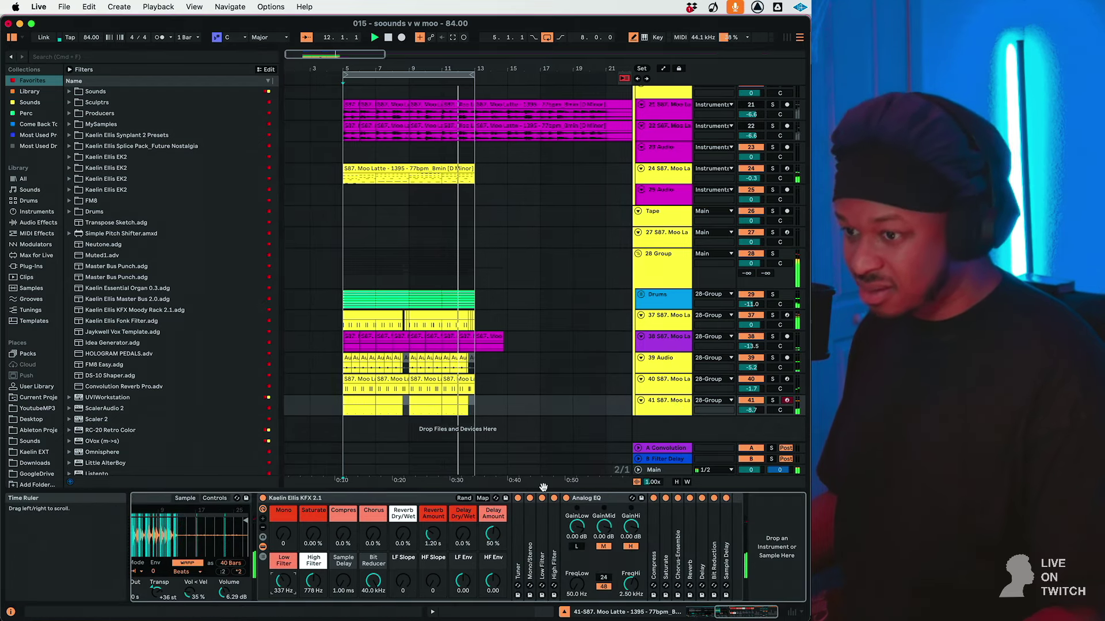
pyautogui.click(566, 498)
pyautogui.moveTo(283, 582); pyautogui.dragTo(283, 578)
# Audition track 41 in solo, try its transposition, and reset its volume to 0 dB with the 28 Group soloed.
pyautogui.click(670, 362)
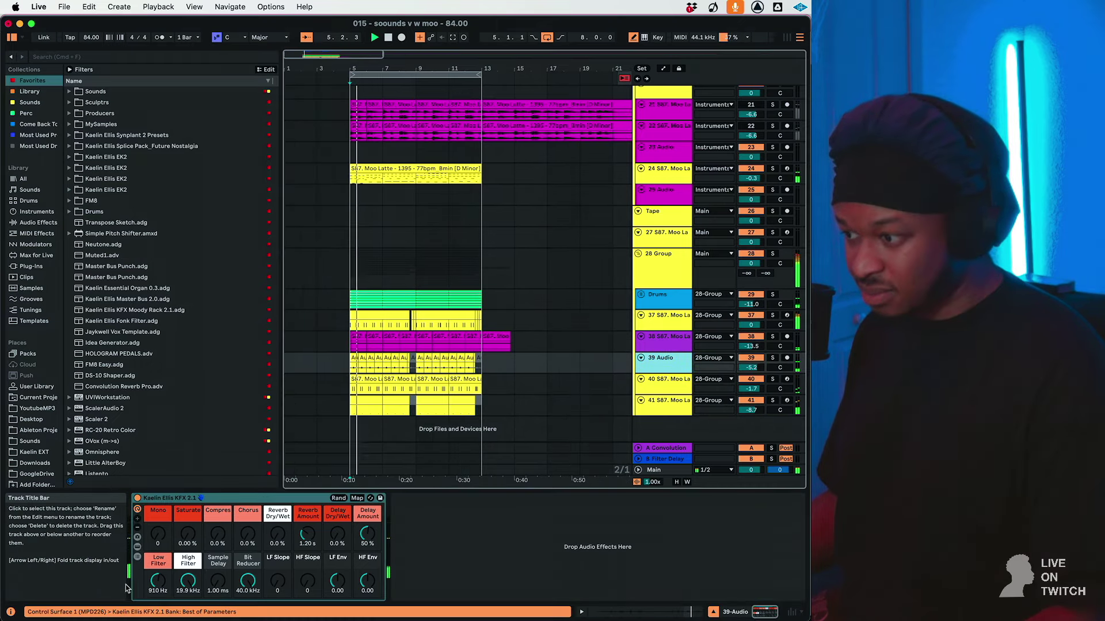
pyautogui.click(778, 405)
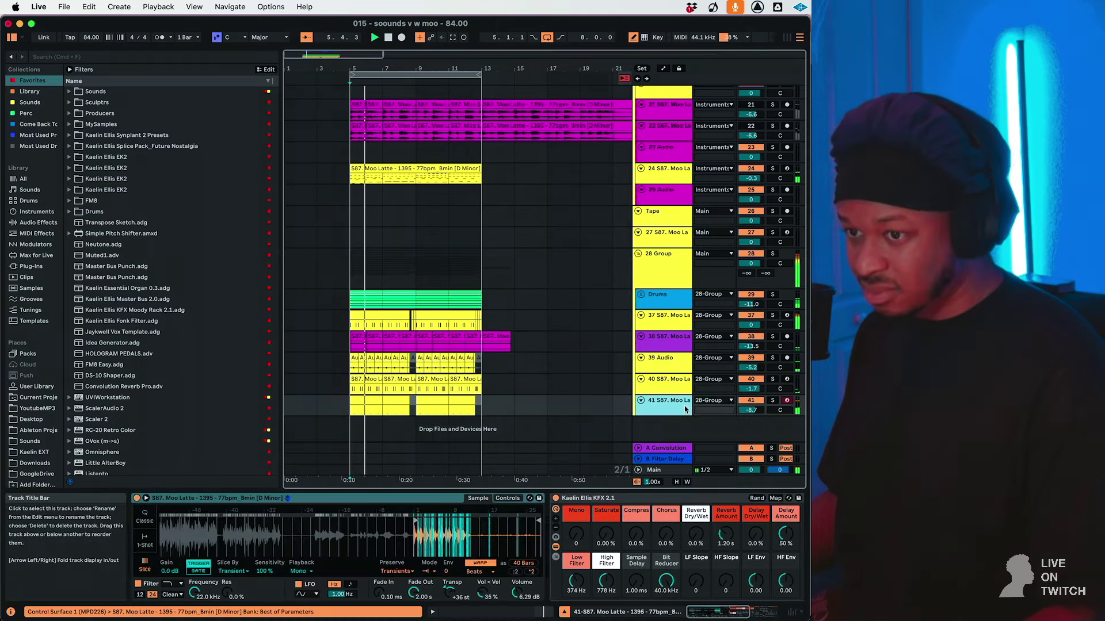
pyautogui.click(773, 402)
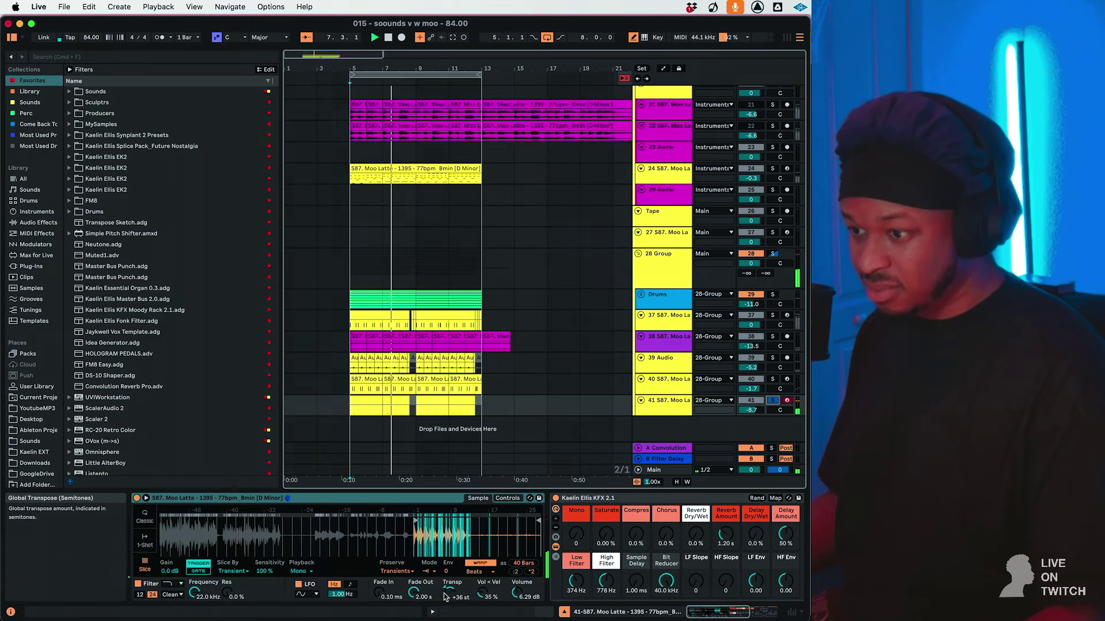
pyautogui.moveTo(446, 598); pyautogui.dragTo(445, 604)
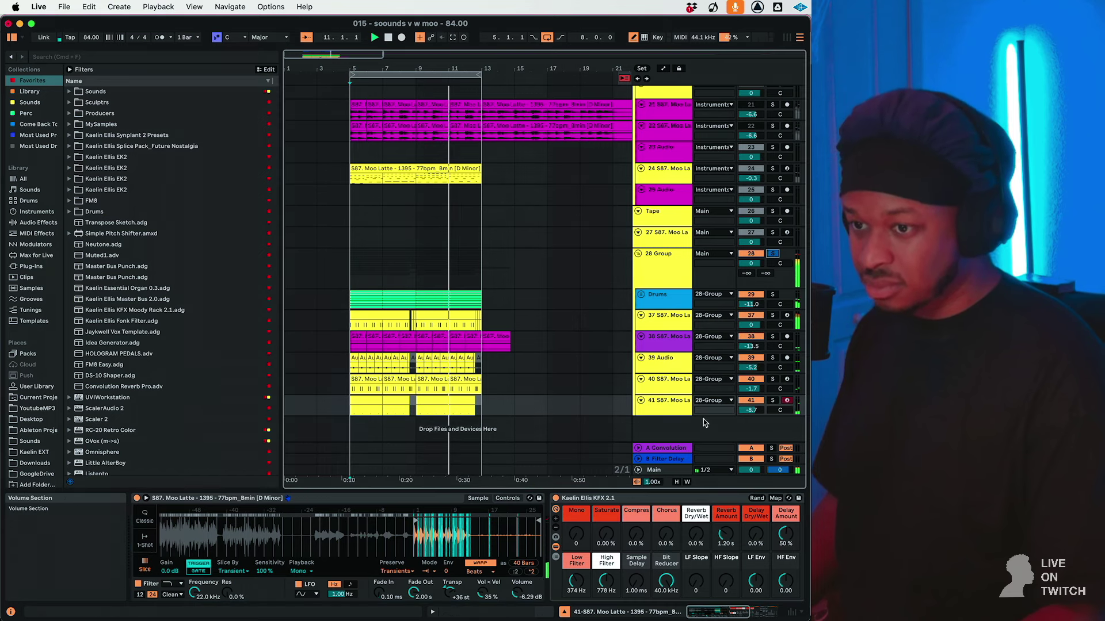
pyautogui.click(744, 413)
pyautogui.press('Delete')
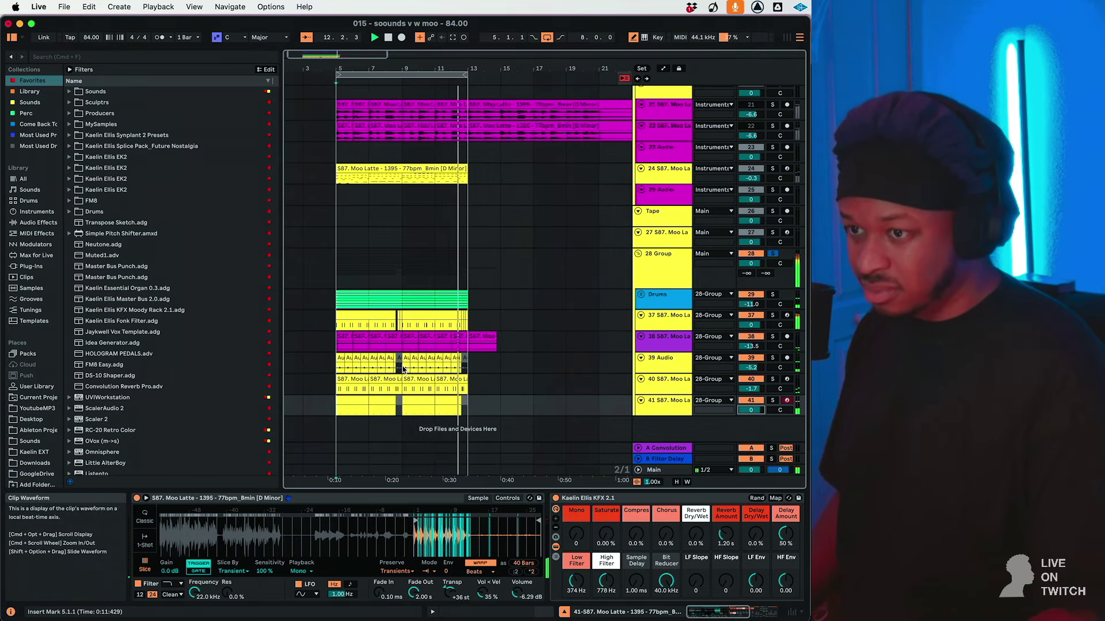
# In the 39 Audio effects rack, set Sample Delay to 14.7 ms, Saturate to 100 % and LF Slope to 127, and return Chorus to 0 %.
pyautogui.click(403, 368)
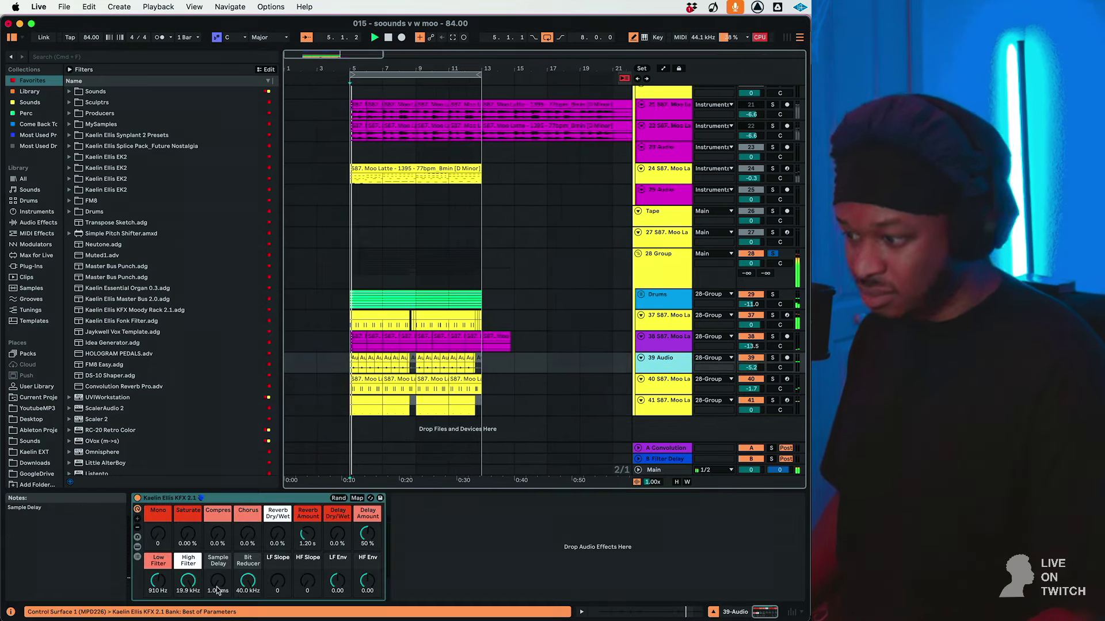
pyautogui.moveTo(217, 591); pyautogui.dragTo(217, 583)
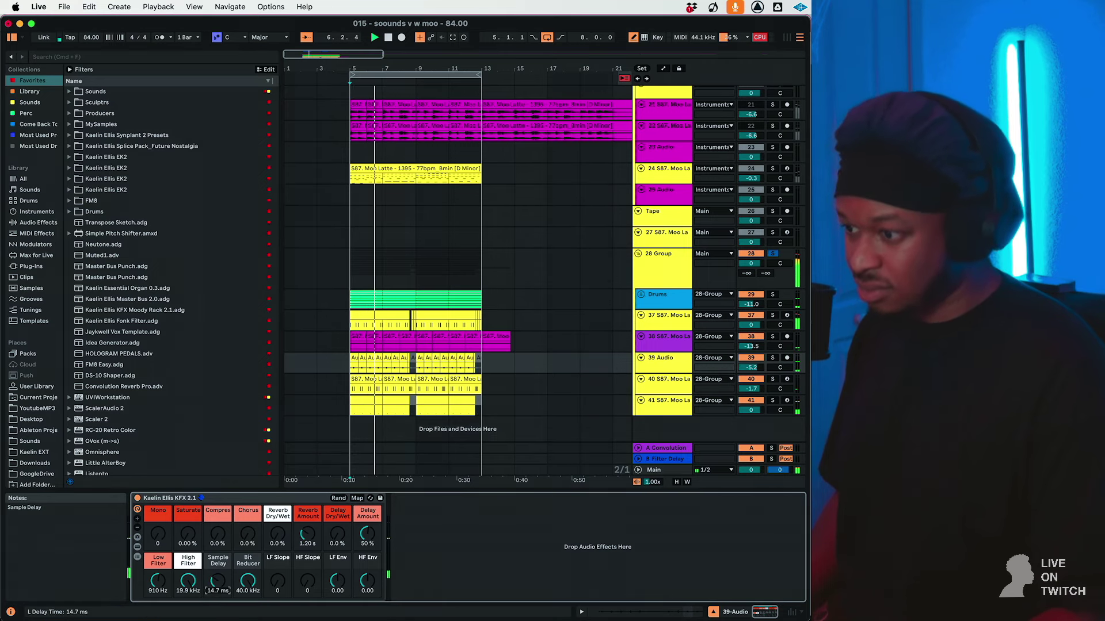
pyautogui.moveTo(193, 545); pyautogui.dragTo(193, 495)
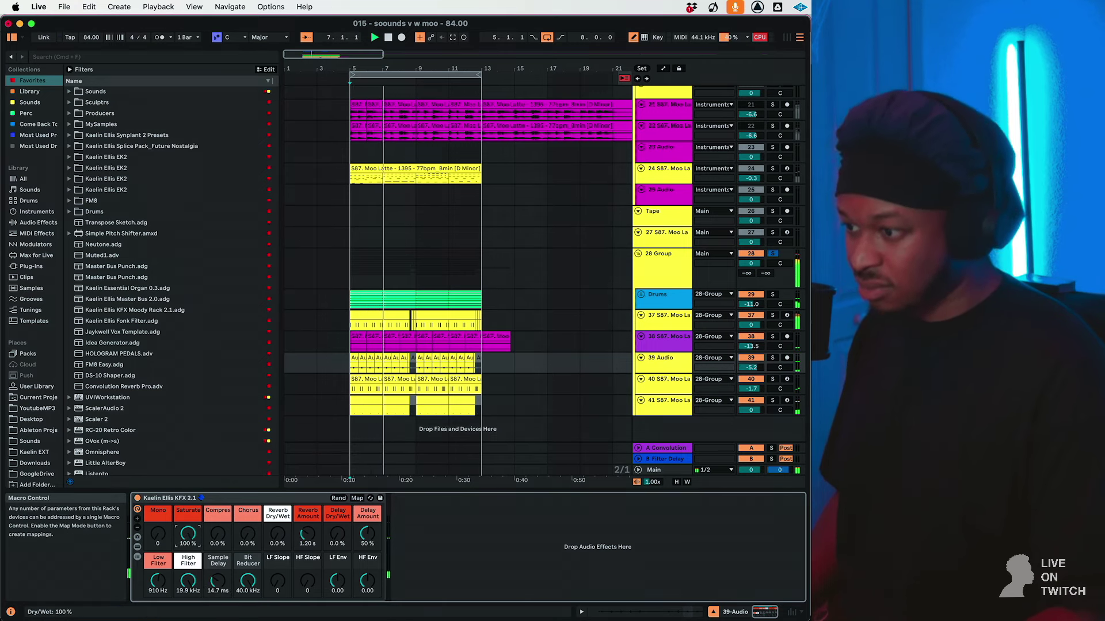
pyautogui.click(137, 548)
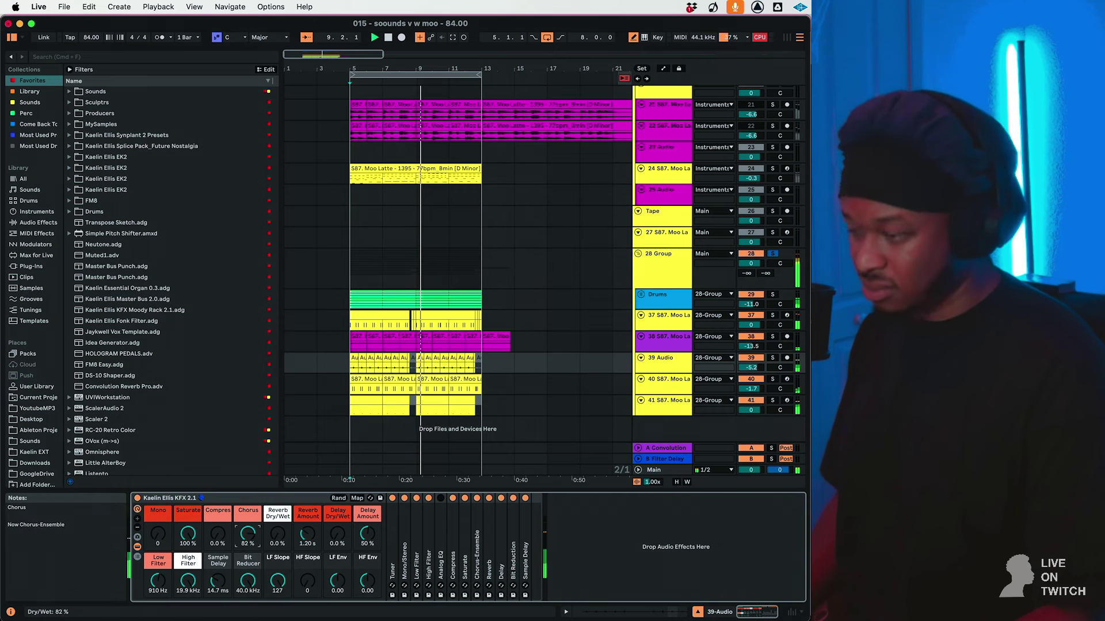
pyautogui.moveTo(248, 534); pyautogui.dragTo(248, 584)
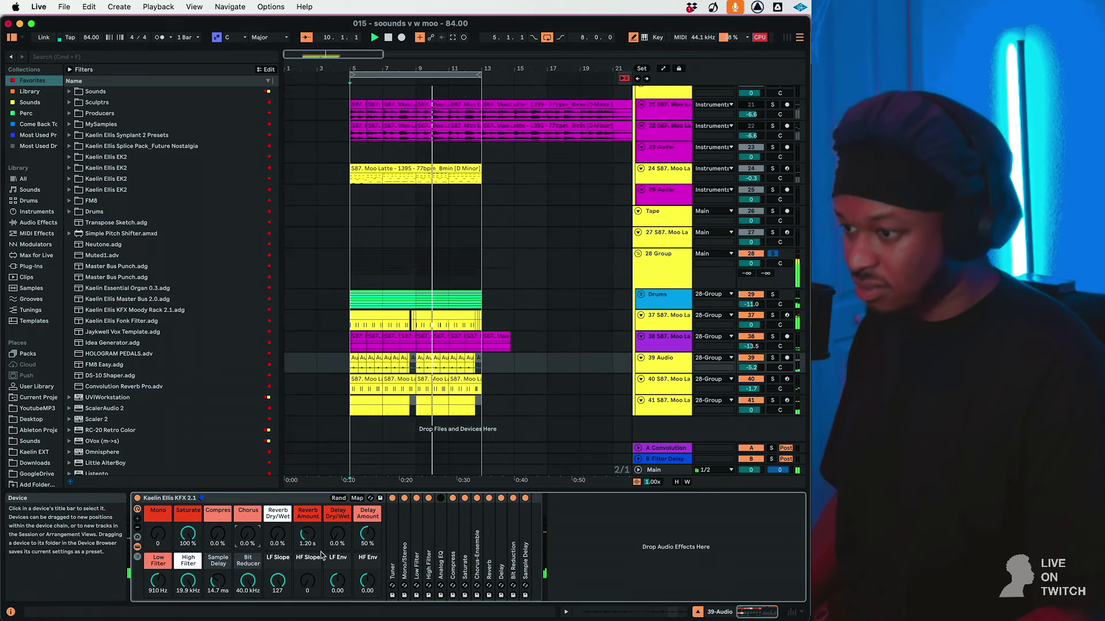
# Set 39 Audio's Delay Dry/Wet to 100 %, with unsynced left and right times of 1.39 ms and Ping Pong enabled.
pyautogui.moveTo(338, 534); pyautogui.dragTo(363, 582)
pyautogui.doubleClick(500, 540)
pyautogui.click(552, 517)
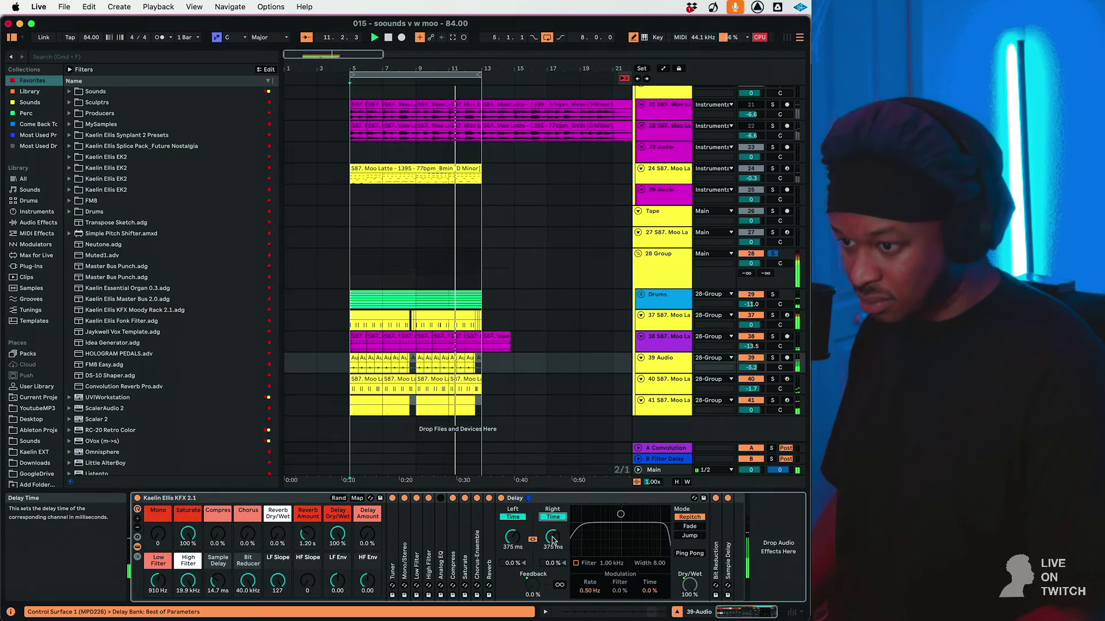
pyautogui.moveTo(552, 538); pyautogui.dragTo(551, 572)
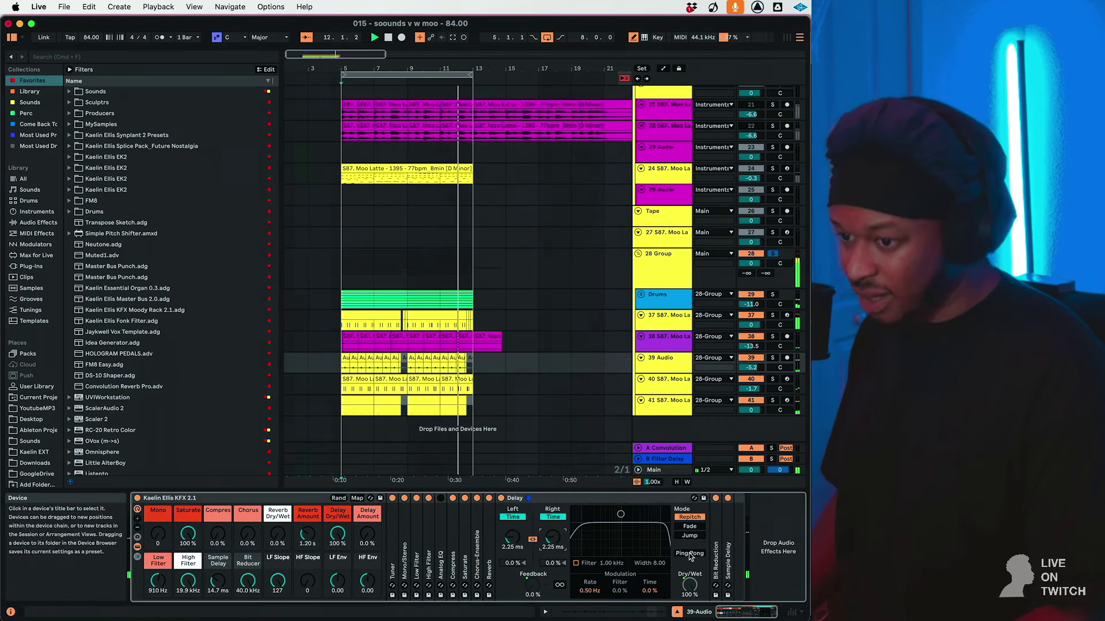
pyautogui.click(676, 553)
pyautogui.click(551, 520)
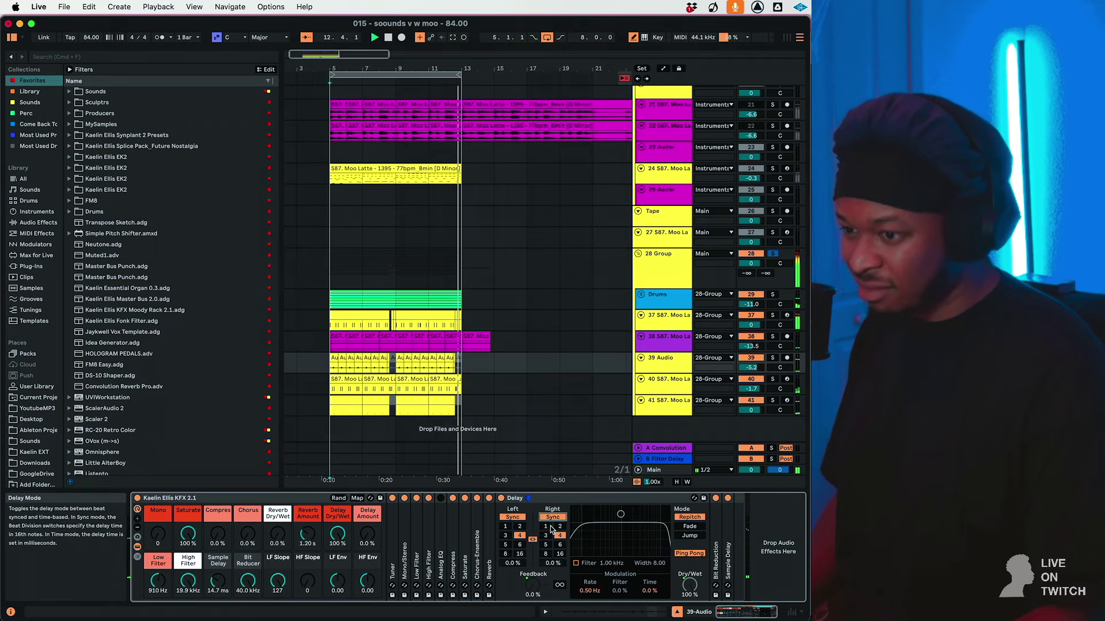
pyautogui.click(551, 518)
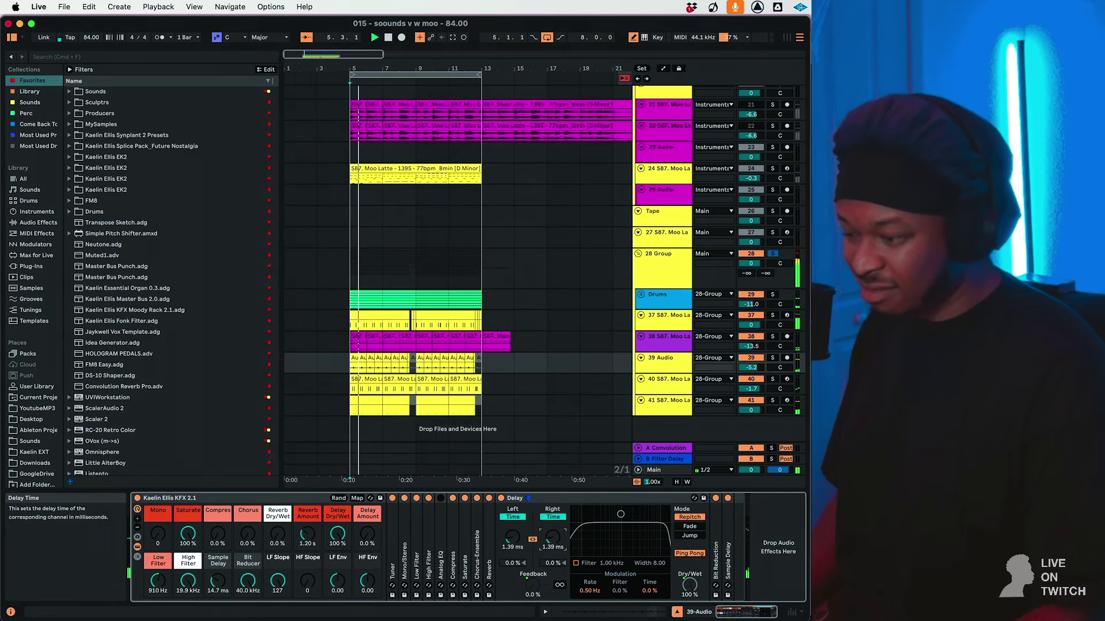
# Unsolo the 28 Group and set the volume of track 41 to -4.6 dB.
pyautogui.click(773, 254)
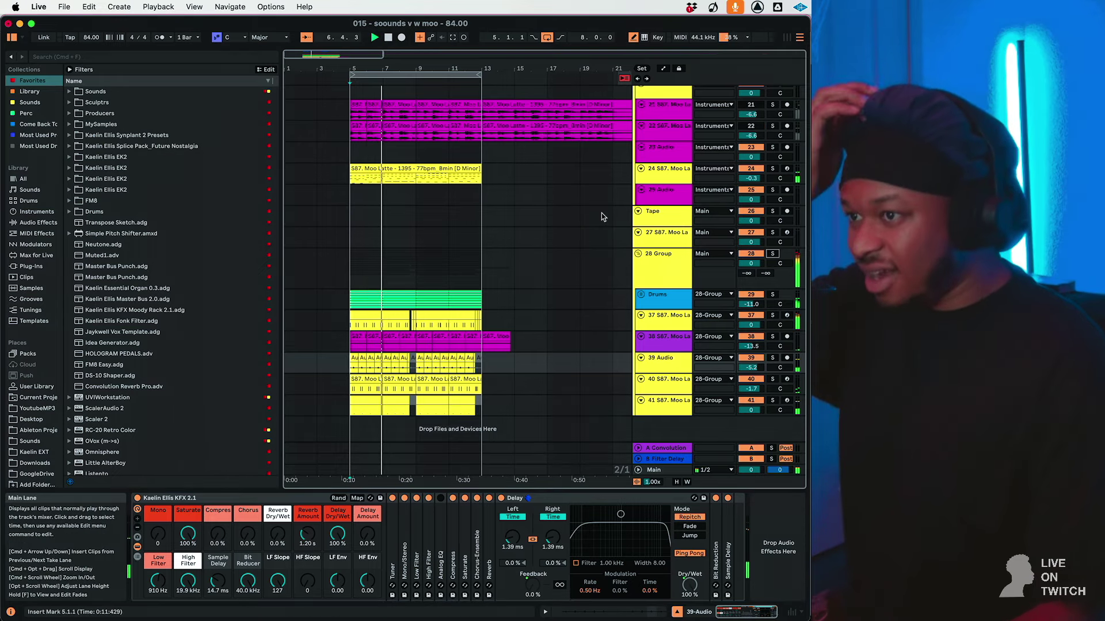
pyautogui.scroll(5, 602, 213)
pyautogui.scroll(6, 736, 175)
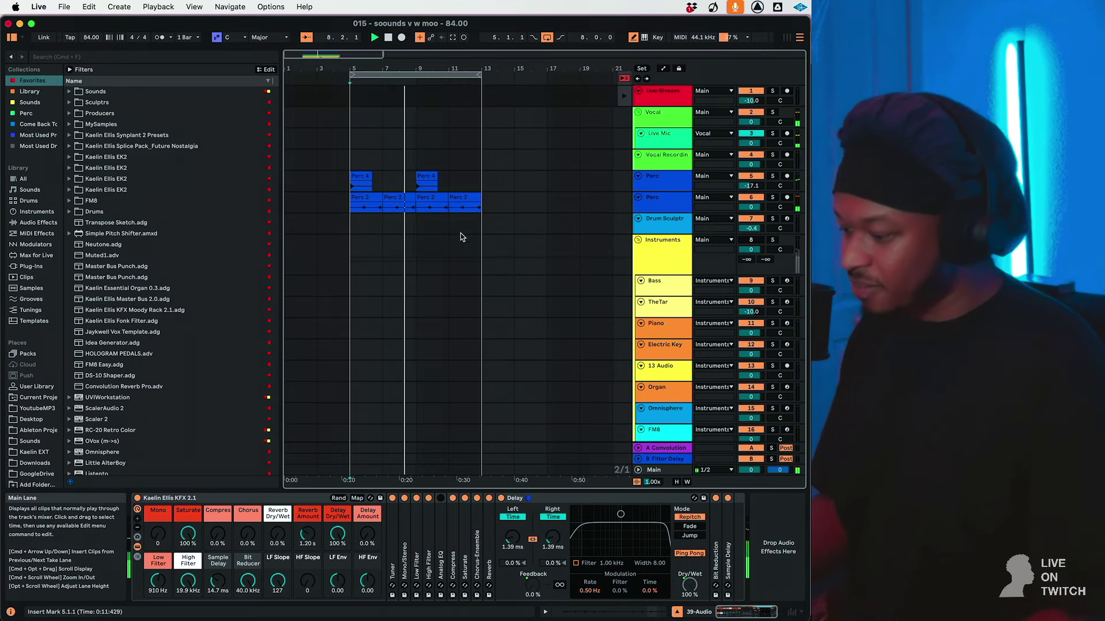
pyautogui.scroll(-5, 399, 244)
pyautogui.scroll(-10, 399, 244)
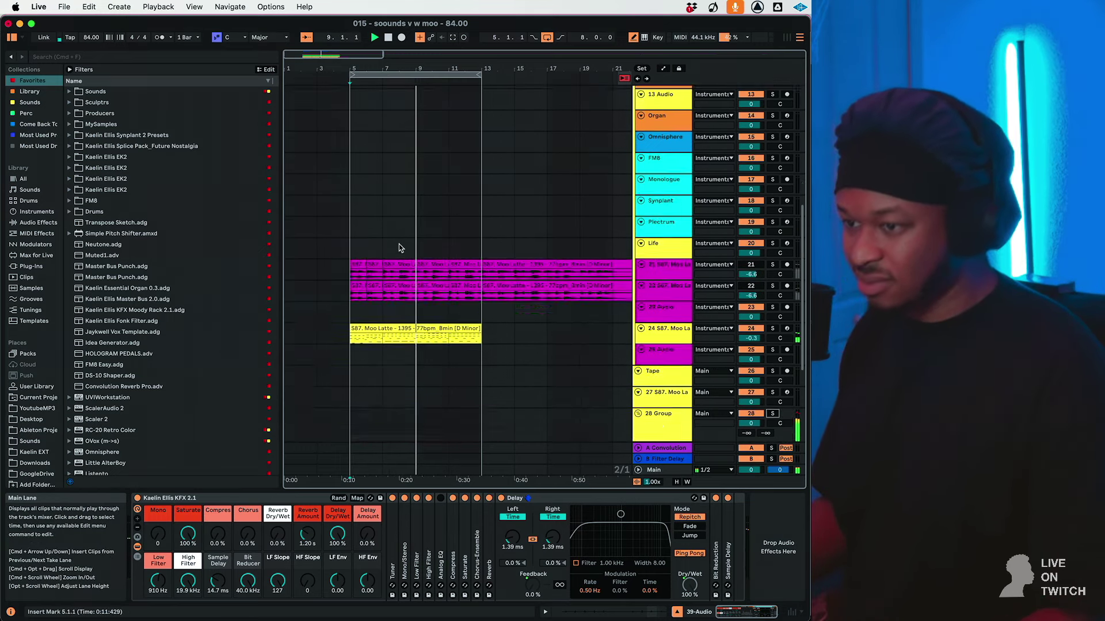
pyautogui.moveTo(751, 410); pyautogui.dragTo(751, 411)
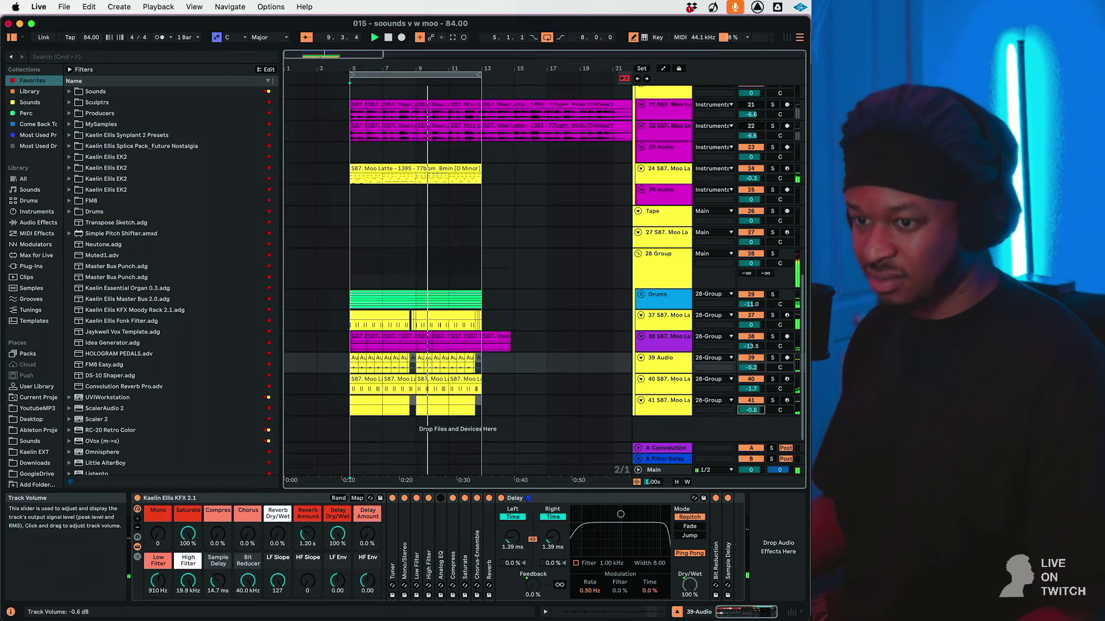
# On the 28 Group, move Guitar Rig 6 MFX ahead of the DS-10 Shaper rack and open the Drum Shaper window to check its output gain.
pyautogui.click(667, 275)
pyautogui.moveTo(585, 500); pyautogui.dragTo(419, 525)
pyautogui.press('space')
pyautogui.click(615, 499)
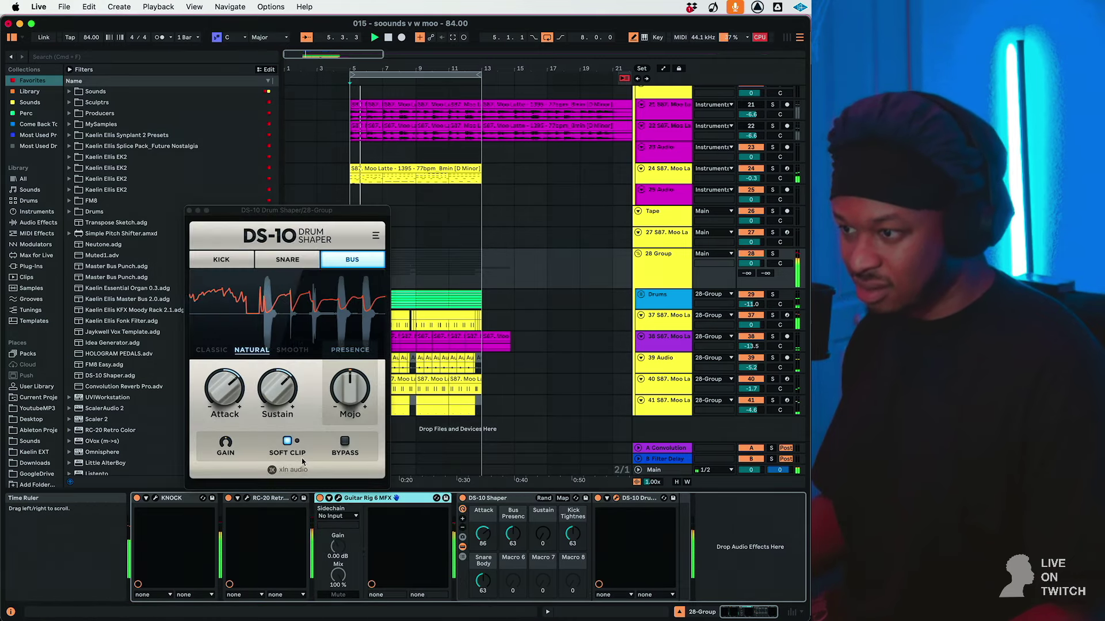
pyautogui.click(225, 442)
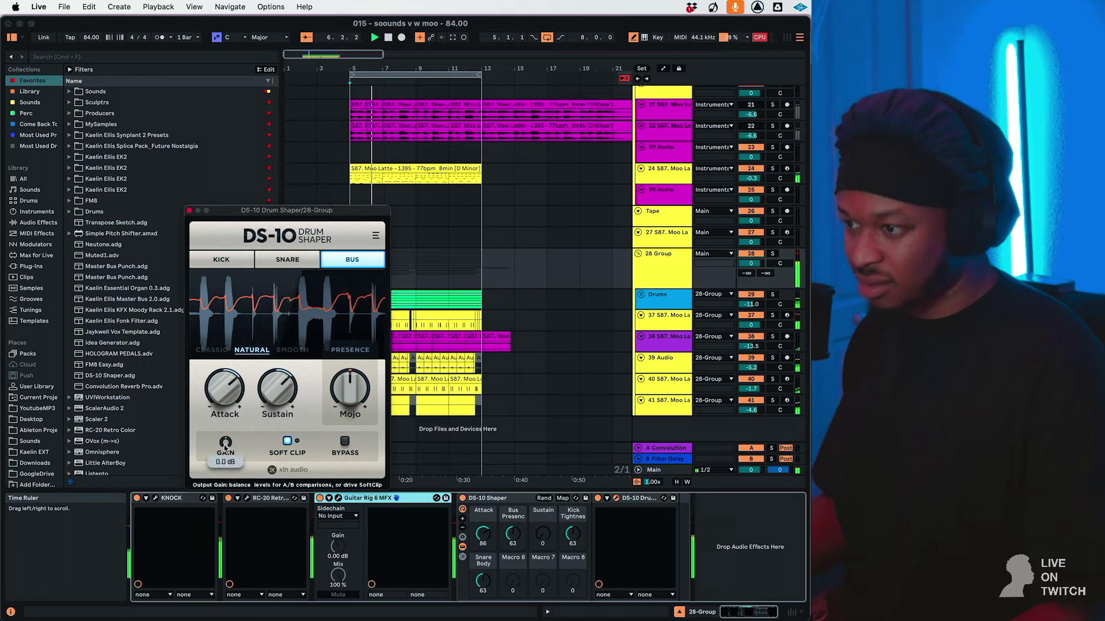
# Set the volume of the S87 Moo Latte track 37 to -3.9 dB.
pyautogui.moveTo(750, 325); pyautogui.dragTo(751, 328)
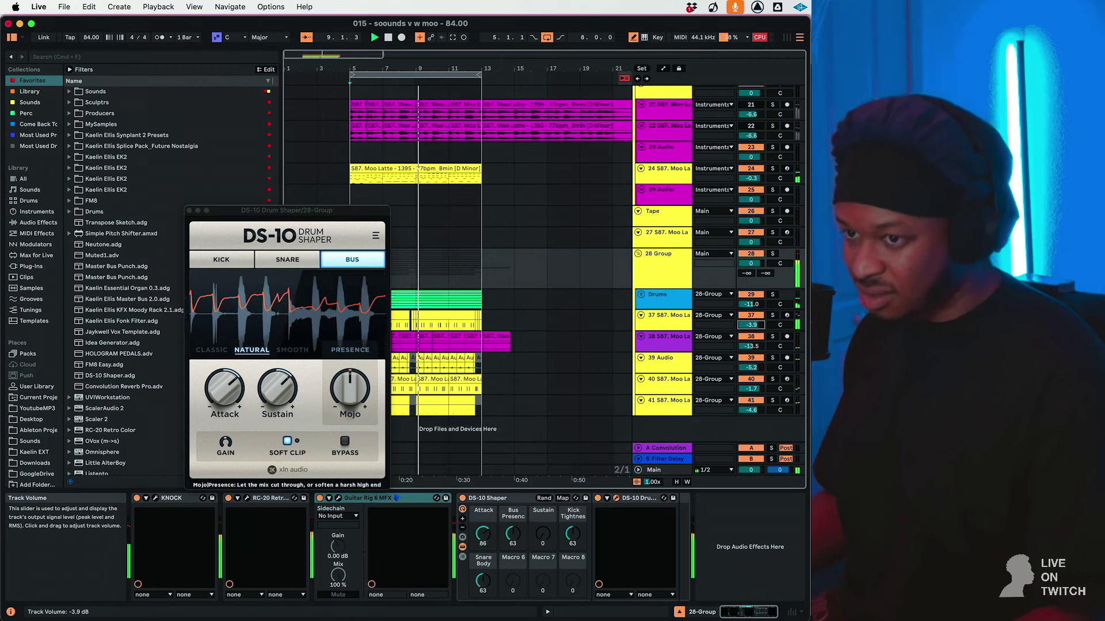
pyautogui.click(662, 279)
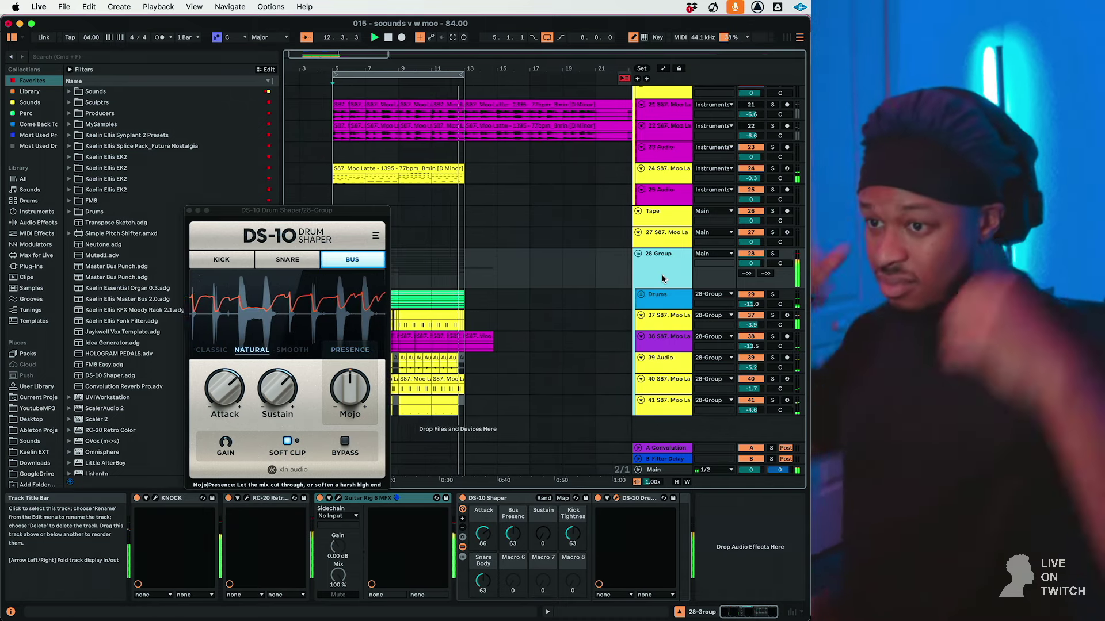
pyautogui.click(665, 385)
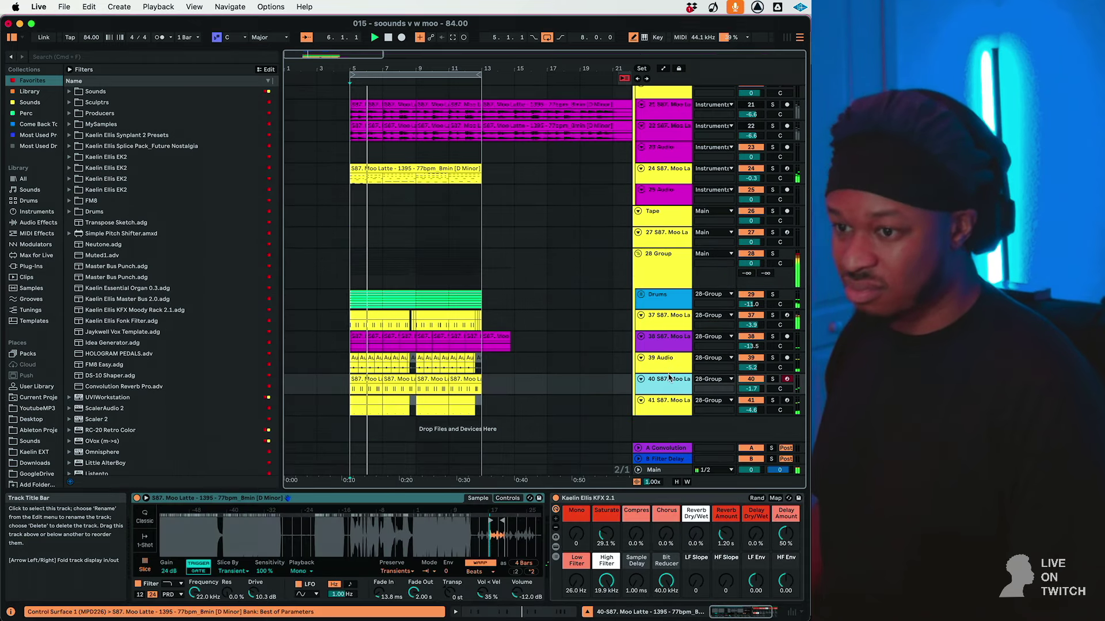
# Solo track 41 and copy the DS-10 Shaper rack from the 28 Group onto it, ahead of its Kaelin Ellis KFX rack.
pyautogui.click(773, 401)
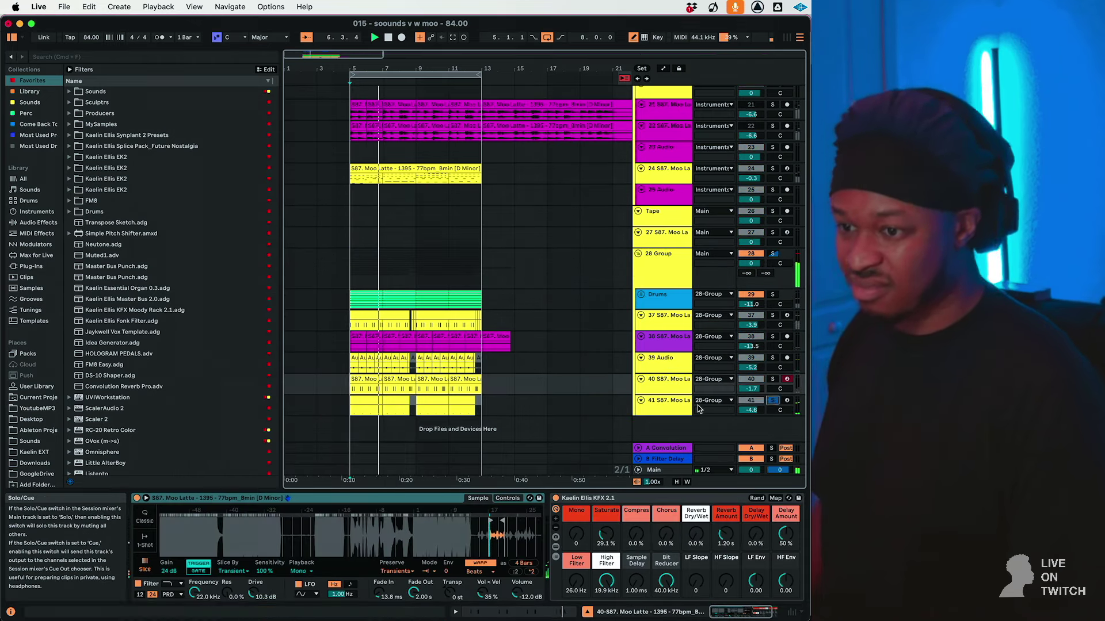
pyautogui.hscroll(5, 669, 558)
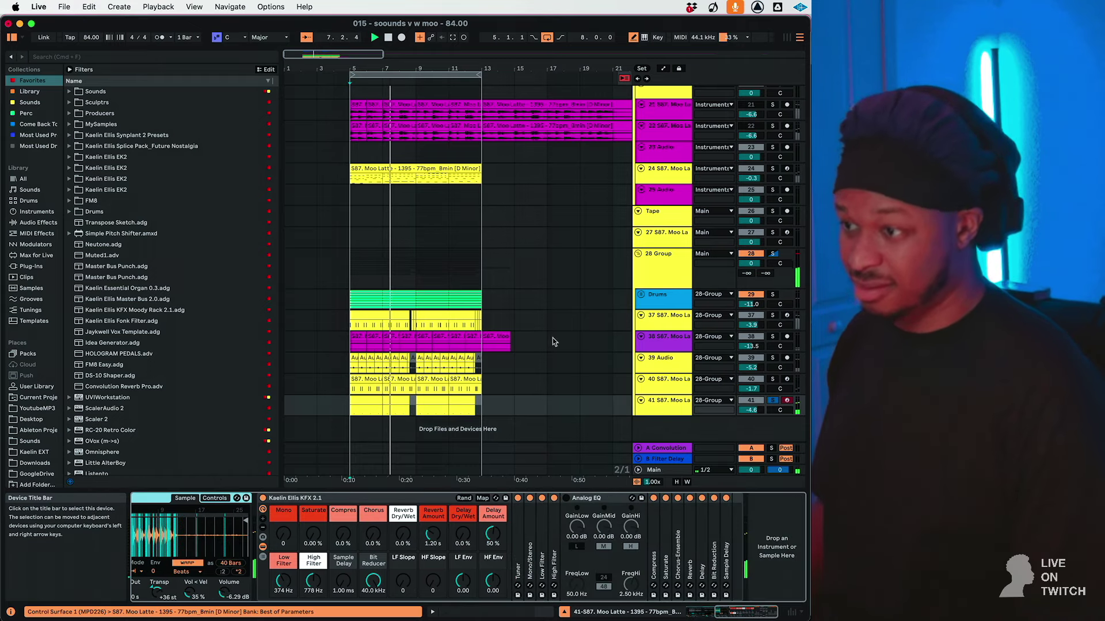
pyautogui.scroll(-3, 161, 375)
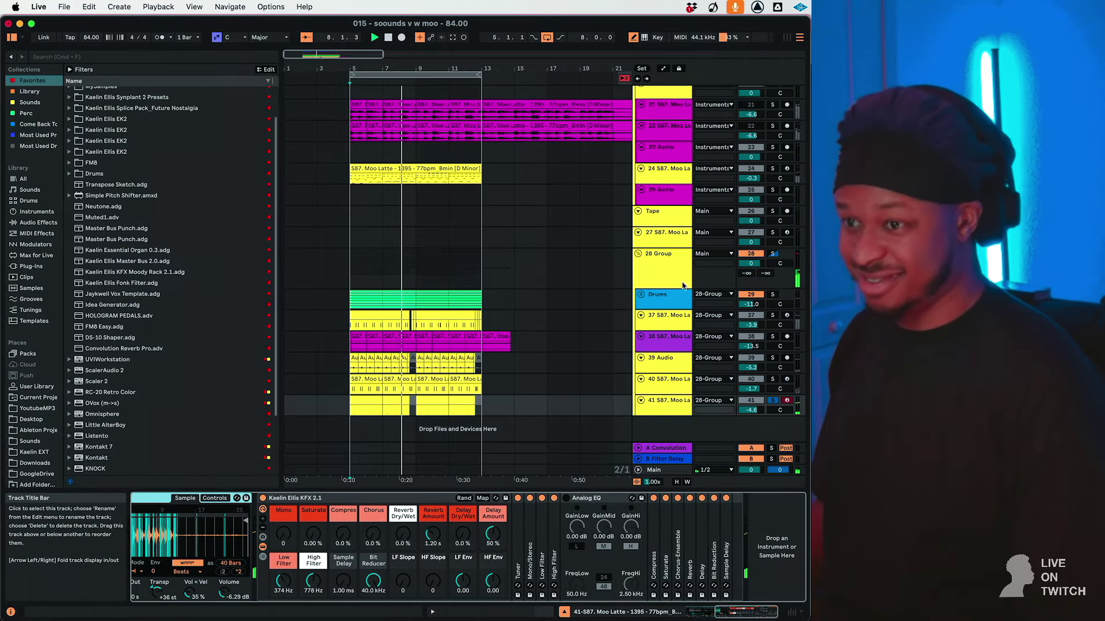
pyautogui.click(662, 265)
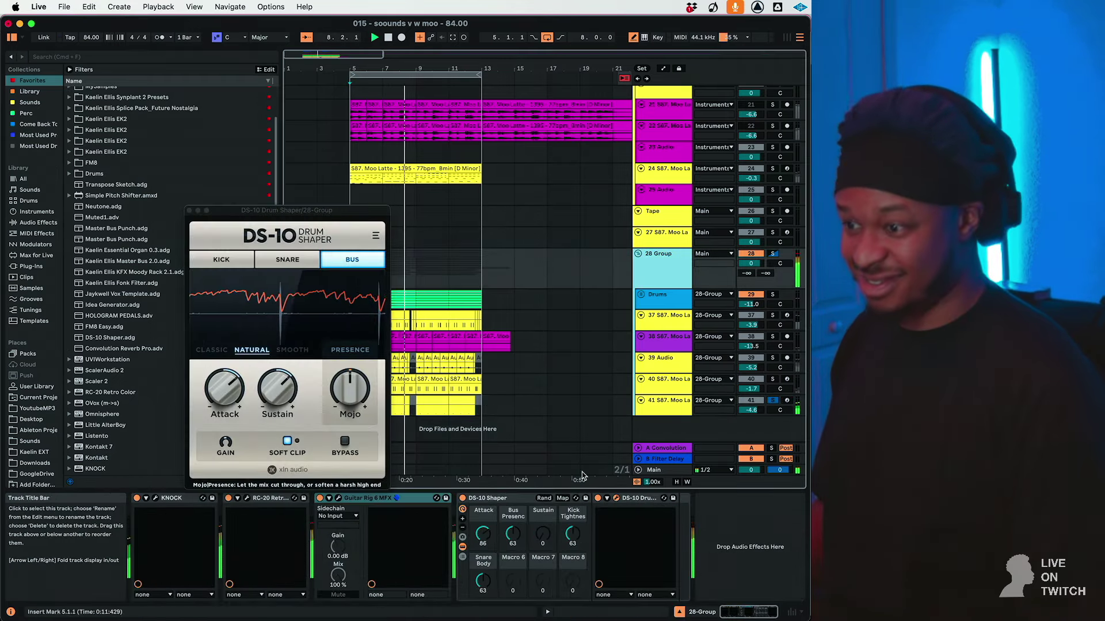
pyautogui.click(496, 501)
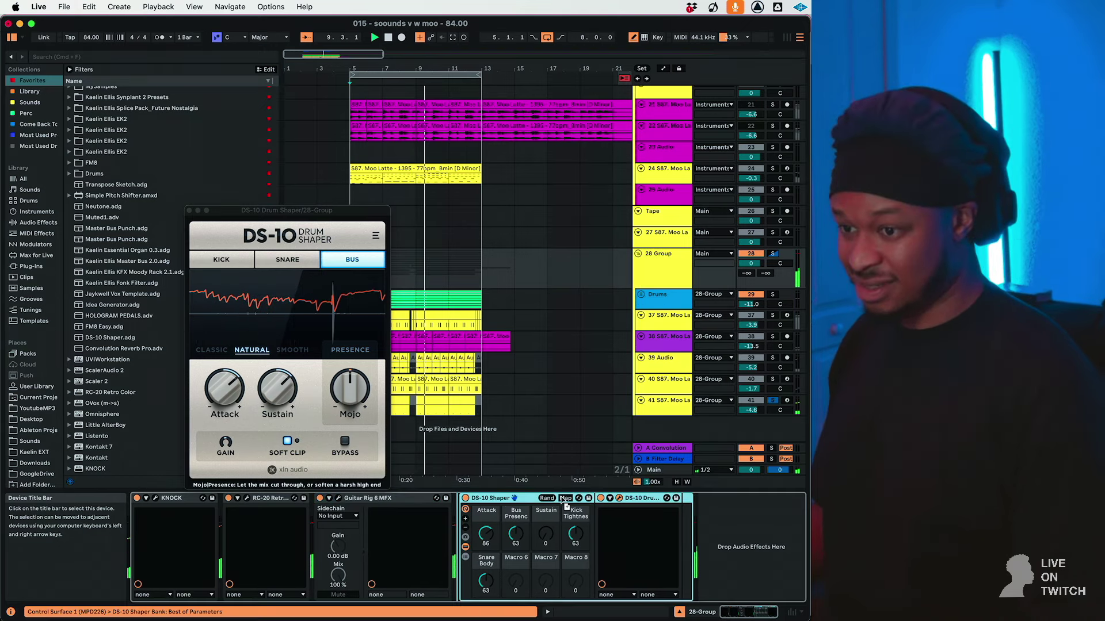
pyautogui.click(678, 407)
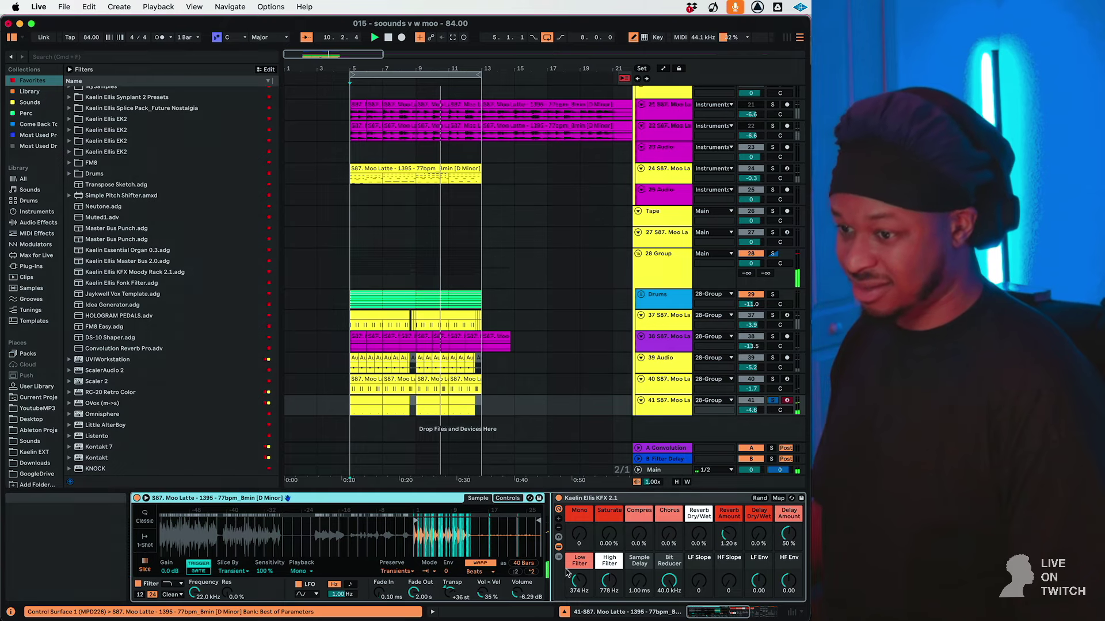
pyautogui.press('super+v')
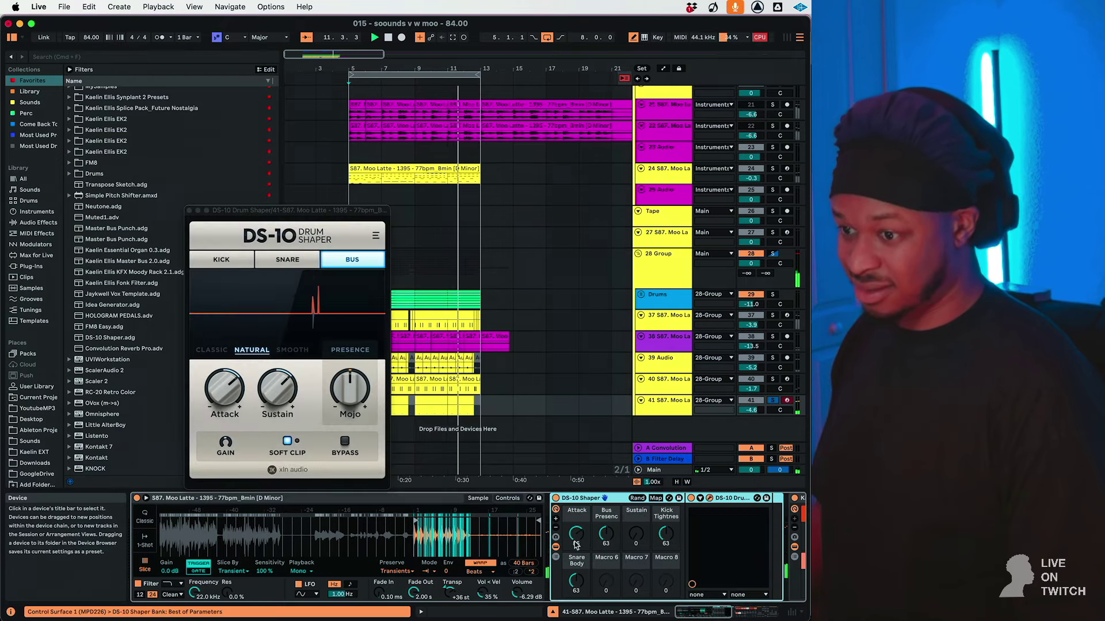
# Set Attack to 29 on track 41's DS-10 Shaper and raise its Mojo slightly, with the 28 Group soloed.
pyautogui.moveTo(576, 544); pyautogui.dragTo(576, 563)
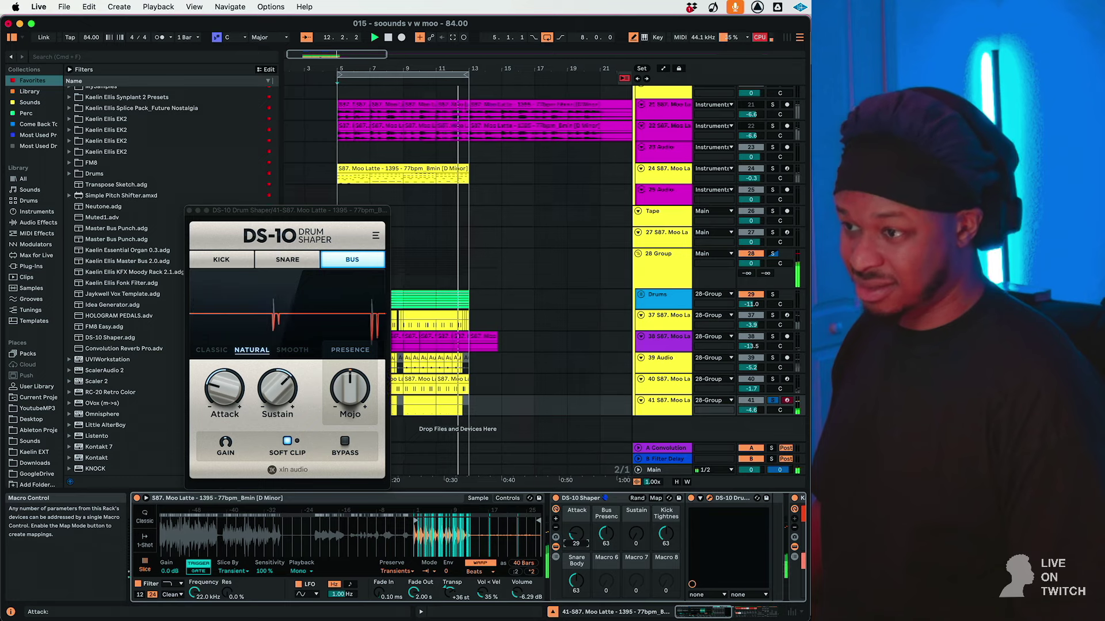
pyautogui.click(773, 253)
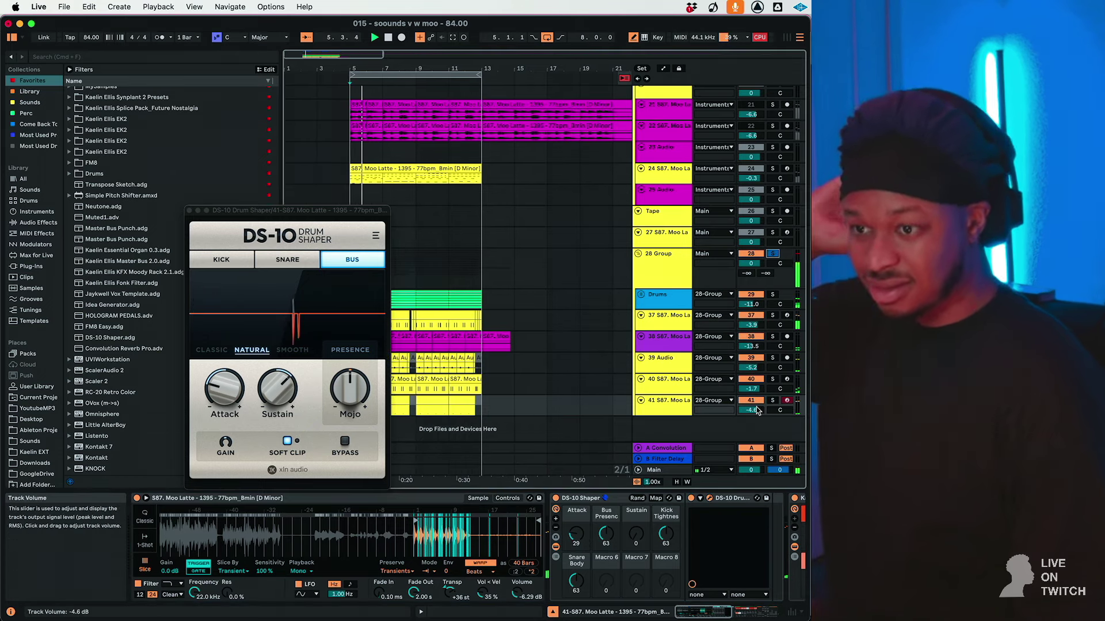
pyautogui.click(363, 374)
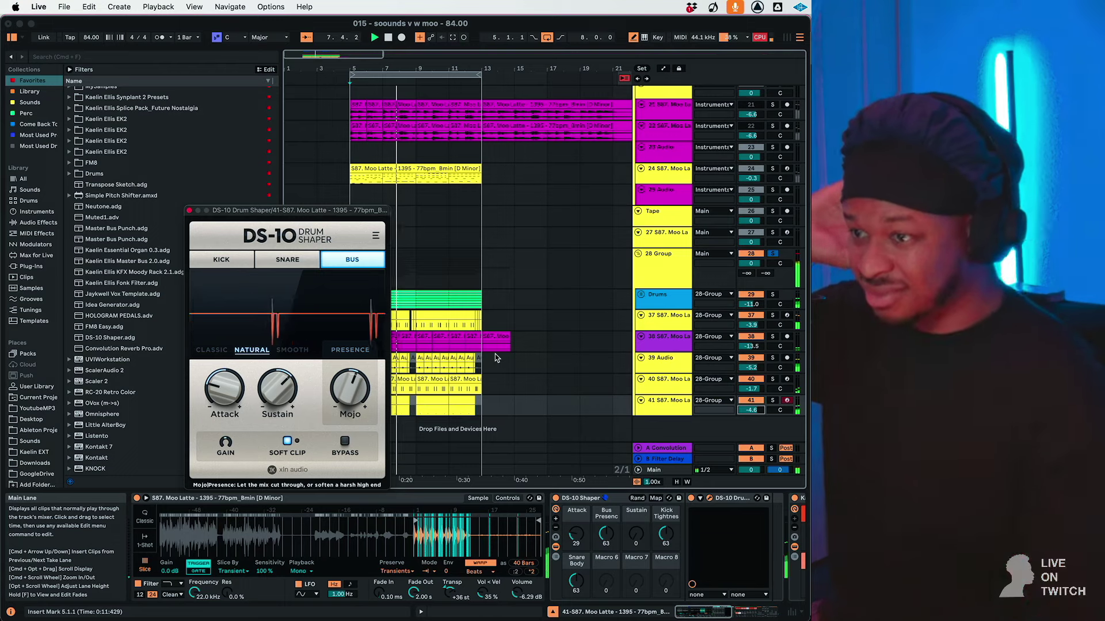
# Set the volume of the 39 Audio track to -9.4 dB.
pyautogui.moveTo(751, 367); pyautogui.dragTo(751, 377)
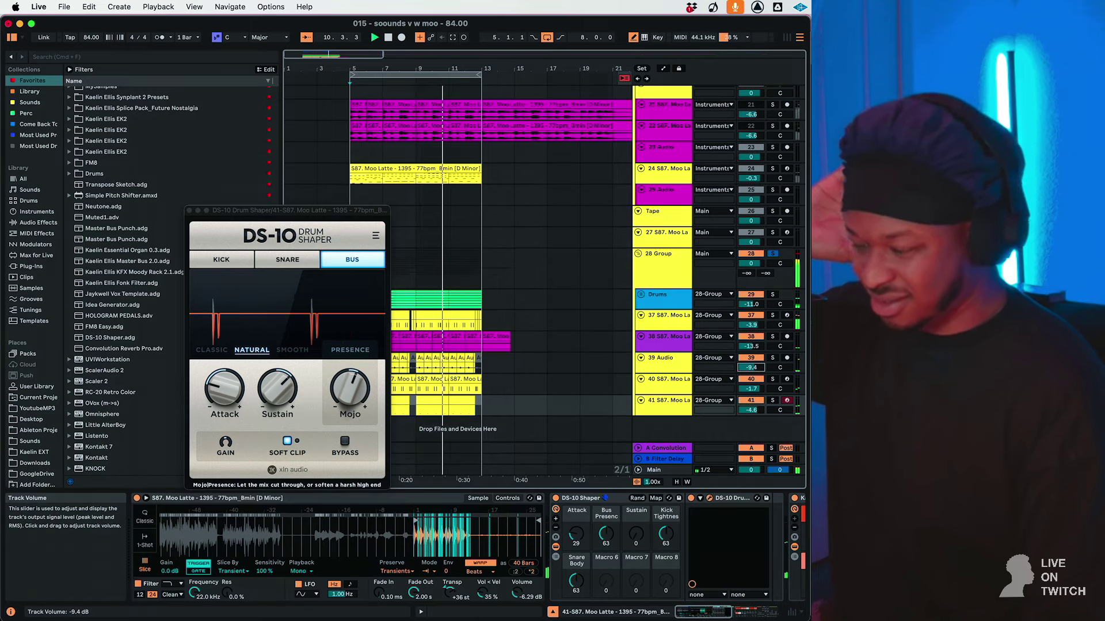
# Unsolo the 28 Group and reactivate the muted S87 Moo Latte track 21.
pyautogui.click(770, 254)
pyautogui.scroll(6, 769, 256)
pyautogui.click(676, 296)
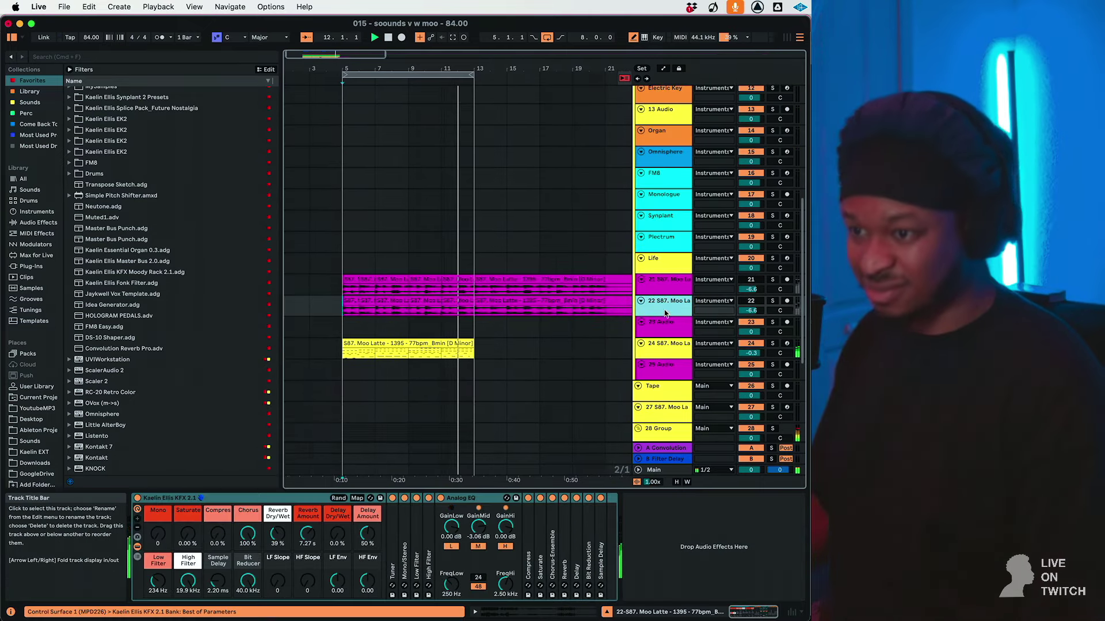
pyautogui.scroll(8, 685, 346)
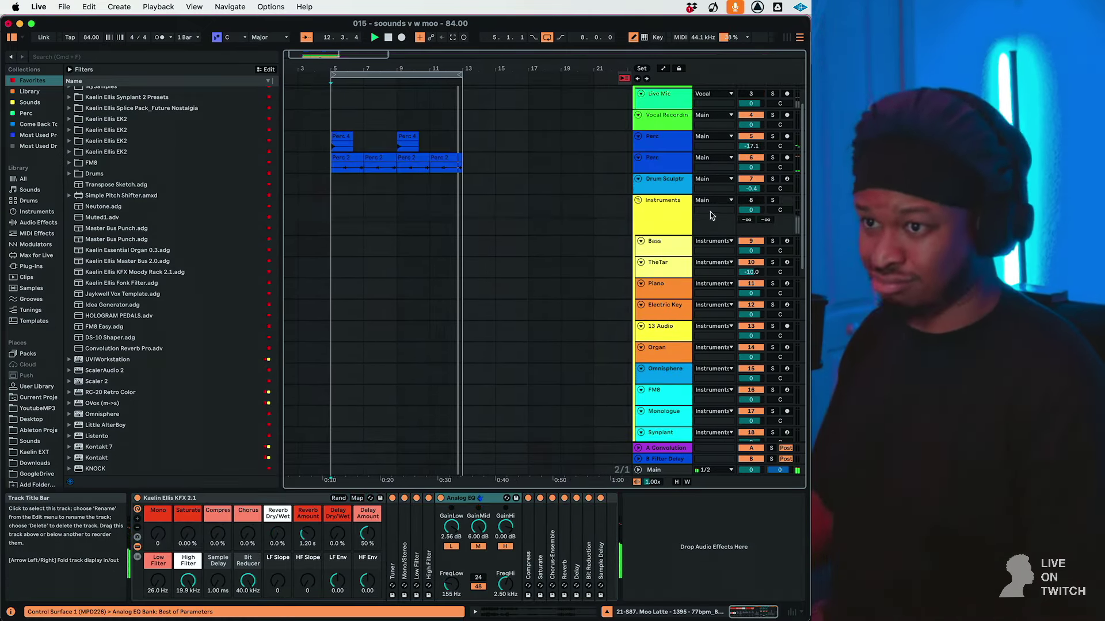
pyautogui.hscroll(-1, 674, 325)
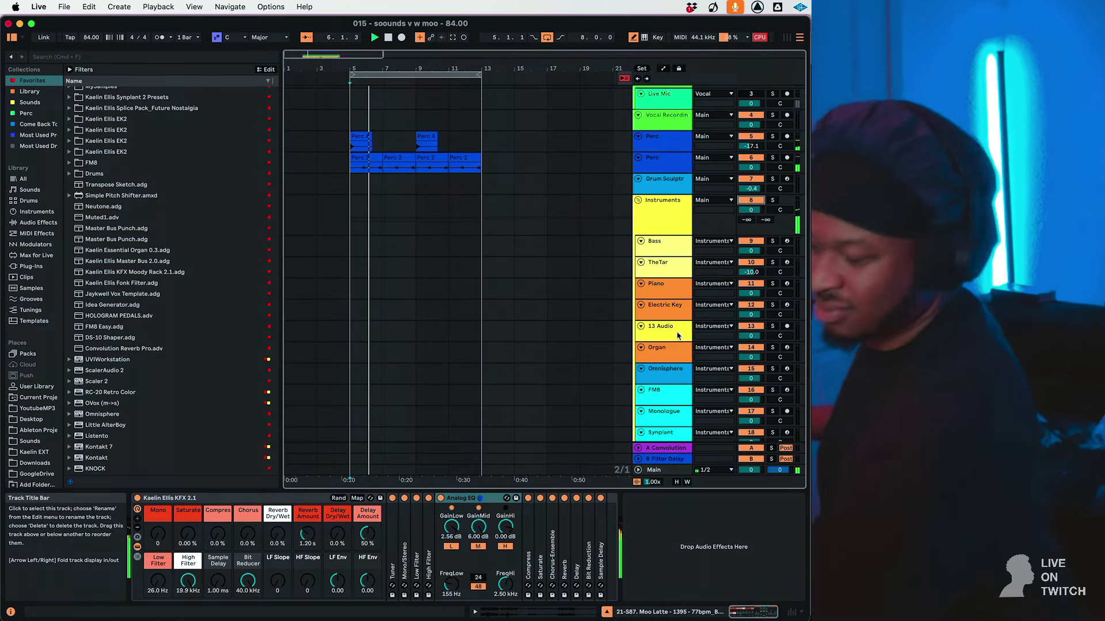
pyautogui.scroll(-10, 649, 362)
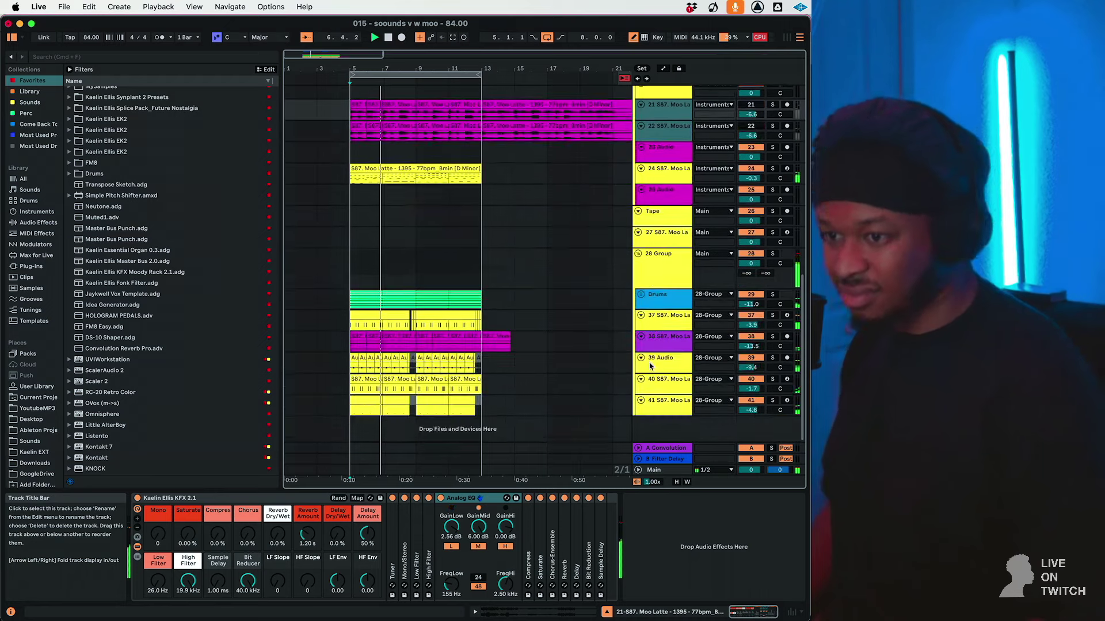
pyautogui.click(671, 470)
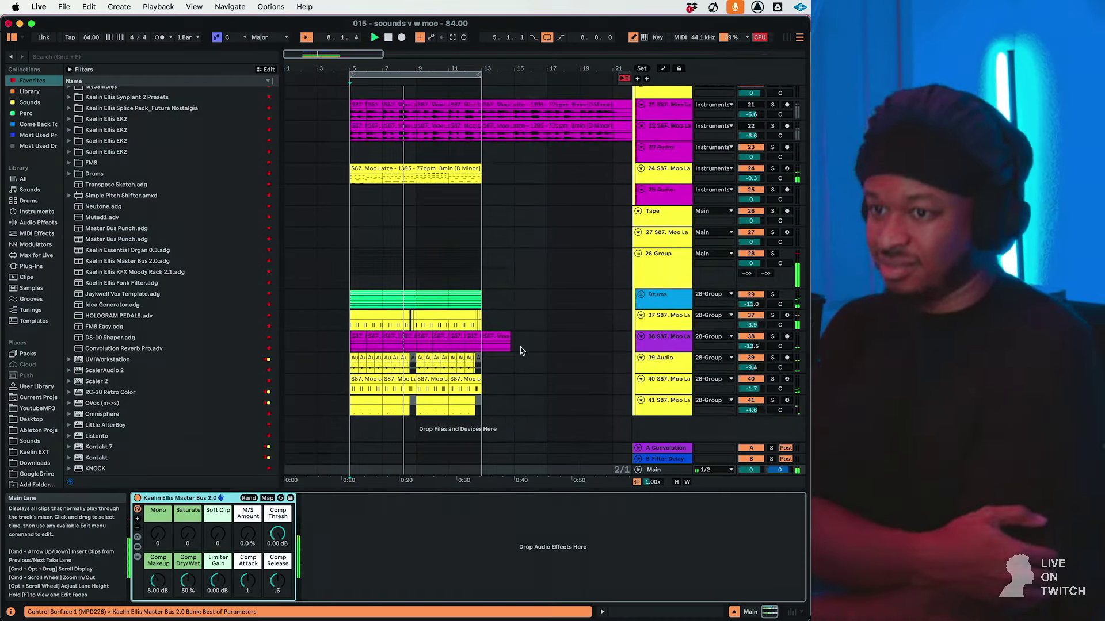
pyautogui.scroll(5, 633, 282)
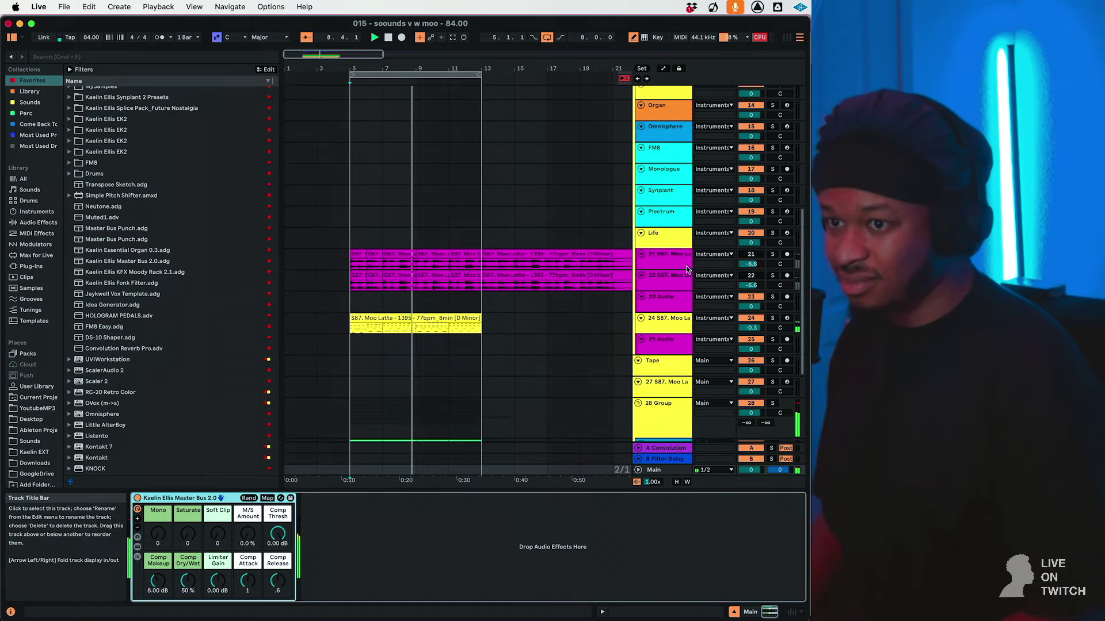
pyautogui.click(743, 257)
# Duplicate the looped bars 5 to 13 across all tracks and extend the loop to 16 bars, ending at bar 21.
pyautogui.click(396, 76)
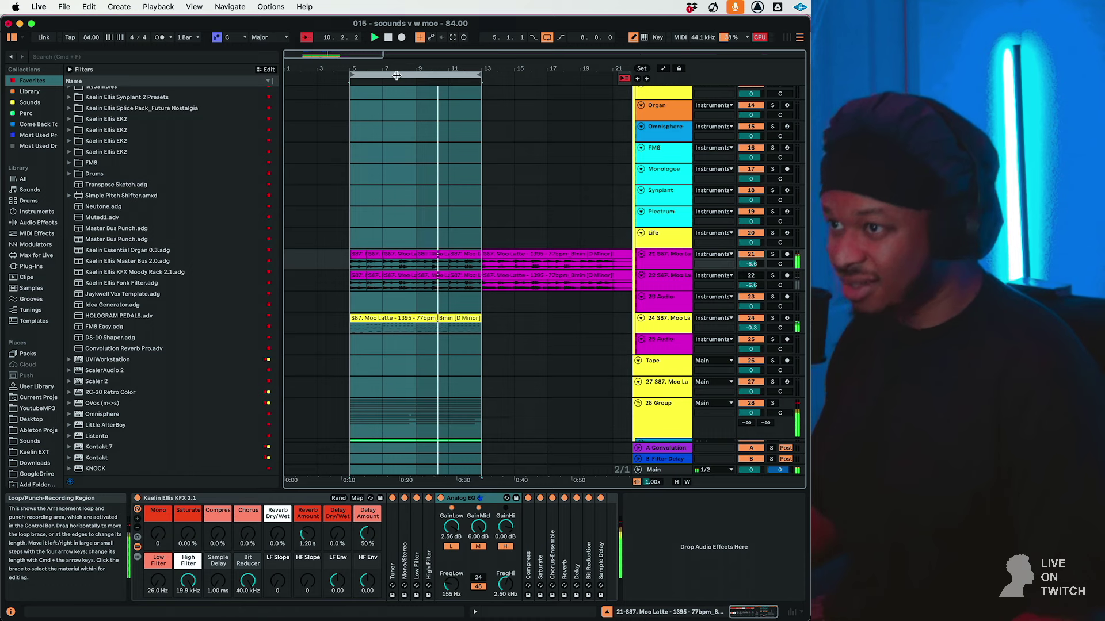
pyautogui.press('super+d')
pyautogui.moveTo(481, 75); pyautogui.dragTo(608, 96)
# On track 21's Kaelin Ellis KFX rack, set HF Slope to 127 and High Filter to 210 Hz.
pyautogui.click(504, 253)
pyautogui.doubleClick(676, 267)
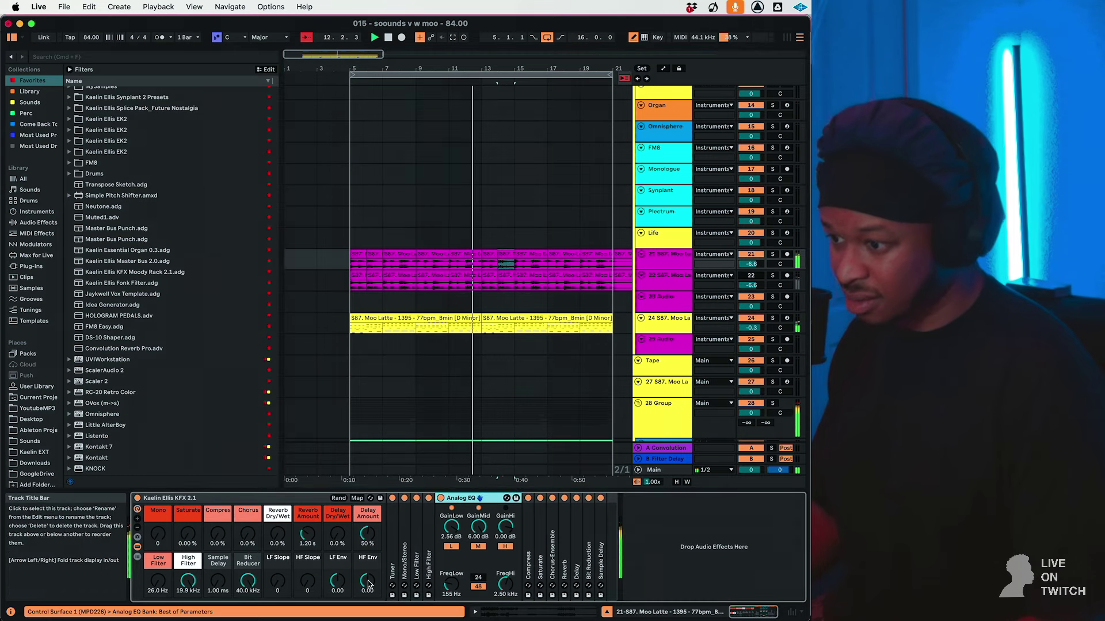
pyautogui.moveTo(312, 588); pyautogui.dragTo(311, 531)
pyautogui.moveTo(188, 582); pyautogui.dragTo(187, 620)
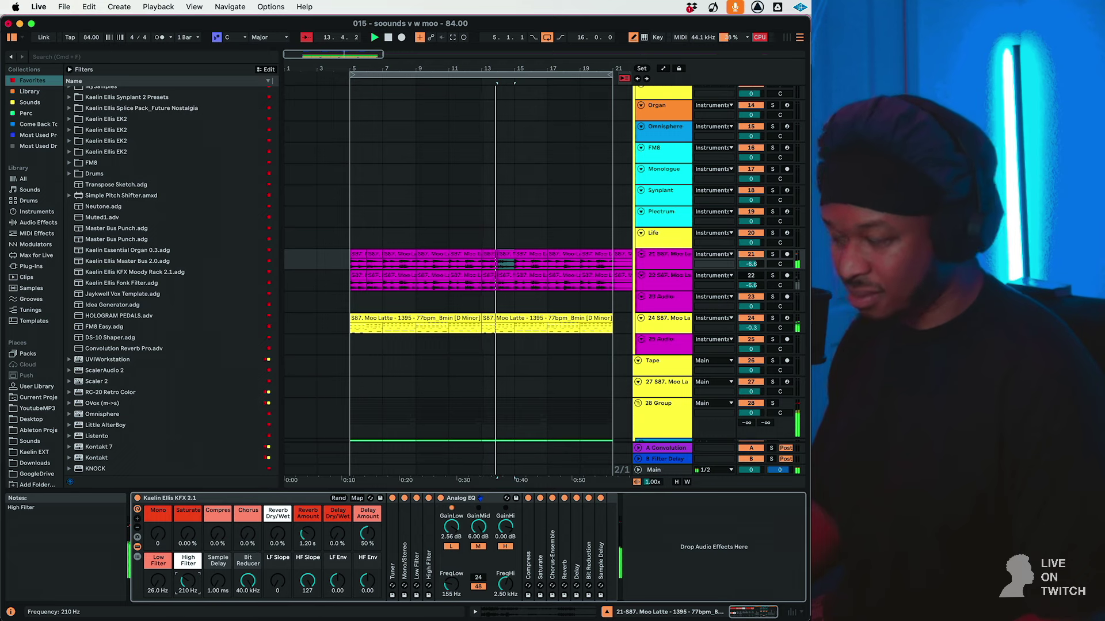
# Duplicate the S87 Moo Latte track 21.
pyautogui.click(674, 260)
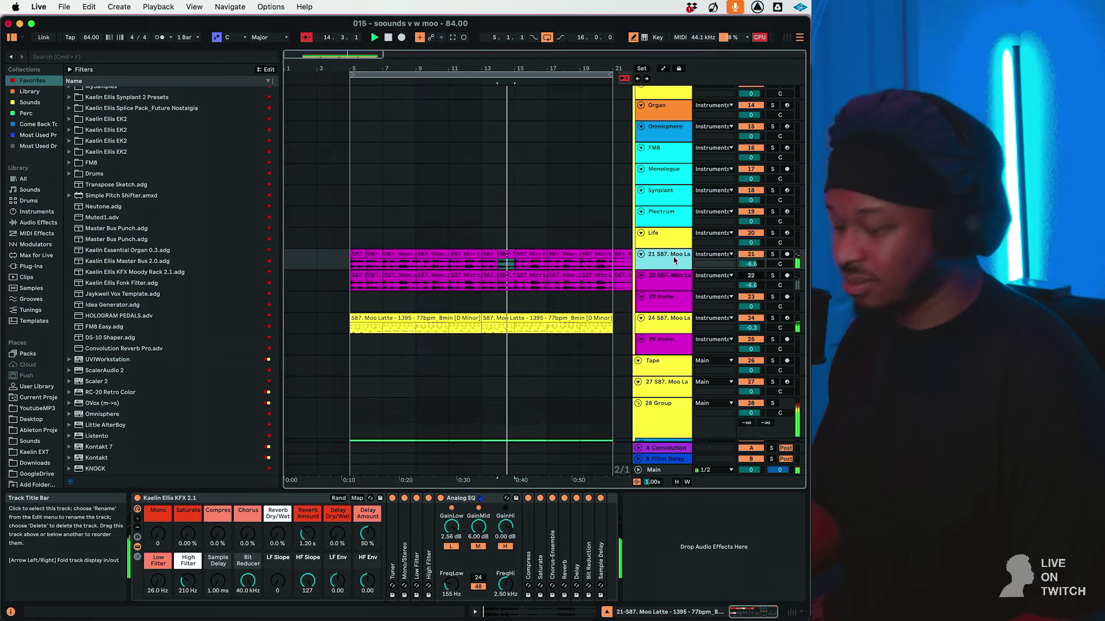
pyautogui.click(409, 254)
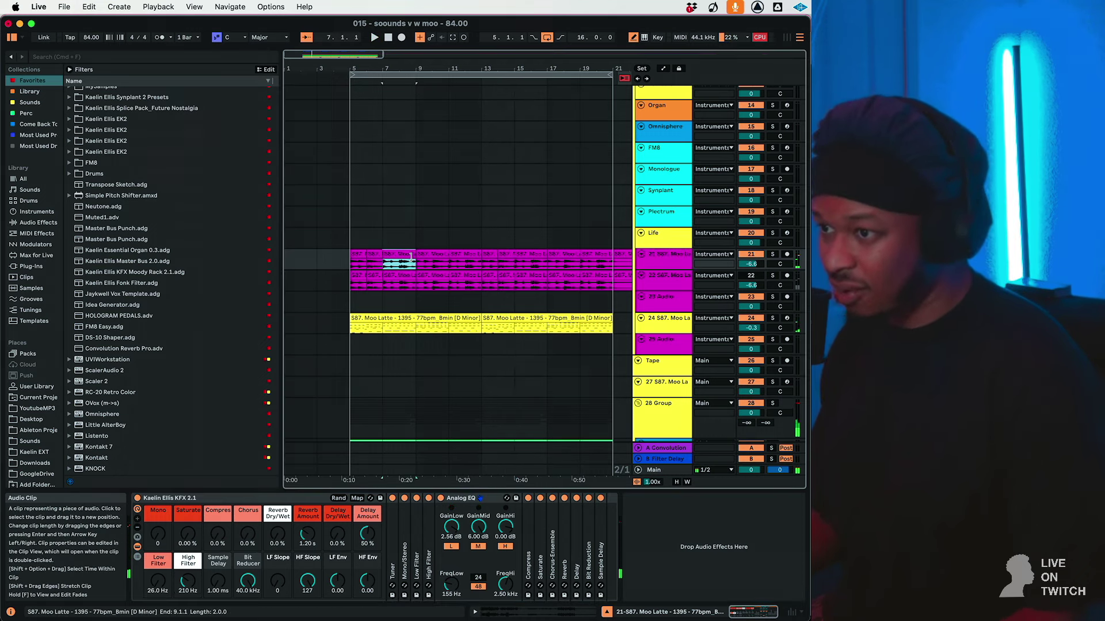
pyautogui.click(666, 264)
pyautogui.press('super+d')
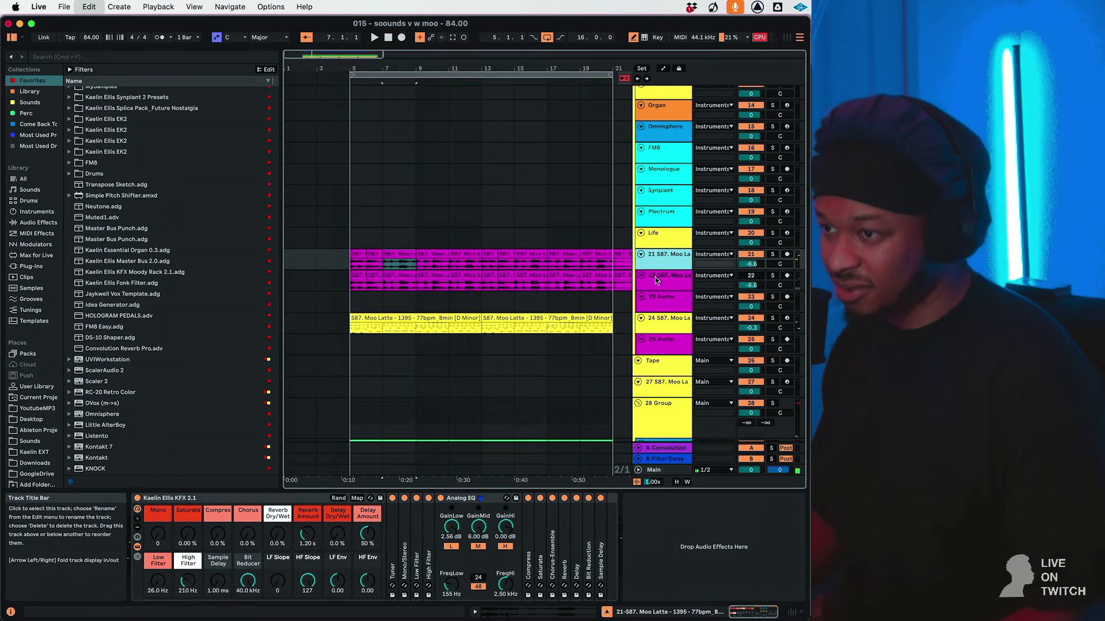
pyautogui.press('super+d')
# Transpose the clips on the duplicated track 22 down and lower the track's volume to about -8 dB.
pyautogui.keyDown('shift'); pyautogui.click(597, 288); pyautogui.keyUp('shift')
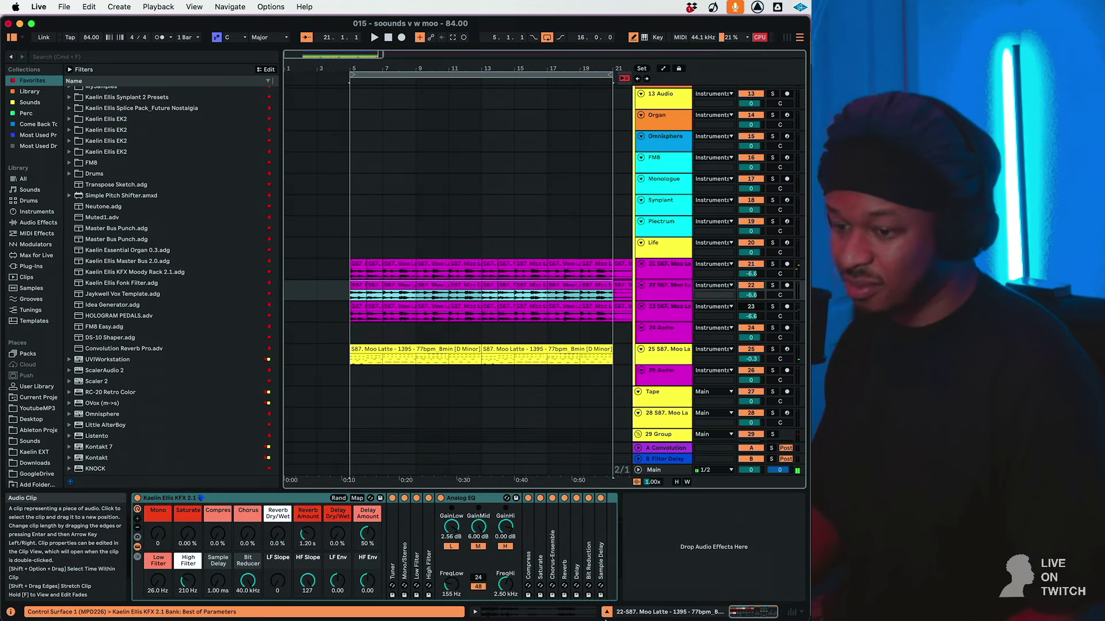
pyautogui.click(578, 613)
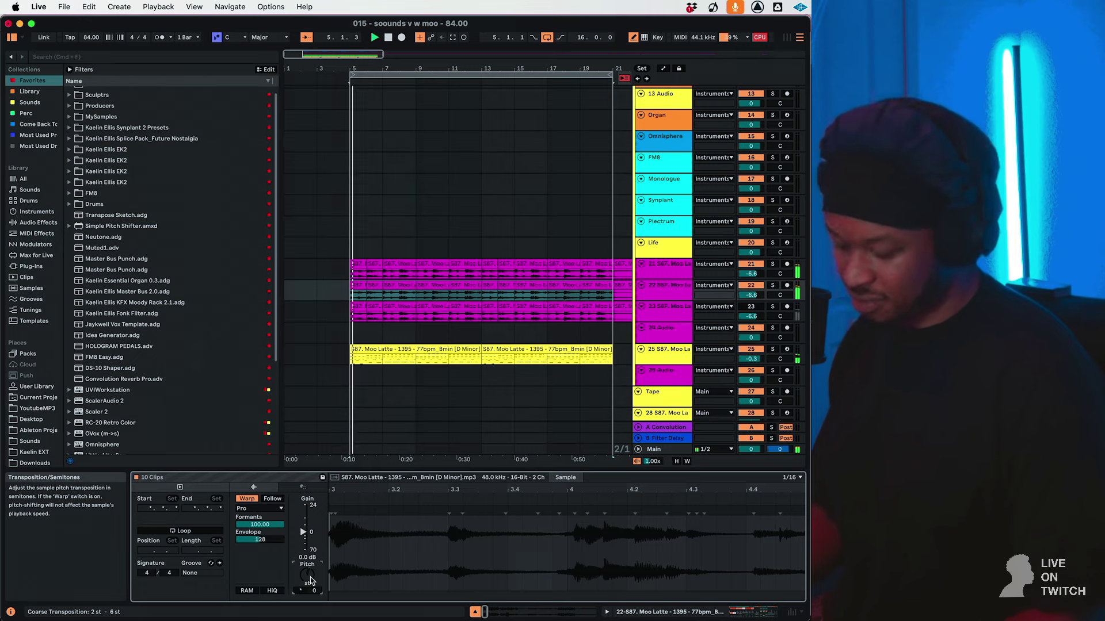
pyautogui.click(387, 288)
pyautogui.moveTo(751, 295); pyautogui.dragTo(751, 298)
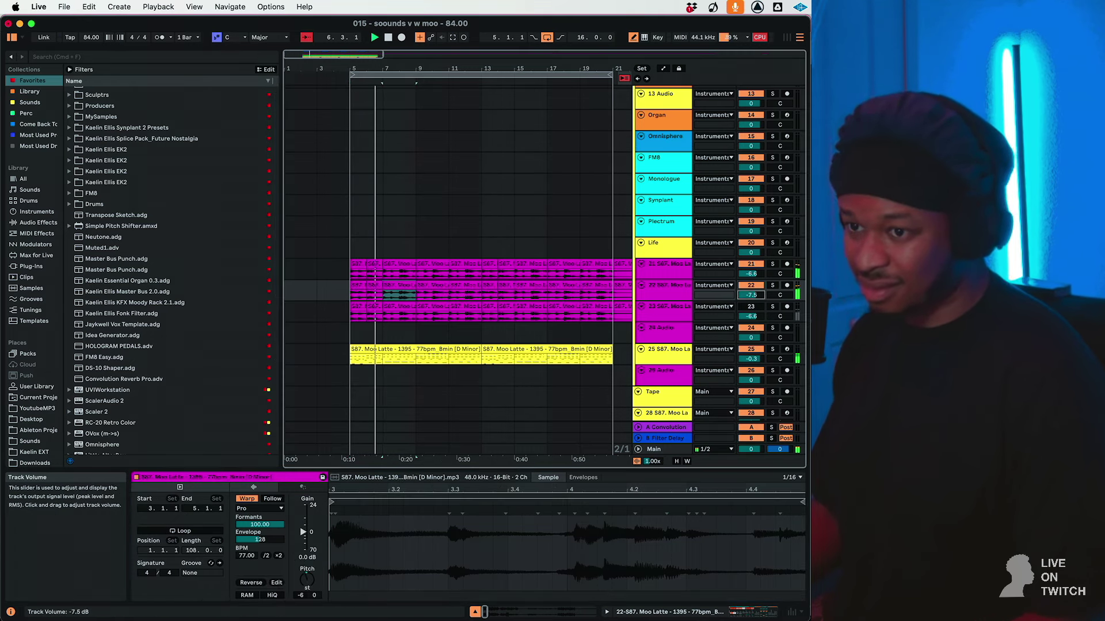
# Deactivate the audio in bars 6, 8 and 9 on the duplicated track 22.
pyautogui.click(372, 286)
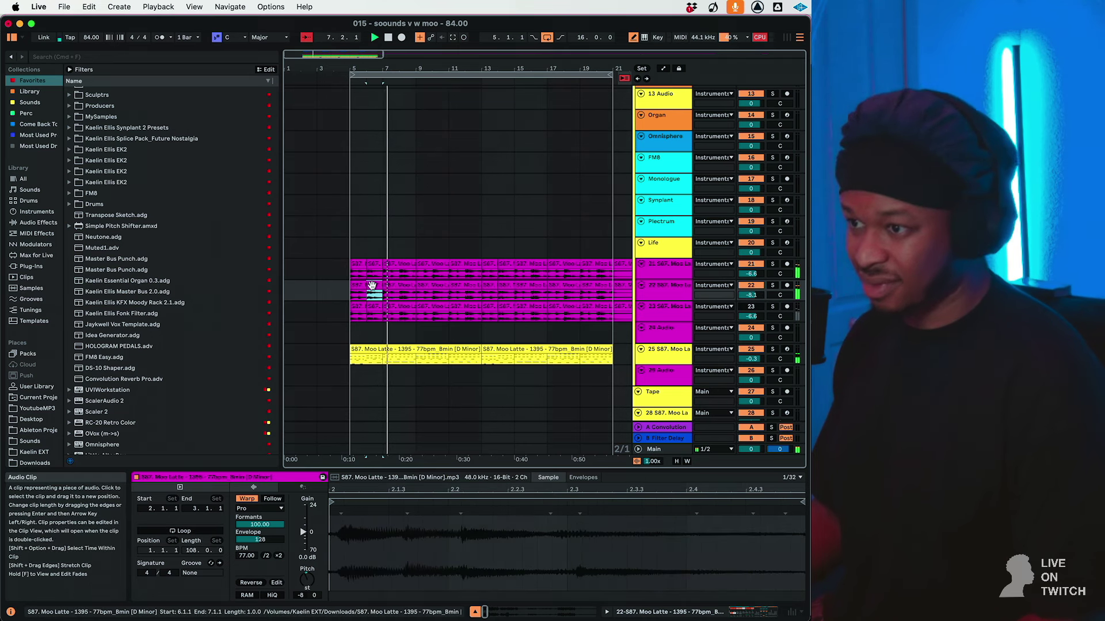
pyautogui.click(425, 288)
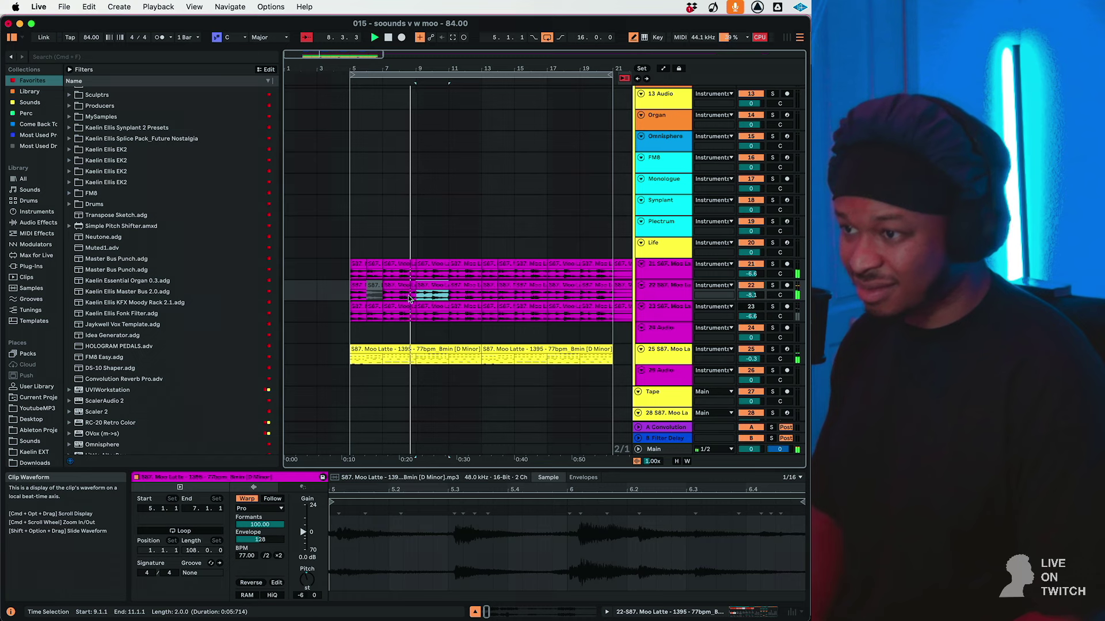
pyautogui.rightClick(417, 297)
pyautogui.click(401, 288)
pyautogui.moveTo(402, 298); pyautogui.dragTo(432, 296)
pyautogui.press('0')
pyautogui.press('0')
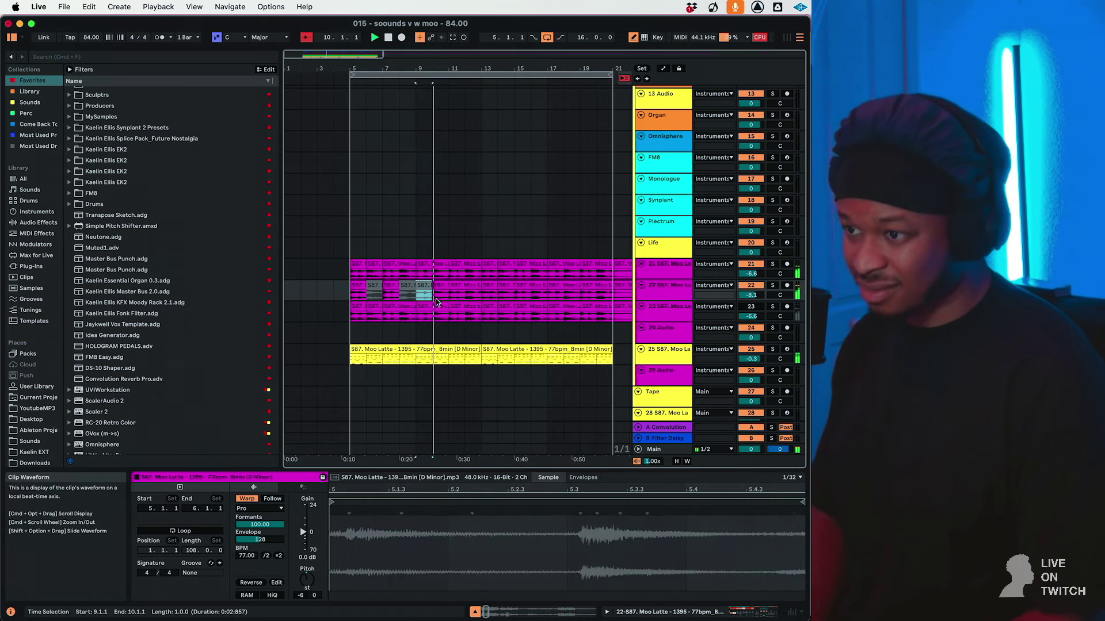
# Deactivate bars 10 and 12 on track 22 and duplicate its eight-bar pattern from bar 13 to bar 21.
pyautogui.click(441, 294)
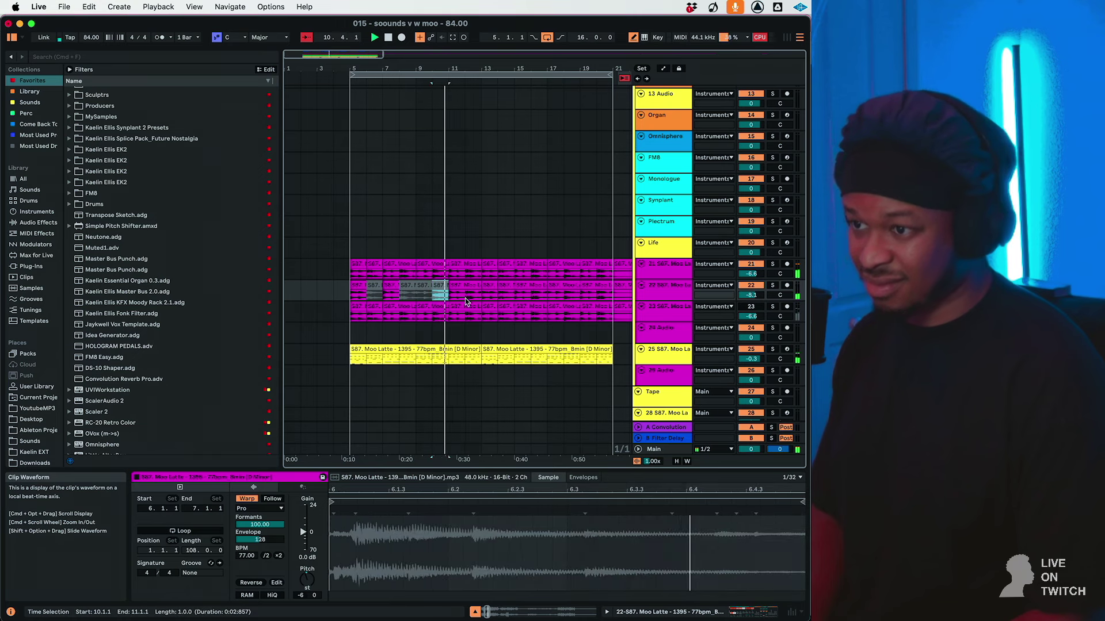
pyautogui.click(465, 298)
pyautogui.click(484, 295)
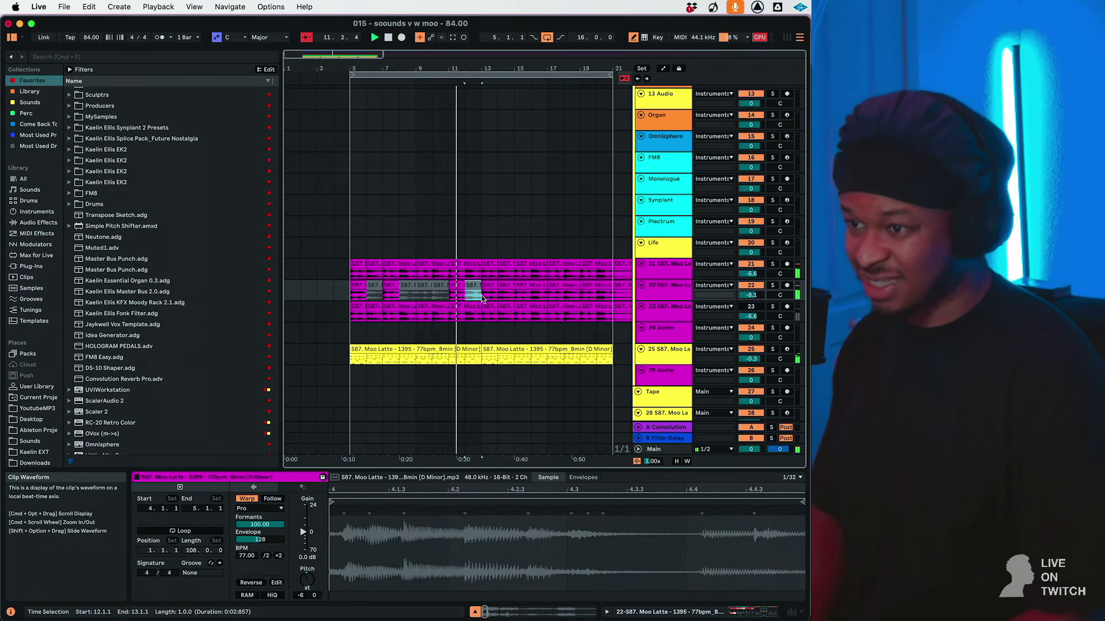
pyautogui.keyDown('shift'); pyautogui.click(364, 296); pyautogui.keyUp('shift')
pyautogui.press('super+d')
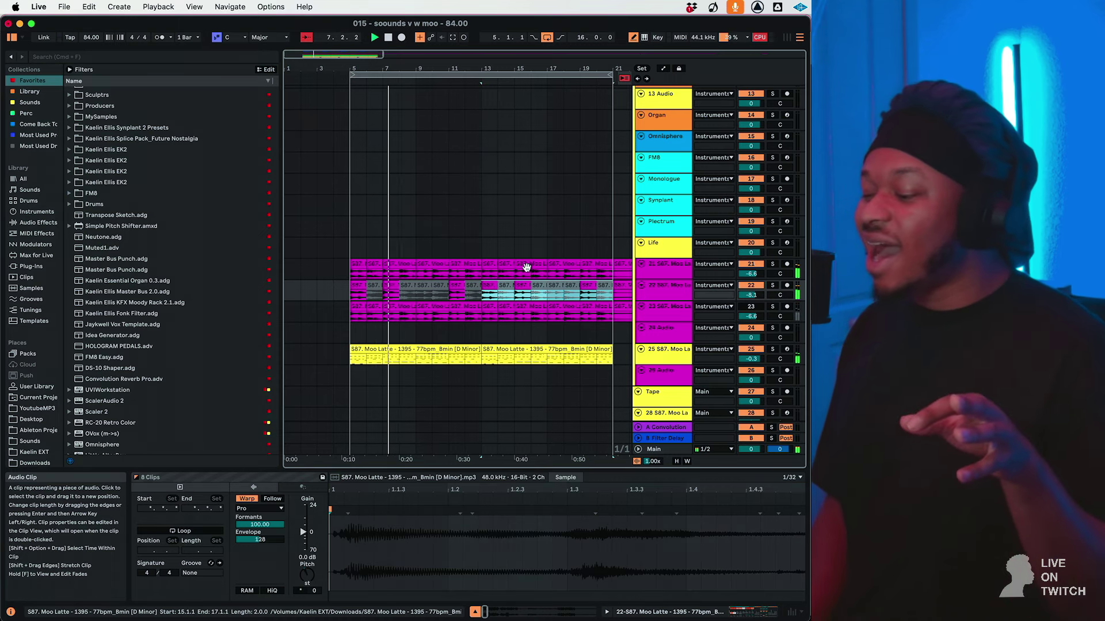
# Reactivate the muted S87 Moo Latte track 23 and listen to the loop with it.
pyautogui.scroll(-3, 526, 268)
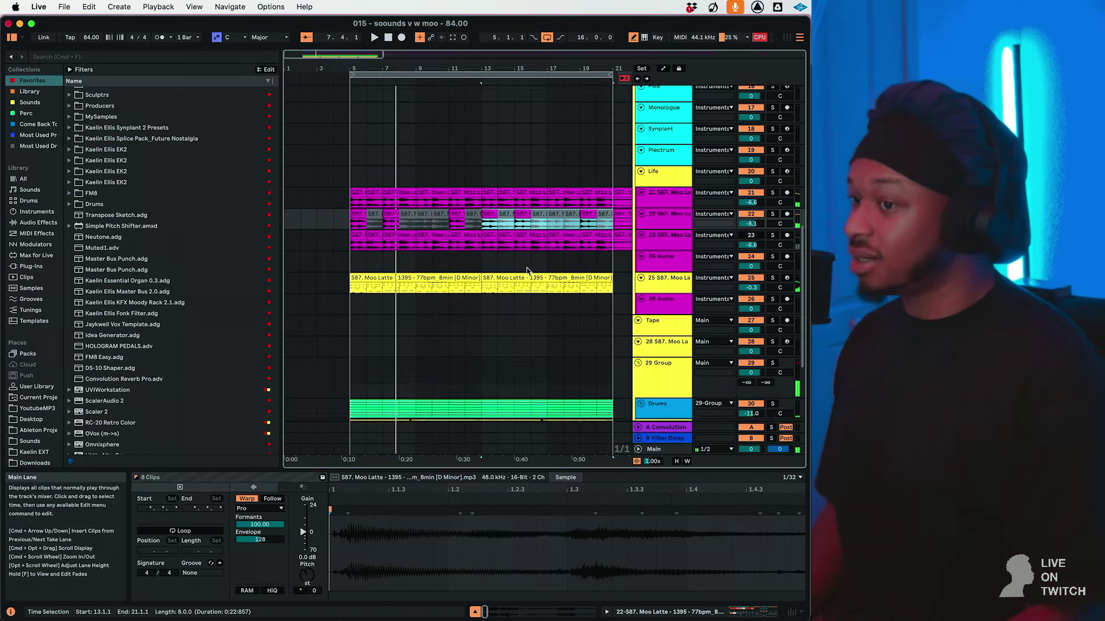
pyautogui.press('space')
pyautogui.click(749, 231)
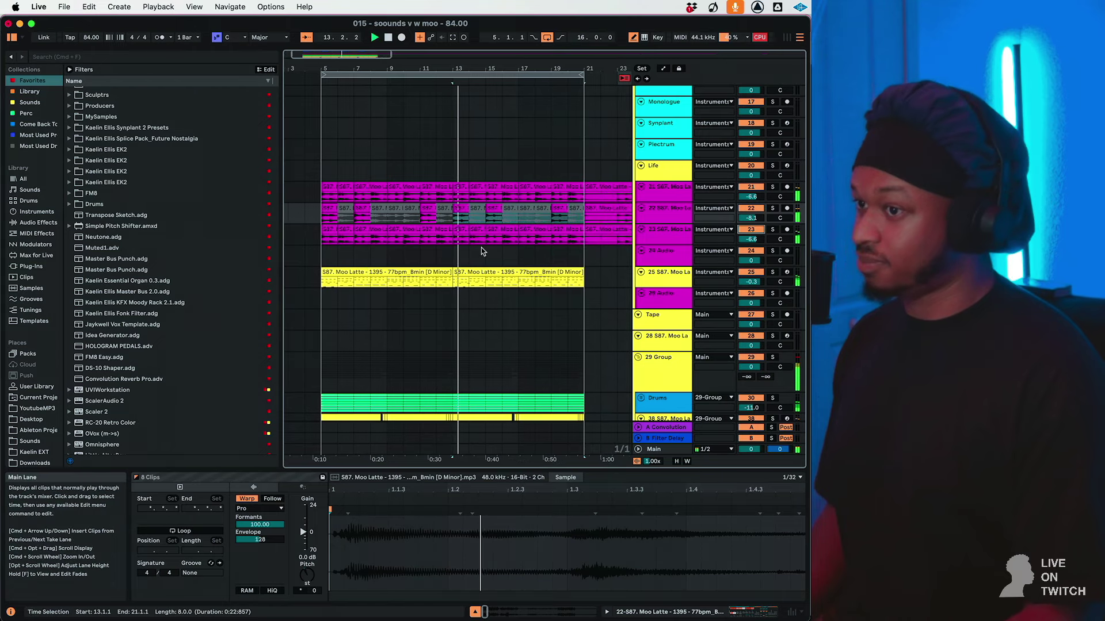
pyautogui.scroll(2, 451, 243)
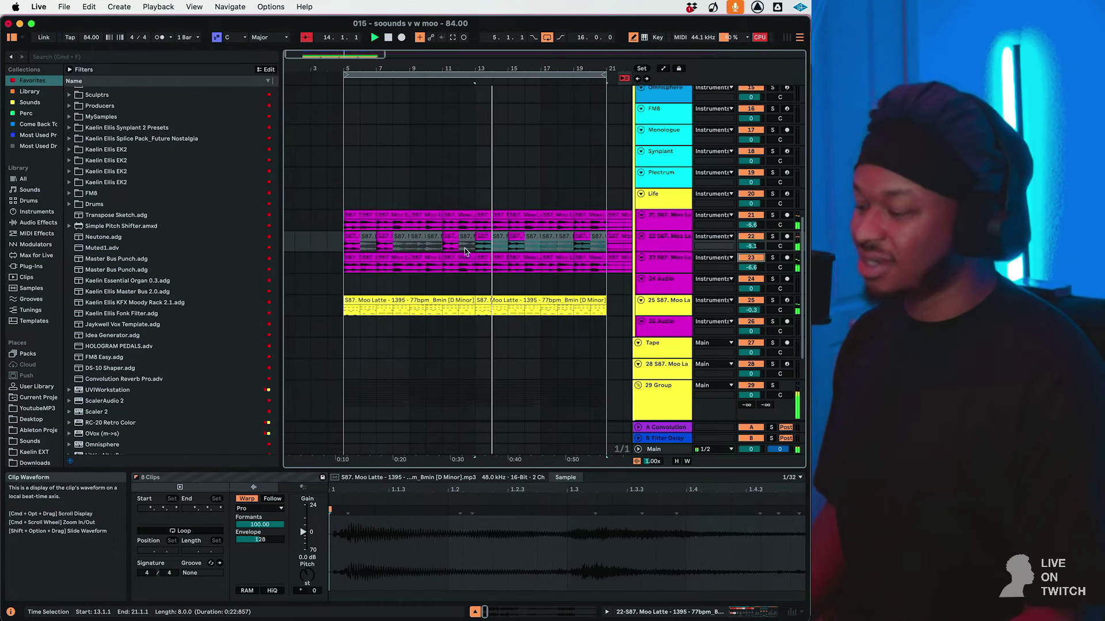
# Arm the Vocal Recording track with the insert marker at 5.1.1 and save the Live Set.
pyautogui.scroll(10, 465, 247)
pyautogui.click(659, 165)
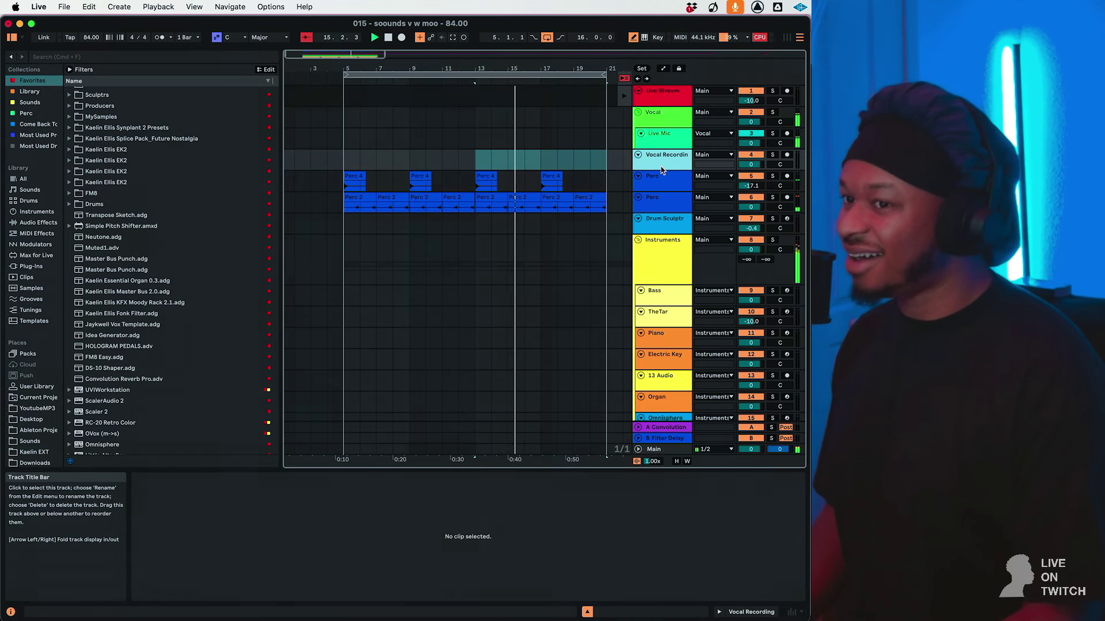
pyautogui.click(787, 156)
pyautogui.click(347, 161)
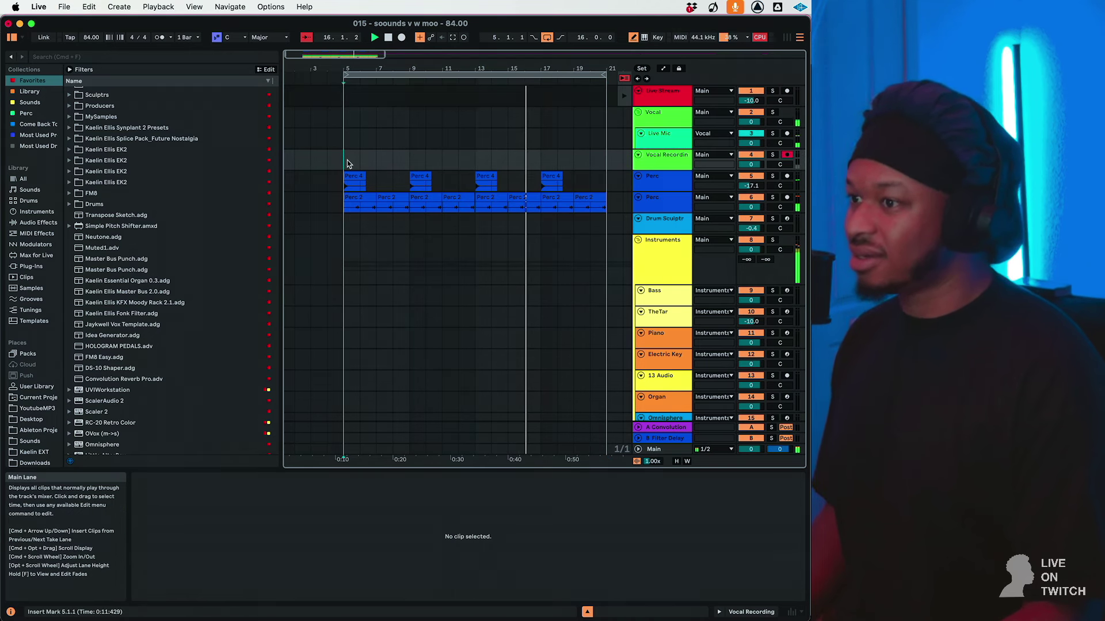
pyautogui.press('space')
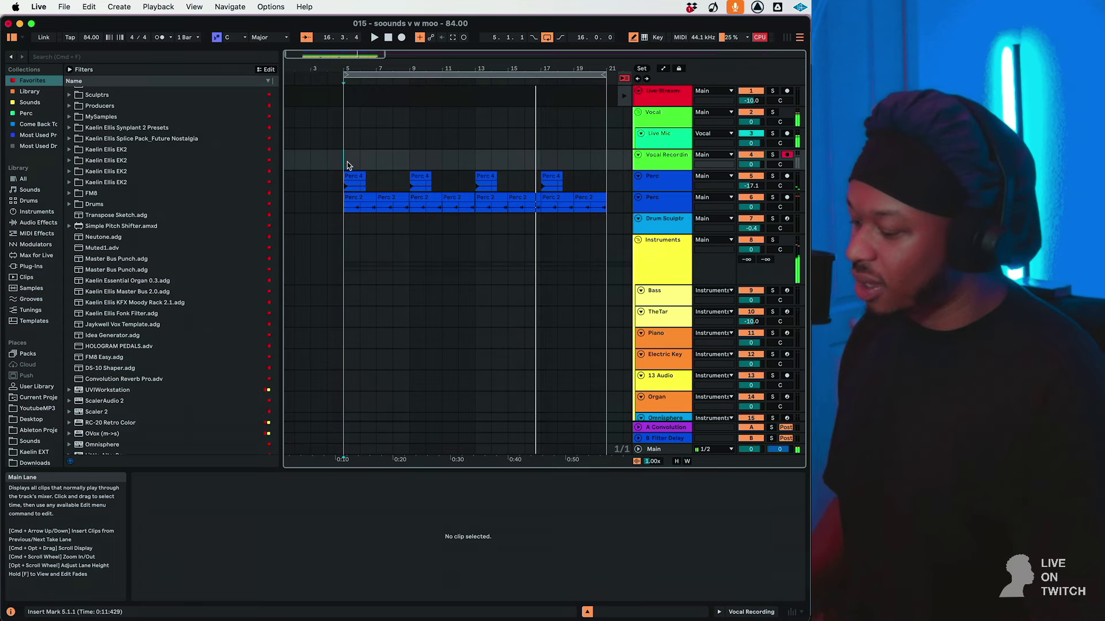
pyautogui.press('space')
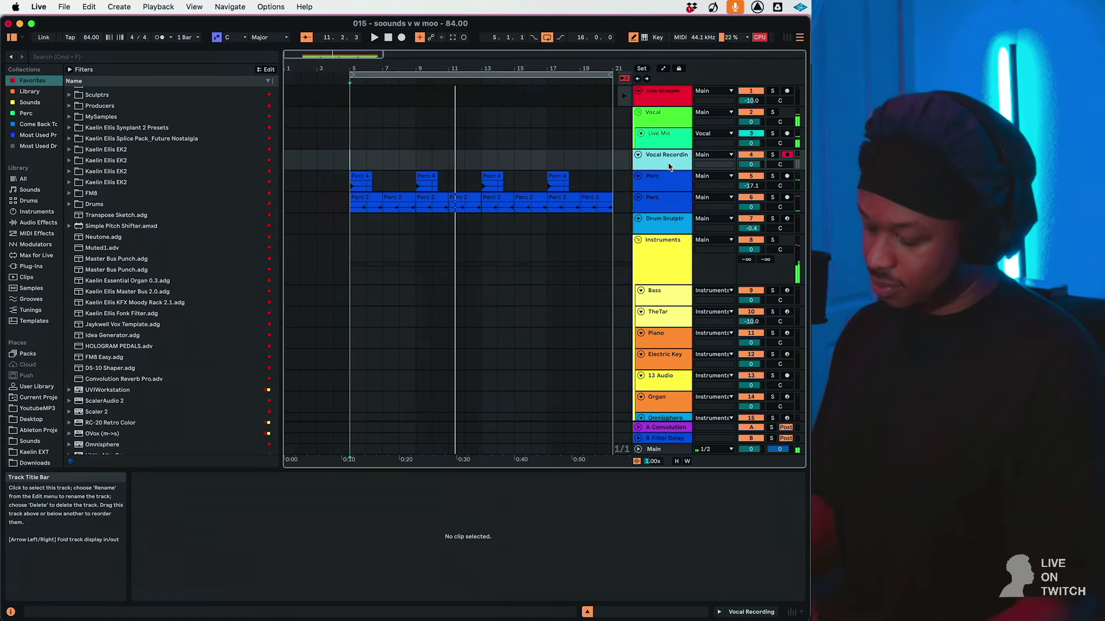
pyautogui.click(352, 158)
pyautogui.press('super+s')
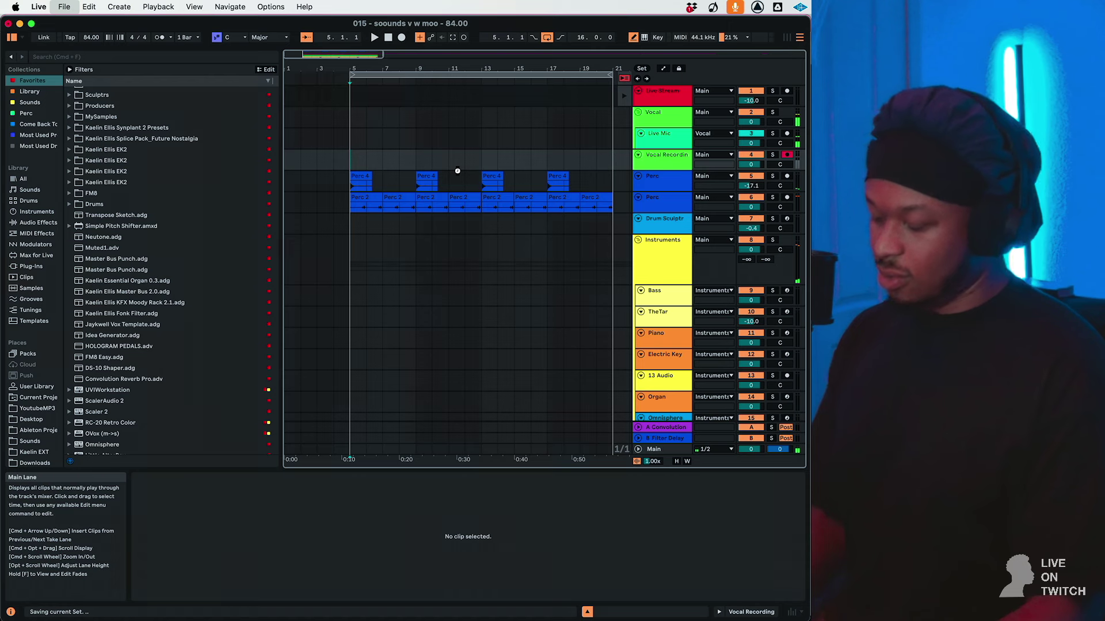
pyautogui.press('F9')
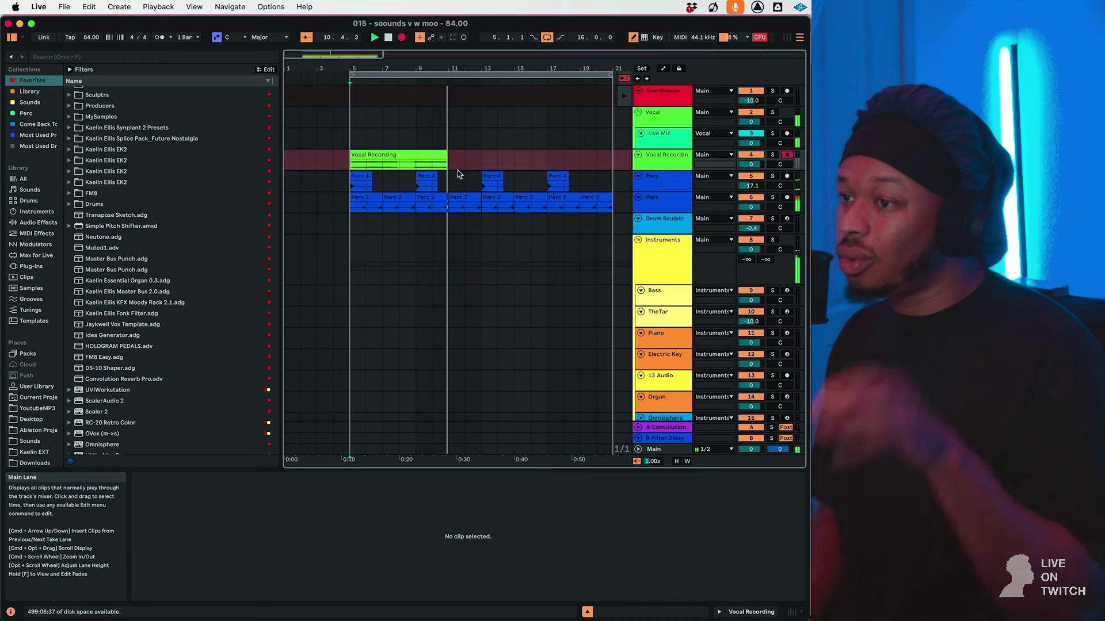
pyautogui.press('space')
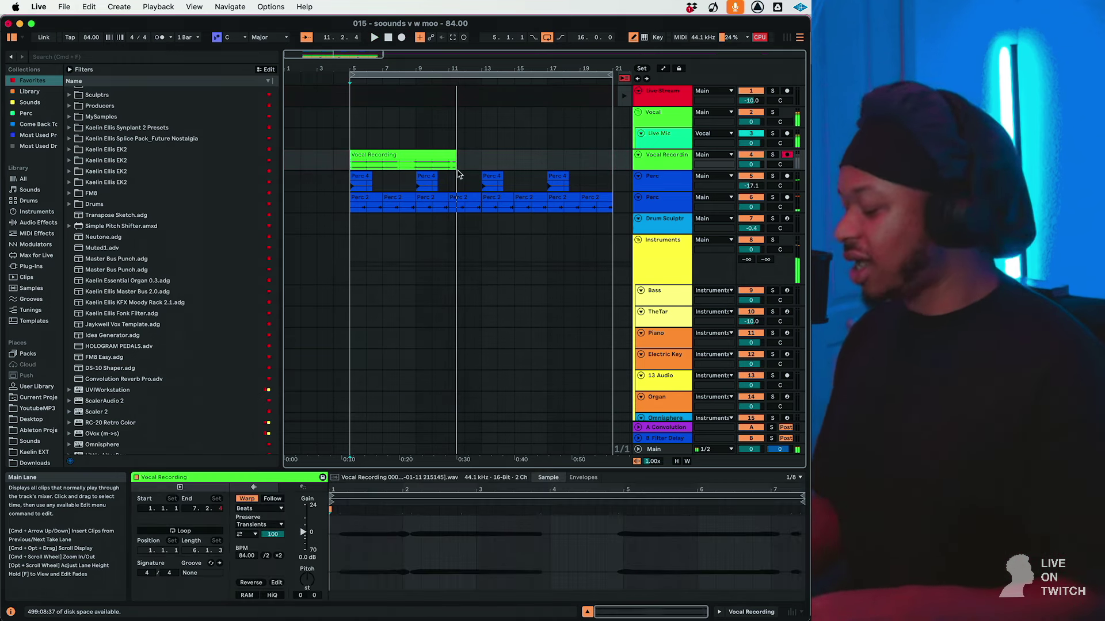
pyautogui.press('super+z')
# Record a take of about eight bars on the Vocal Recording track from bar 5 and duplicate the track.
pyautogui.press('F9')
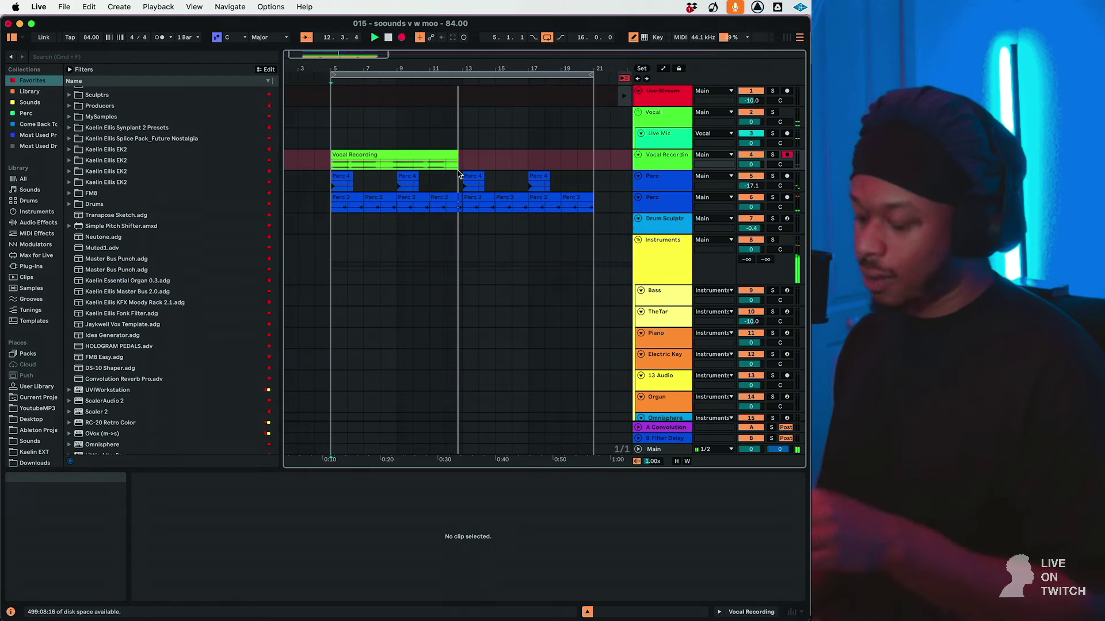
pyautogui.press('space')
pyautogui.click(665, 163)
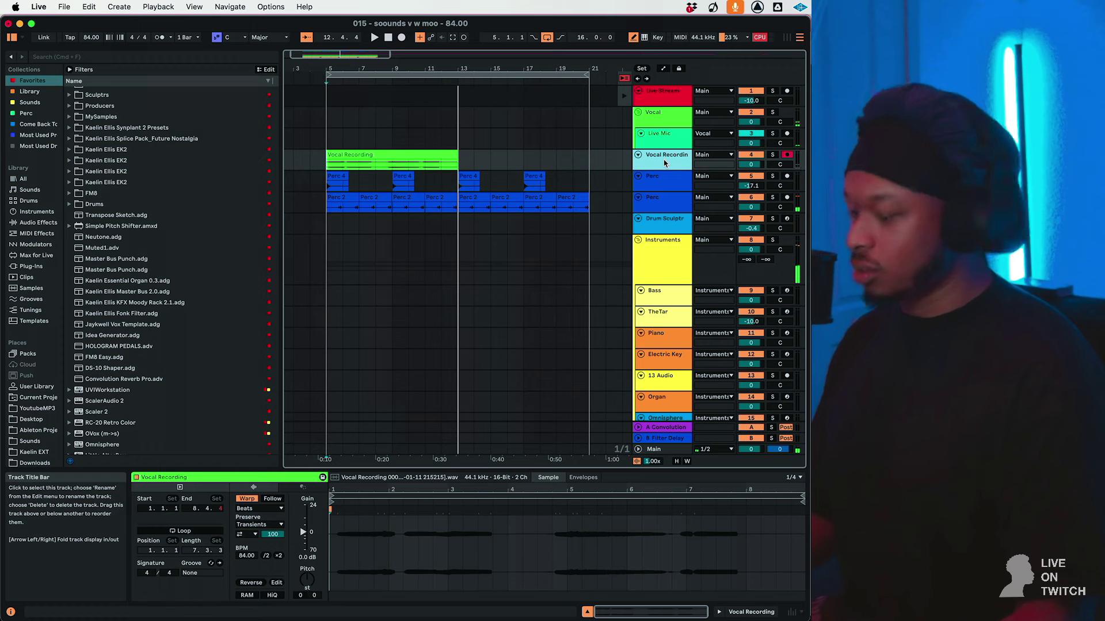
pyautogui.press('super+d')
# Clear the copied take from bars 5 to 13 on track 4 and record a second vocal take of about eight bars from bar 5.
pyautogui.moveTo(460, 161); pyautogui.dragTo(328, 167)
pyautogui.click(328, 167)
pyautogui.press('Delete')
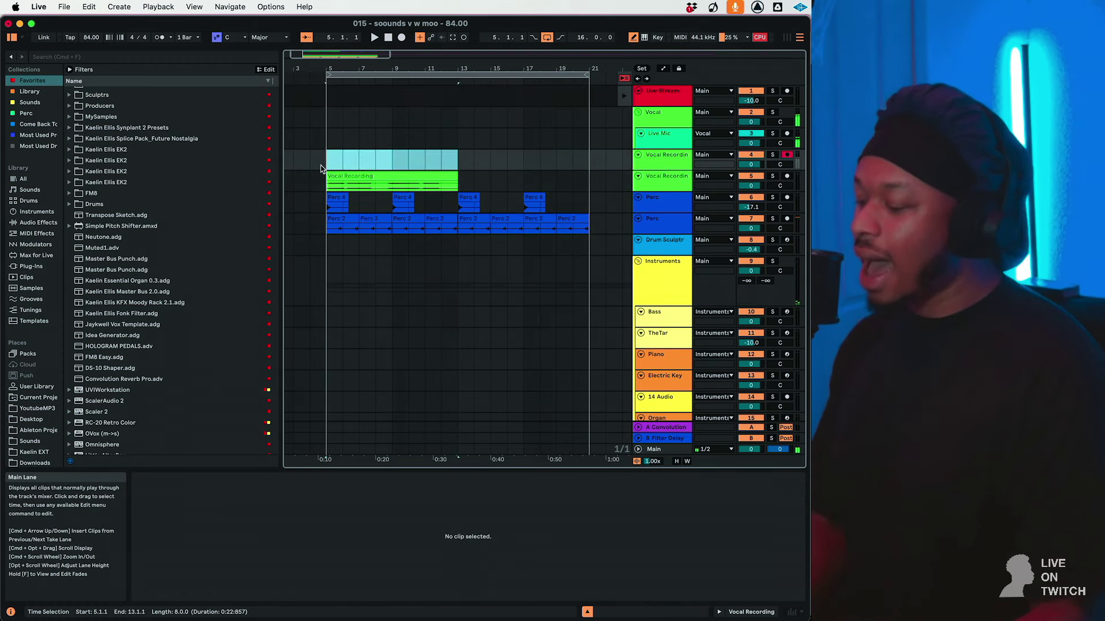
pyautogui.press('F9')
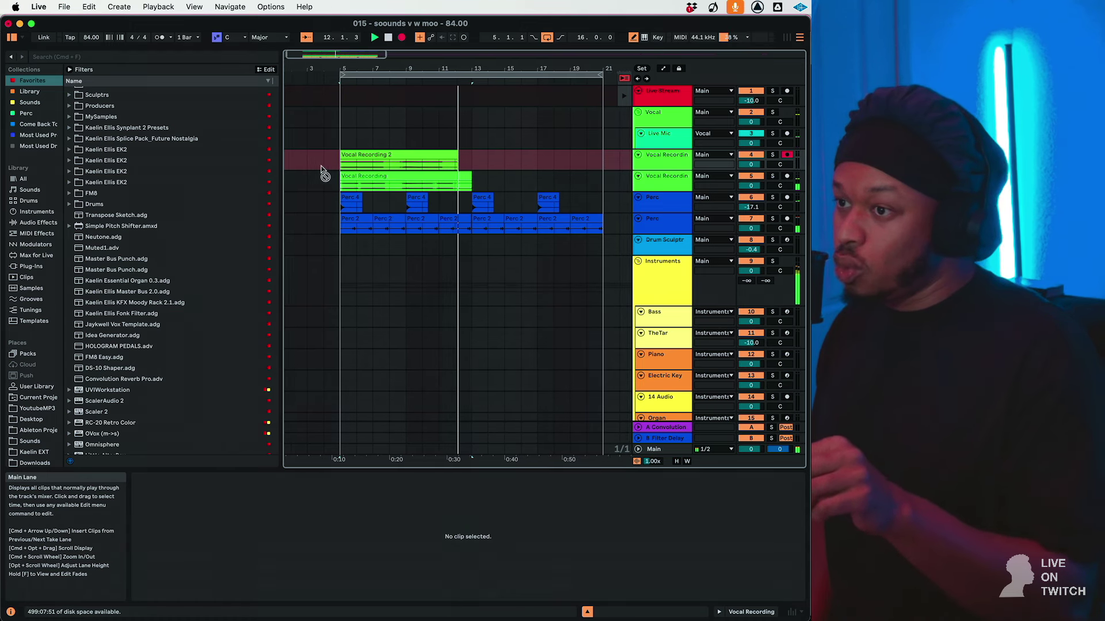
pyautogui.press('space')
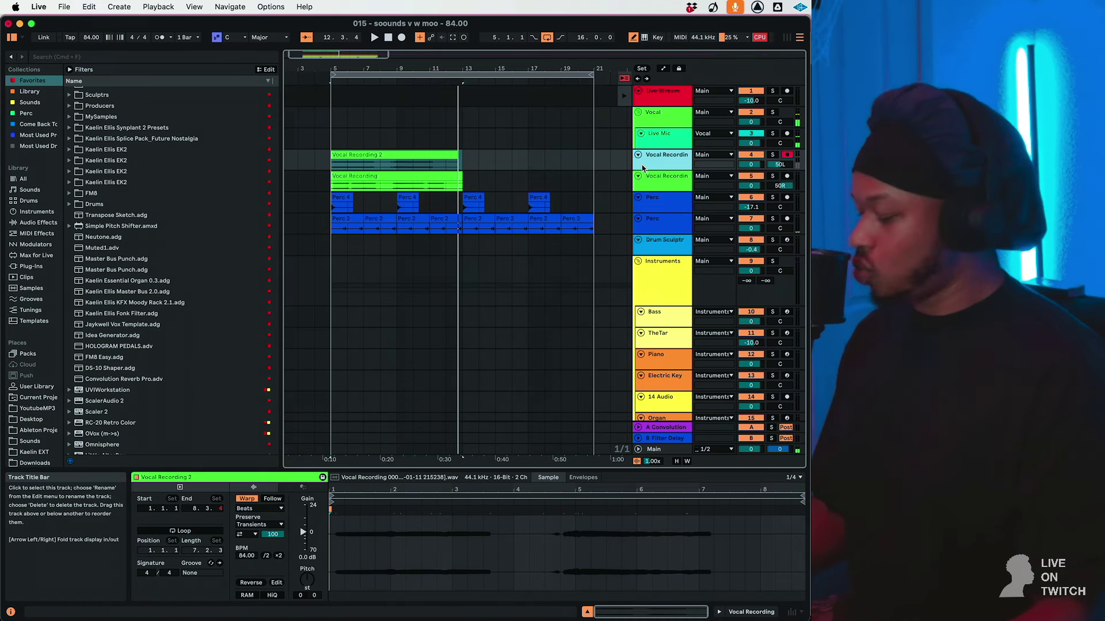
# Duplicate Vocal Recording track 4 and clear the copied take from bars 5 to 13 on the upper track.
pyautogui.press('super+d')
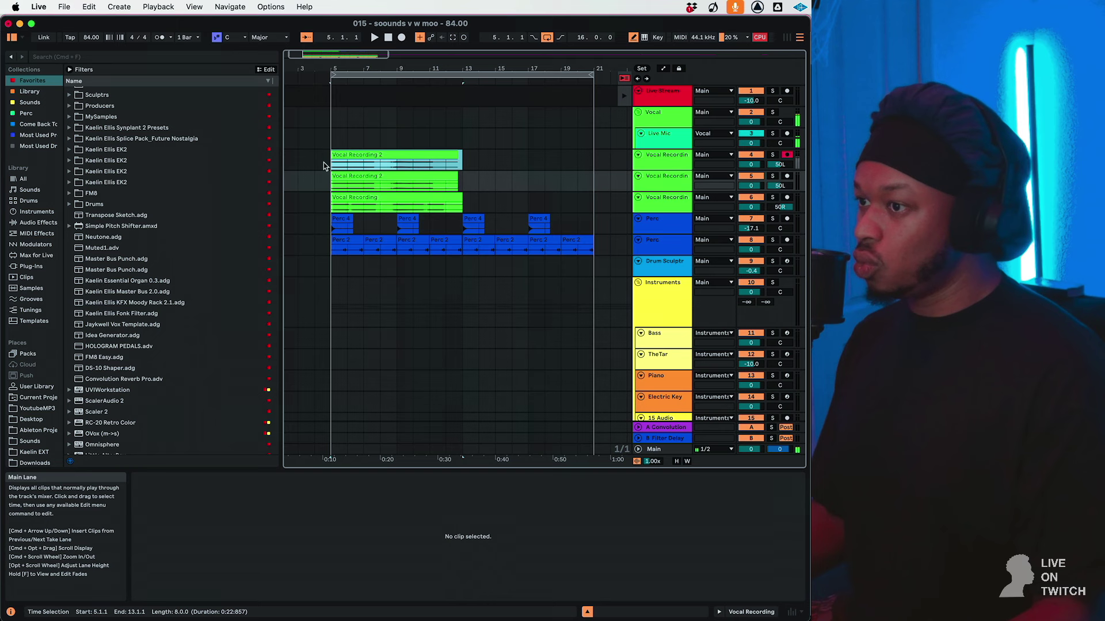
pyautogui.press('Delete')
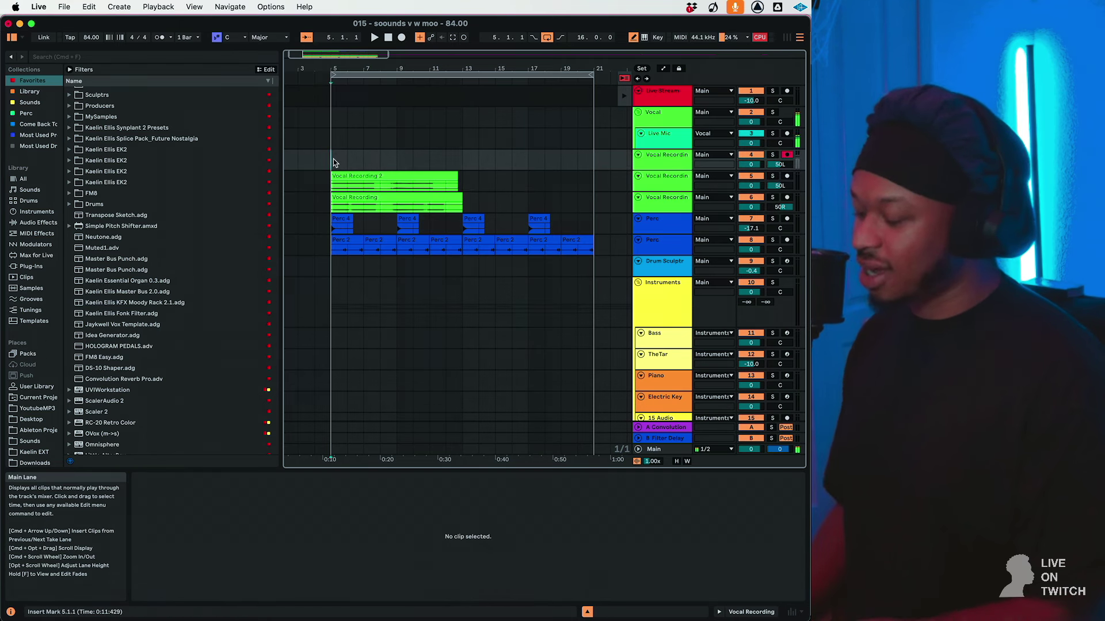
pyautogui.press('F9')
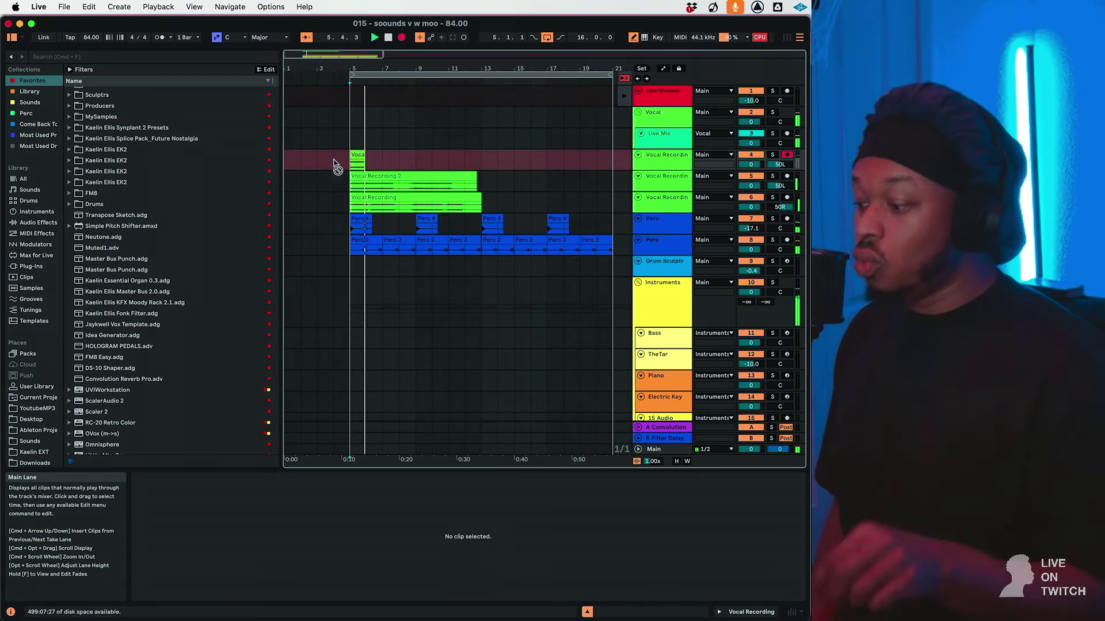
pyautogui.press('space')
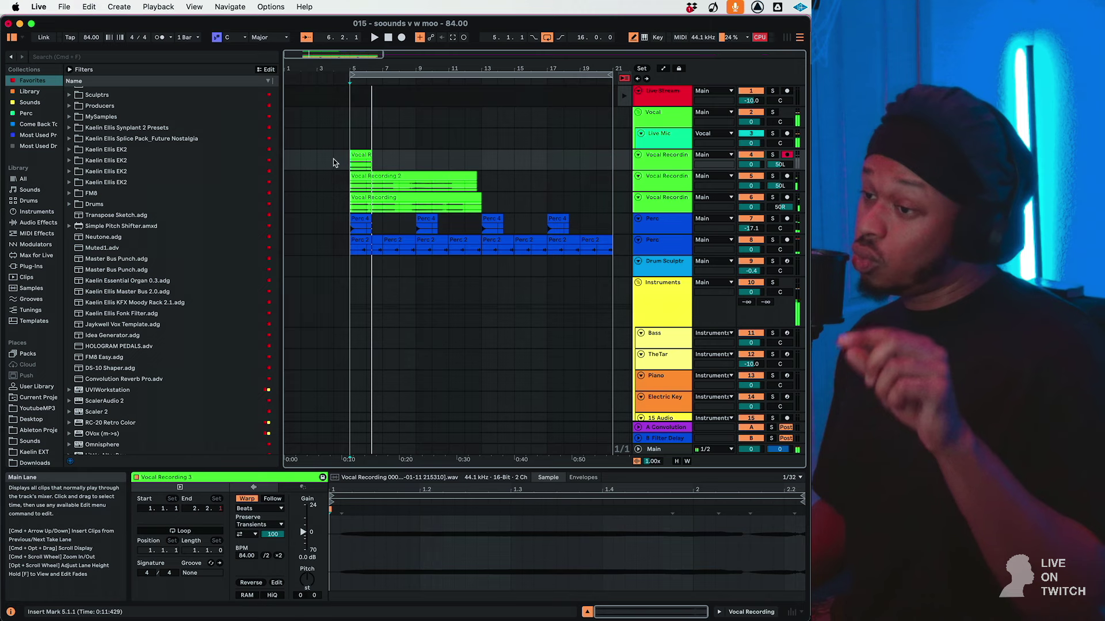
pyautogui.press('super+z')
pyautogui.press('F9')
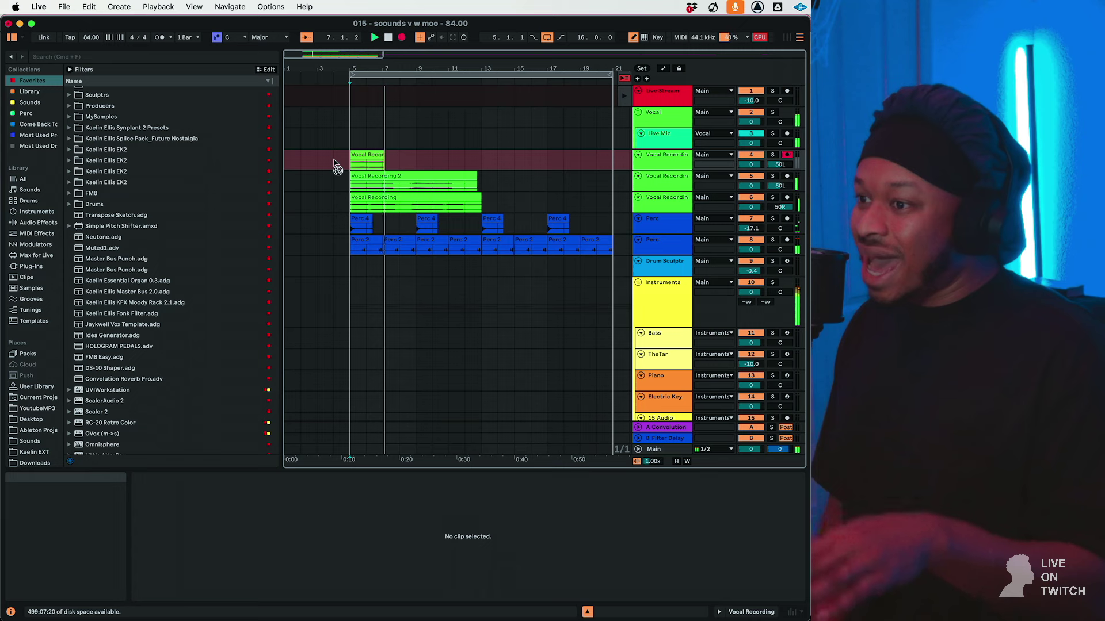
pyautogui.press('space')
pyautogui.press('super+z')
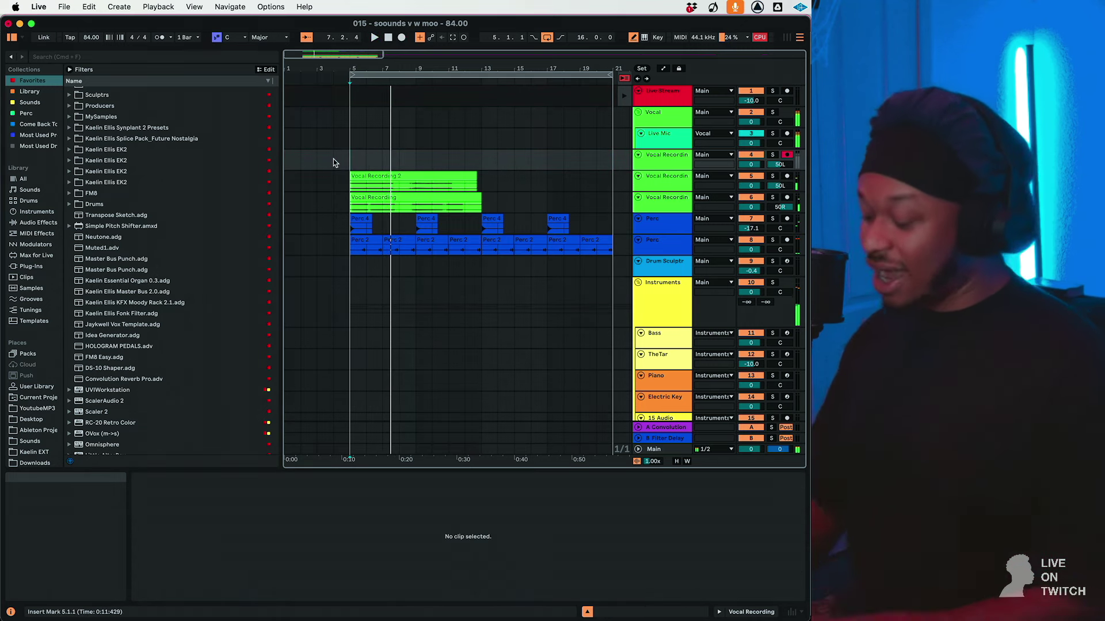
# Record a third vocal take on track 4 from bar 5, replacing its part from bar 8 with a new recording to about bar 12.
pyautogui.press('F9')
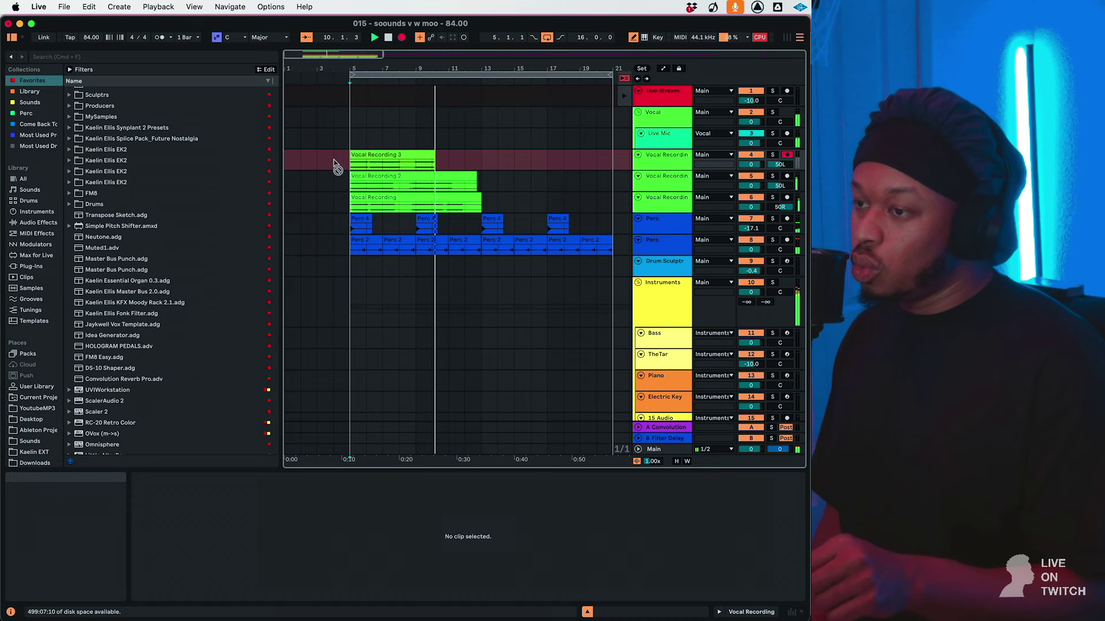
pyautogui.press('space')
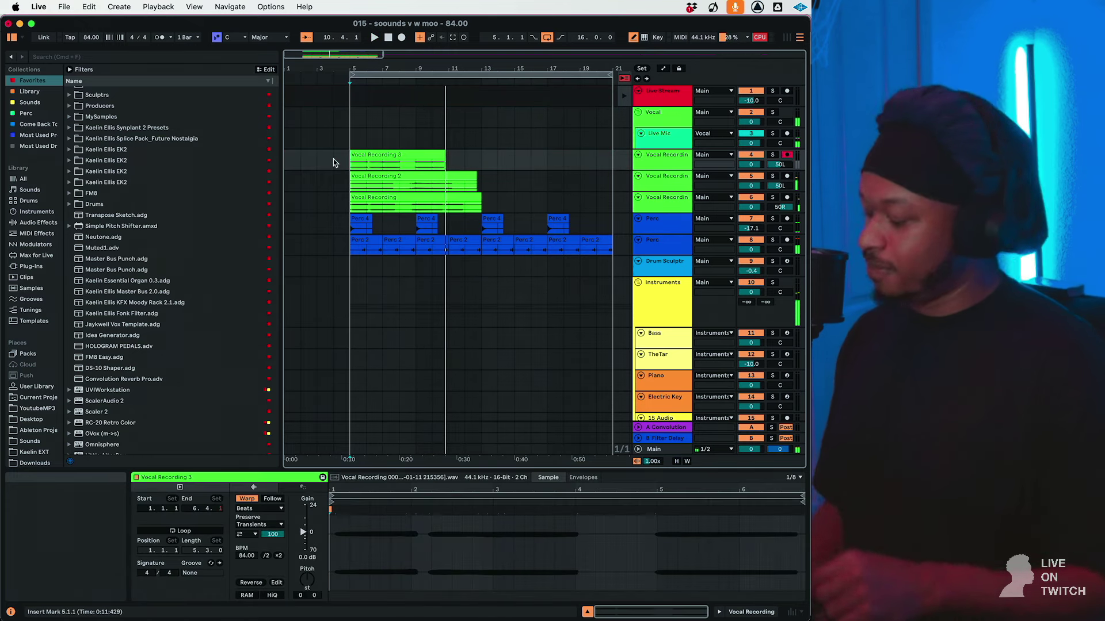
pyautogui.moveTo(416, 164); pyautogui.dragTo(510, 169)
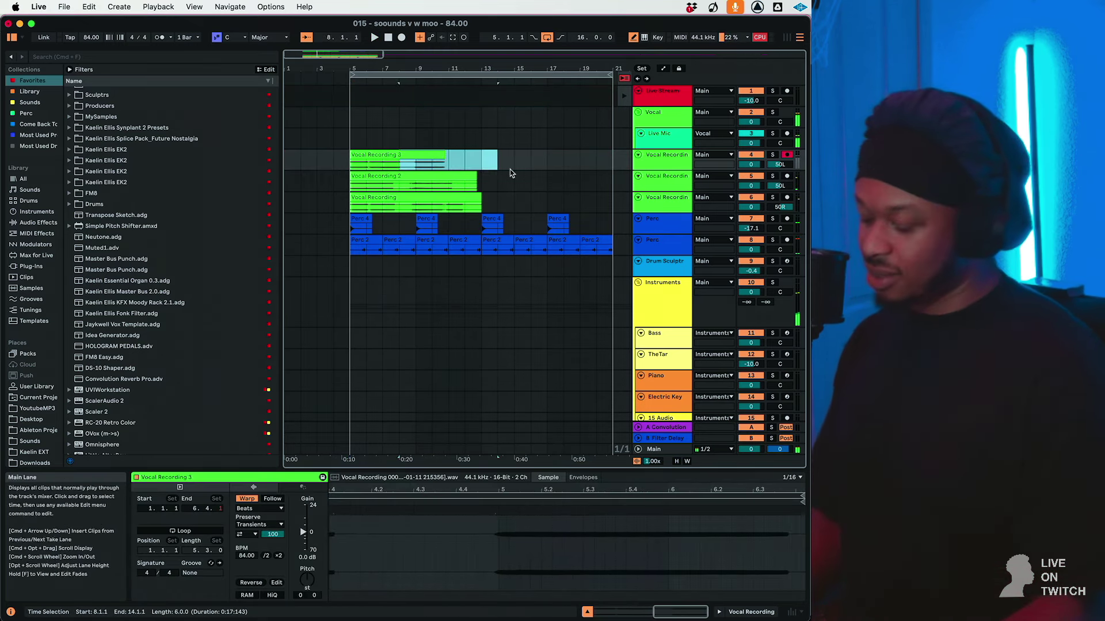
pyautogui.press('Delete')
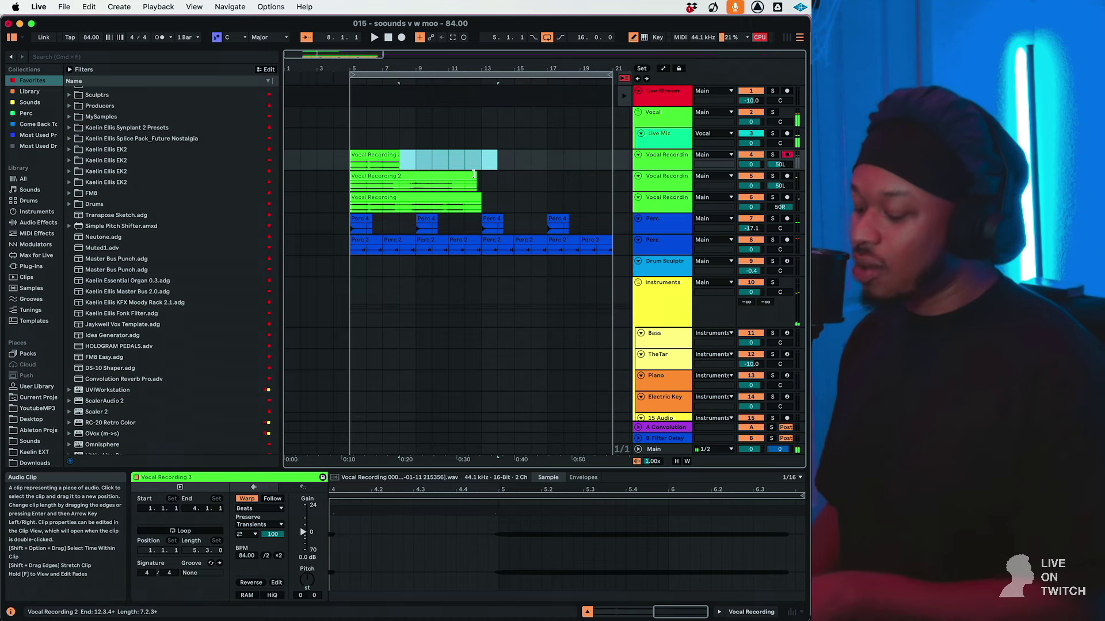
pyautogui.press('F9')
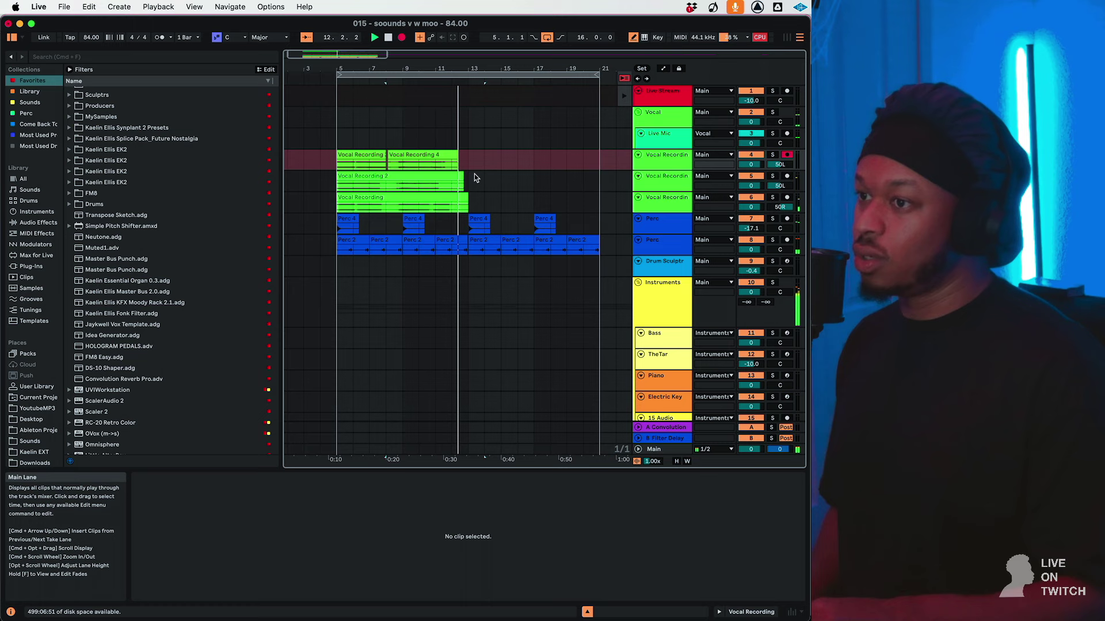
pyautogui.press('space')
# Duplicate the Vocal Recording track holding the third take and clear the copied clips from bars 4 to 13 on the upper track.
pyautogui.click(655, 157)
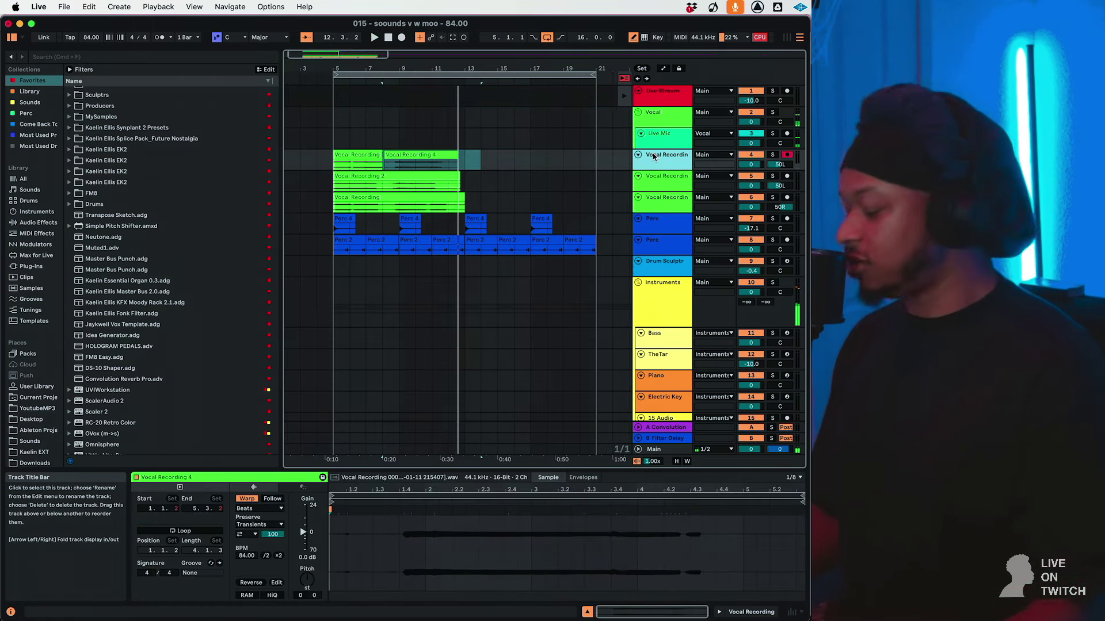
pyautogui.press('super+d')
pyautogui.moveTo(471, 165); pyautogui.dragTo(320, 164)
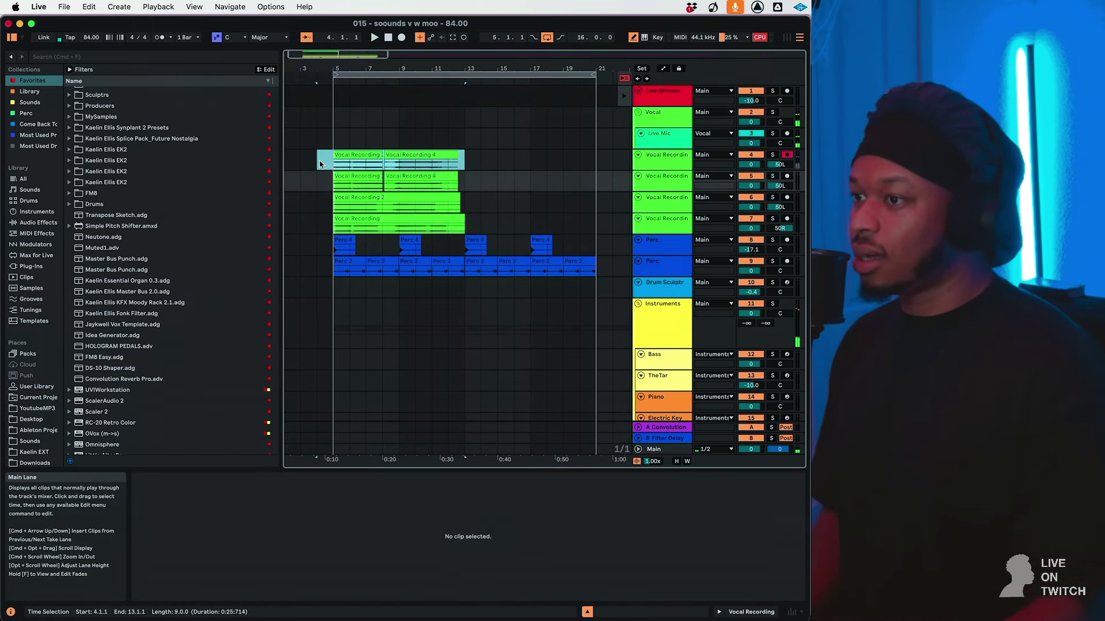
pyautogui.press('Delete')
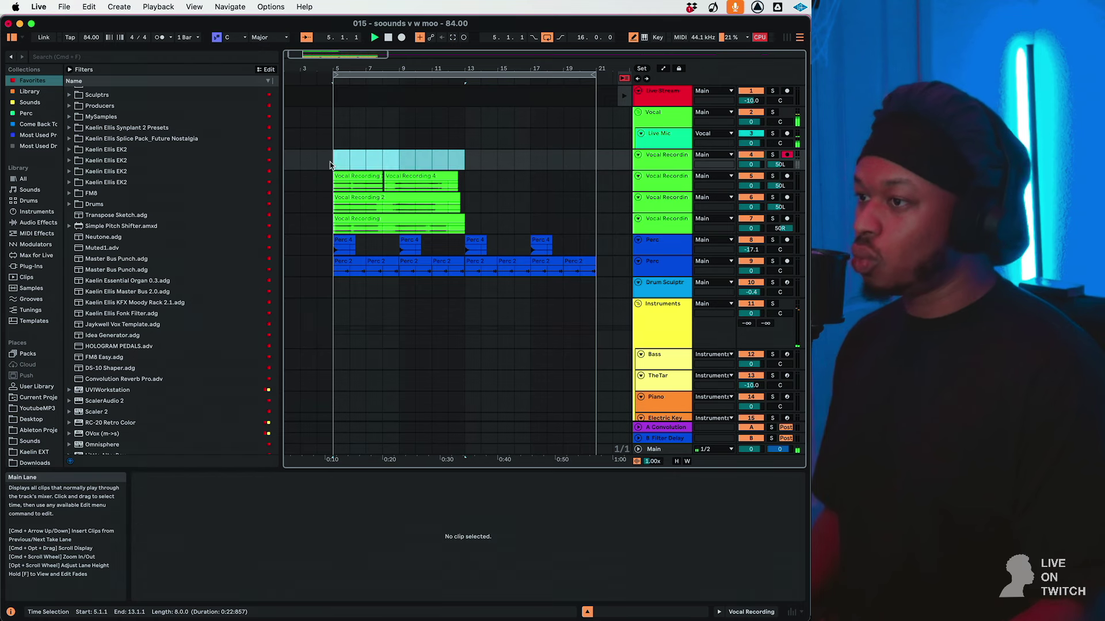
pyautogui.press('space')
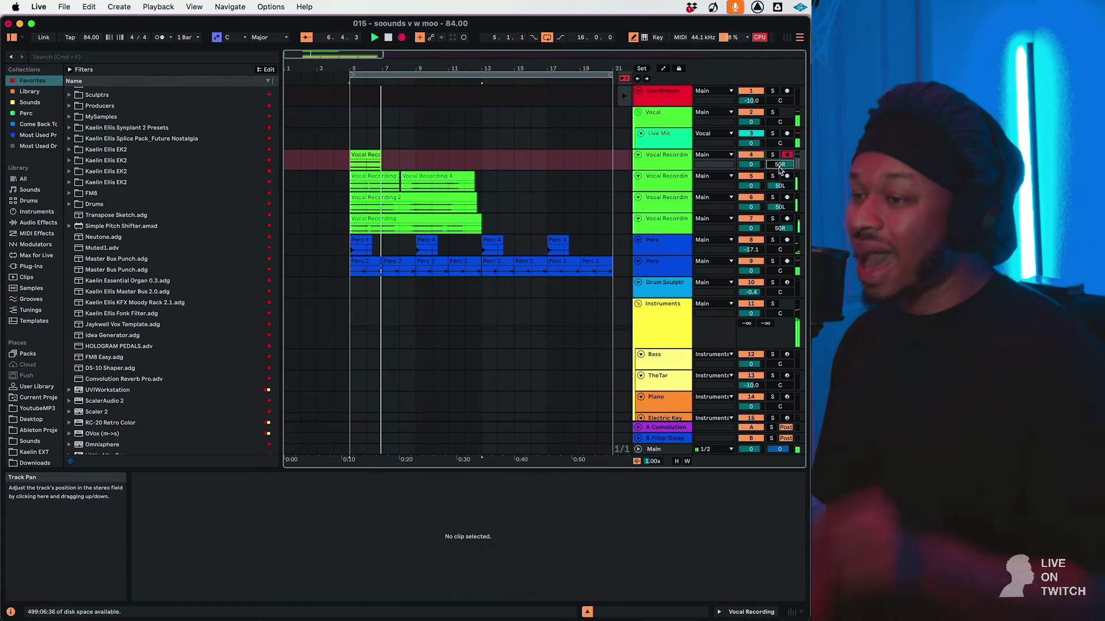
pyautogui.press('space')
pyautogui.press('super+z')
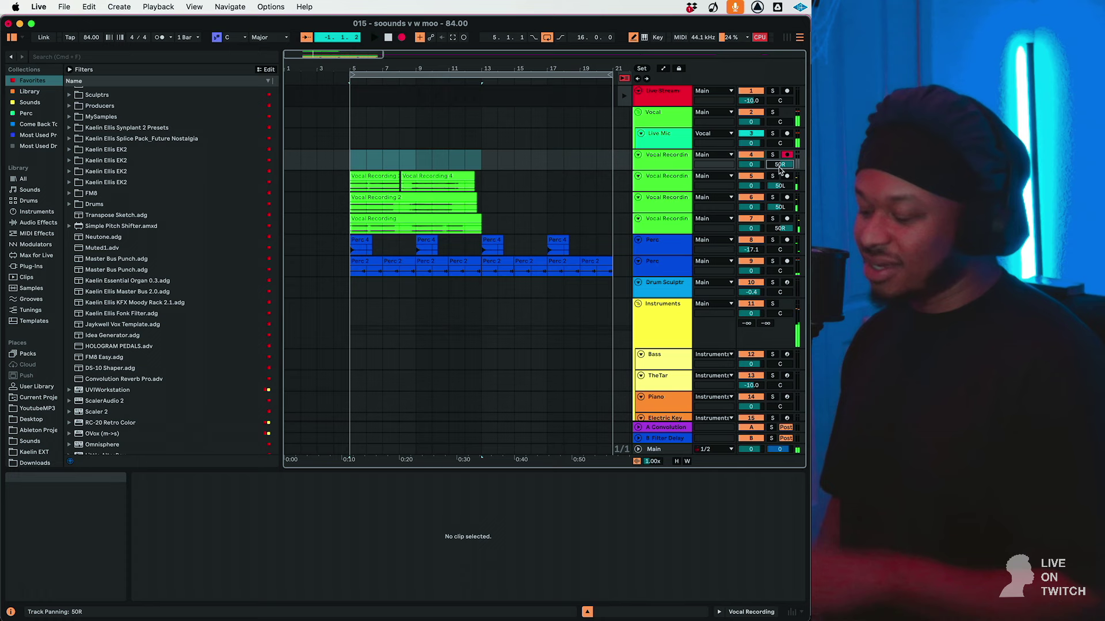
pyautogui.press('space')
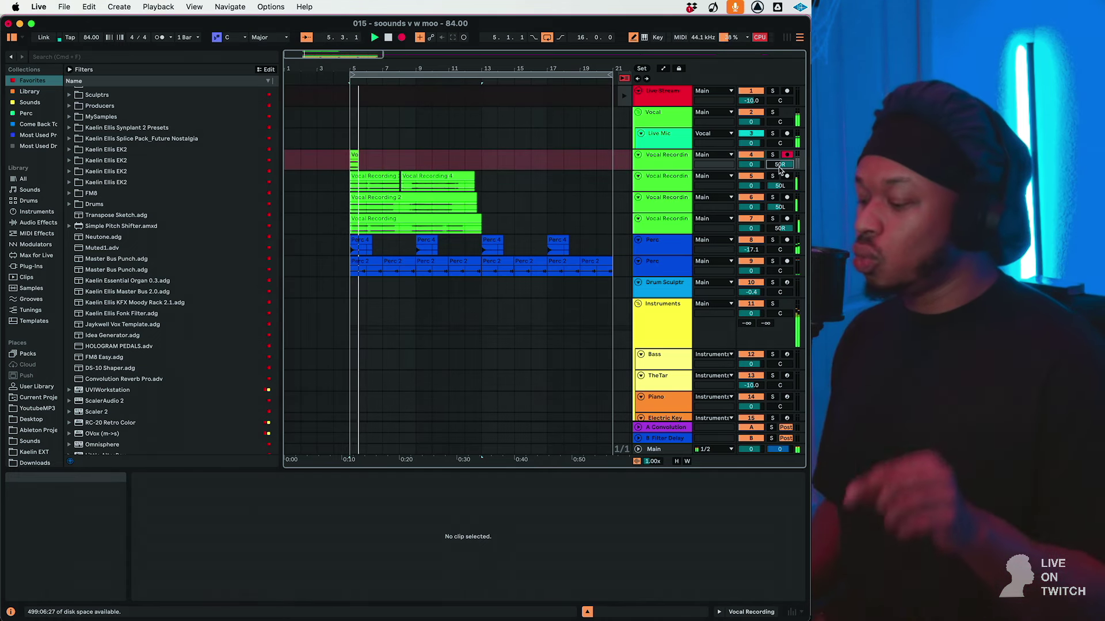
pyautogui.press('space')
pyautogui.press('super+z')
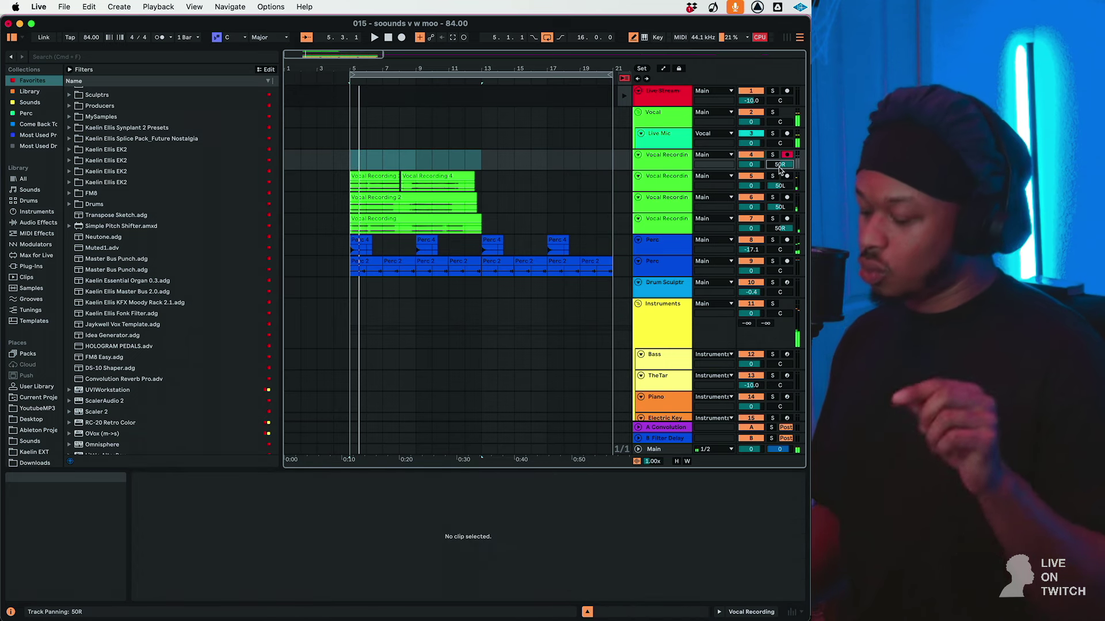
pyautogui.press('space')
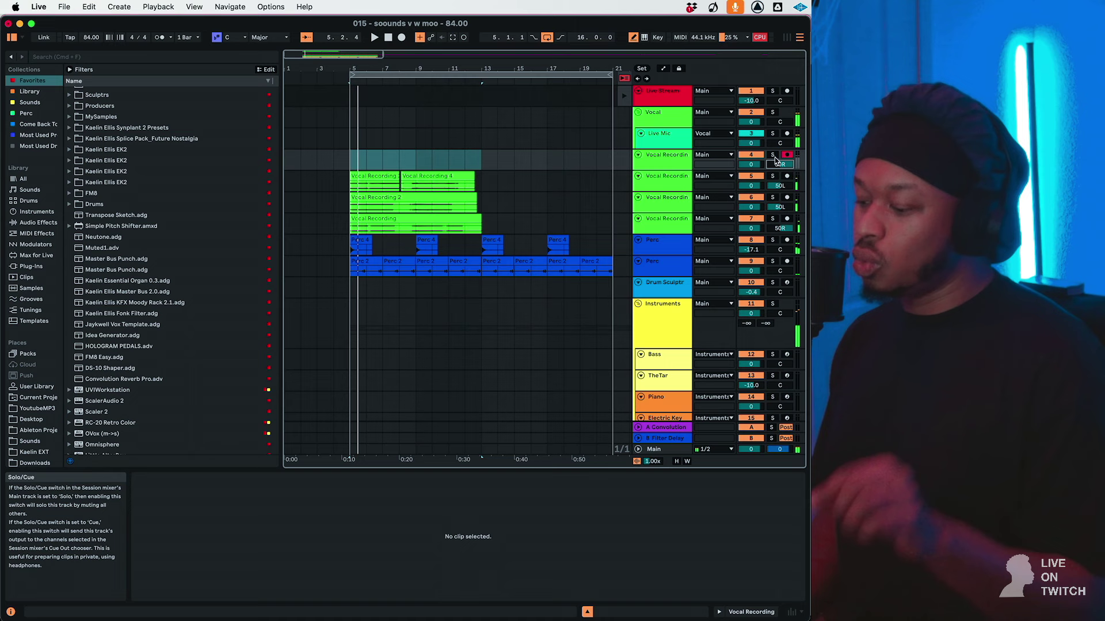
pyautogui.press('space')
pyautogui.press('F9')
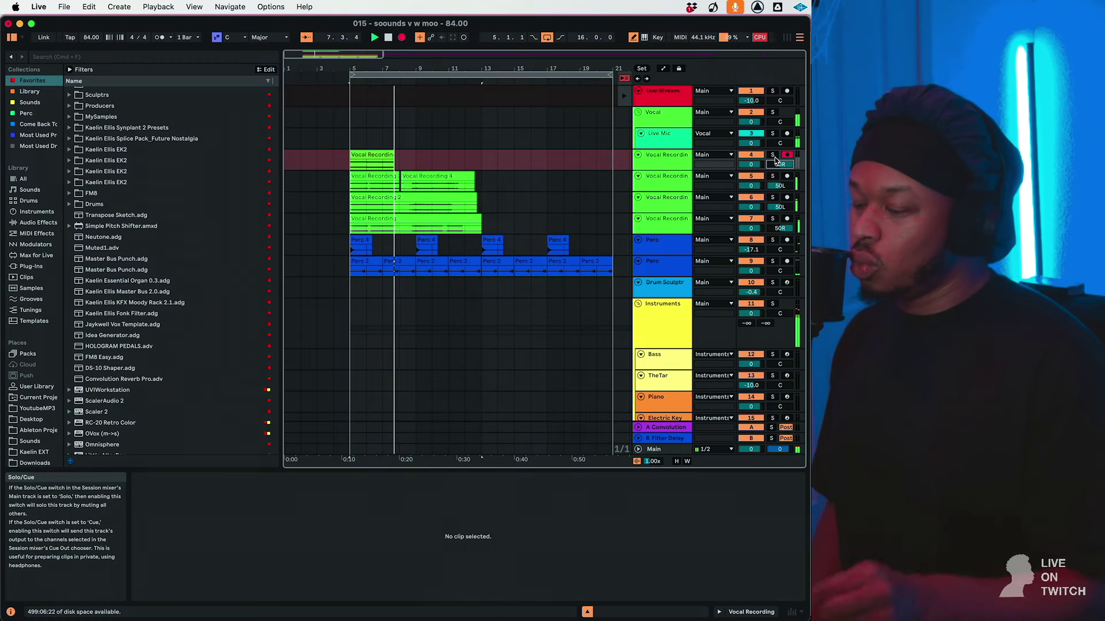
pyautogui.press('space')
pyautogui.press('super+z')
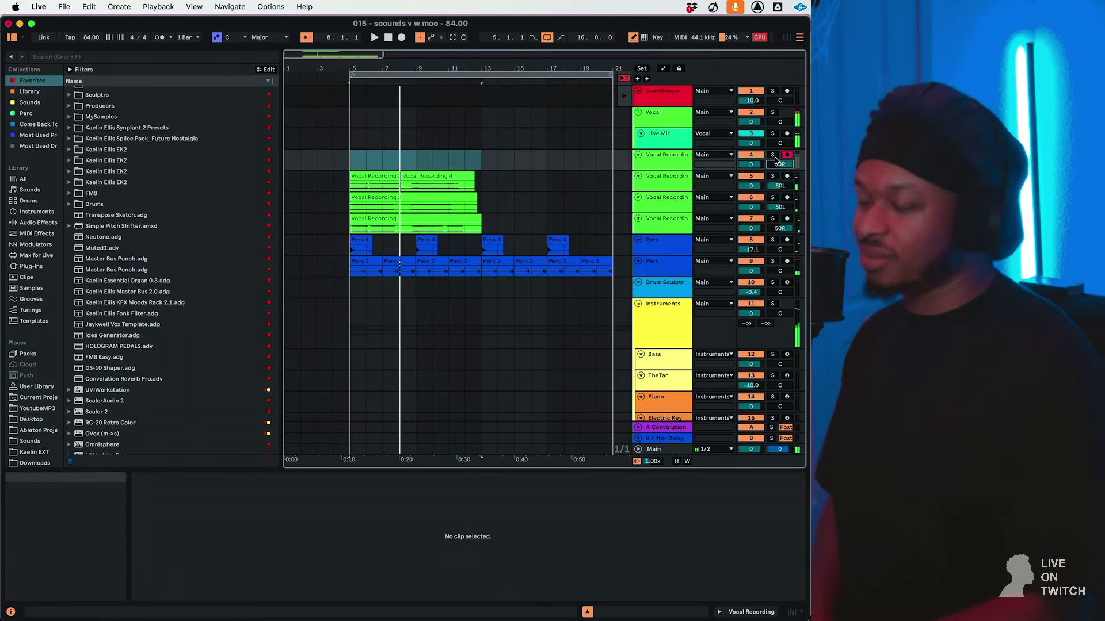
pyautogui.press('F9')
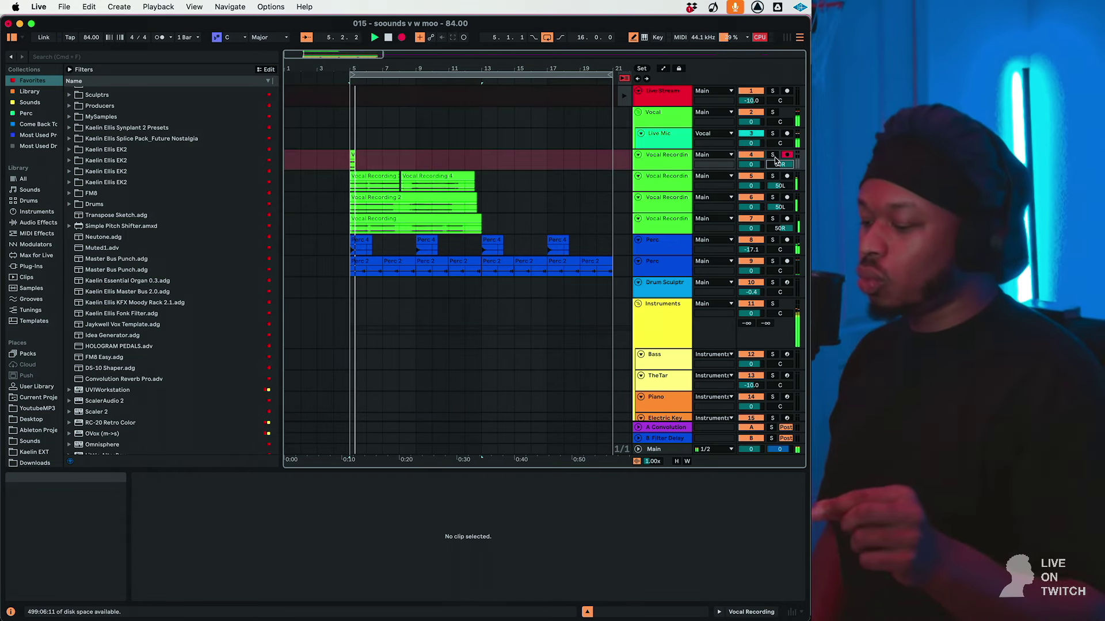
pyautogui.press('space')
pyautogui.press('super+z')
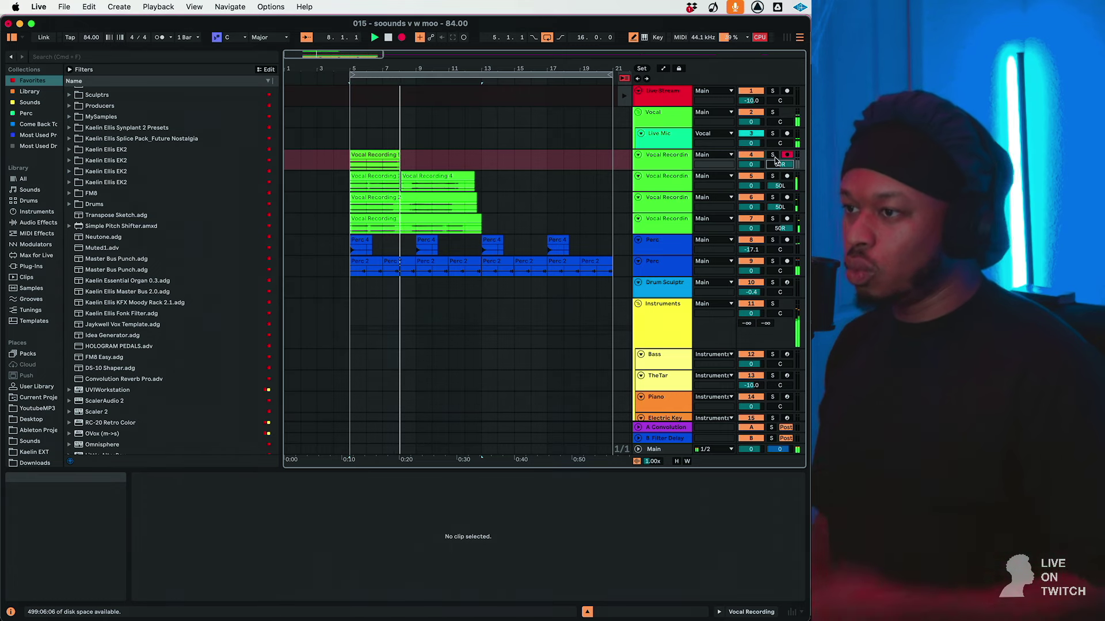
# Record a fourth vocal take on track 4 in two parts, from bar 5 to about bar 8 and from there to about bar 12.
pyautogui.press('space')
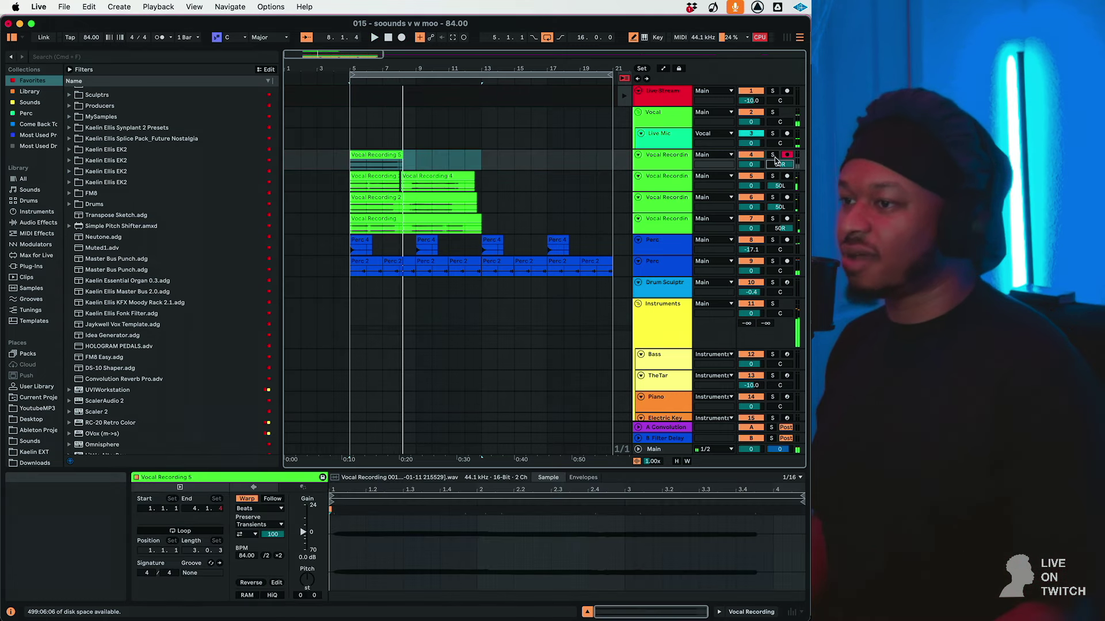
pyautogui.click(413, 164)
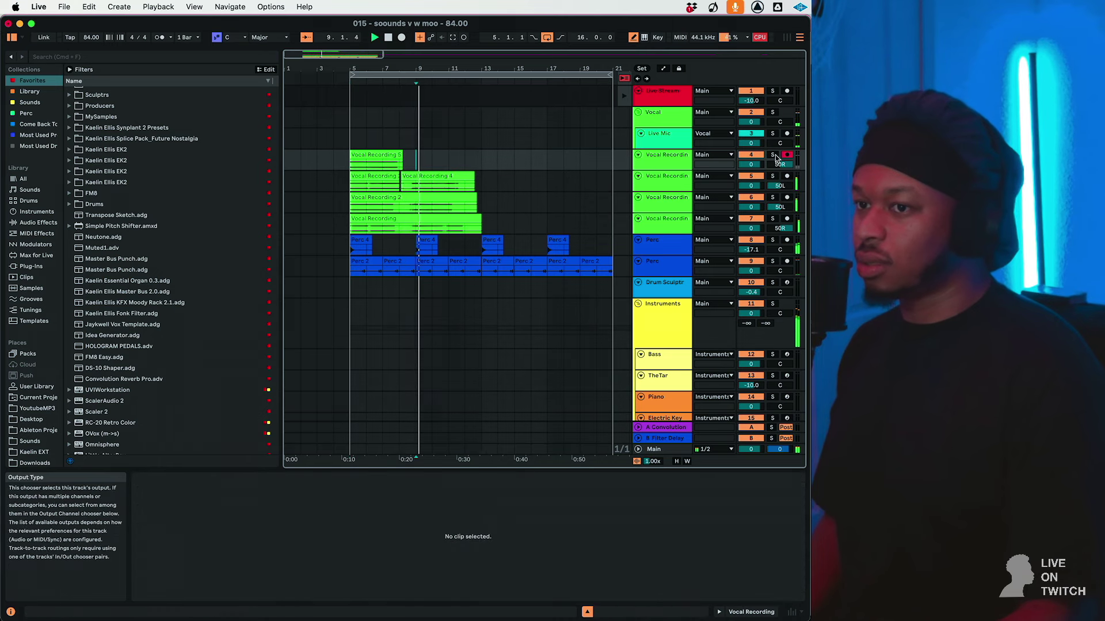
pyautogui.click(400, 168)
pyautogui.press('F9')
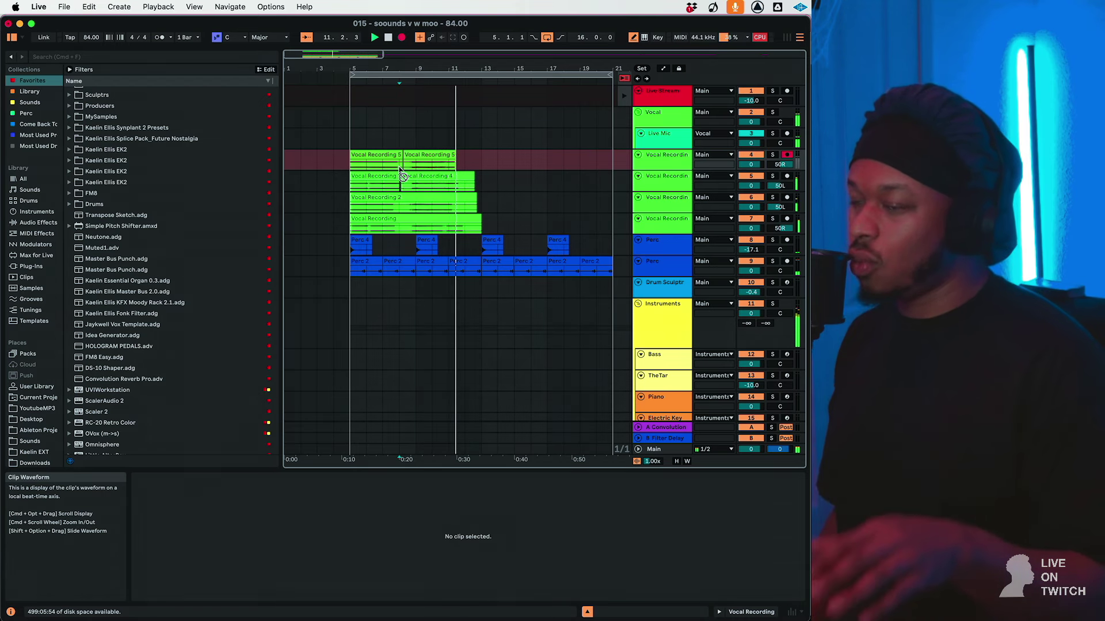
pyautogui.press('space')
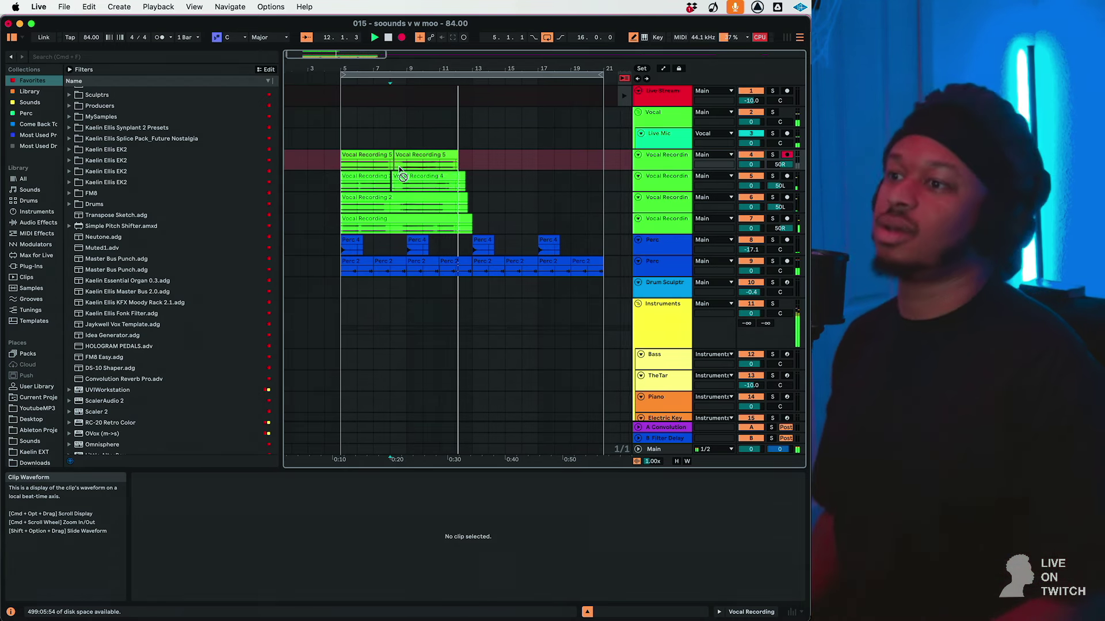
# Duplicate the clips in bars 5 to 13 on all four Vocal Recording tracks to bars 13 to 21 and play the loop.
pyautogui.moveTo(475, 228); pyautogui.dragTo(338, 162)
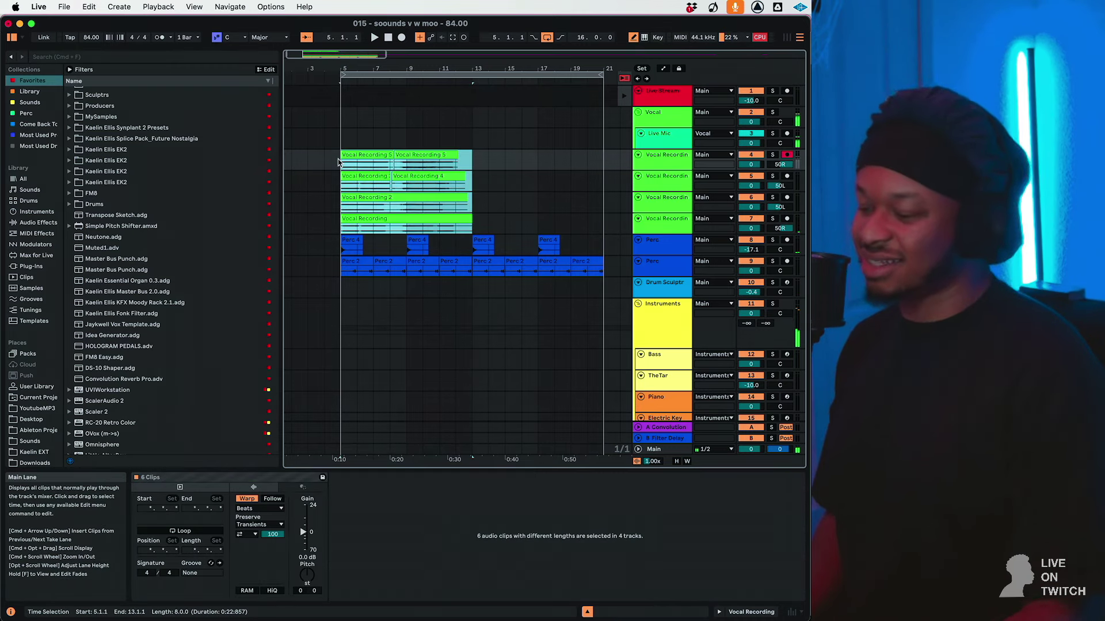
pyautogui.hscroll(-1, 338, 159)
pyautogui.press('space')
pyautogui.press('super+d')
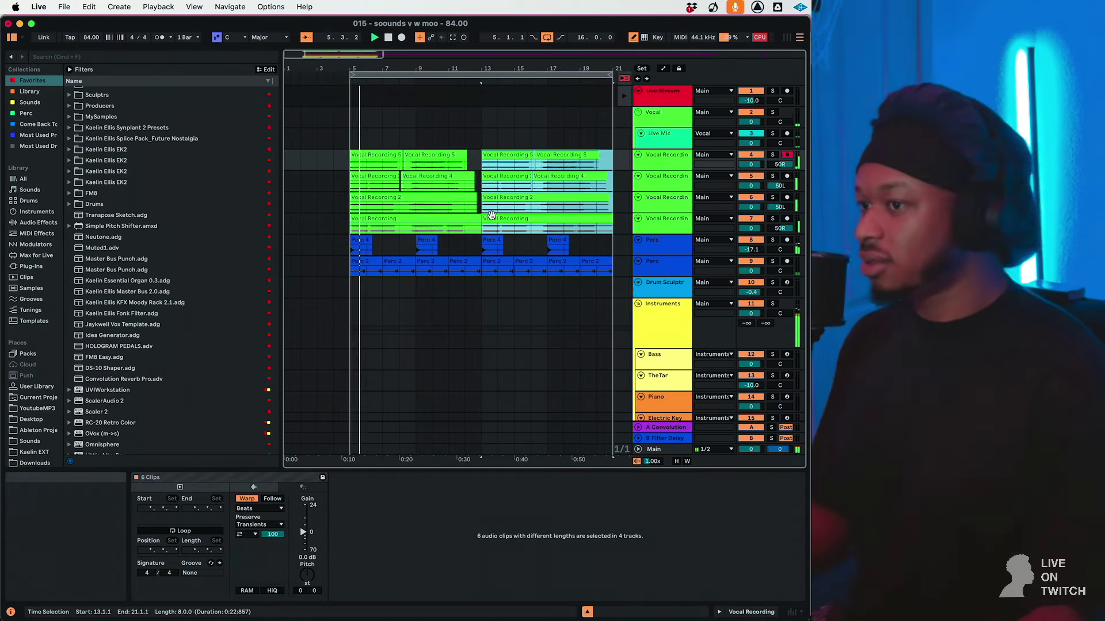
# Lower the volume of all four Vocal Recording tracks together to -8.9 dB.
pyautogui.click(653, 167)
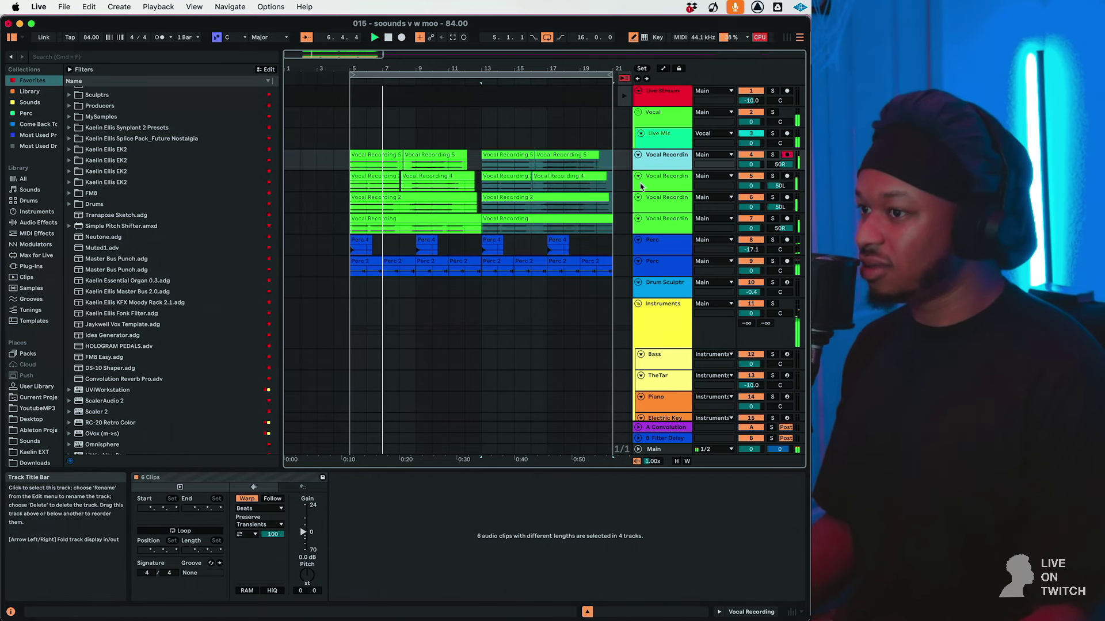
pyautogui.click(647, 189)
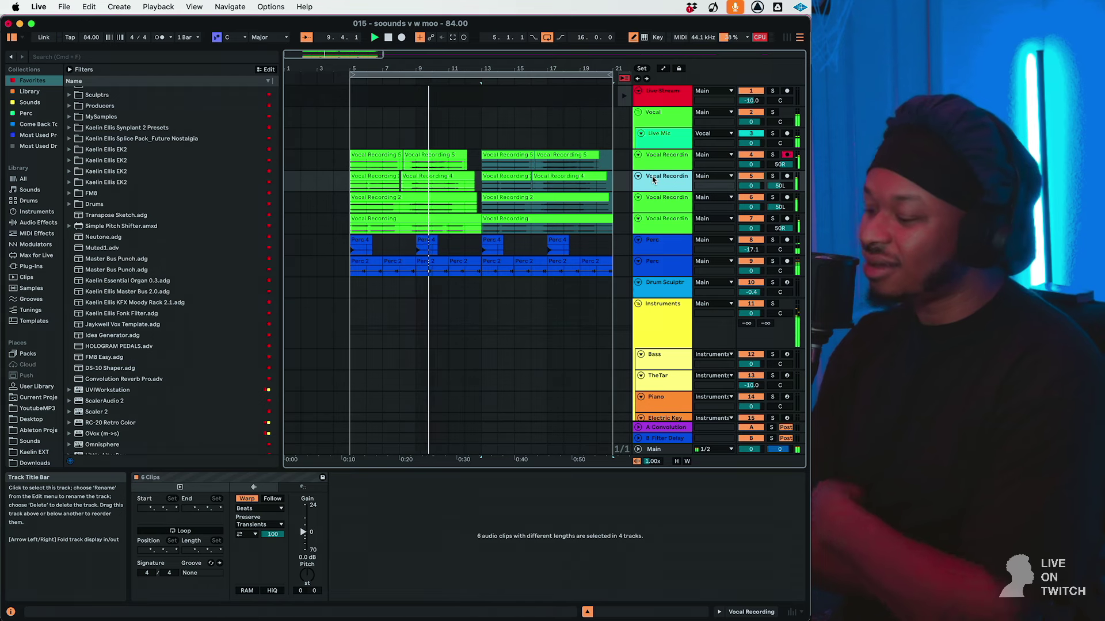
pyautogui.keyDown('shift'); pyautogui.click(653, 217); pyautogui.keyUp('shift')
pyautogui.click(660, 163)
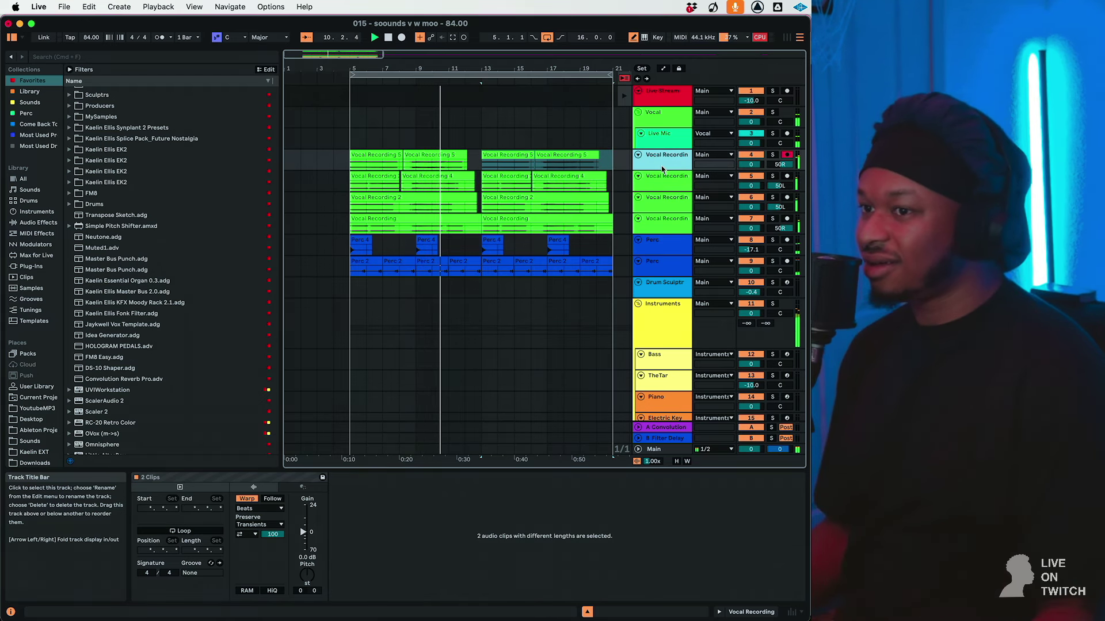
pyautogui.keyDown('shift'); pyautogui.click(675, 223); pyautogui.keyUp('shift')
pyautogui.moveTo(751, 166)
pyautogui.mouseDown()
pyautogui.moveTo(751, 178)
pyautogui.moveTo(750, 167)
pyautogui.mouseUp()
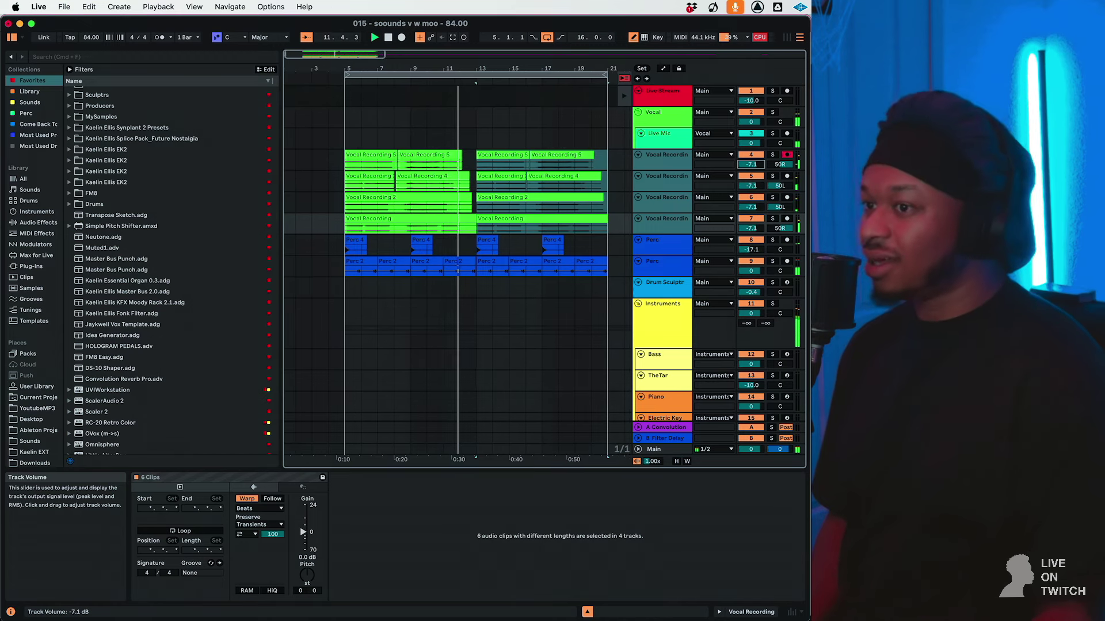
pyautogui.scroll(-1, 623, 229)
pyautogui.moveTo(751, 148); pyautogui.dragTo(751, 159)
pyautogui.scroll(1, 750, 148)
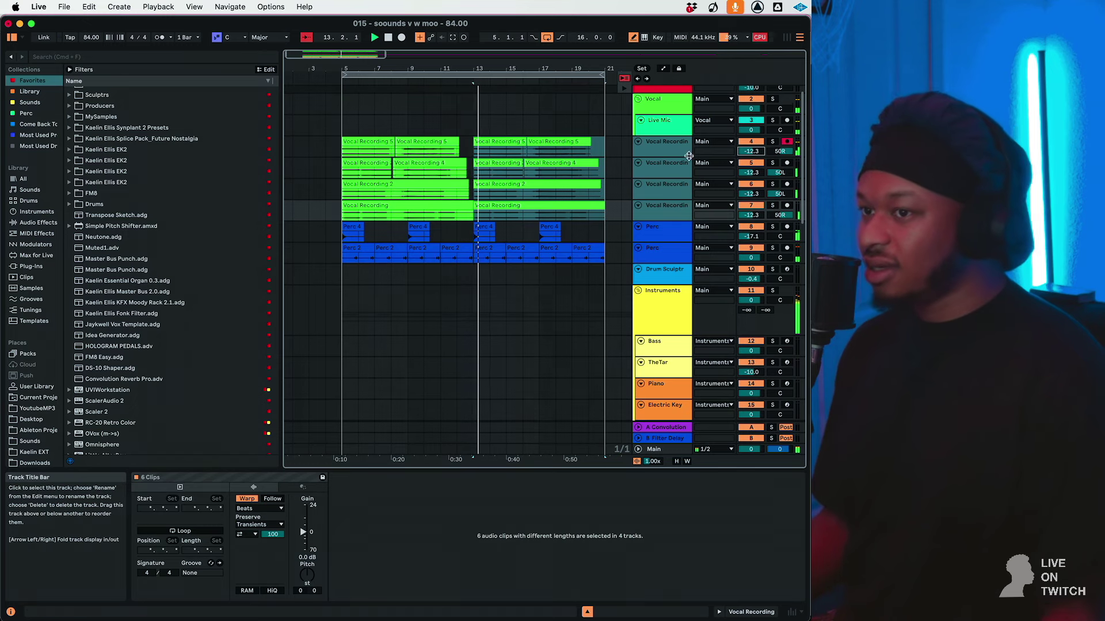
pyautogui.moveTo(751, 150); pyautogui.dragTo(751, 146)
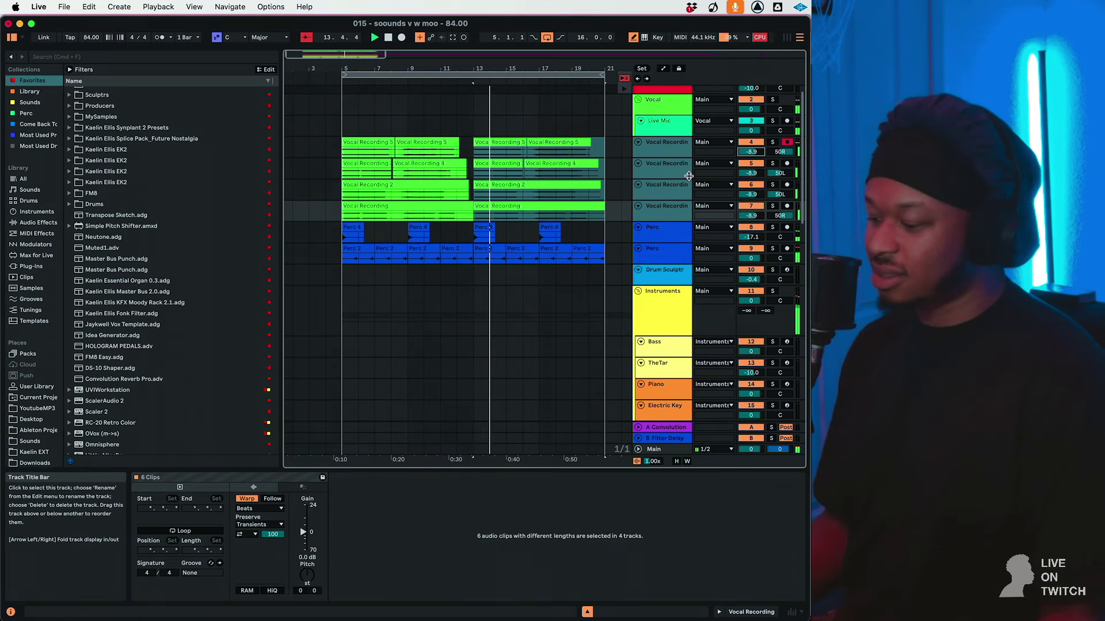
# Move the four Vocal Recording tracks into the Instruments group and set their volume together to -8.3 dB.
pyautogui.moveTo(687, 275); pyautogui.dragTo(671, 327)
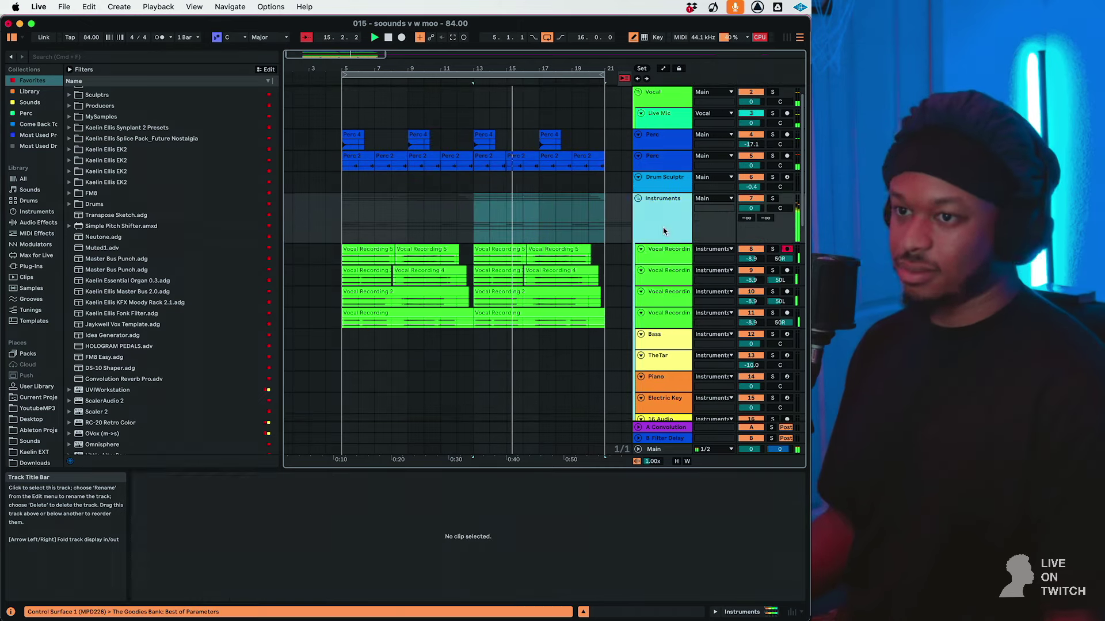
pyautogui.click(660, 318)
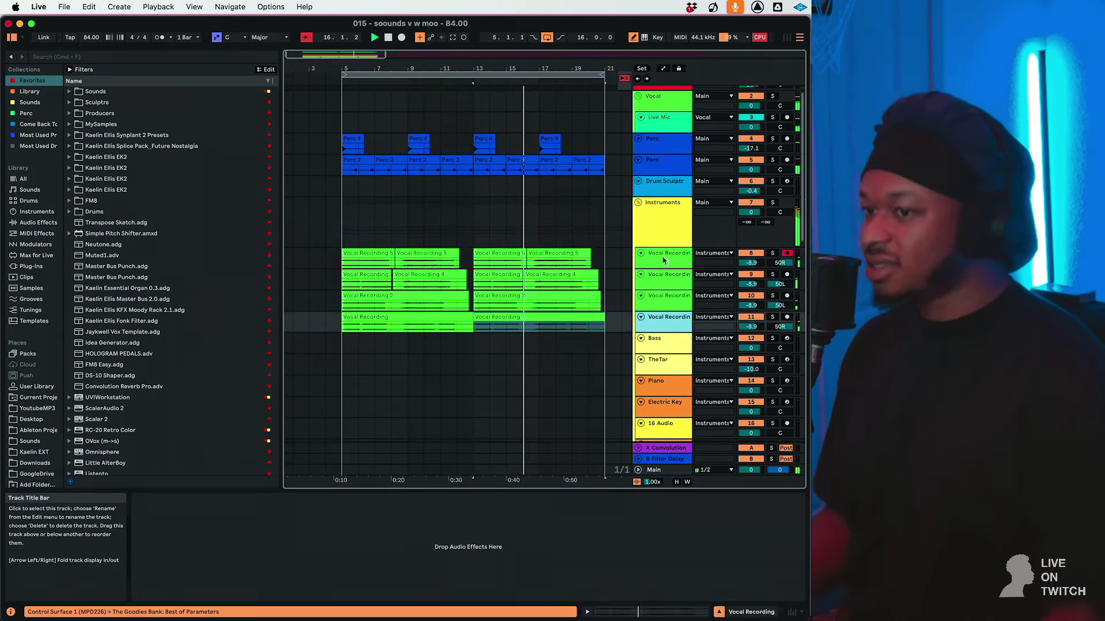
pyautogui.keyDown('shift'); pyautogui.click(663, 258); pyautogui.keyUp('shift')
pyautogui.moveTo(753, 264); pyautogui.dragTo(753, 263)
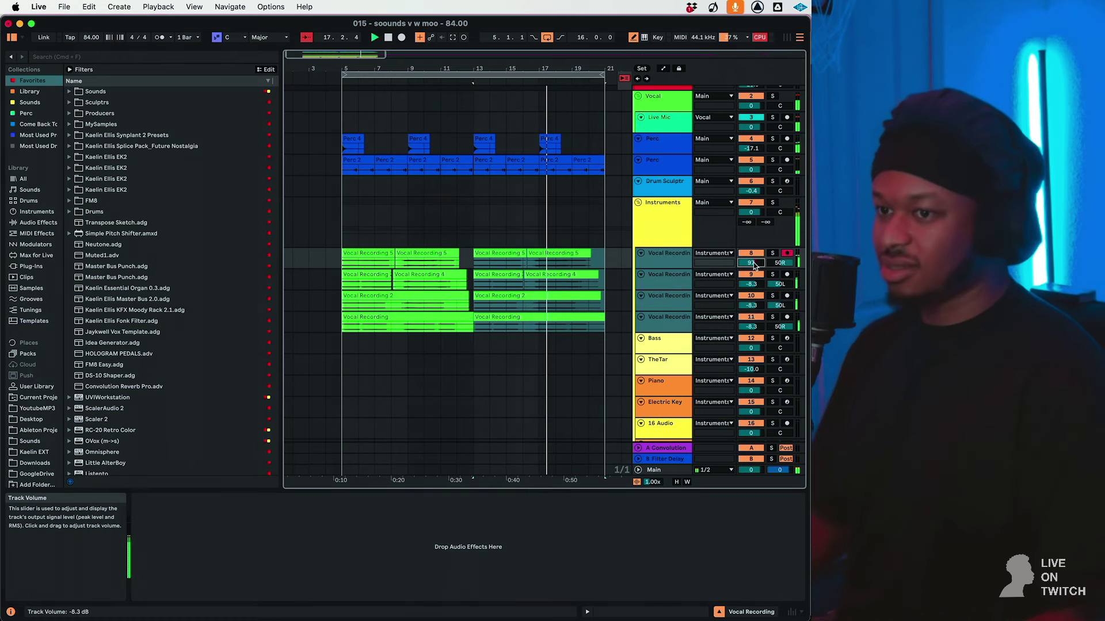
# Show the effect rack on the Instruments group and solo the Live Mic track.
pyautogui.click(584, 233)
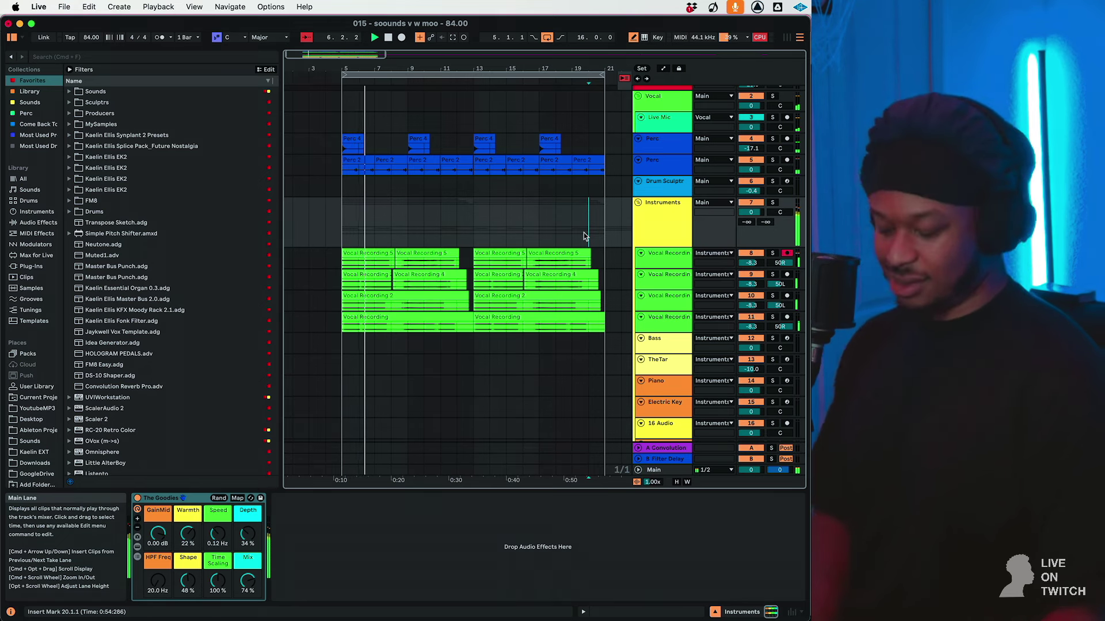
pyautogui.scroll(1, 679, 173)
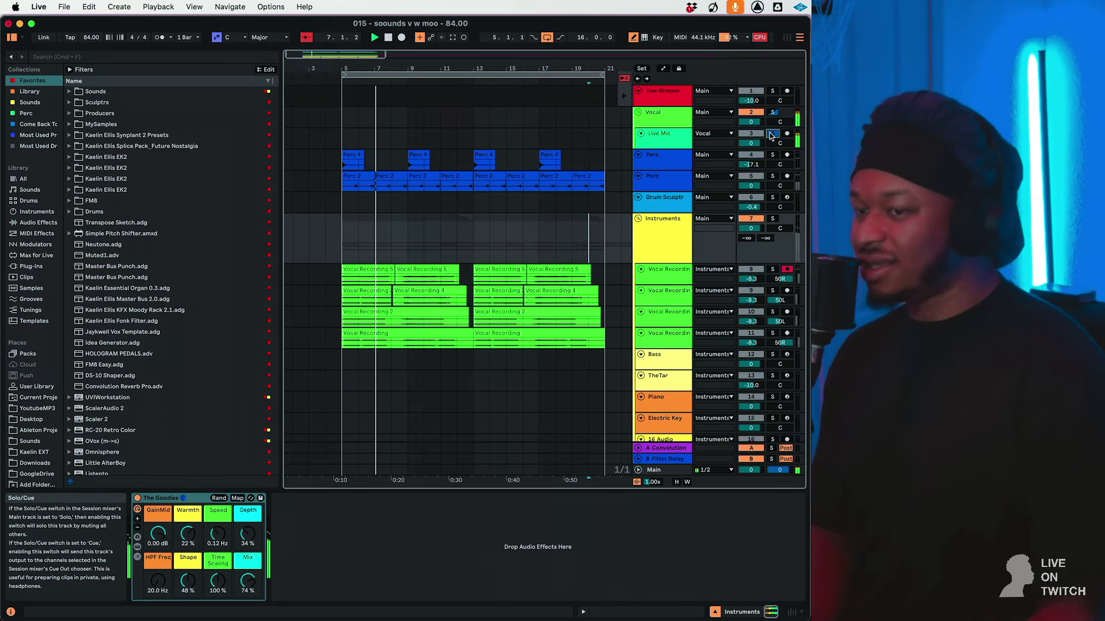